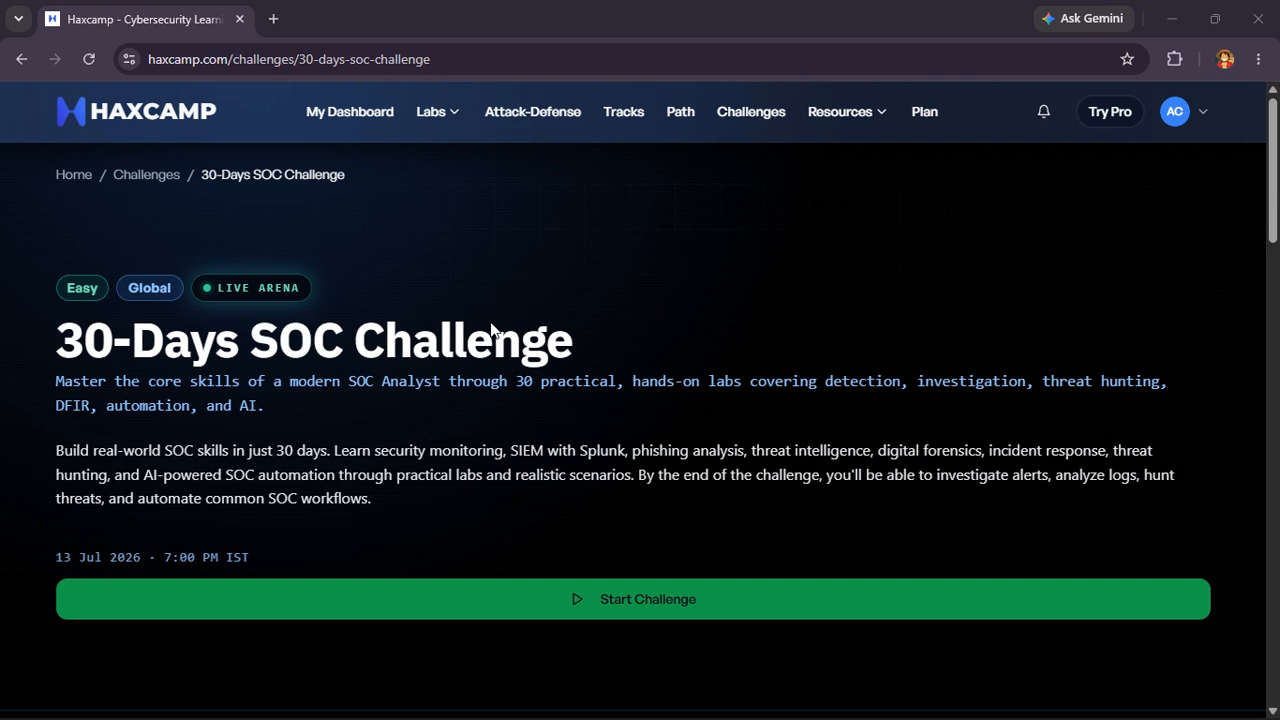
- Start the 30-Days SOC Challenge and expand Day 6: Introduction to Splunk and SIEM
click(489, 600)
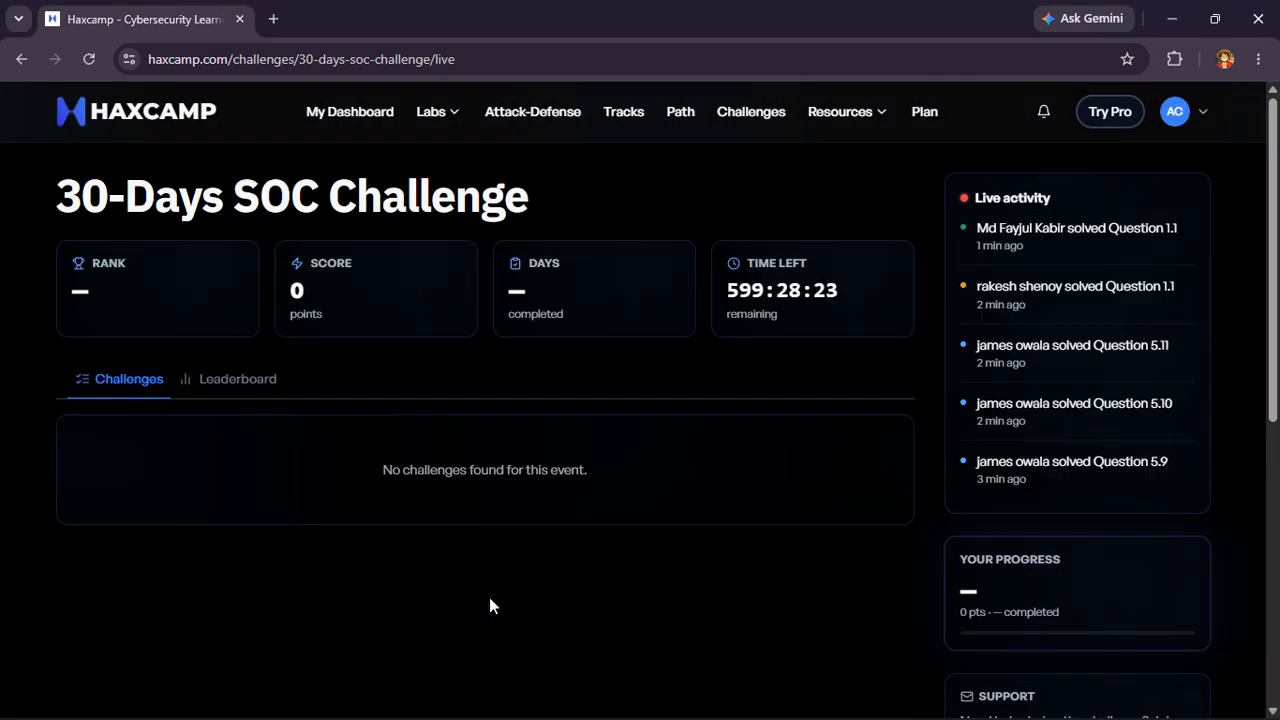
scroll(489, 600, down, 4)
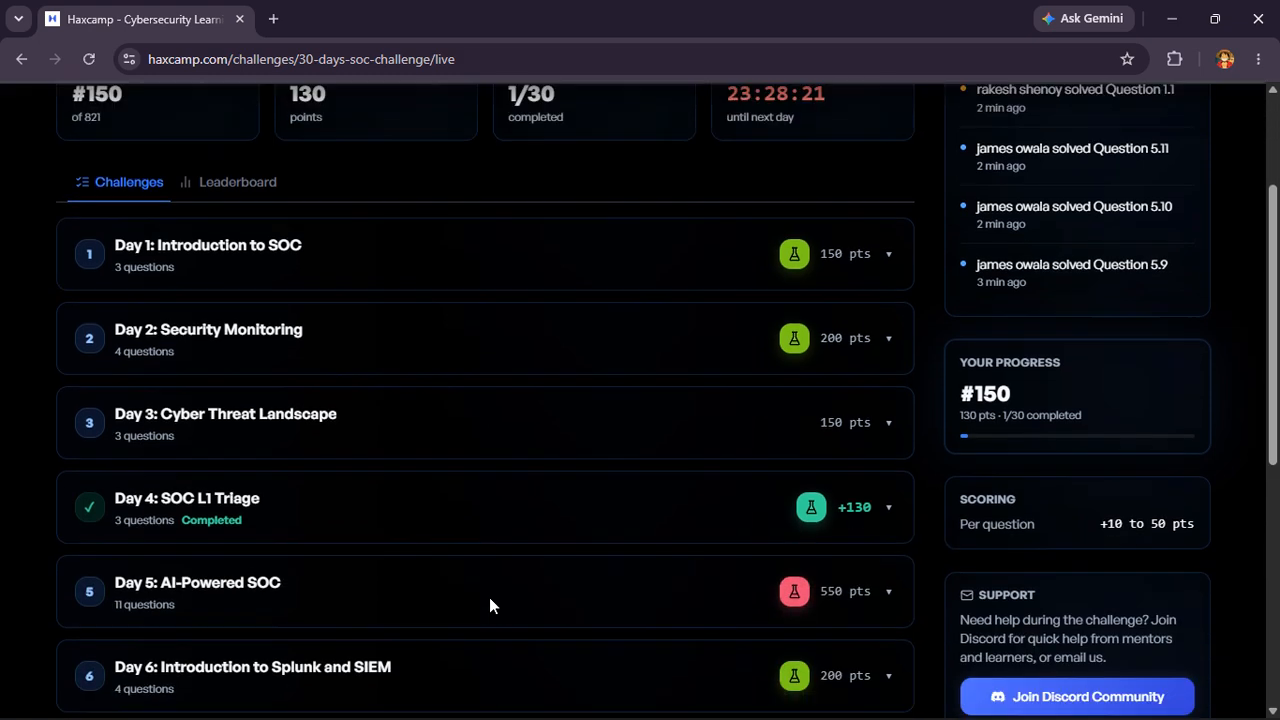
click(500, 517)
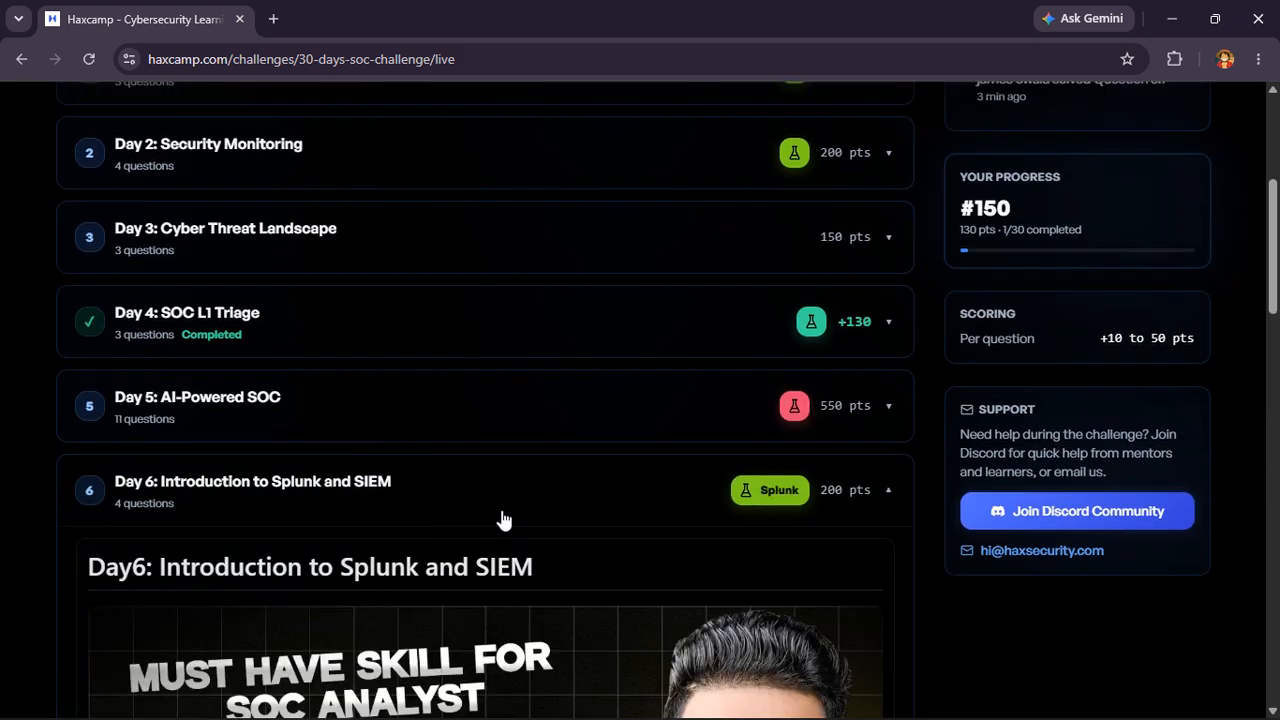
- Look over the Day 6 lesson, from its video and instructions through to its last question
scroll(502, 519, down, 5)
scroll(503, 519, down, 5)
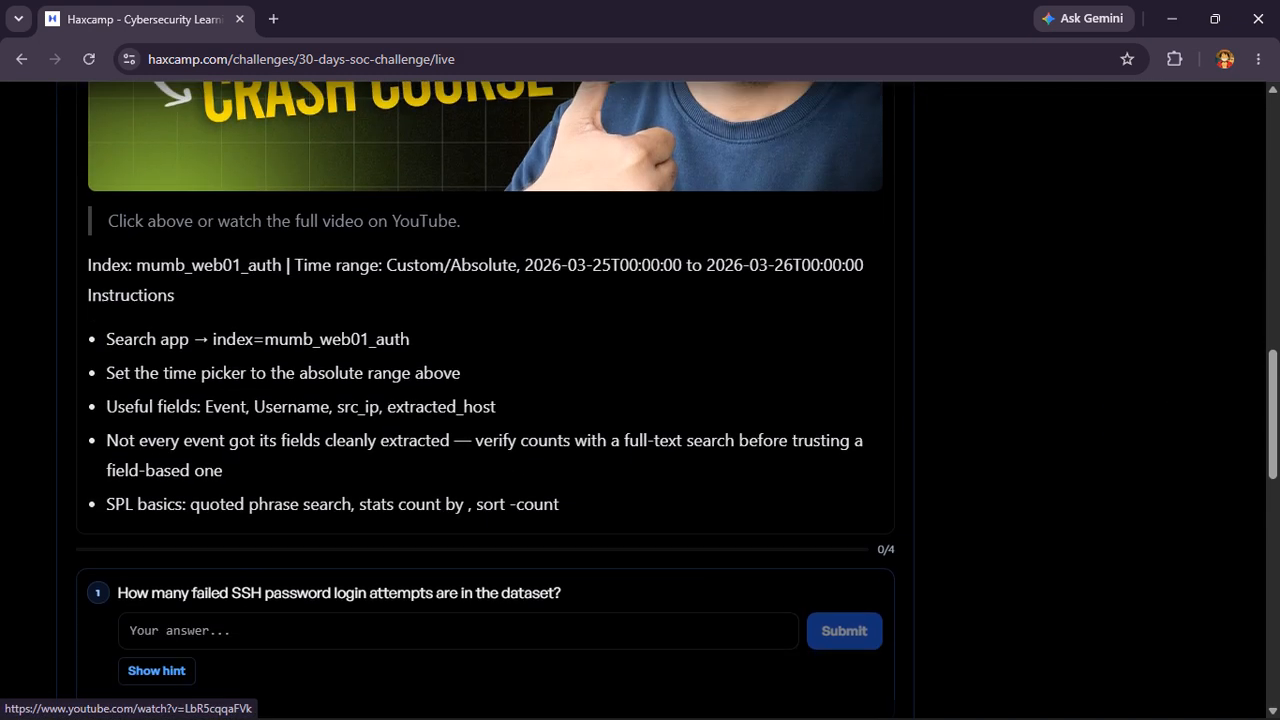
scroll(496, 517, up, 3)
scroll(497, 513, up, 7)
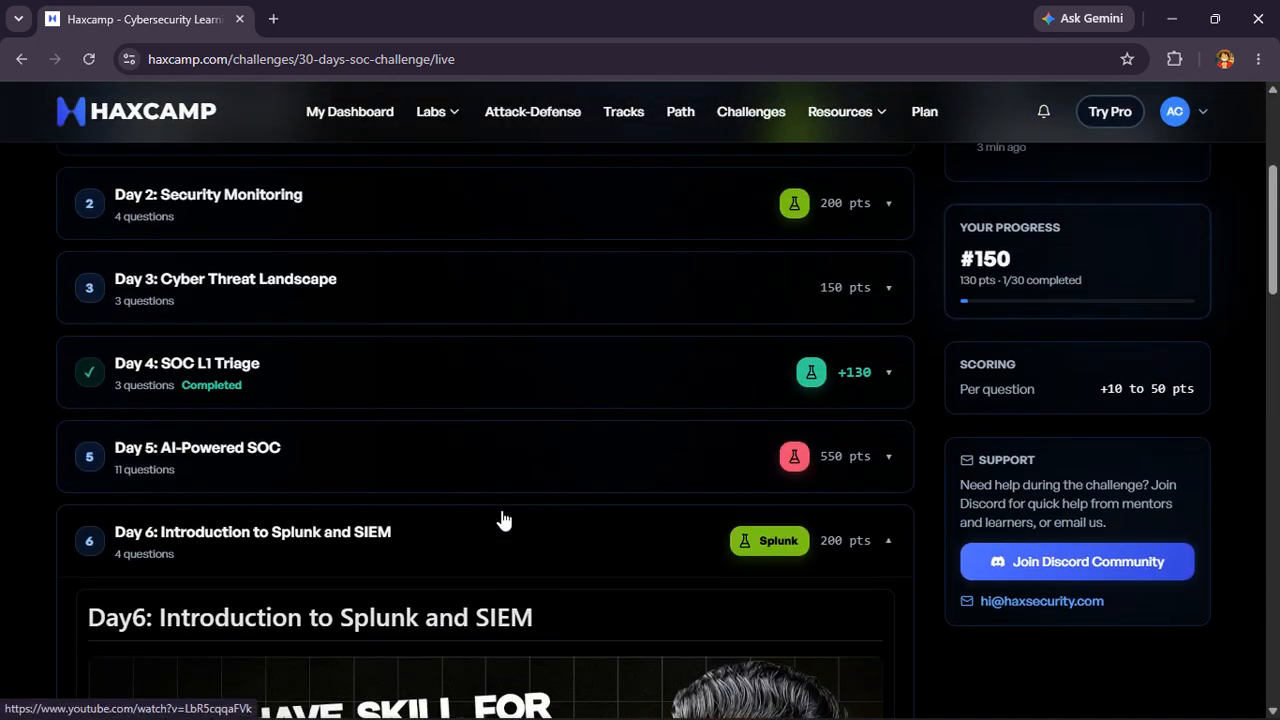
scroll(497, 518, down, 10)
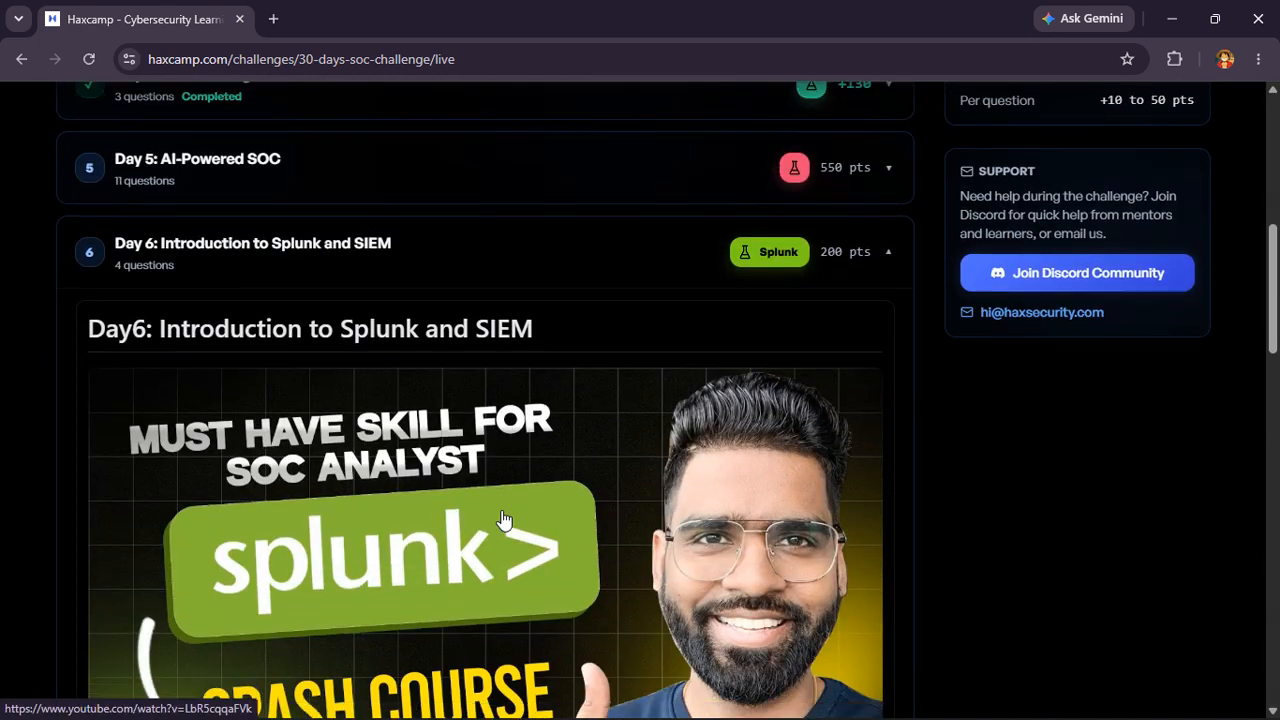
scroll(497, 517, down, 7)
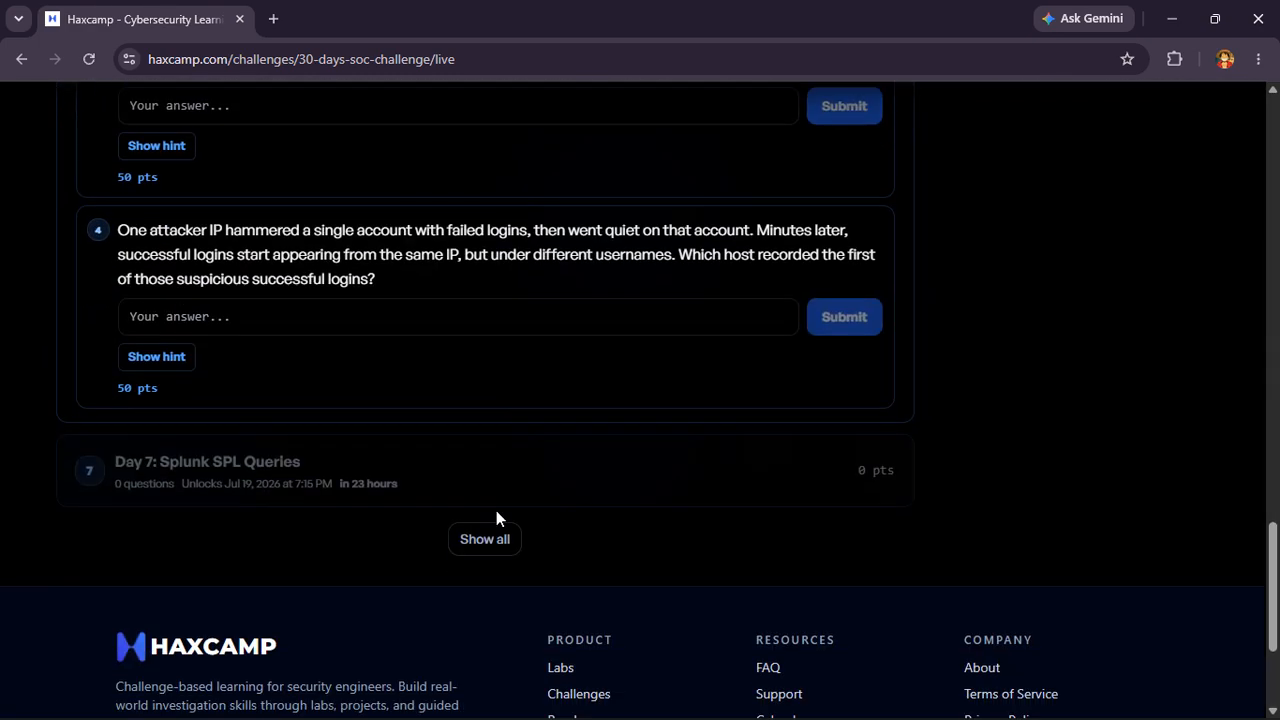
scroll(496, 518, up, 15)
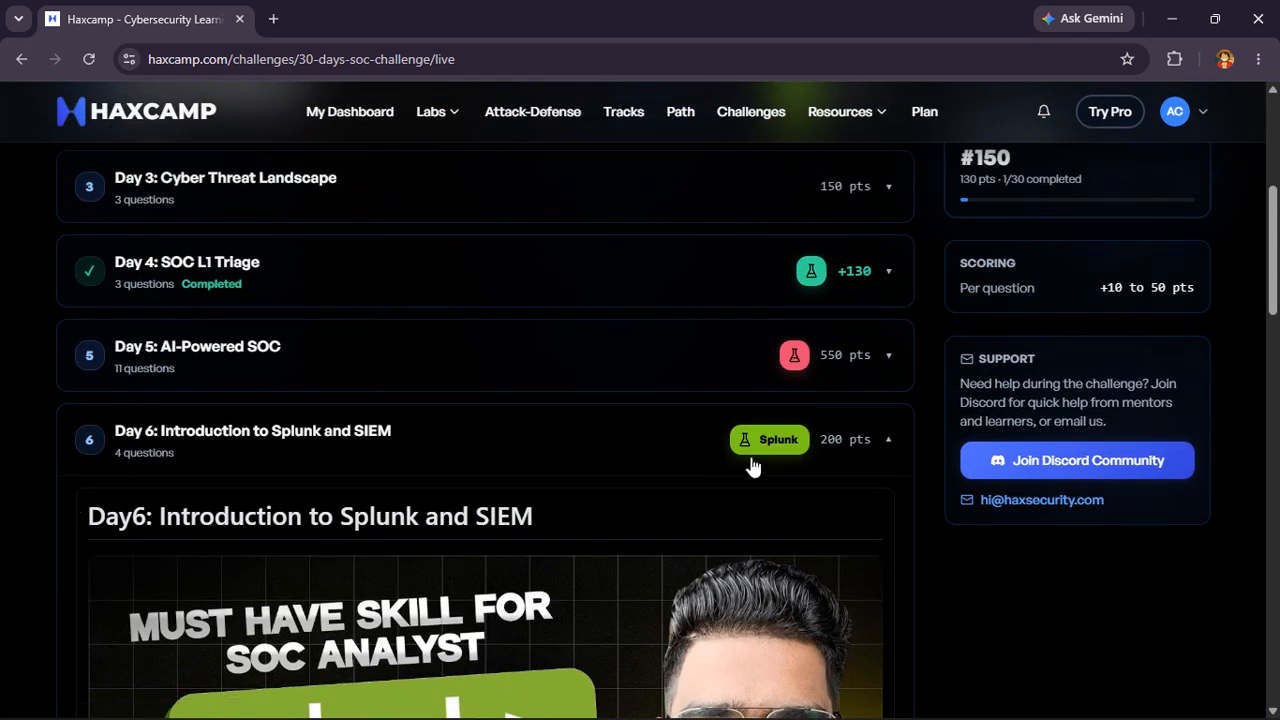
- Launch the Splunk lab for Day 6 and open its Splunk instance
click(772, 442)
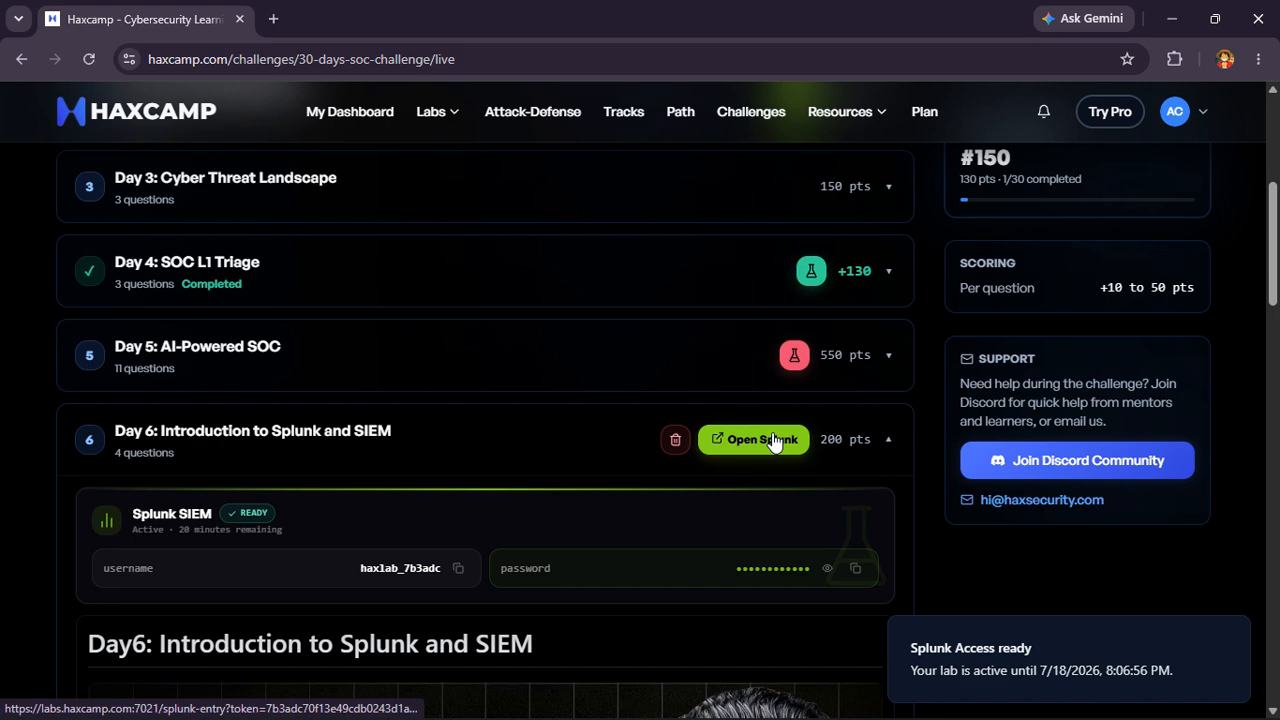
click(770, 441)
- Copy the lab username from the expanded Day 6 Splunk SIEM credentials on the challenge page
click(148, 8)
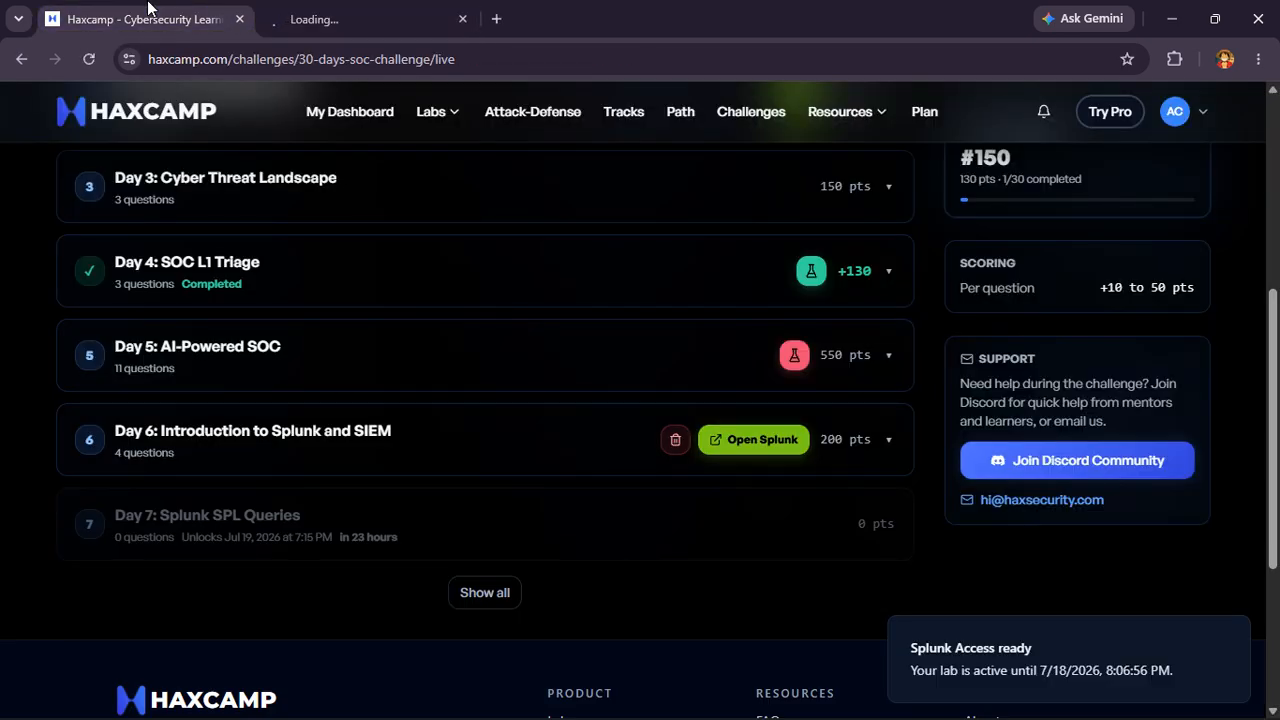
click(860, 453)
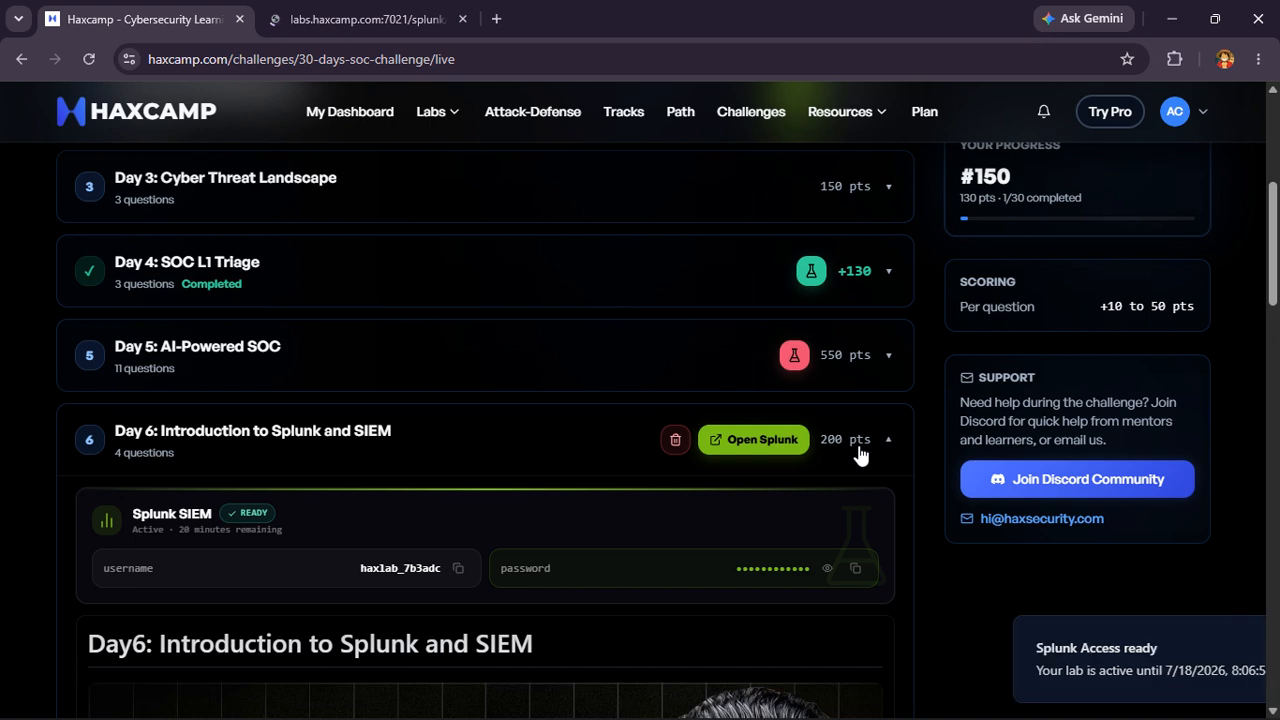
click(459, 568)
click(340, 8)
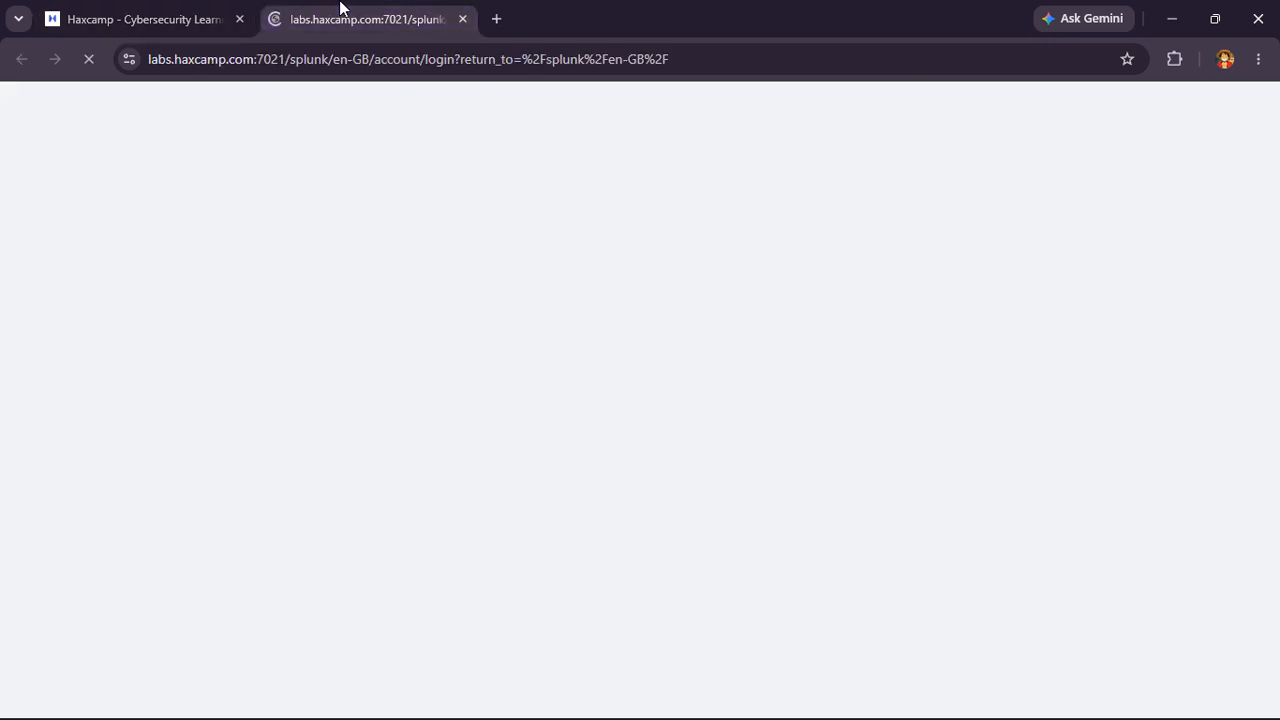
click(151, 14)
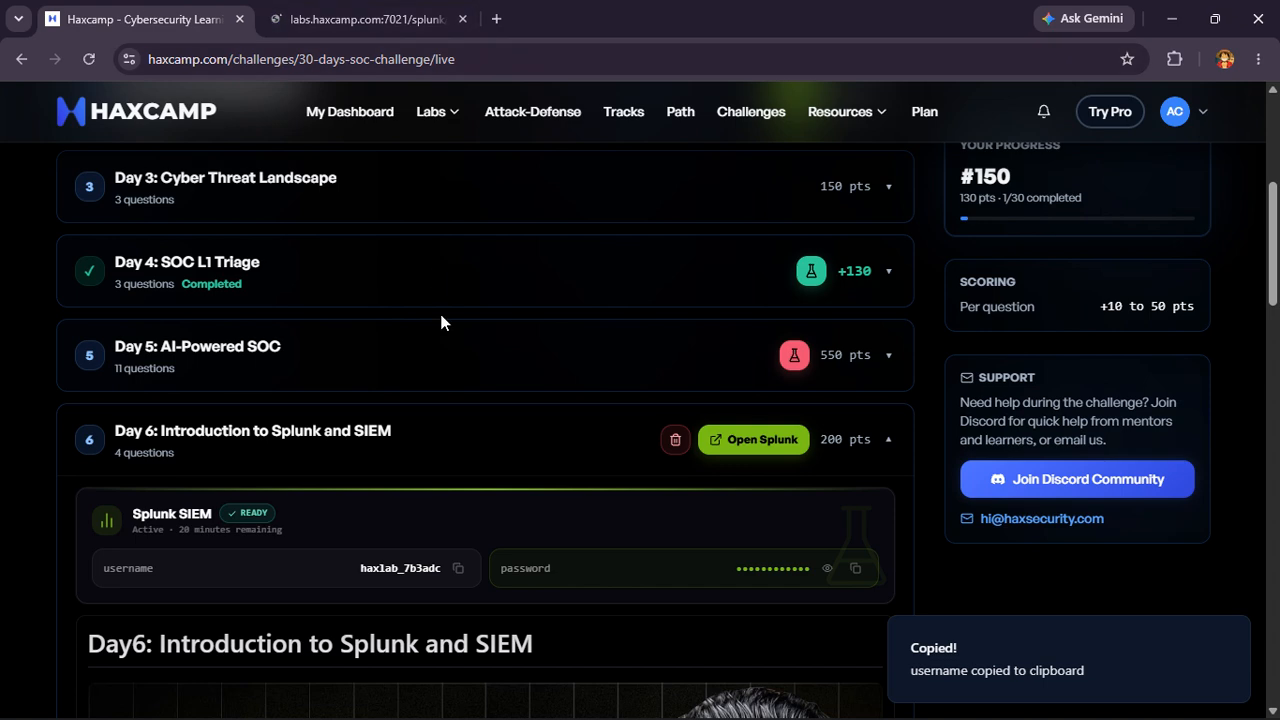
click(307, 10)
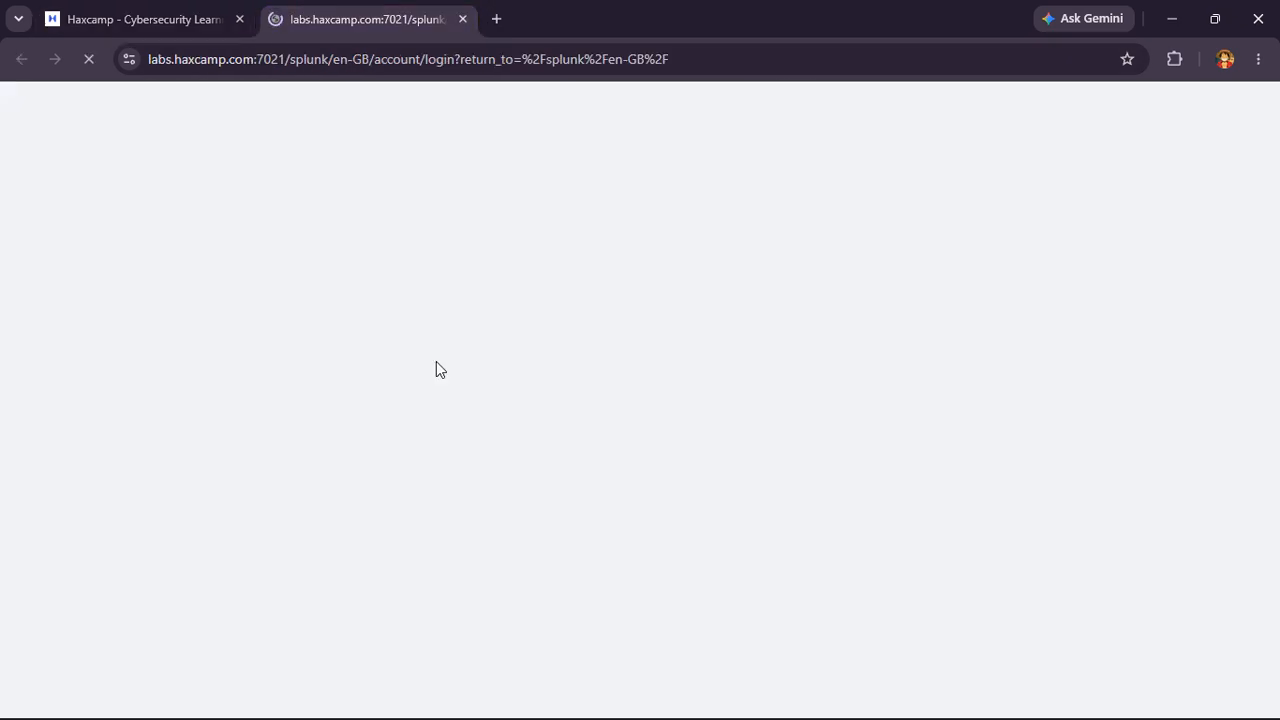
- Read the Day 6 index, time range and search instructions and the questions about SSH login activity
click(171, 14)
scroll(285, 537, down, 3)
scroll(285, 537, down, 5)
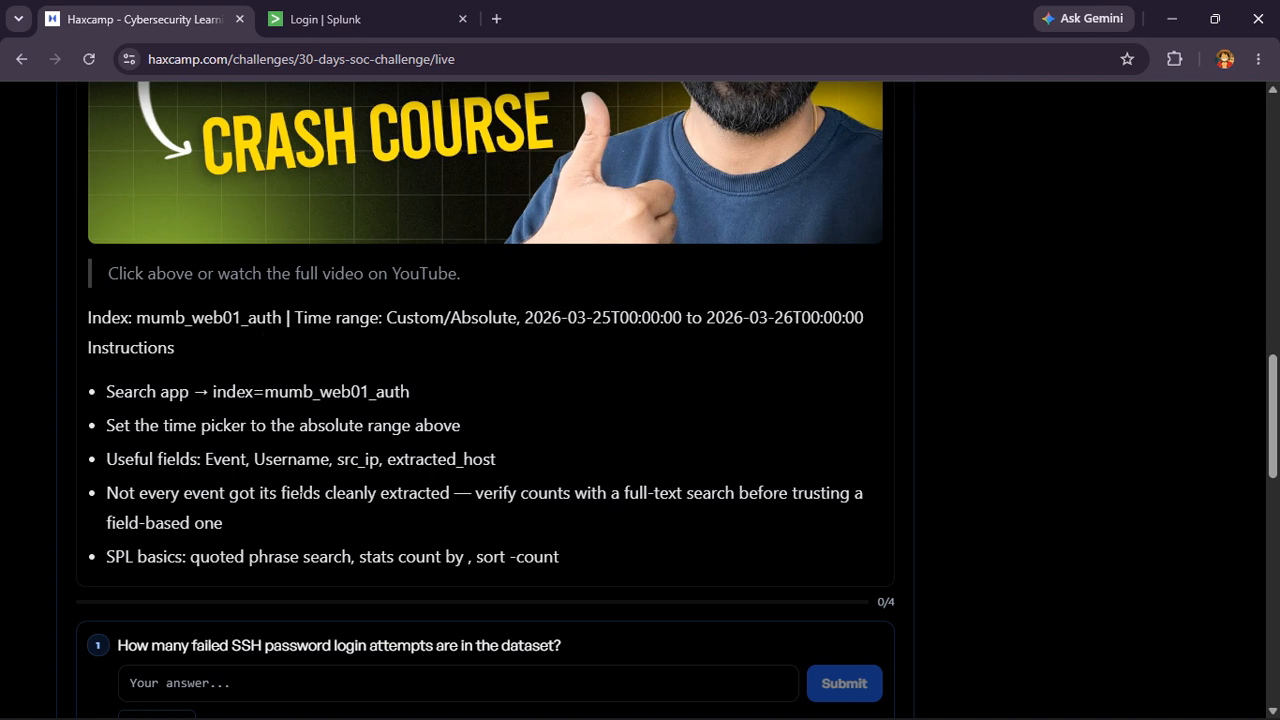
scroll(301, 492, down, 2)
scroll(301, 492, down, 2)
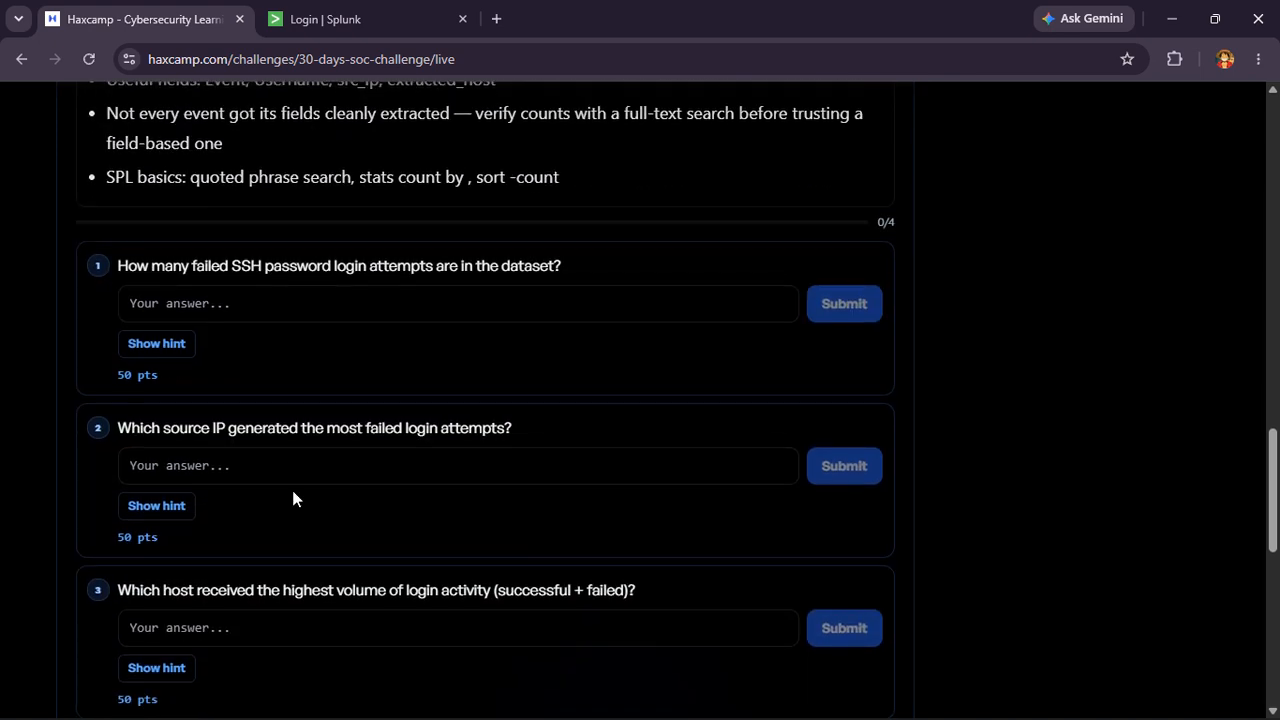
scroll(292, 490, up, 2)
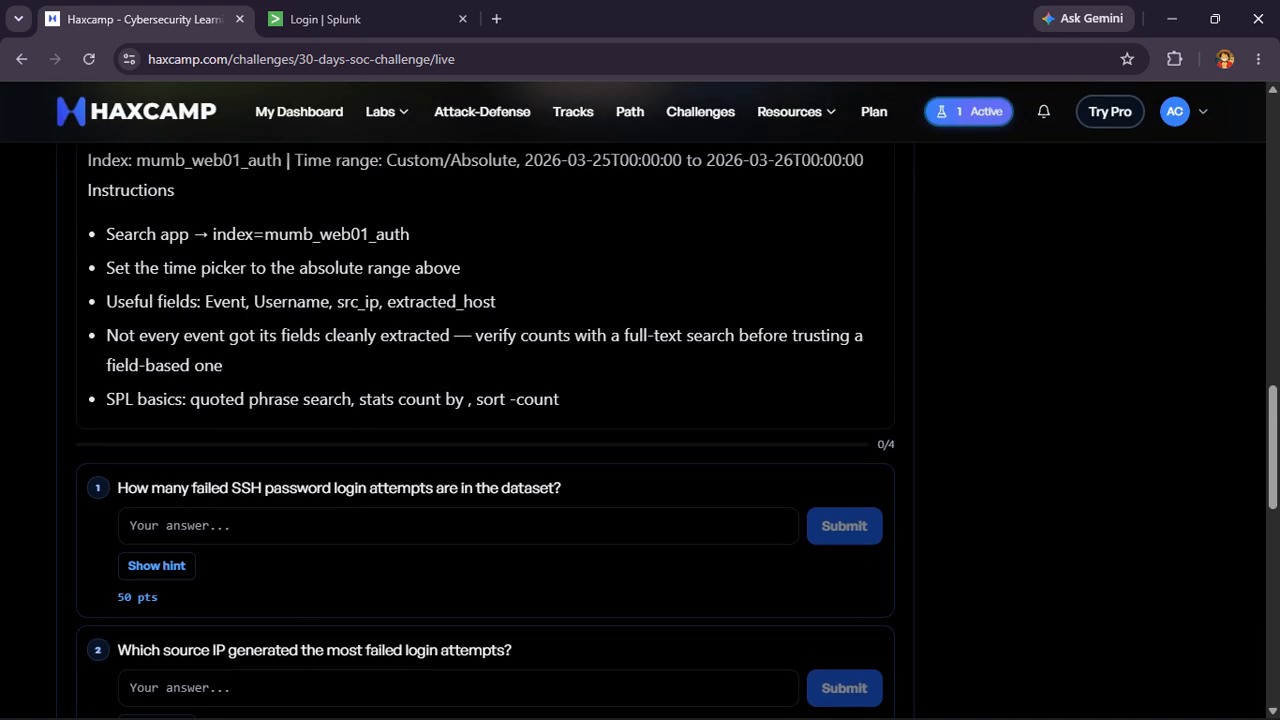
scroll(485, 420, down, 1)
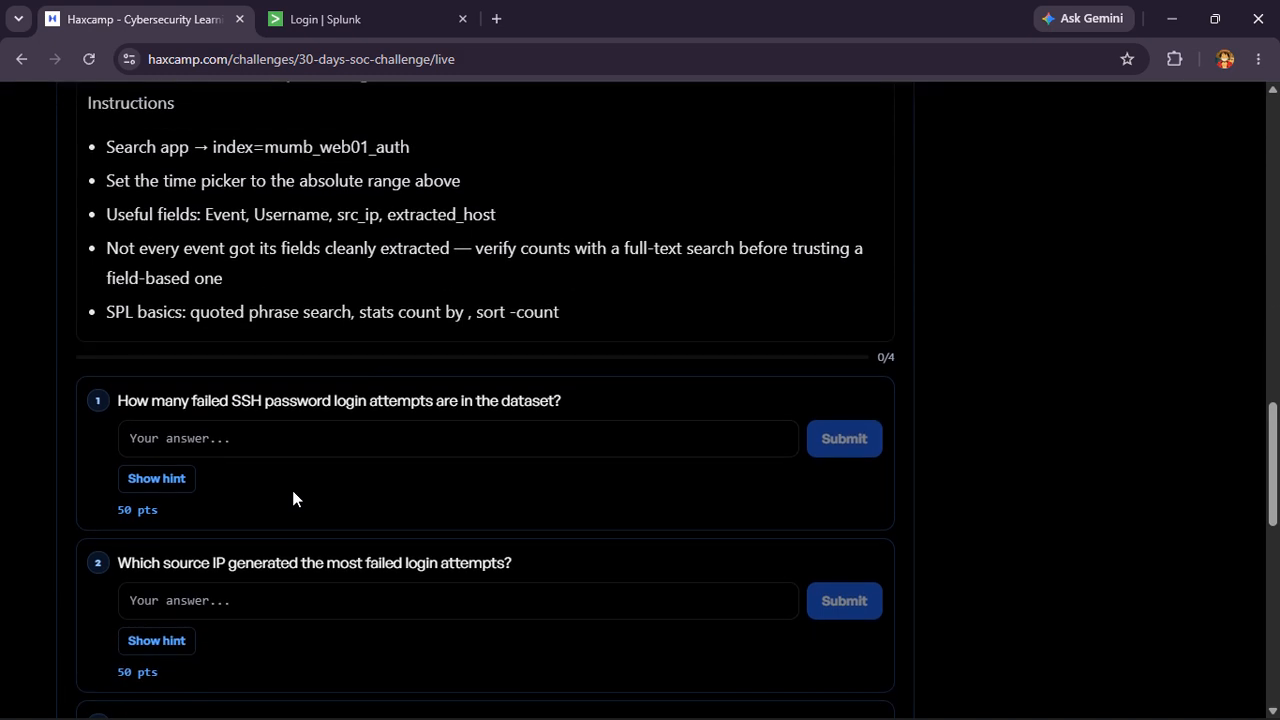
scroll(293, 497, down, 2)
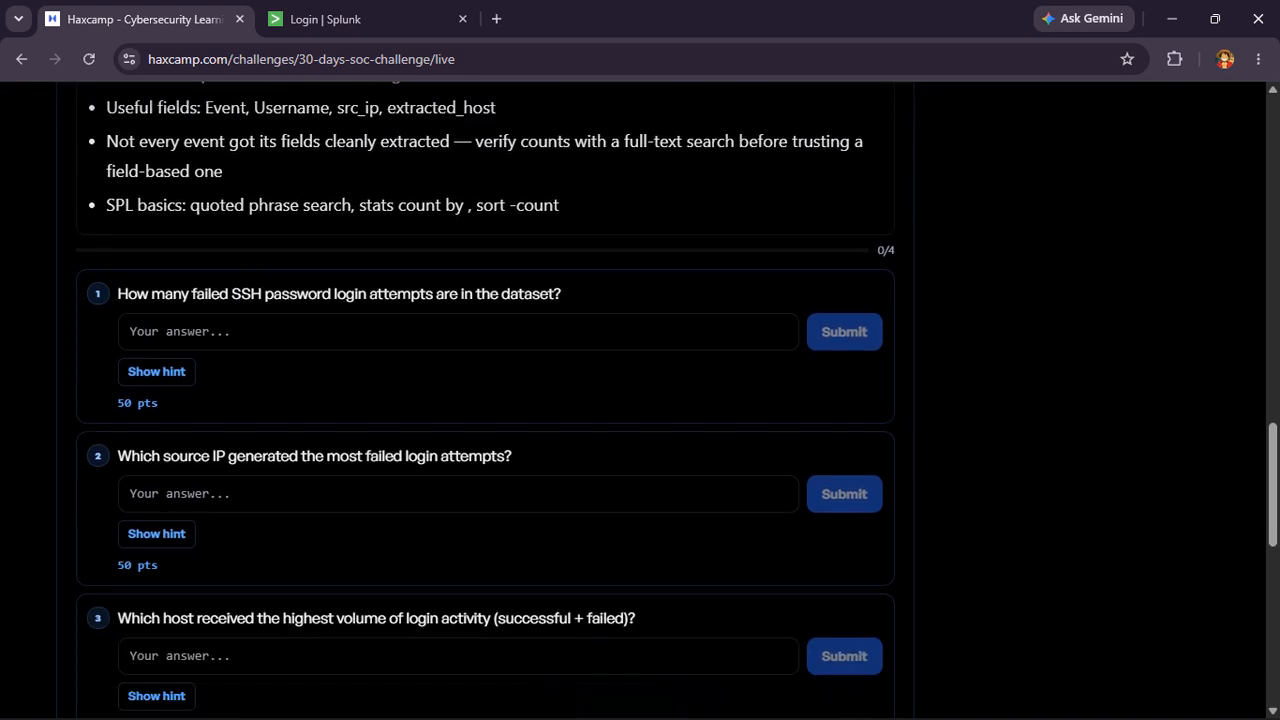
scroll(316, 333, up, 5)
- Decline the Windows Hello offer on the Splunk login page and replace the prefilled username with the copied lab username
click(325, 19)
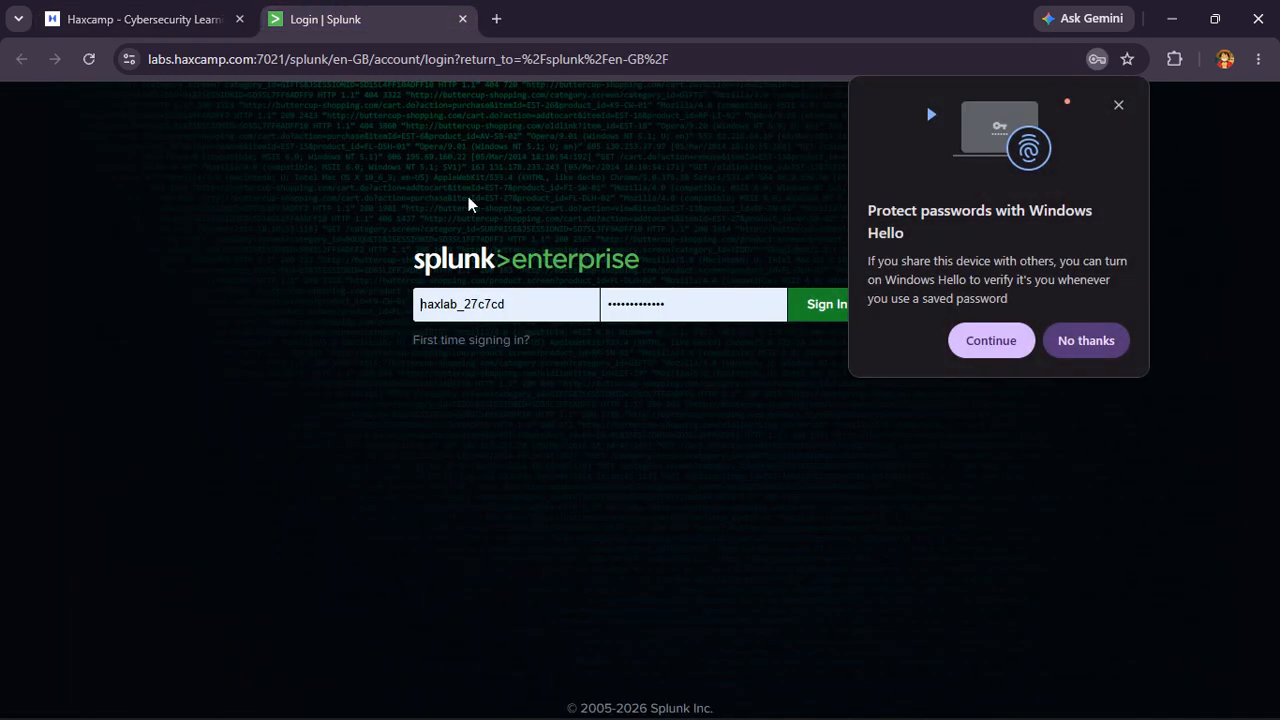
click(553, 318)
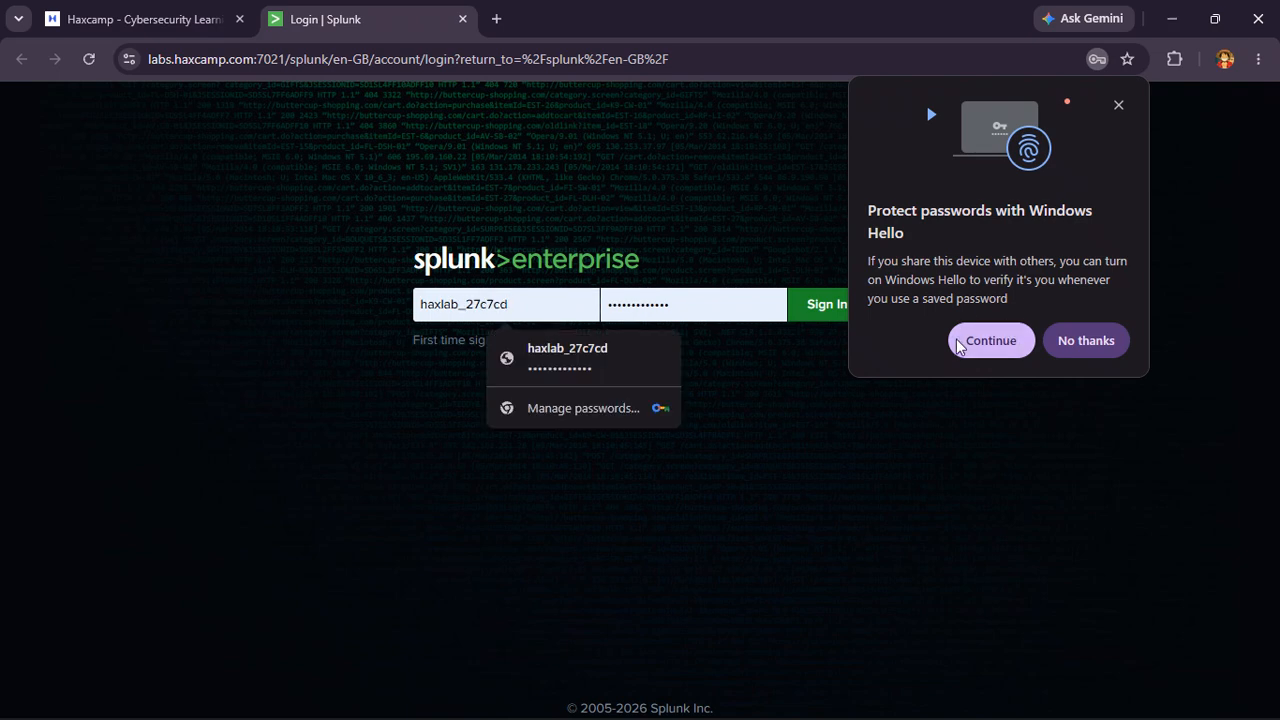
click(1067, 340)
double_click(554, 302)
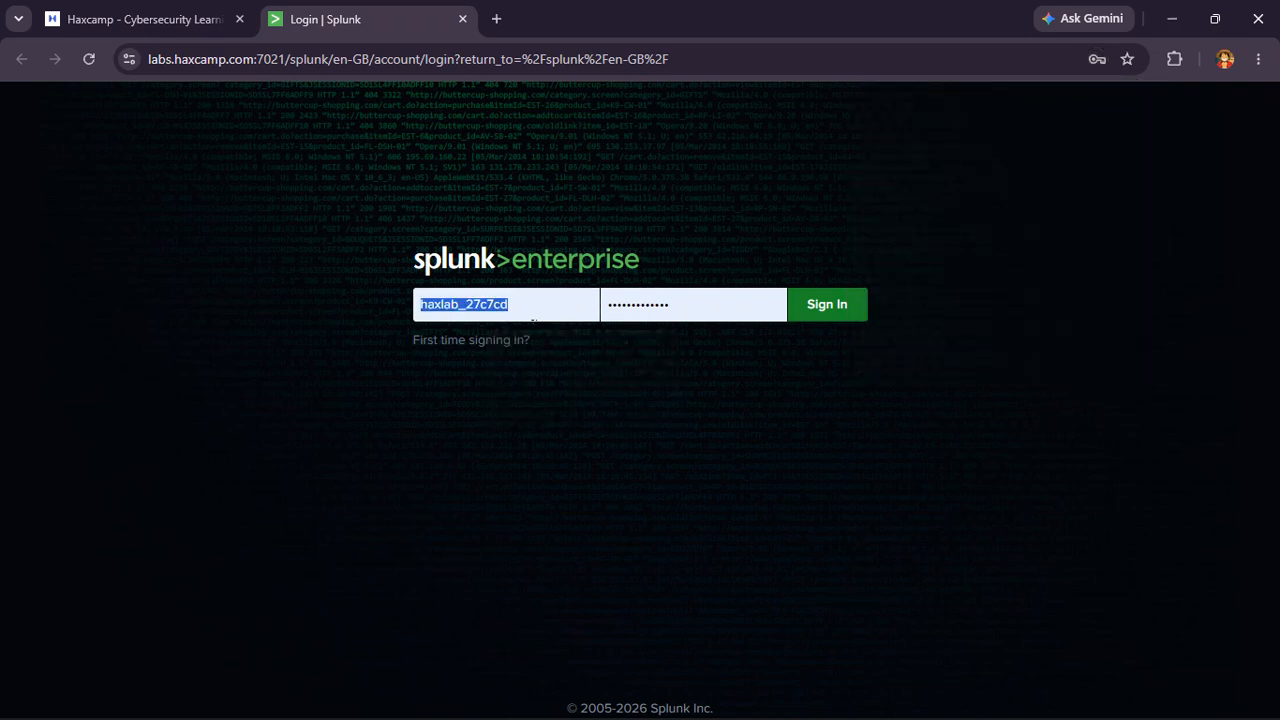
key(ctrl+v)
- Fill in the password copied from the Day 6 lab credentials and sign in to Splunk
click(160, 19)
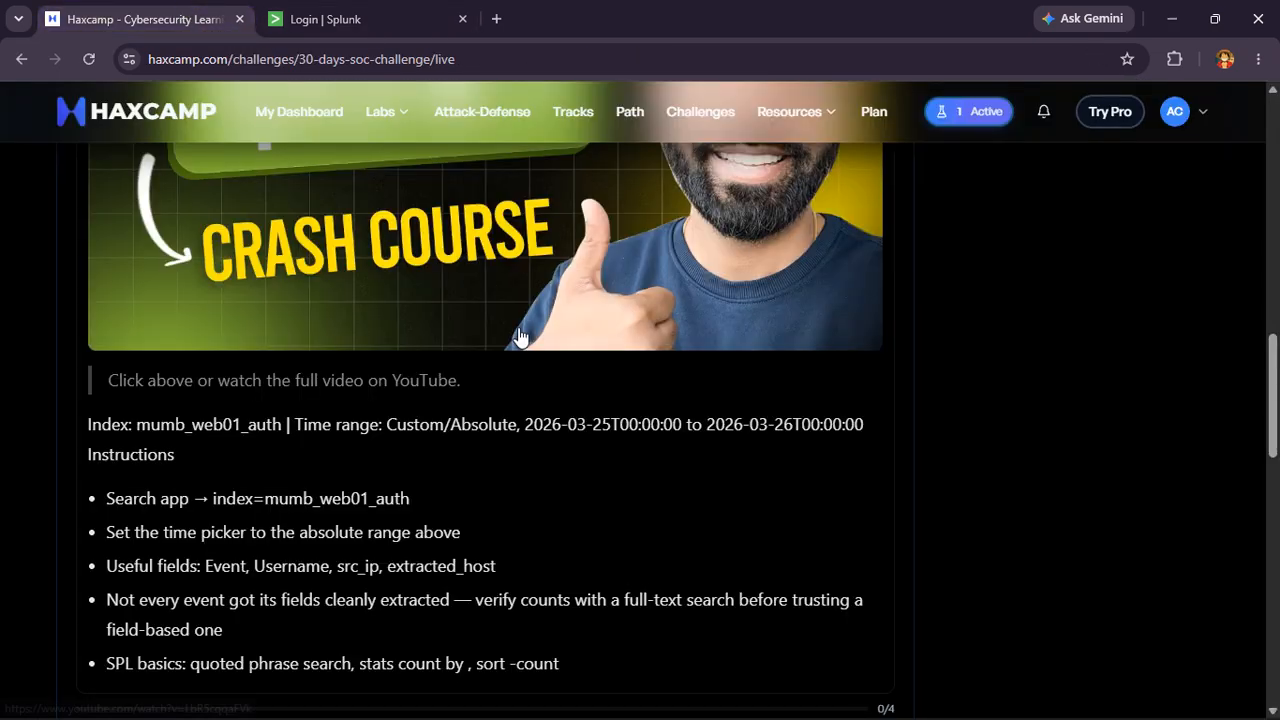
scroll(514, 331, up, 5)
click(827, 338)
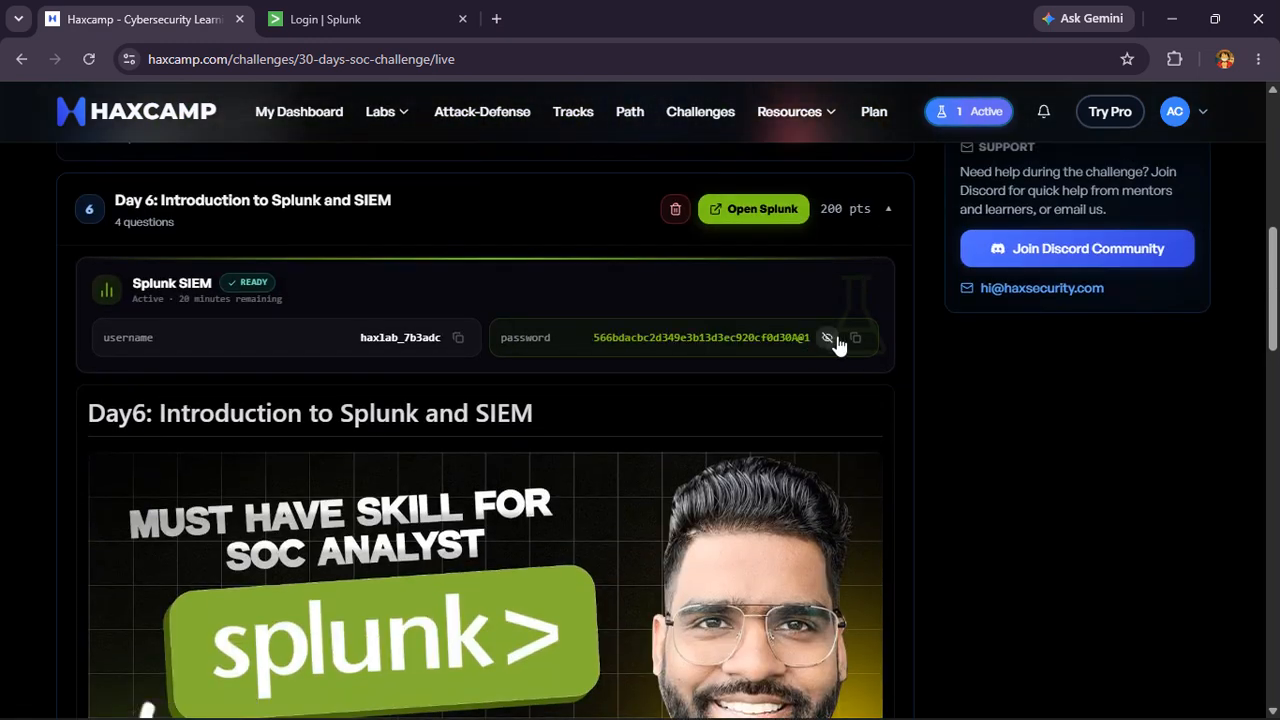
click(855, 338)
click(331, 20)
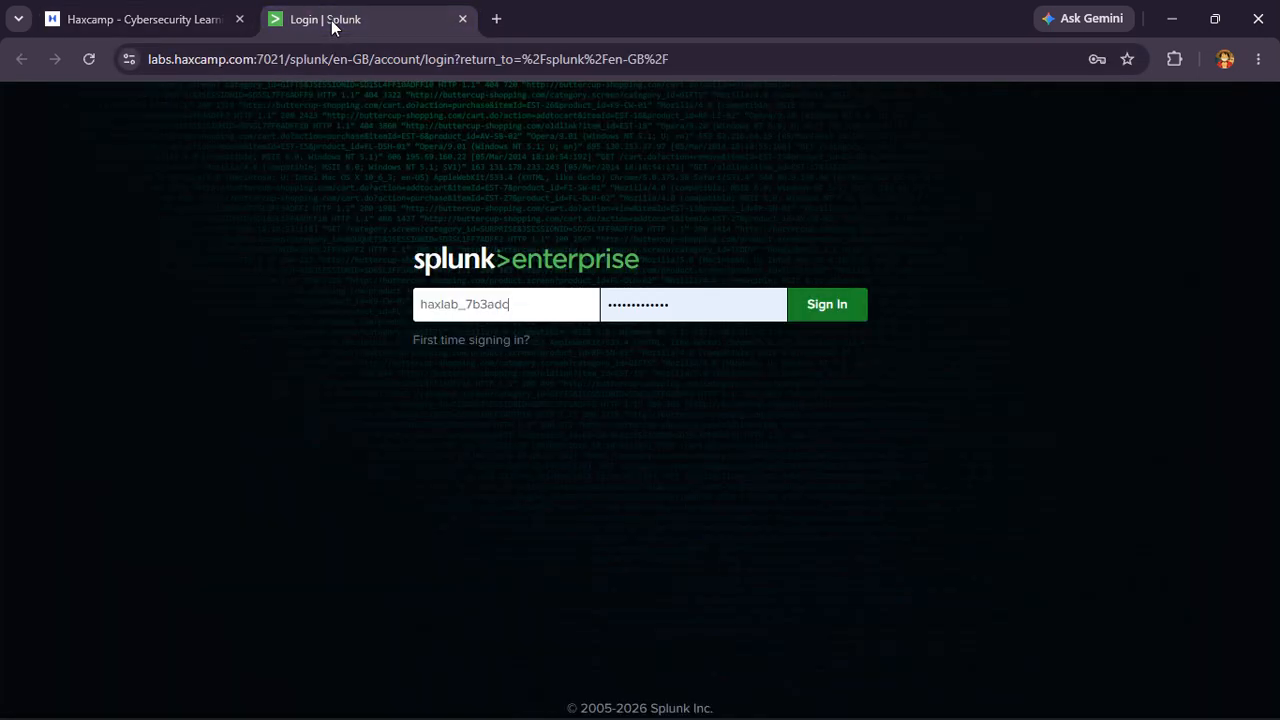
triple_click(700, 306)
key(ctrl+v)
click(862, 306)
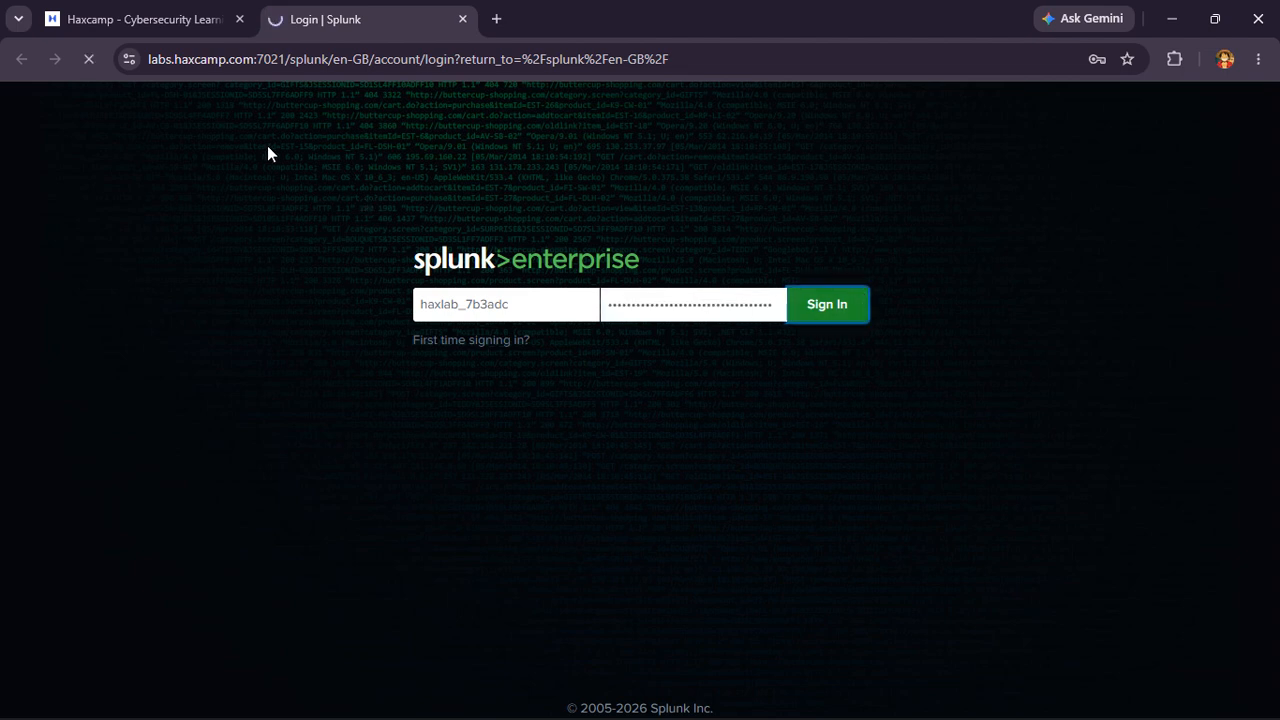
- Return to the Haxcamp challenge page and hide the revealed lab password
click(135, 12)
mouse_move(135, 10)
mouse_down()
mouse_move(449, 180)
mouse_move(140, 14)
mouse_up()
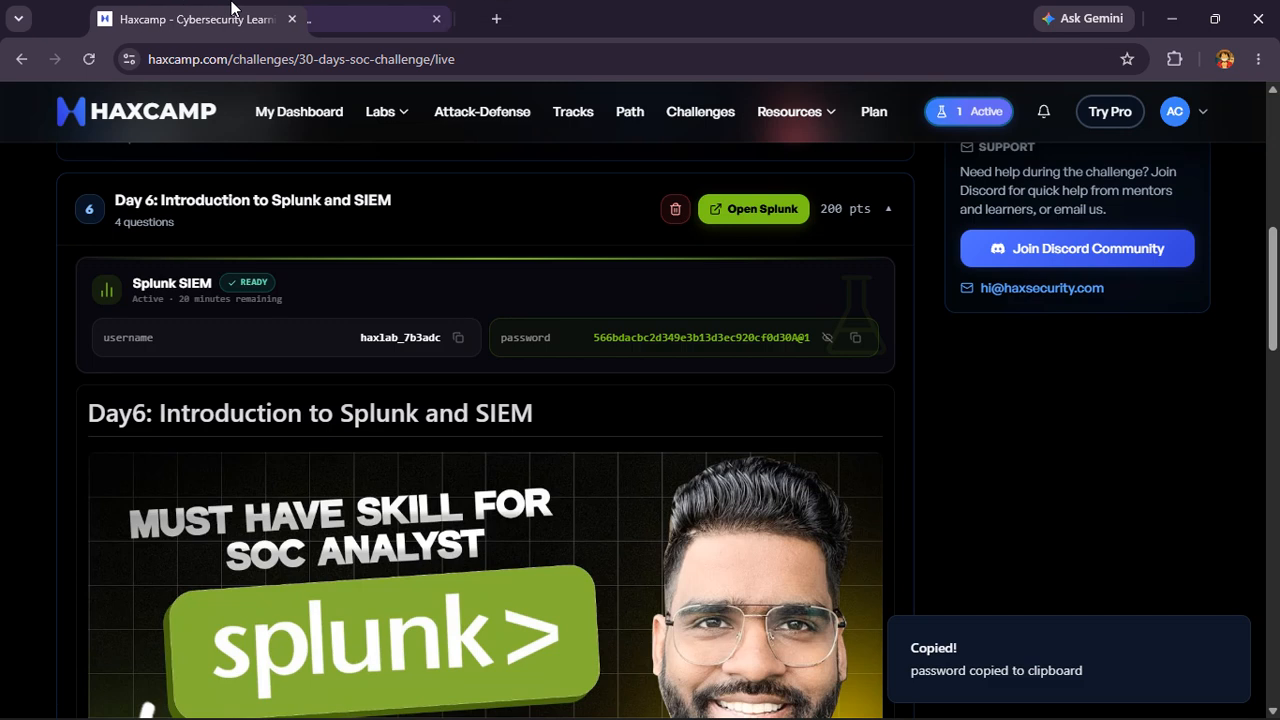
click(829, 338)
- Select and copy the "Search app → index=mumb_web01_auth" line from the Day 6 instructions
scroll(679, 430, down, 10)
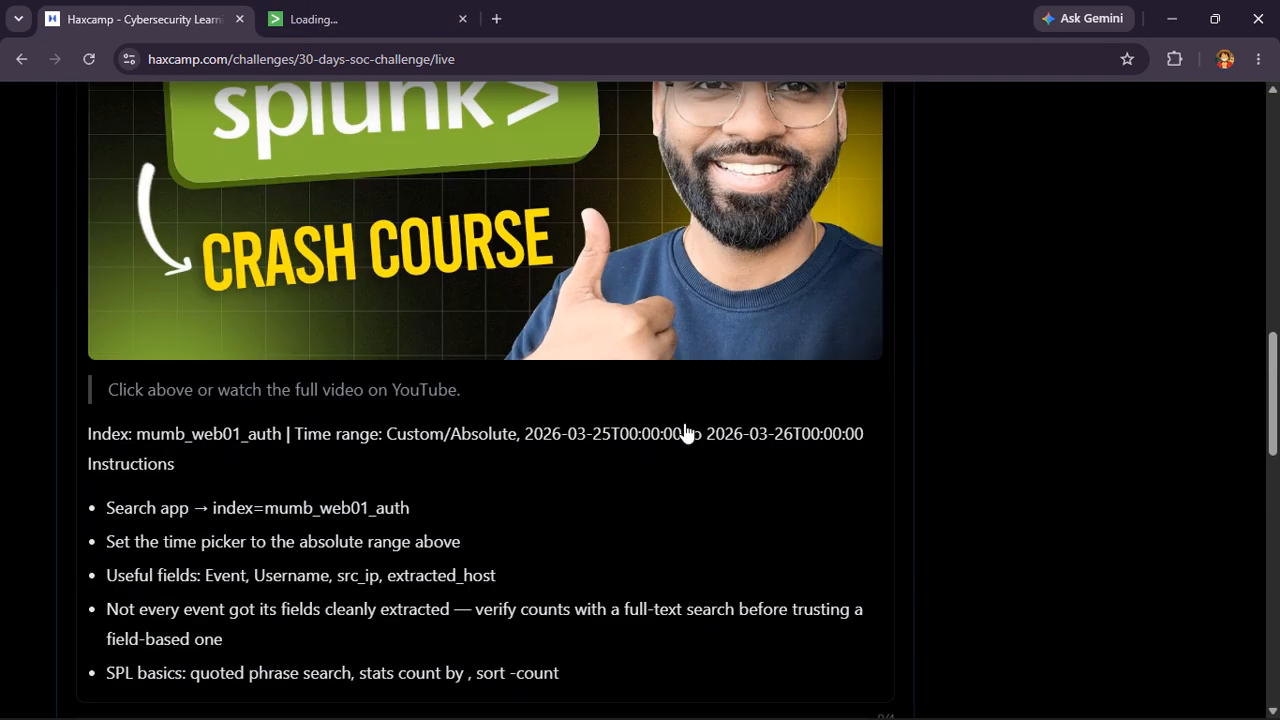
scroll(679, 430, up, 3)
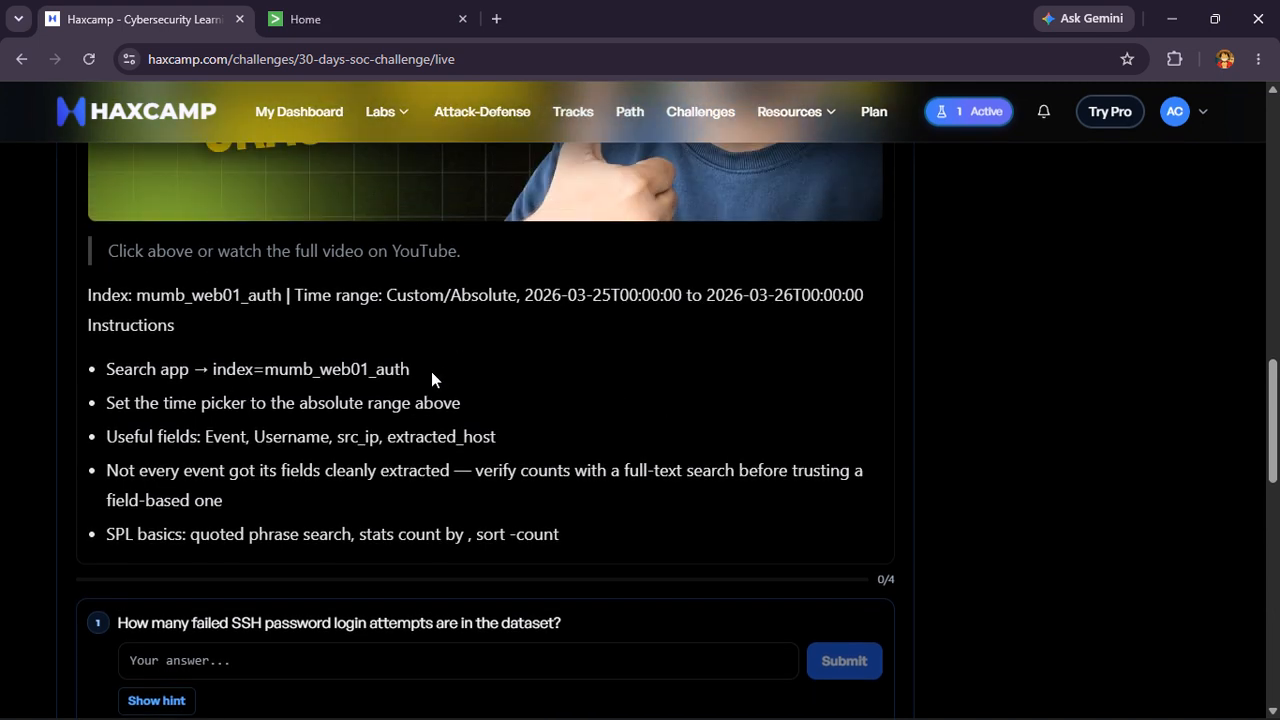
drag(431, 371, 106, 371)
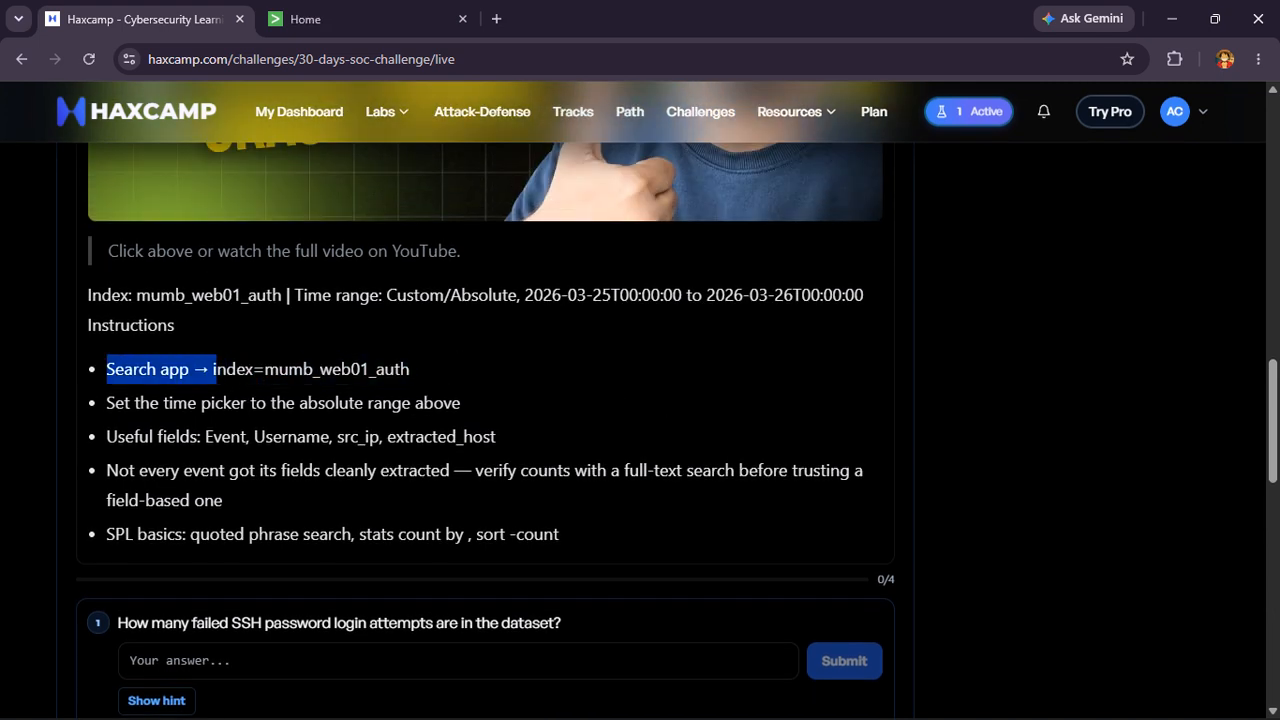
click(215, 370)
drag(415, 370, 164, 372)
click(166, 388)
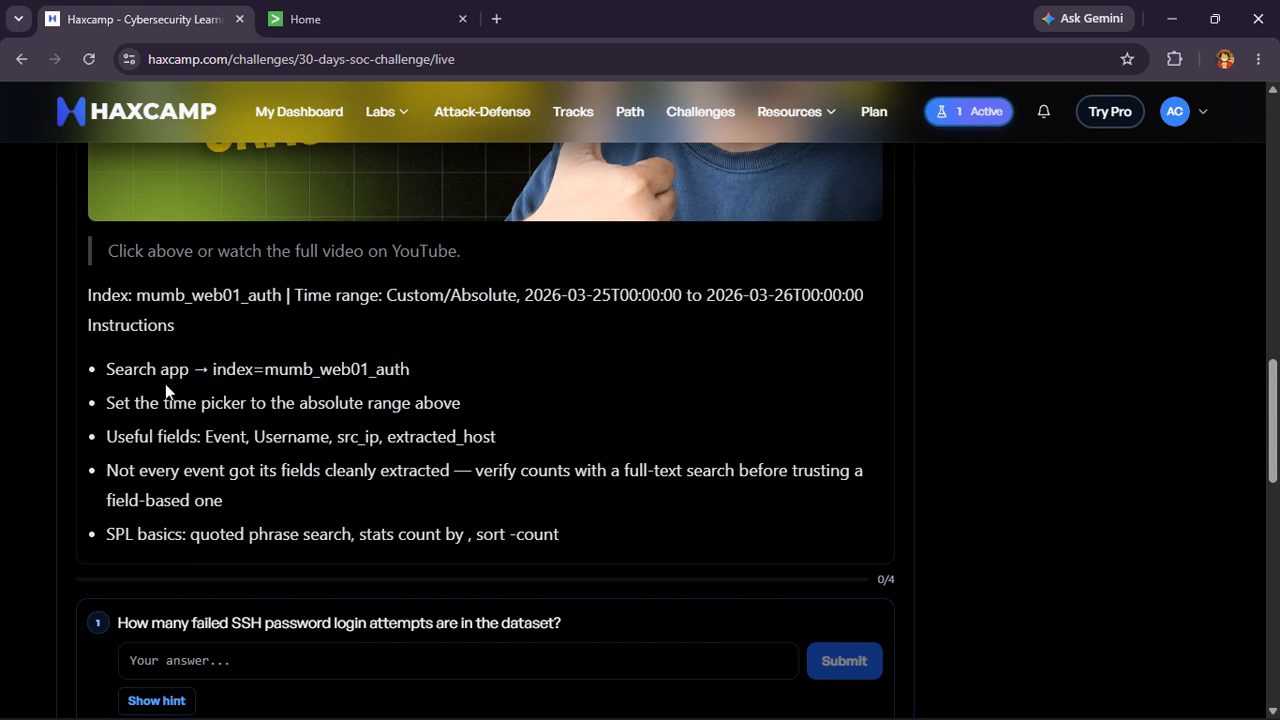
drag(430, 372, 318, 370)
drag(106, 370, 419, 367)
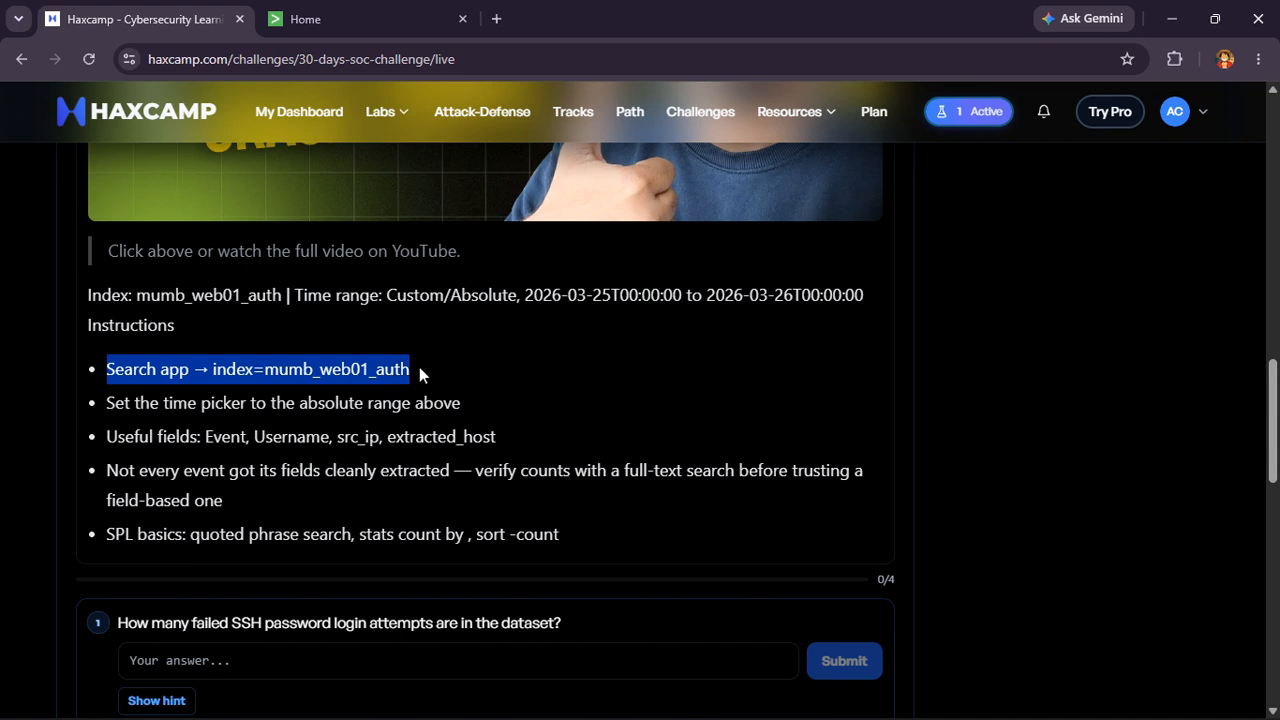
click(419, 367)
drag(106, 370, 457, 367)
click(458, 369)
triple_click(427, 372)
key(ctrl+c)
click(415, 366)
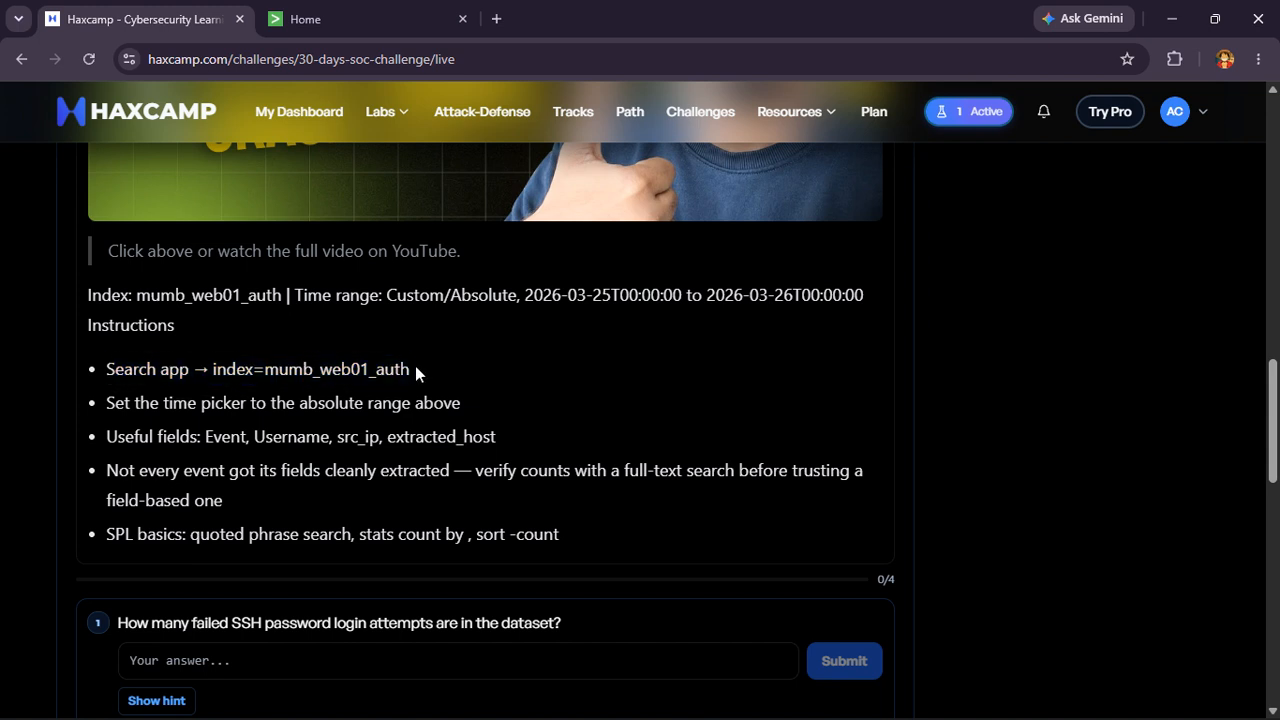
- Save the Splunk login in the browser's password manager and open the Search & Reporting app
click(351, 20)
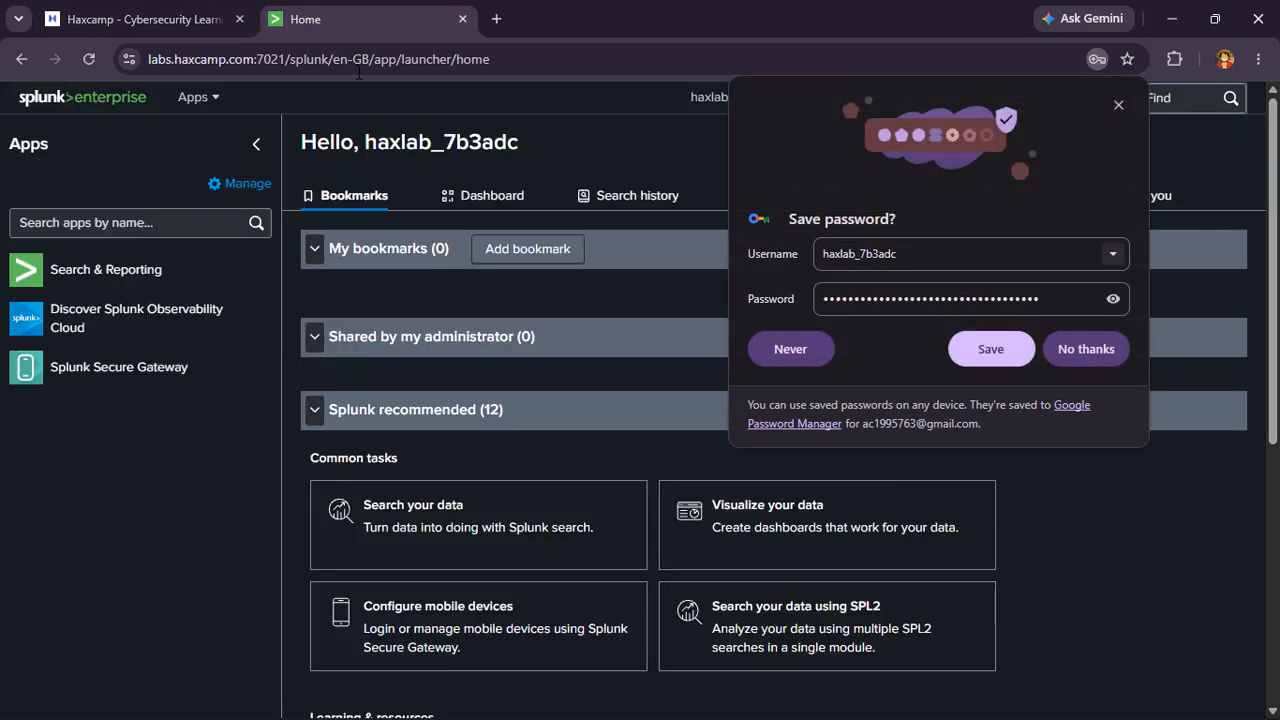
click(1014, 360)
click(132, 285)
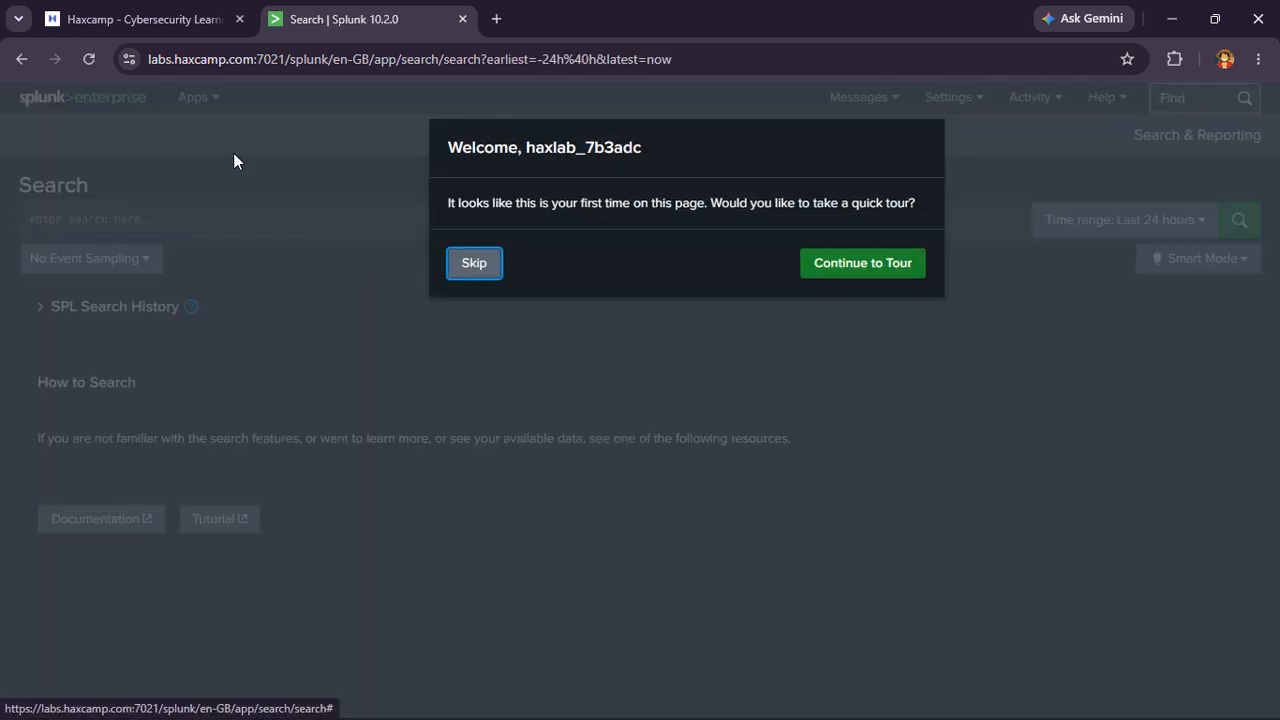
- Skip the quick tour and review the Day 6 instructions and questions on the Haxcamp page before returning to Splunk
click(478, 268)
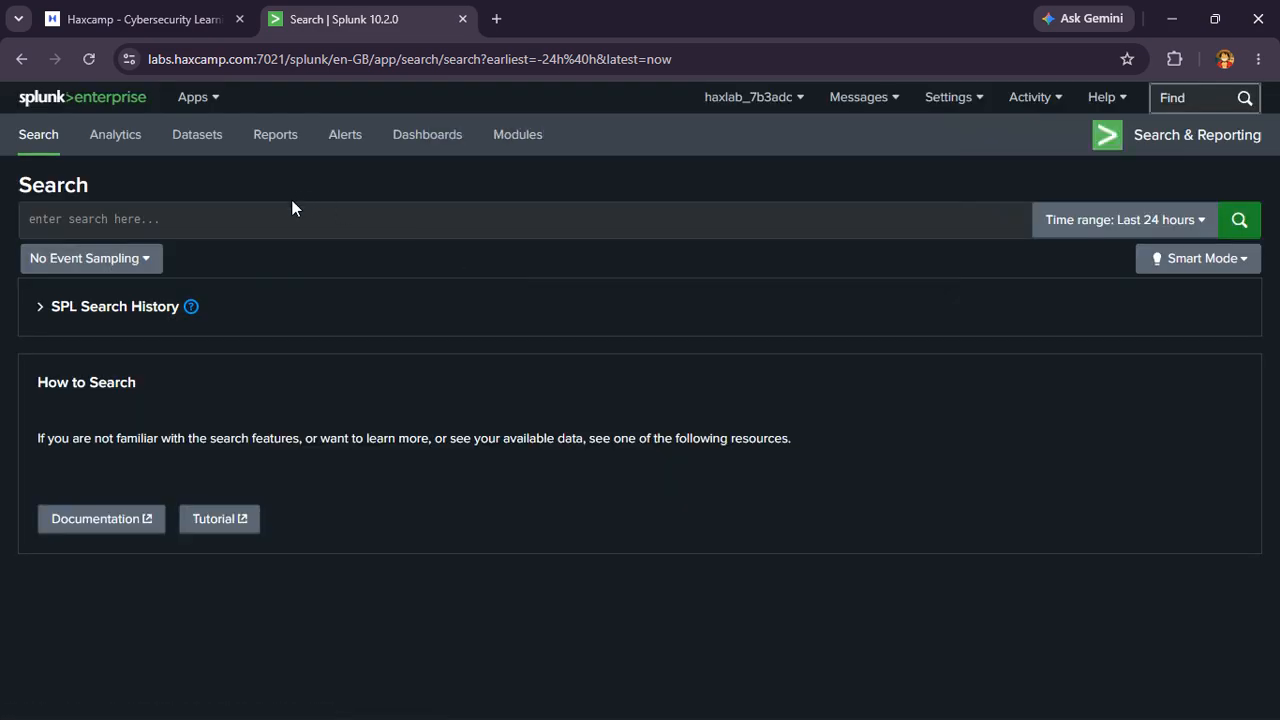
click(140, 19)
scroll(233, 340, up, 15)
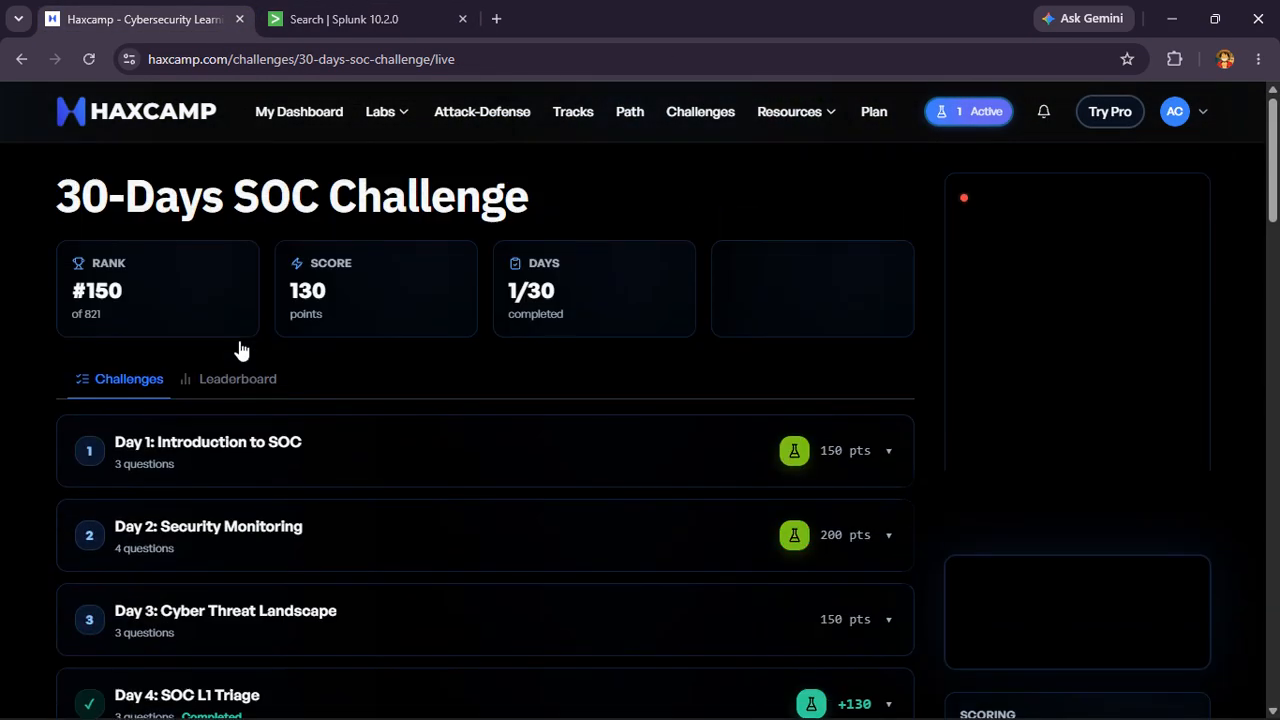
scroll(110, 321, down, 10)
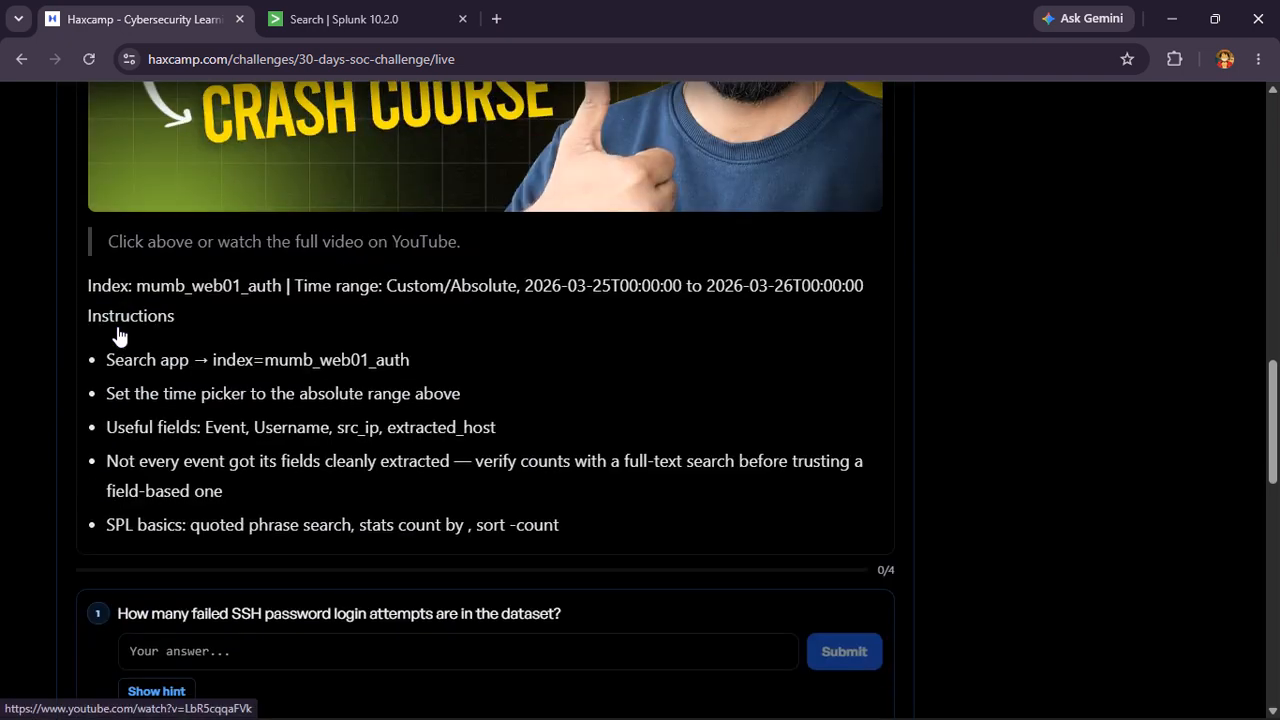
scroll(118, 335, down, 4)
click(352, 17)
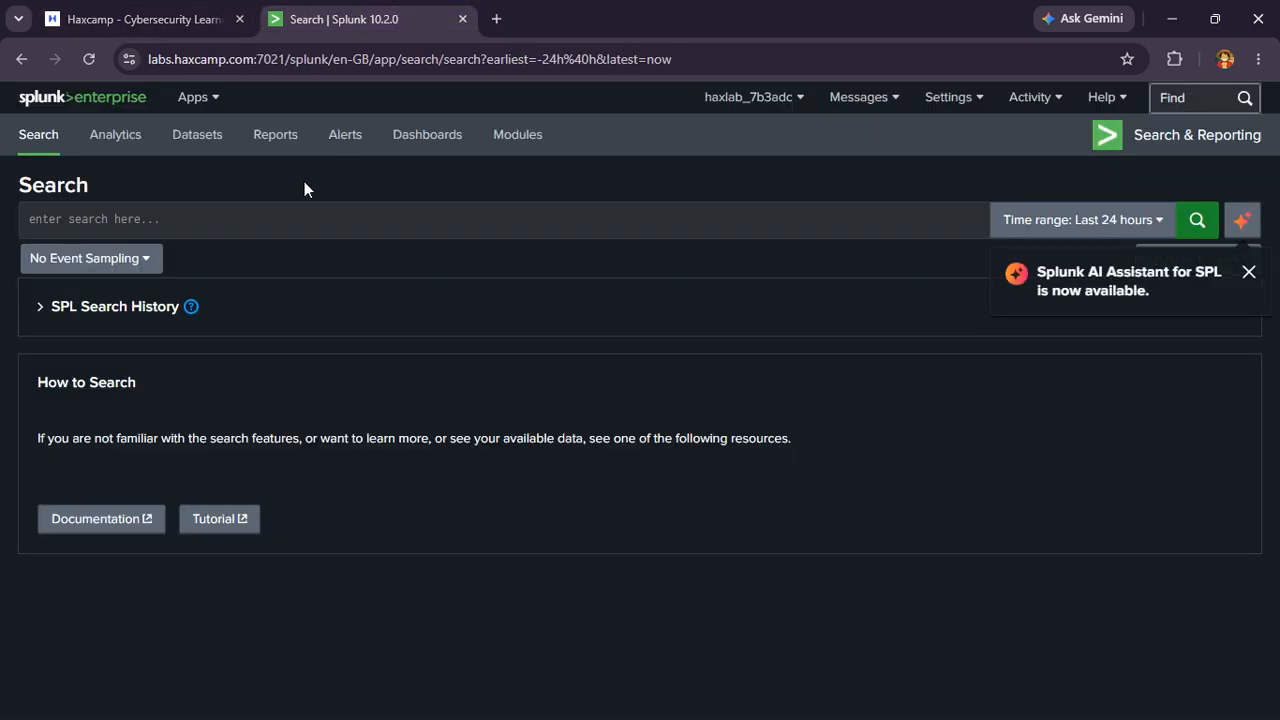
- Paste the copied instruction line into the search, trim it to index=mumb_web01_auth and run it
click(283, 220)
key(ctrl+v)
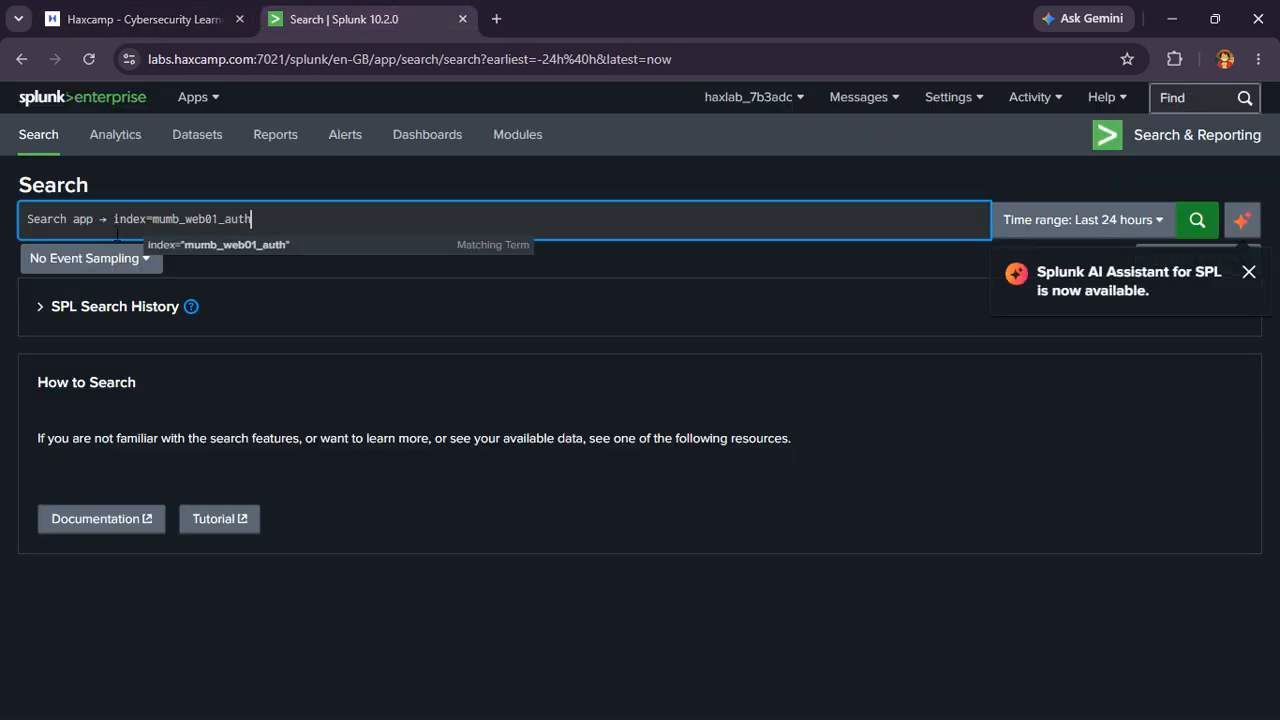
drag(114, 224, 8, 232)
key(BackSpace)
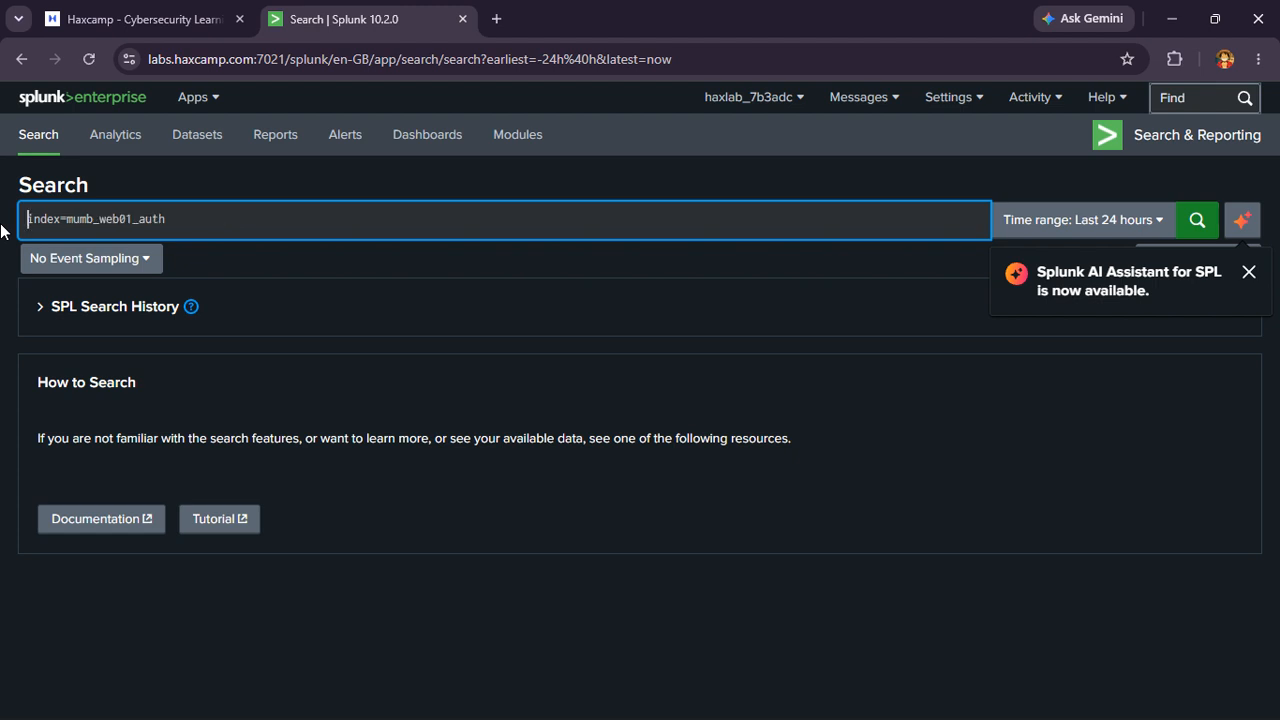
key(Return)
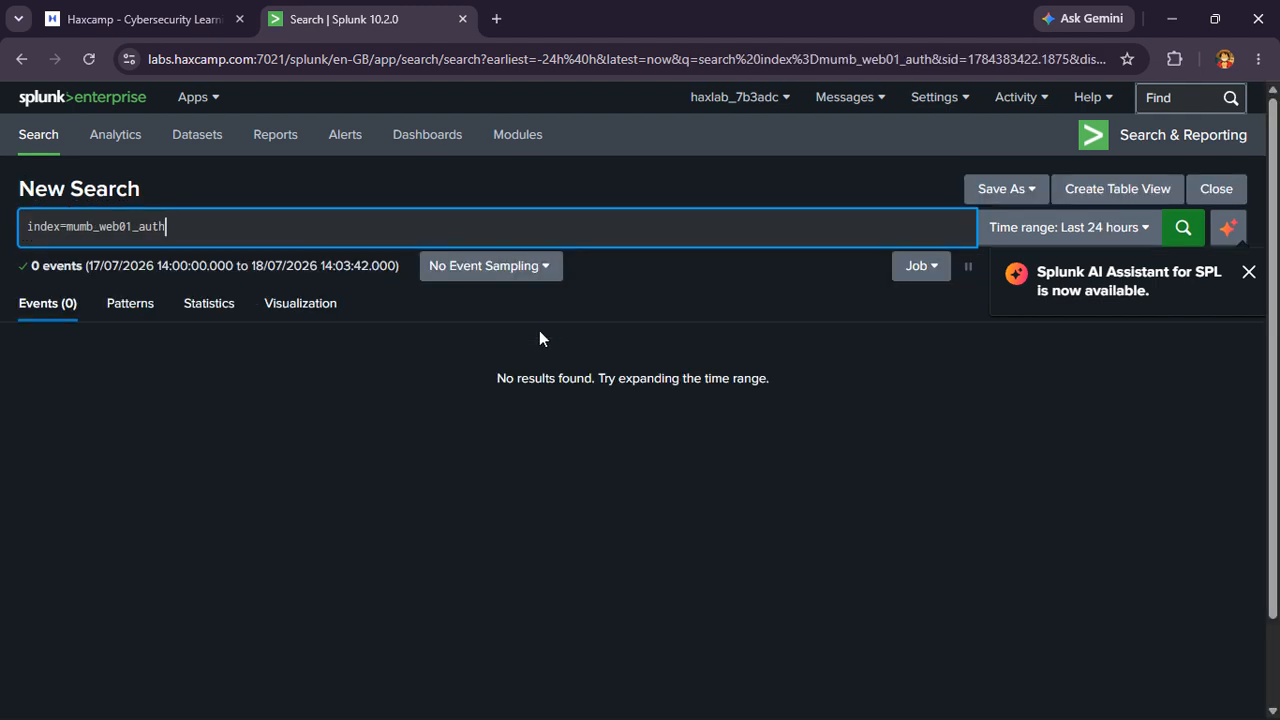
- Set the search's time range to All time and dismiss the Splunk AI Assistant notice
click(1050, 235)
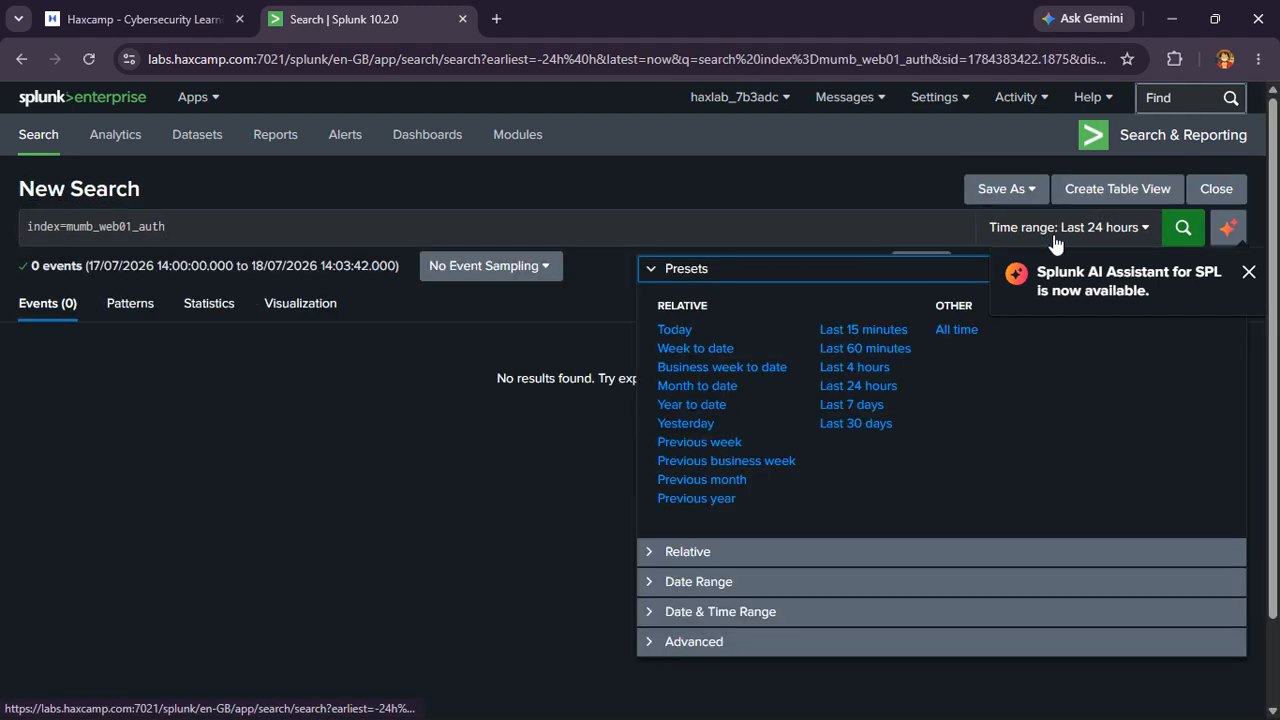
click(957, 330)
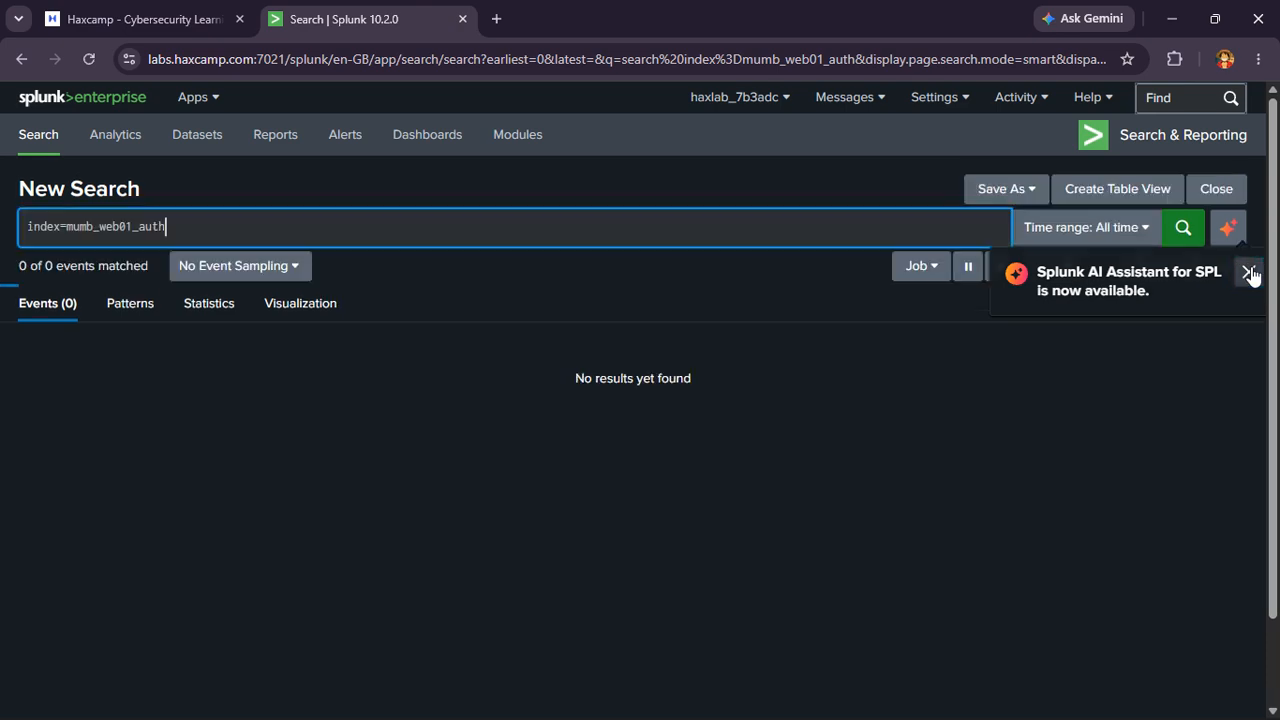
click(1250, 275)
scroll(250, 482, down, 3)
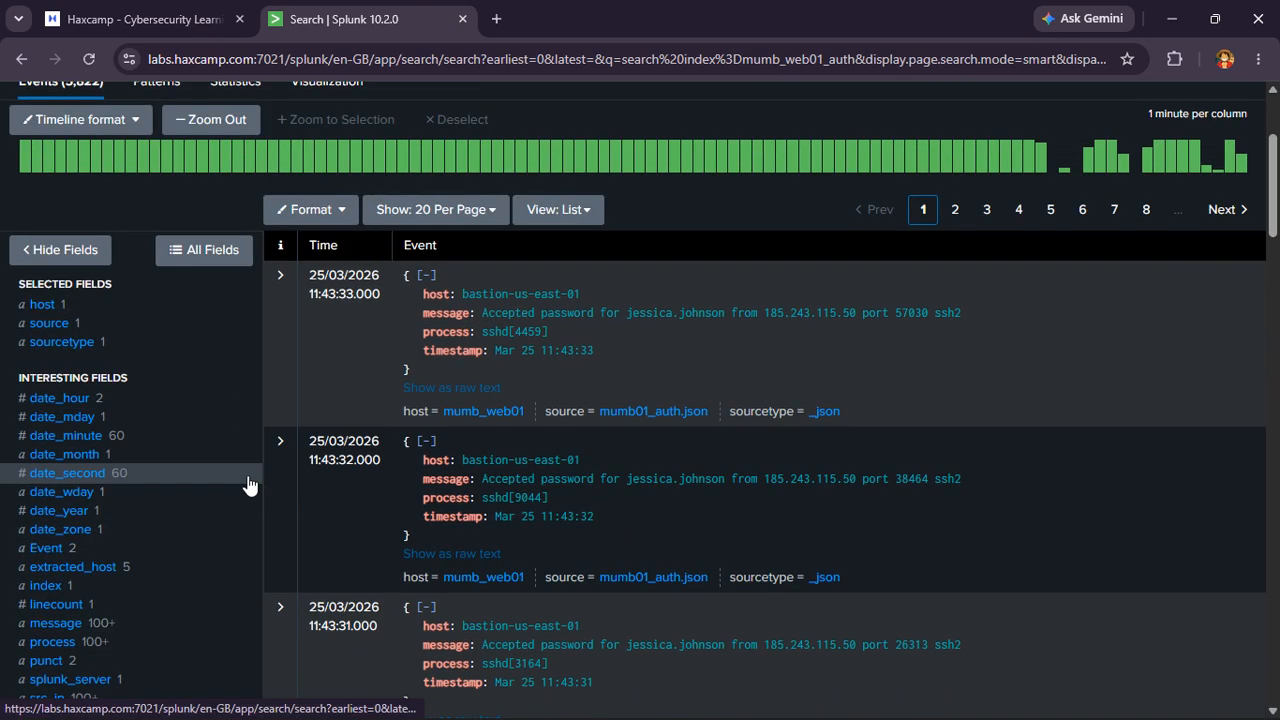
scroll(250, 485, down, 3)
scroll(250, 485, up, 5)
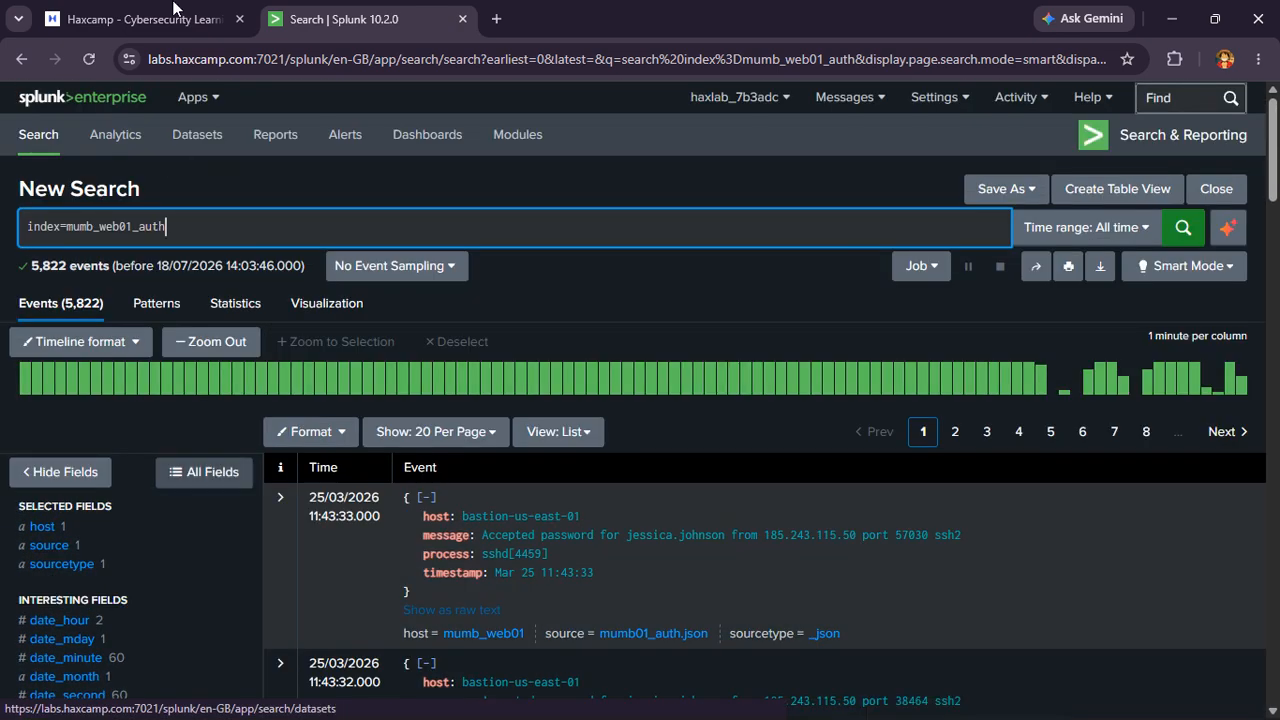
- Check the first Haxcamp question and filter the Splunk results by the Event field value "Failed password"
click(166, 18)
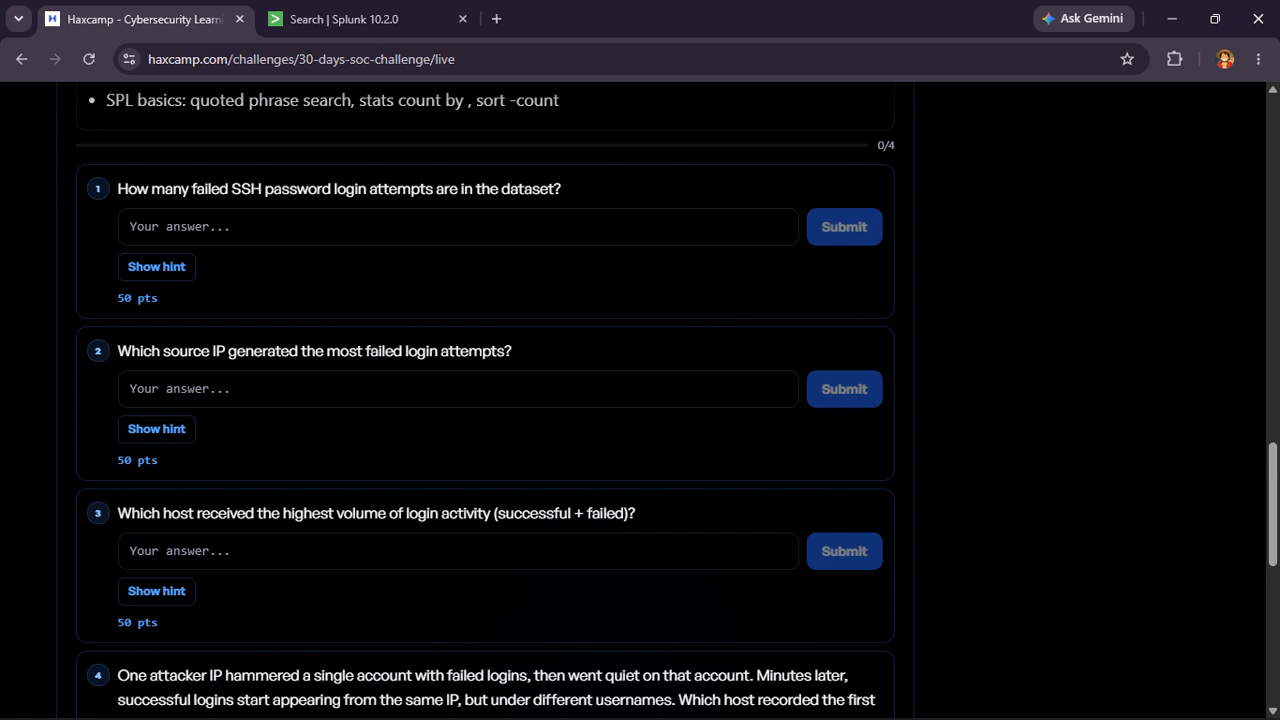
click(438, 8)
click(297, 196)
scroll(300, 191, down, 3)
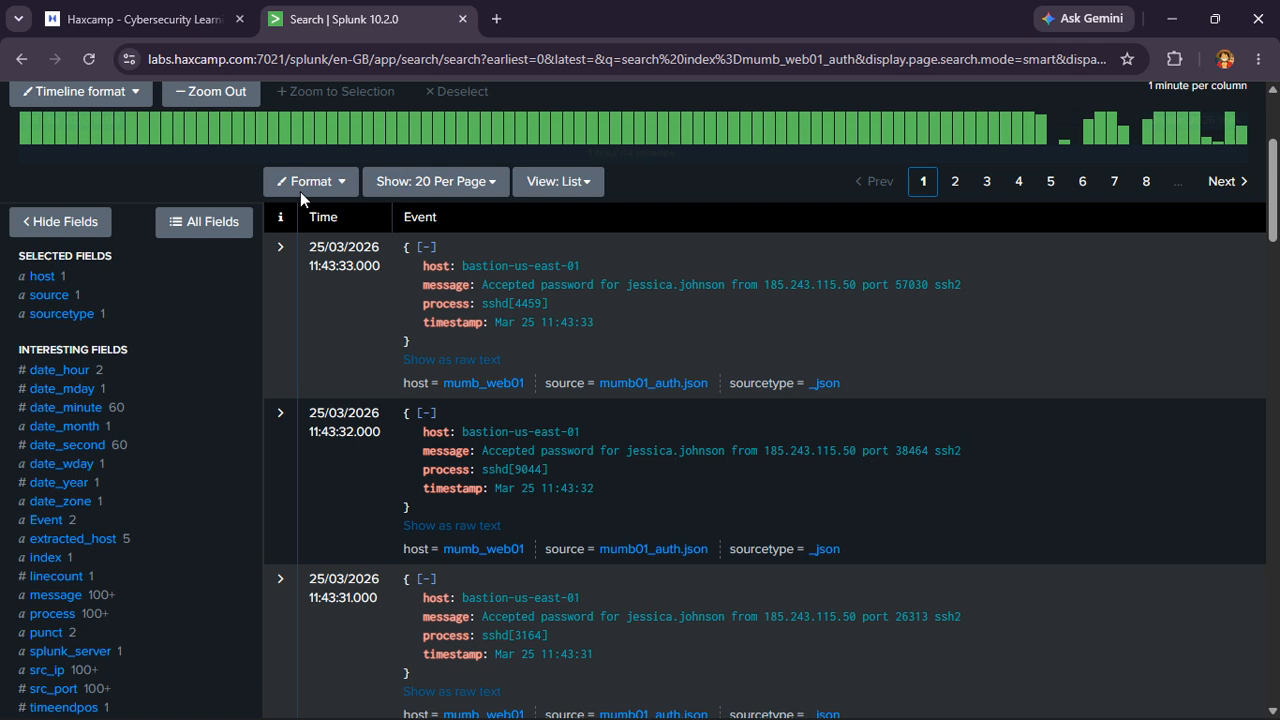
click(46, 488)
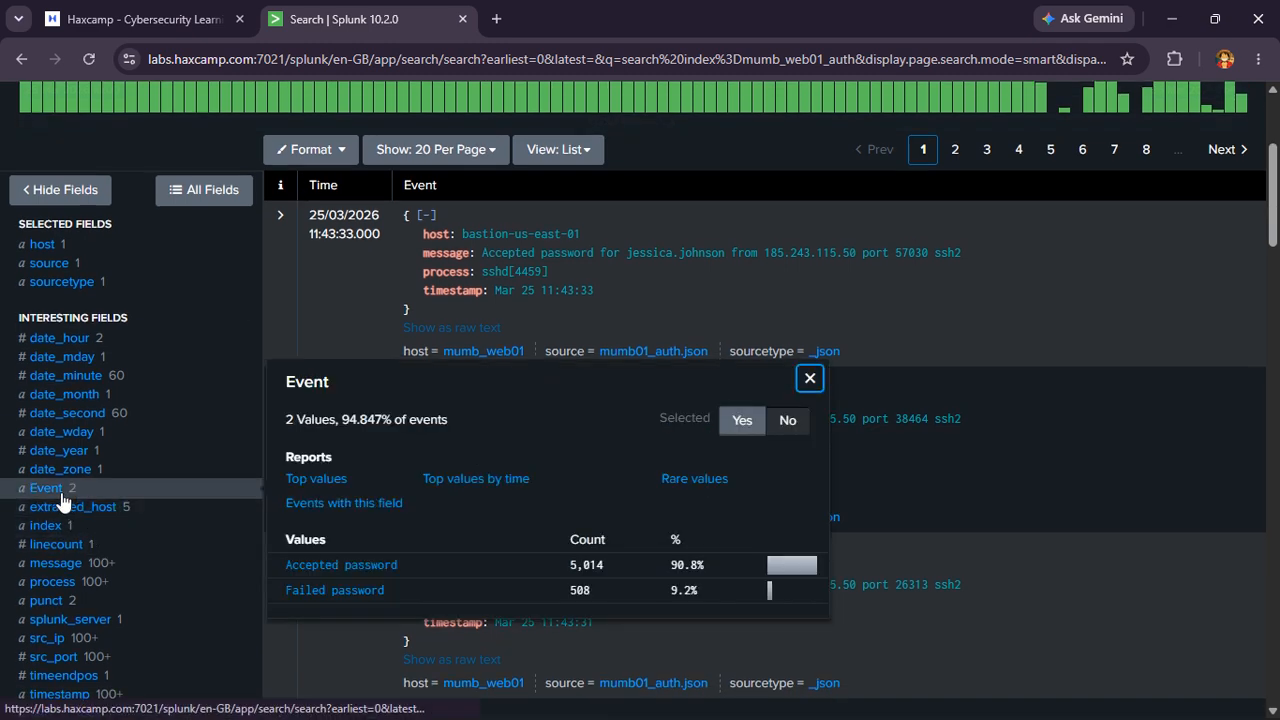
click(362, 591)
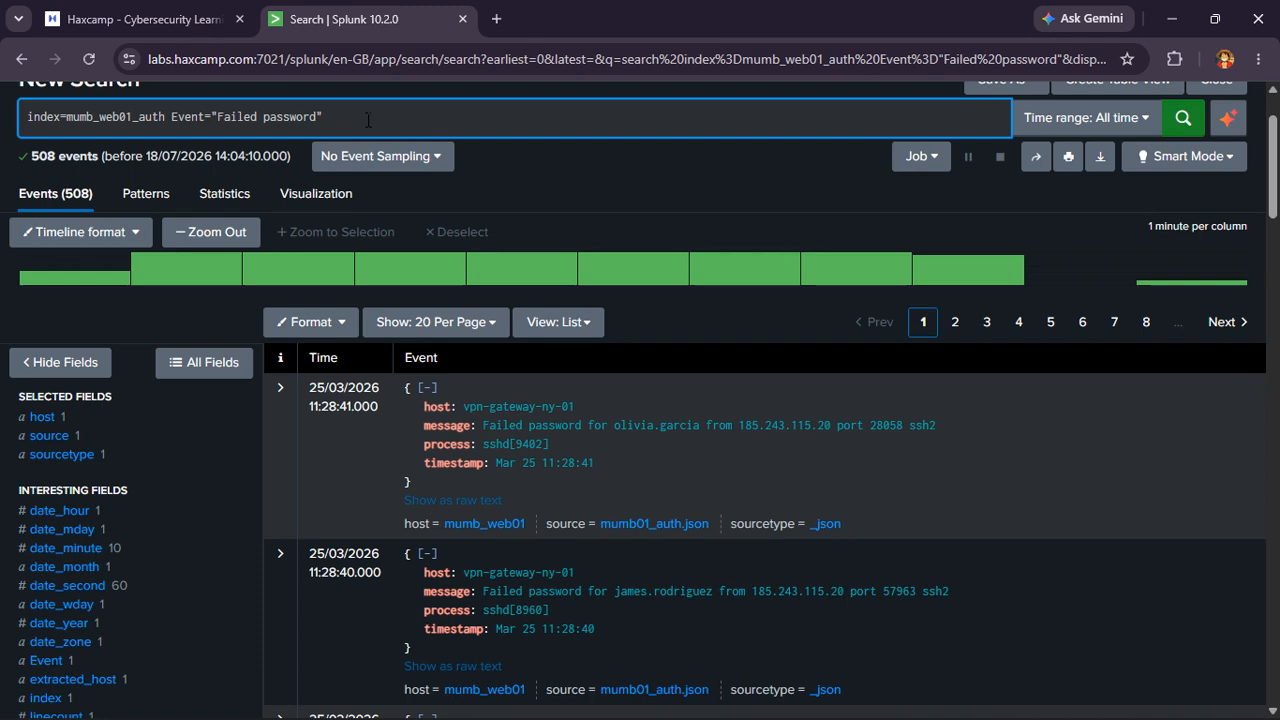
- Recheck the question, then change the query to the full-text search index=mumb_web01_auth "Failed password" and run it
click(184, 10)
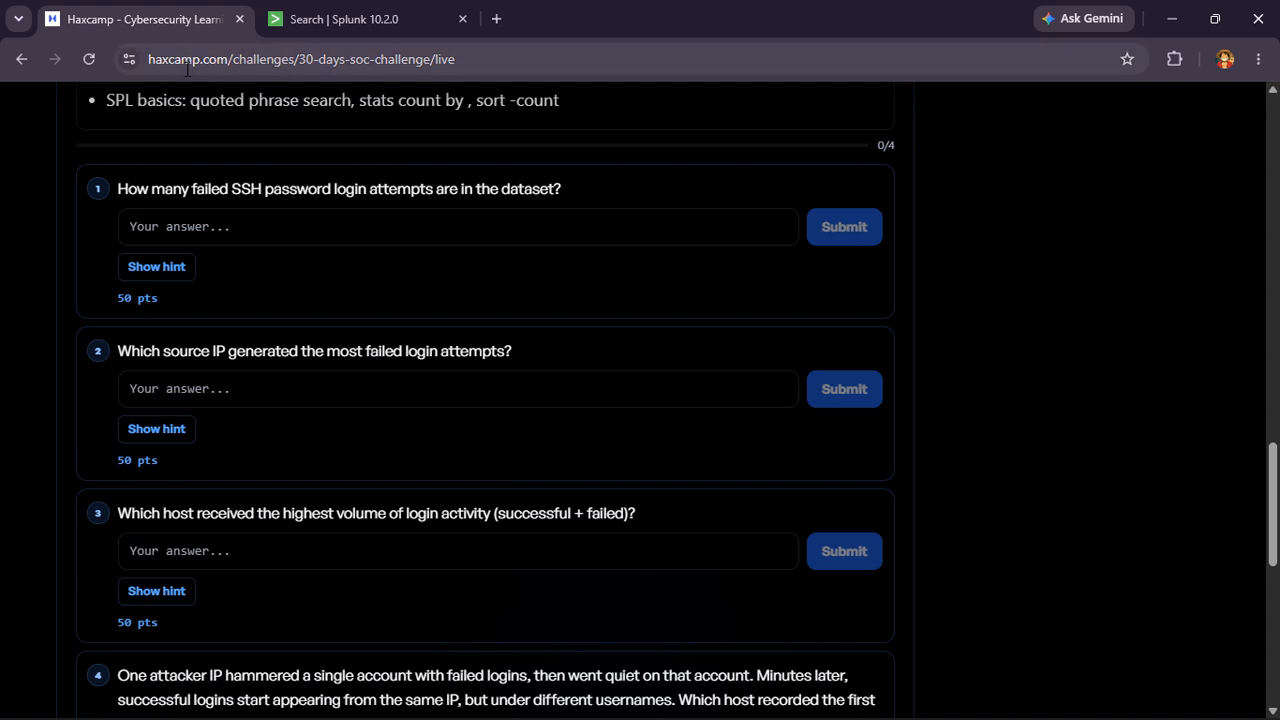
click(340, 19)
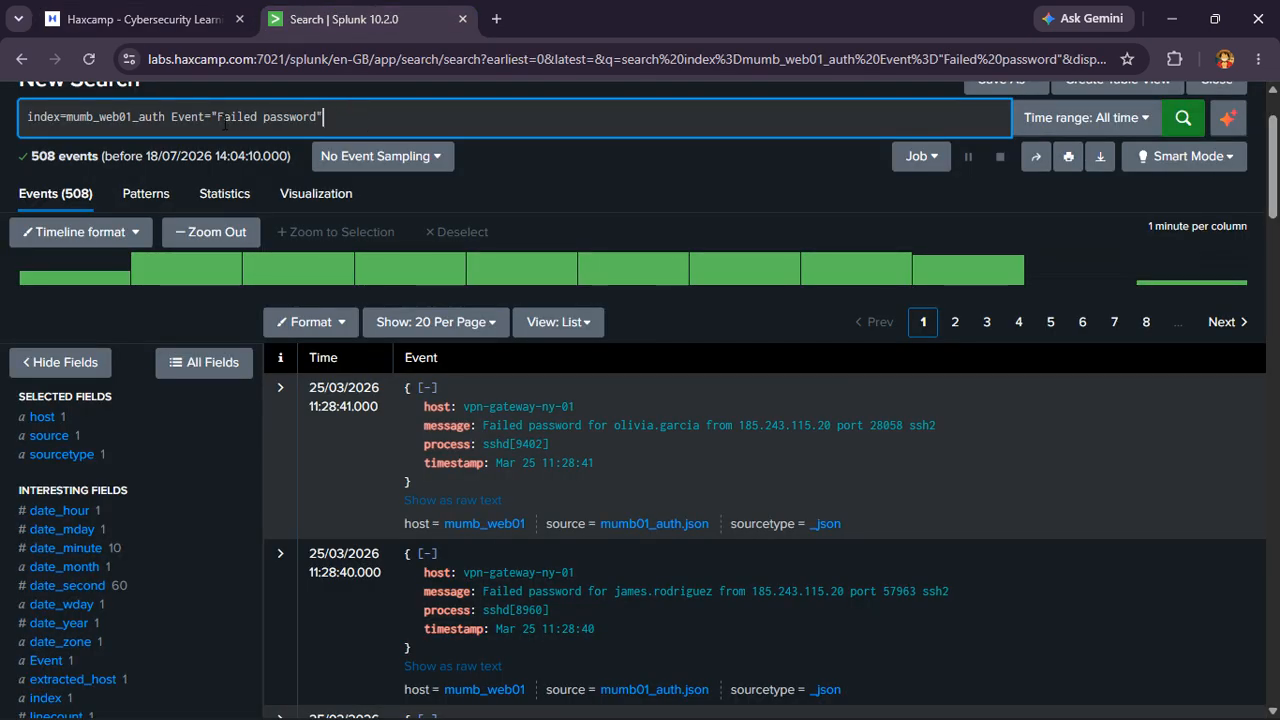
click(216, 117)
key(BackSpace)
key(BackSpace)
key(BackSpace)
key(BackSpace)
key(BackSpace)
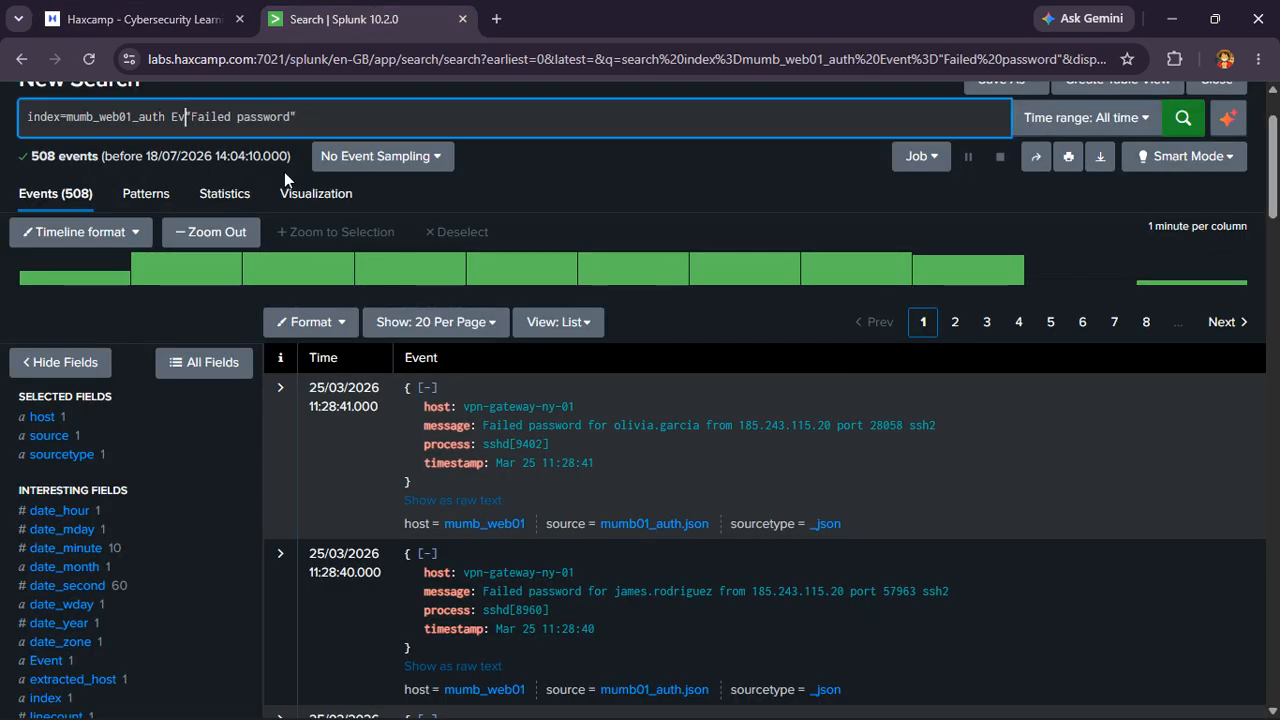
key(BackSpace)
key(Return)
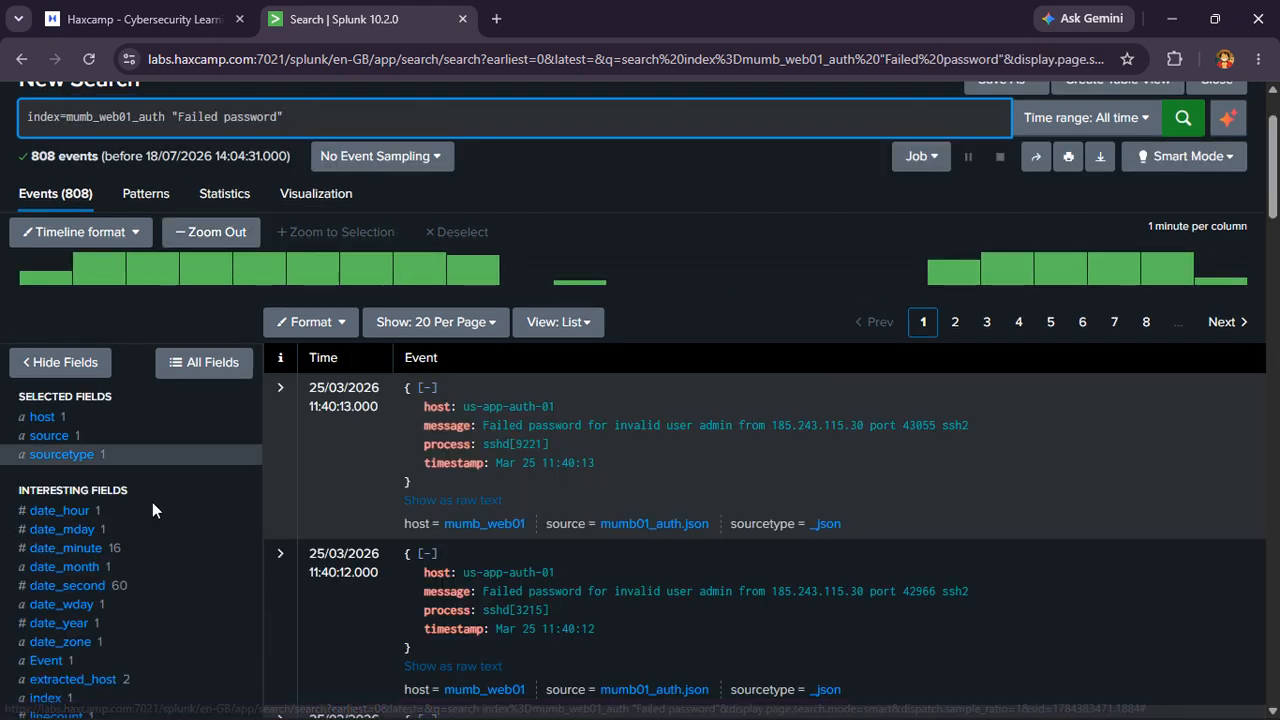
scroll(127, 532, down, 3)
scroll(127, 532, up, 5)
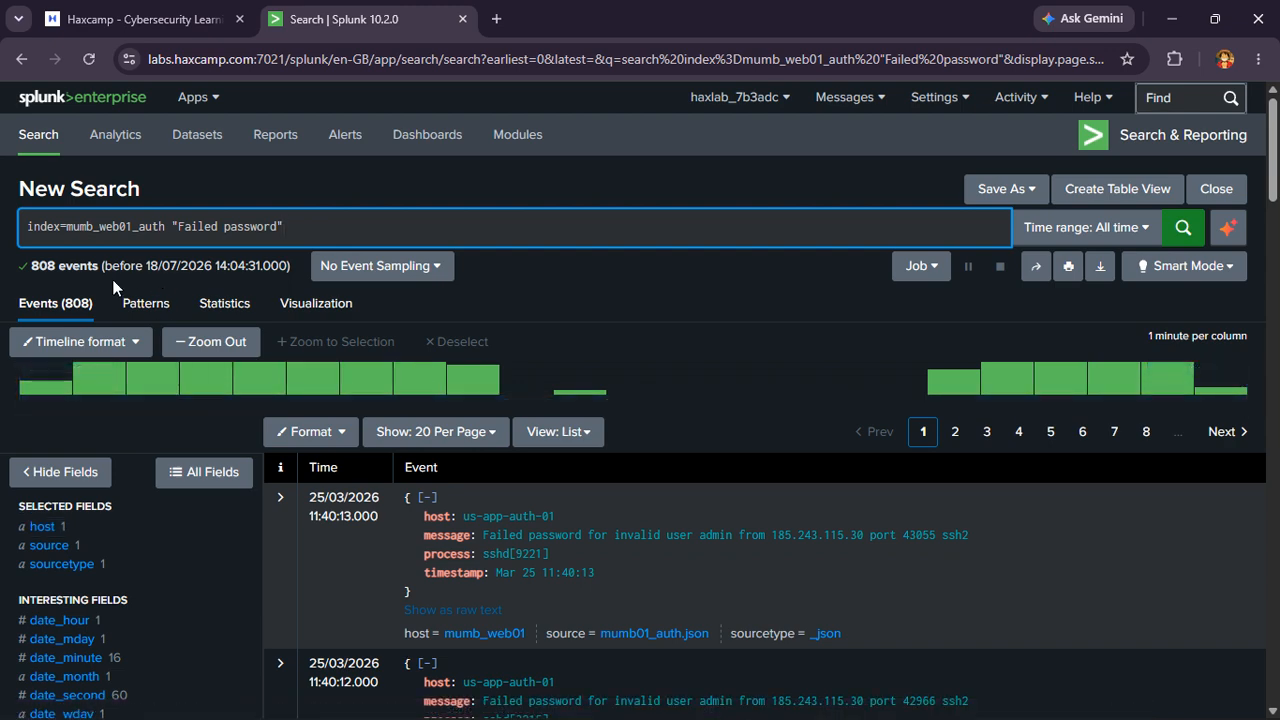
- Submit 808 on the Haxcamp page as the answer to the failed SSH password login attempts question
click(120, 19)
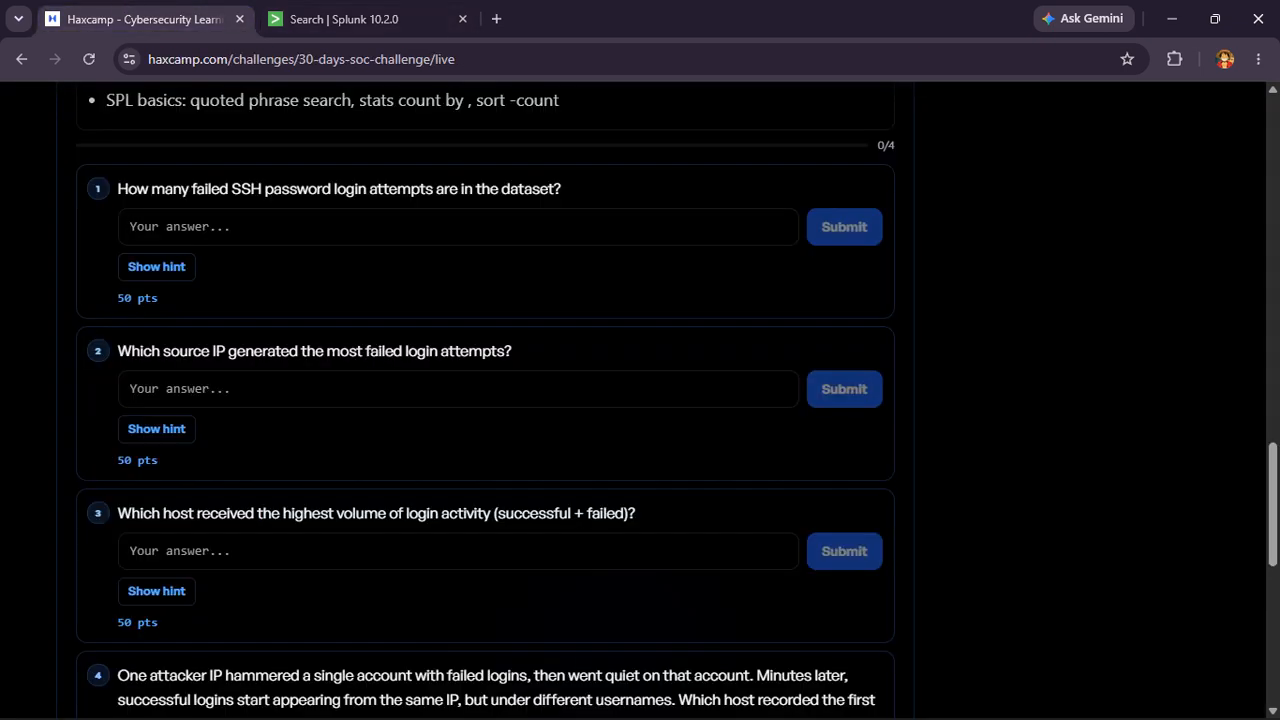
text(808)
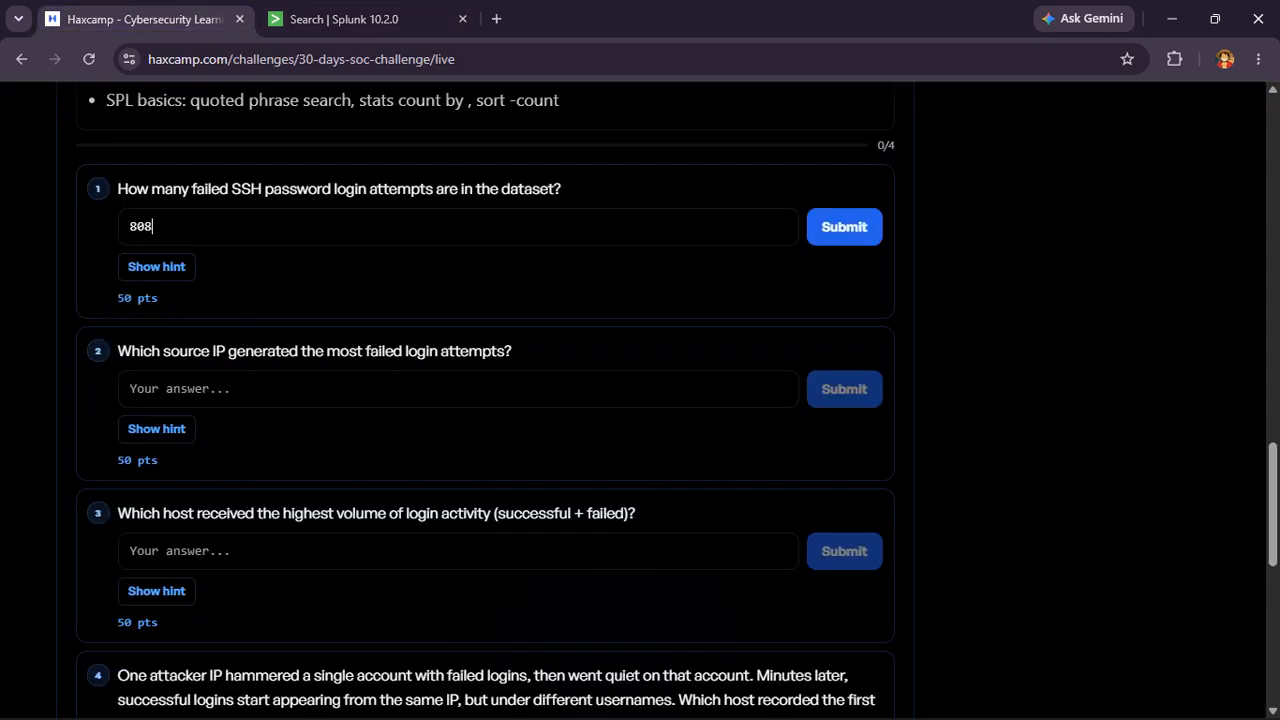
click(834, 232)
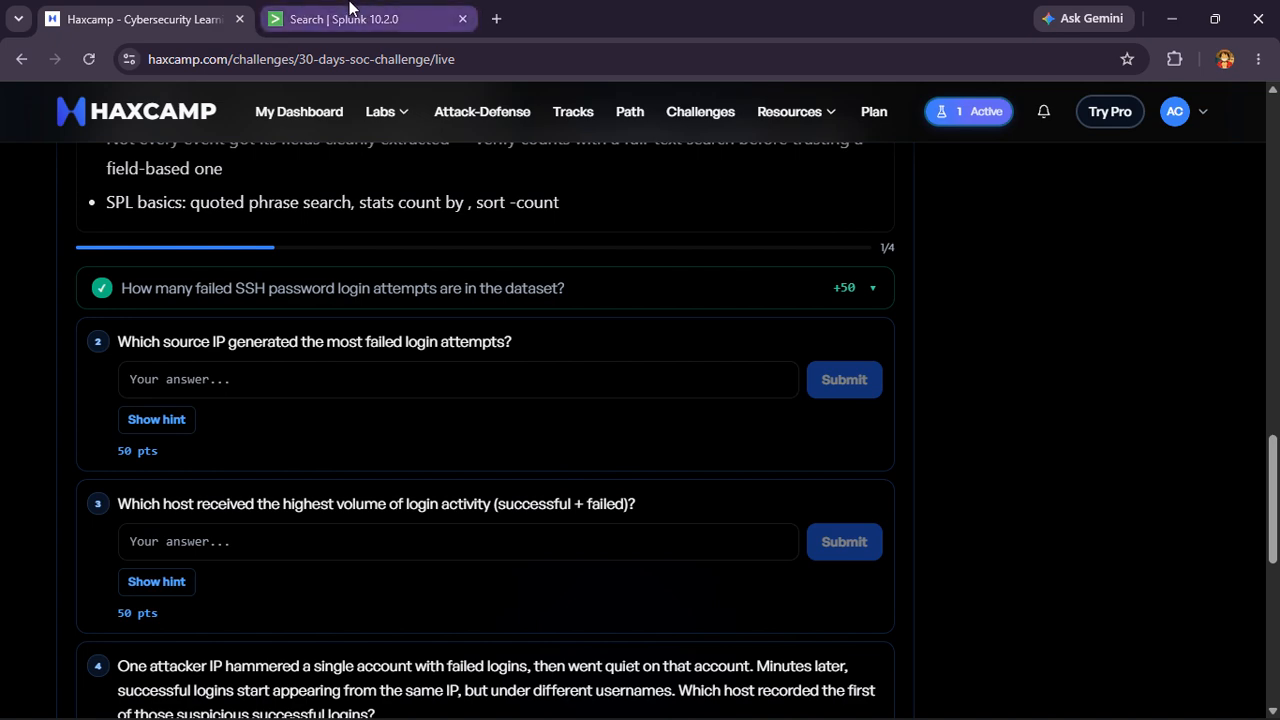
- Return to Splunk, isolate the 11:25 minute on the failed-password timeline and view the src_ip values
click(350, 8)
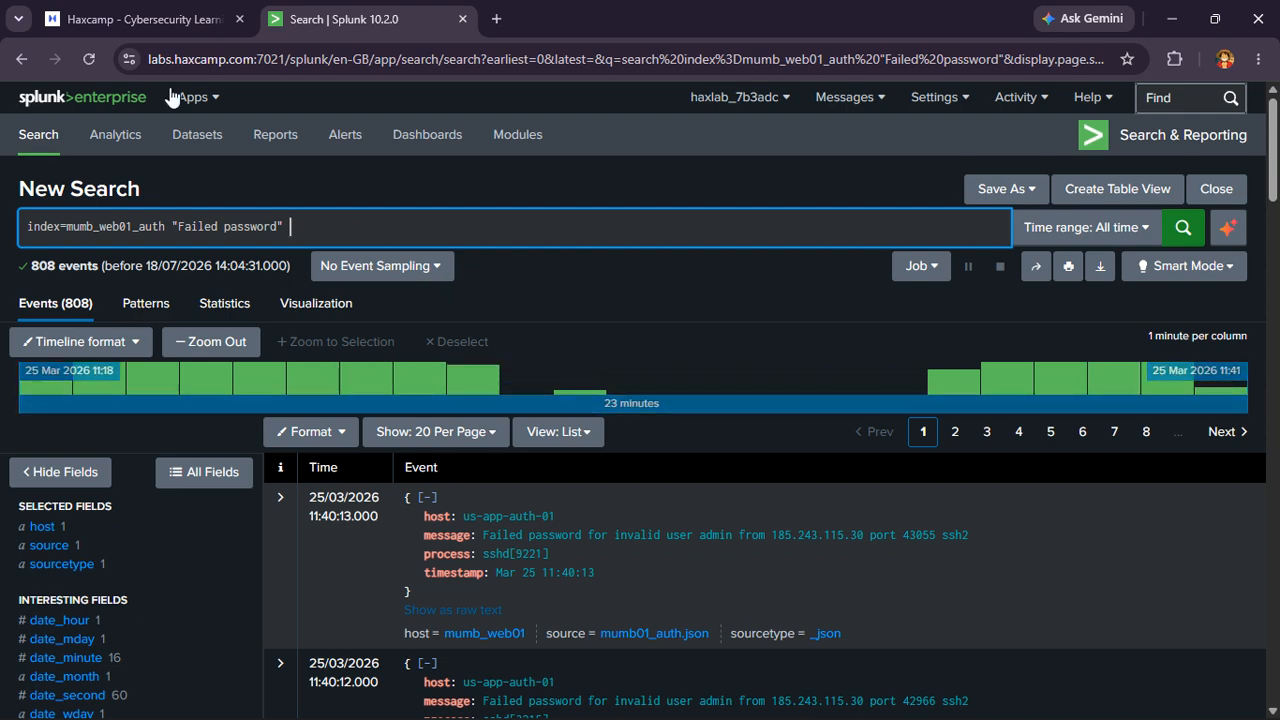
click(140, 19)
click(340, 19)
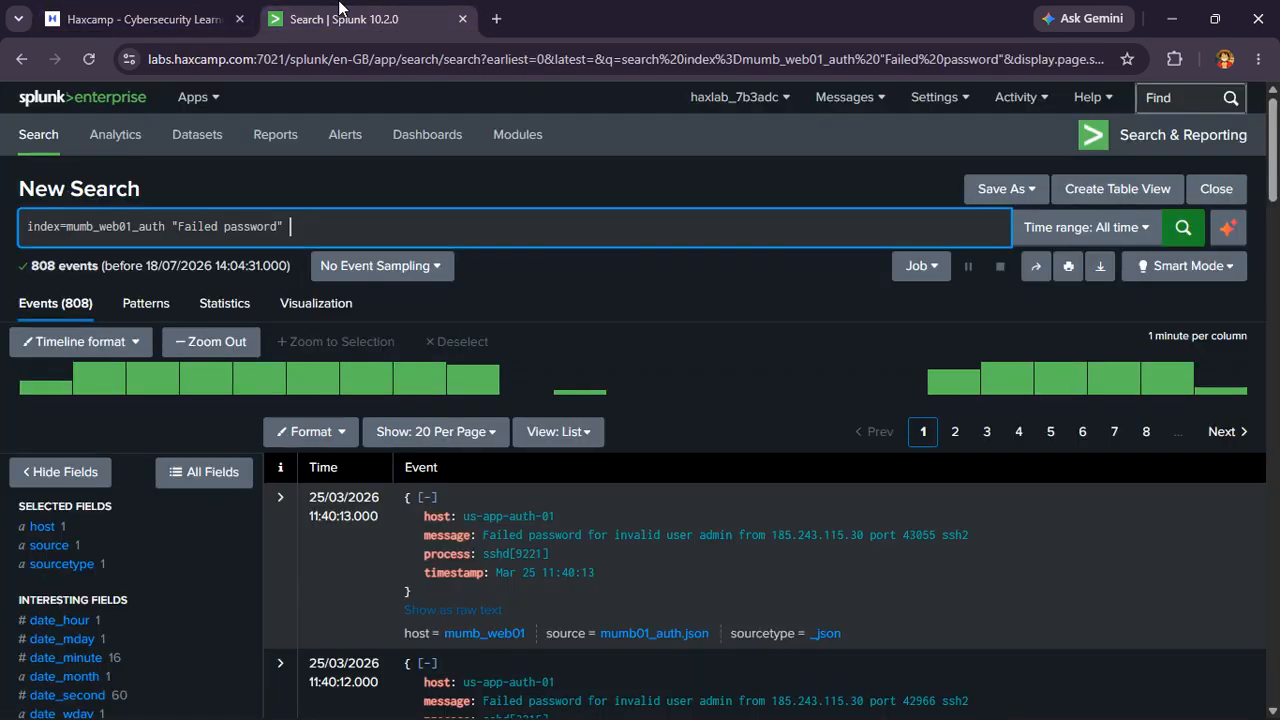
click(428, 375)
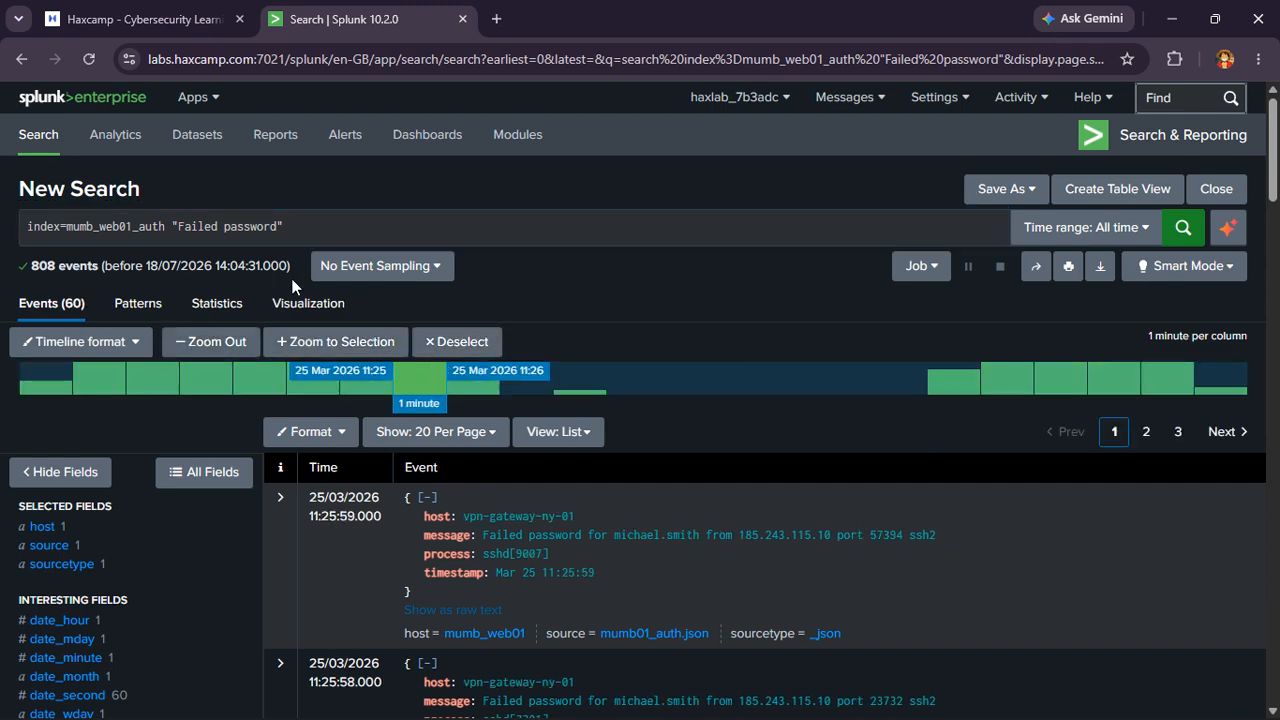
scroll(77, 570, down, 4)
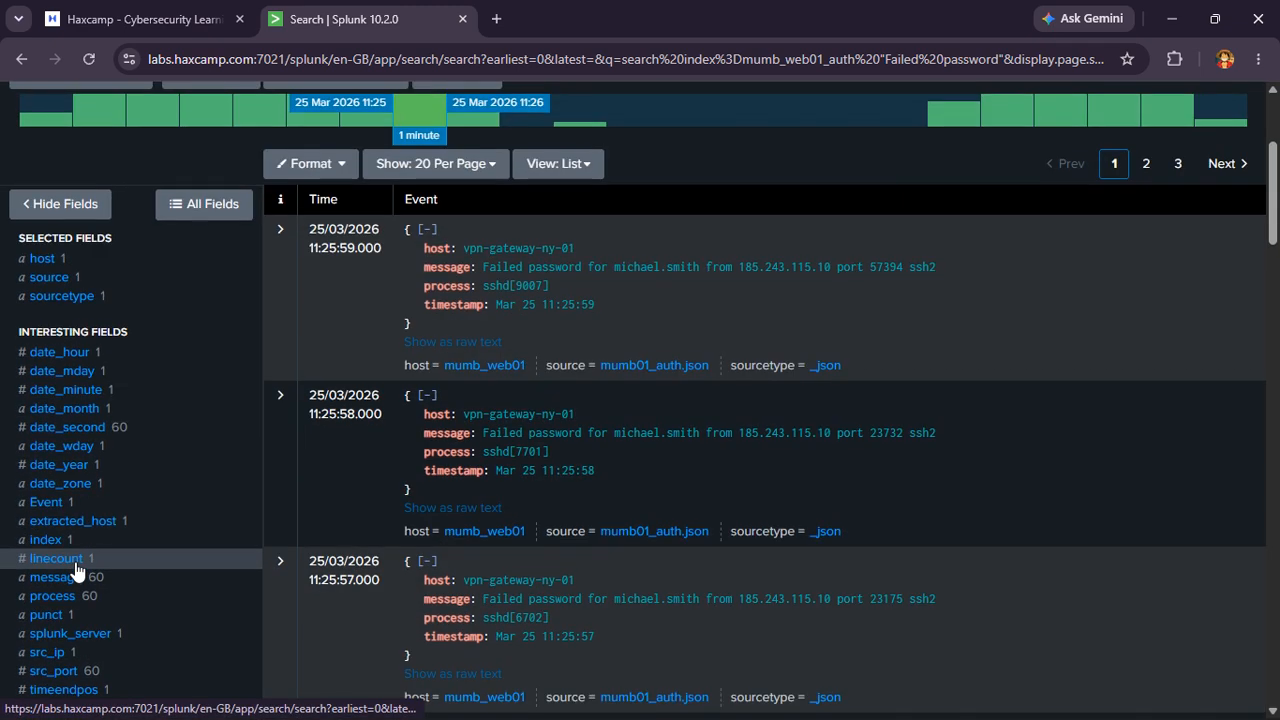
scroll(77, 570, down, 1)
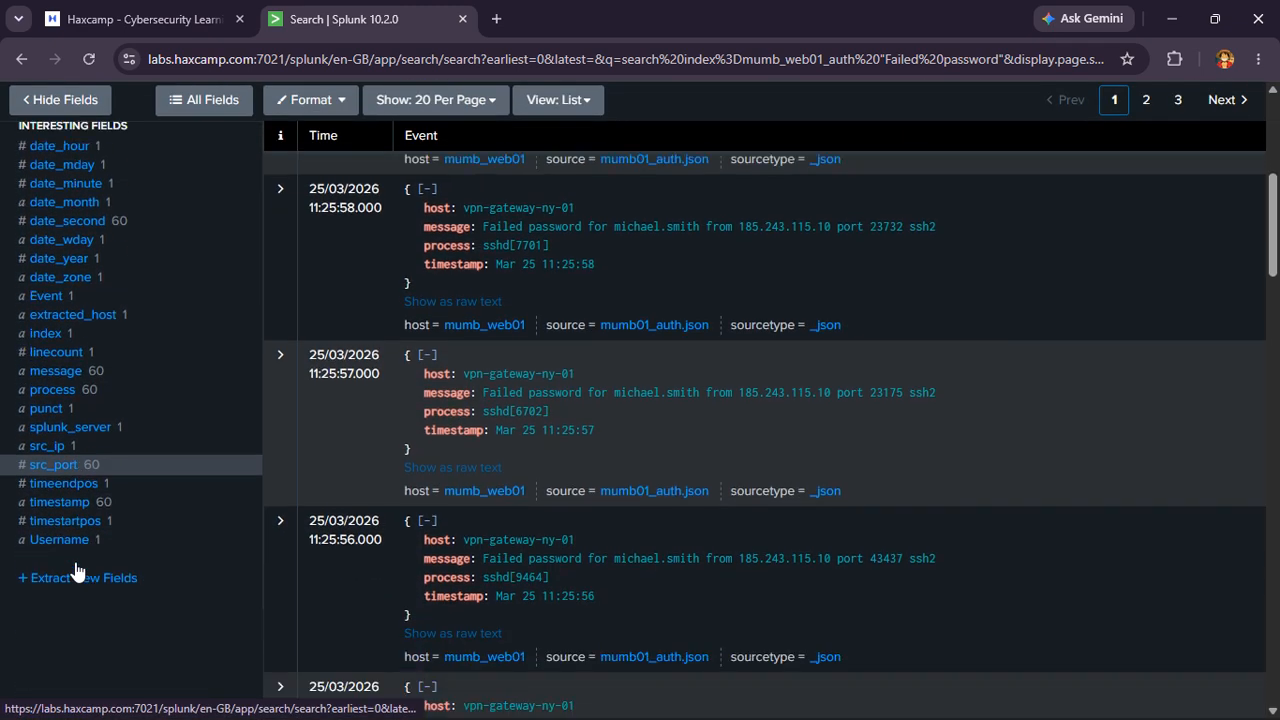
click(50, 447)
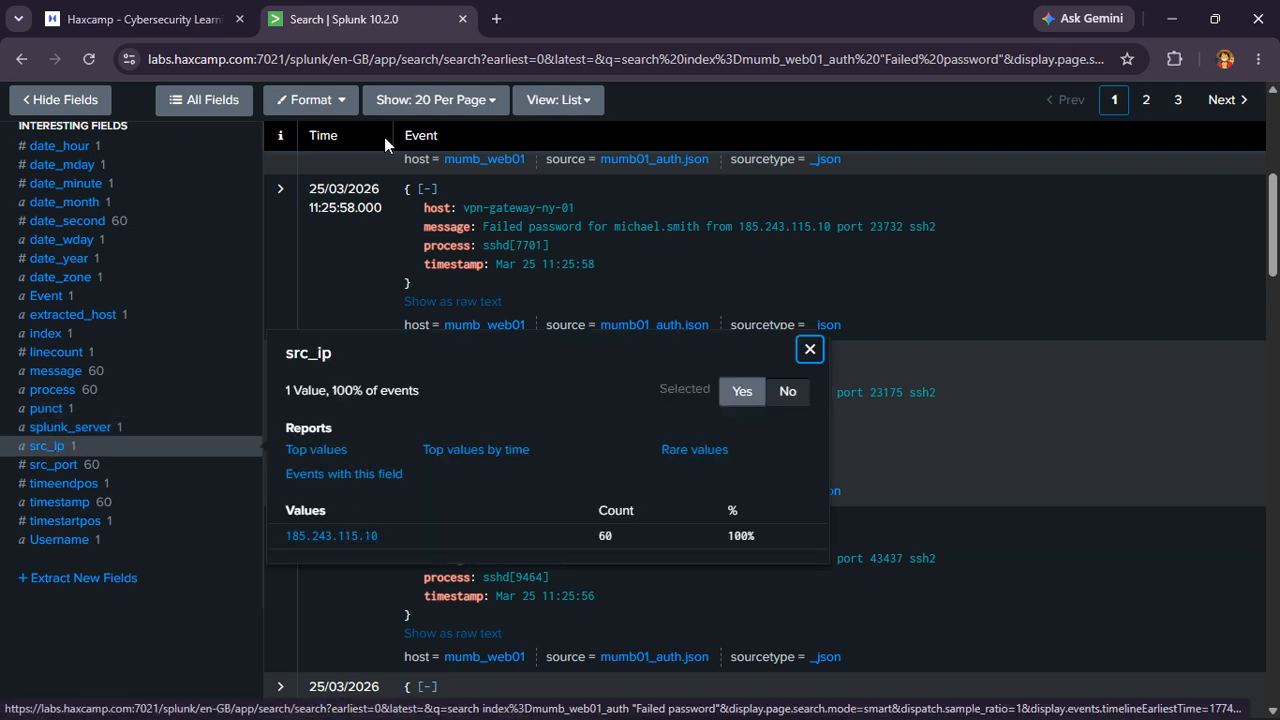
scroll(391, 265, up, 1)
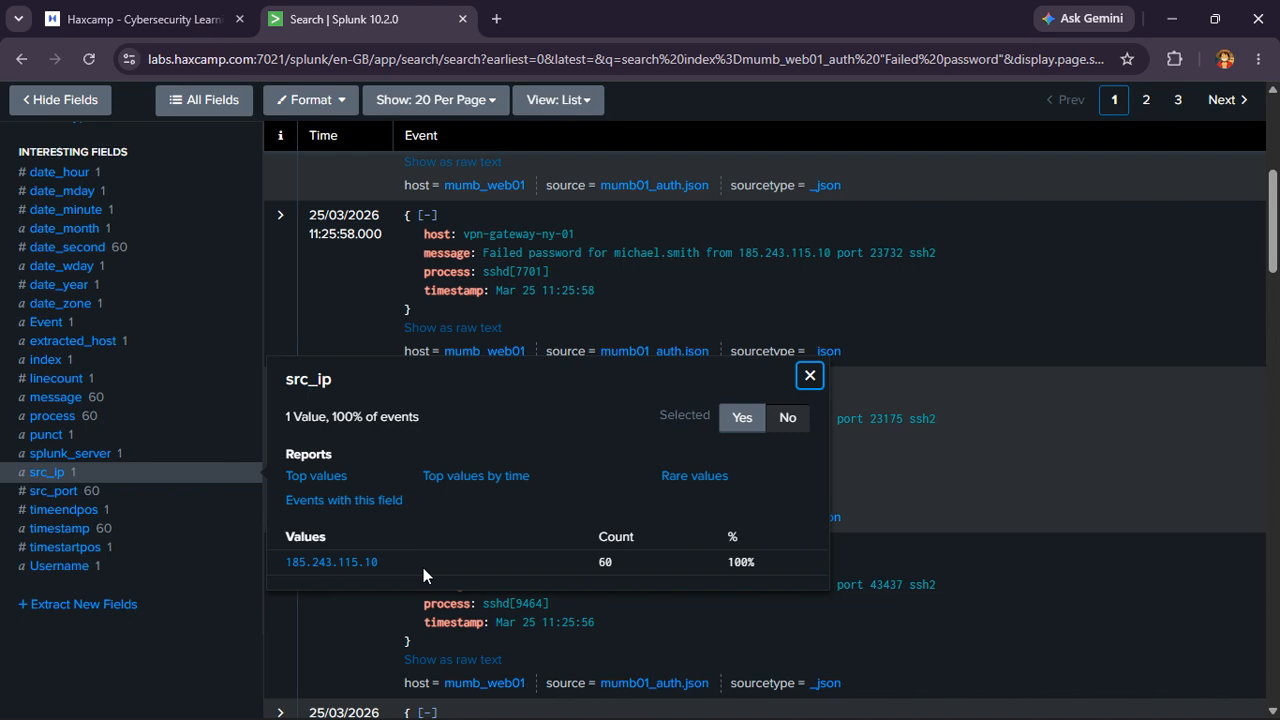
scroll(423, 567, up, 6)
scroll(351, 230, down, 6)
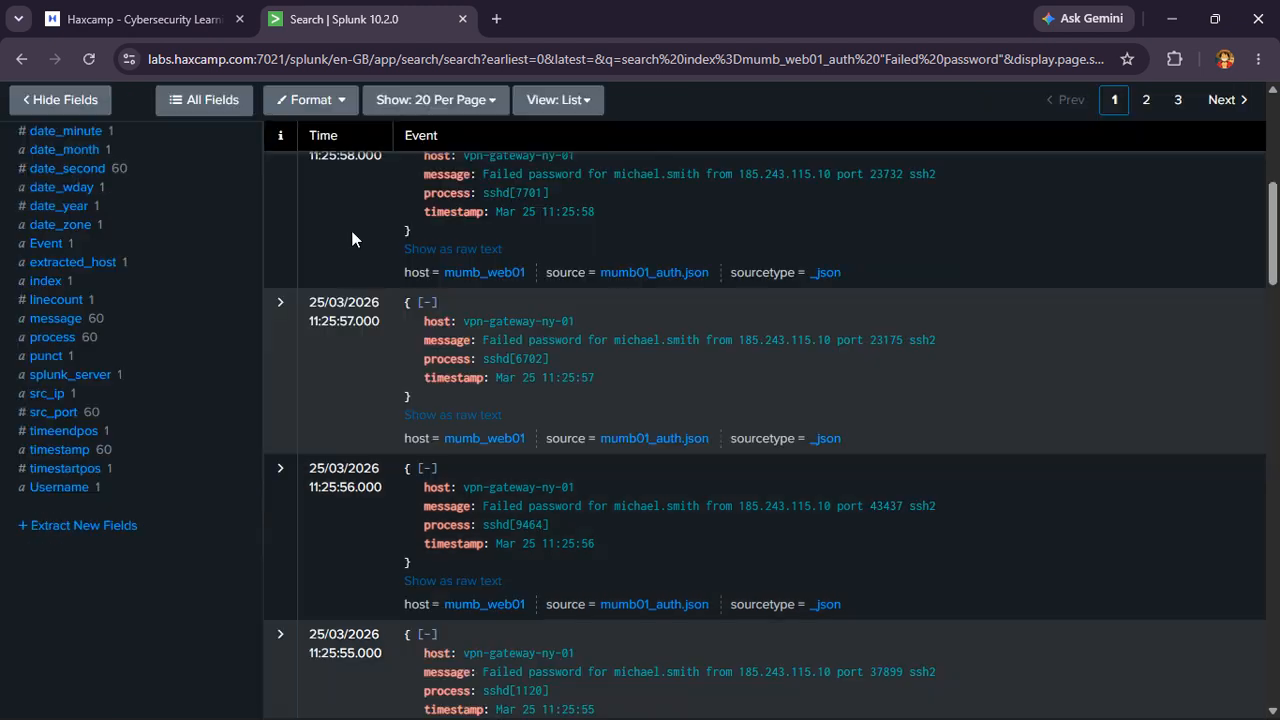
scroll(351, 230, up, 6)
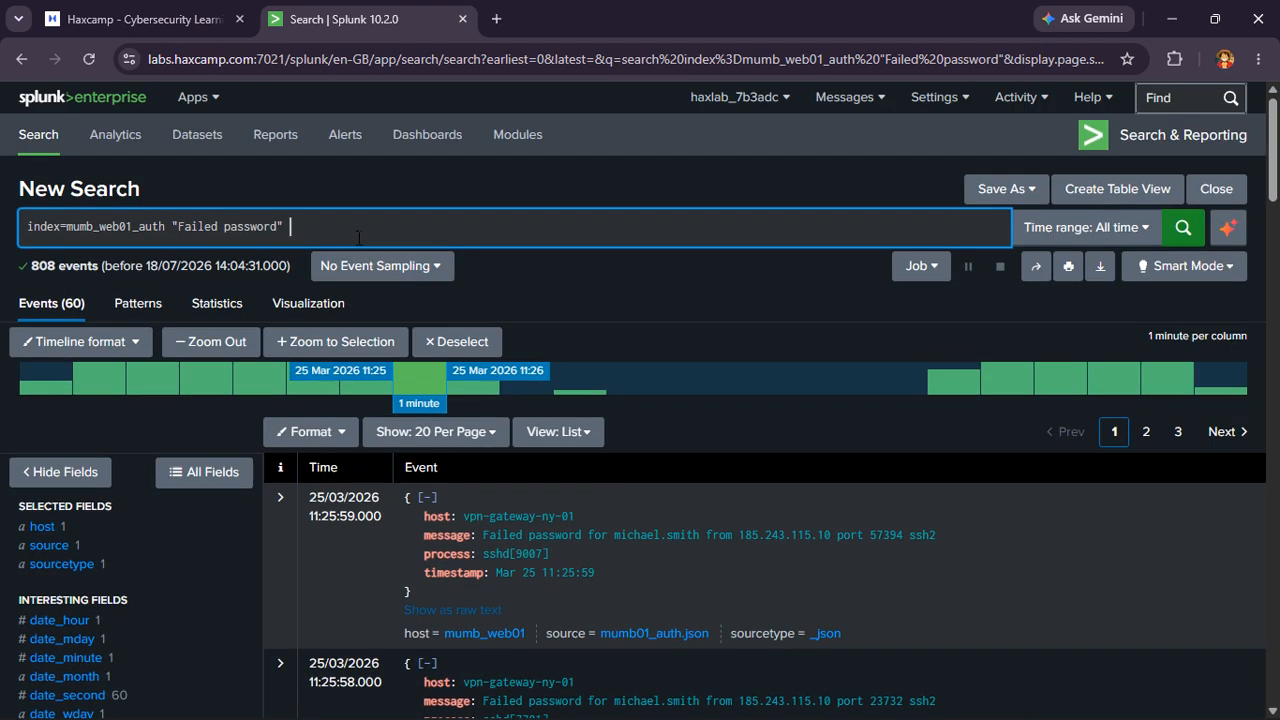
- Extend the "Failed password" query with | stats count by src_ip and run it
text(stats )
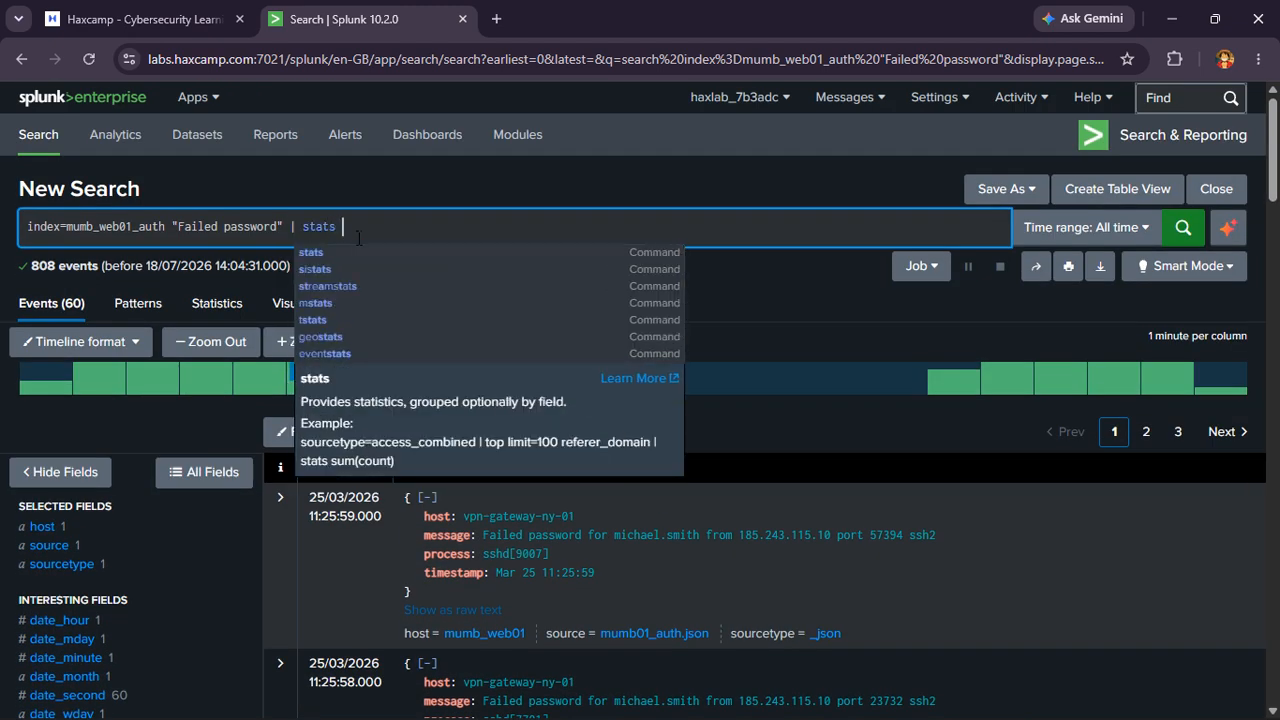
text(cou)
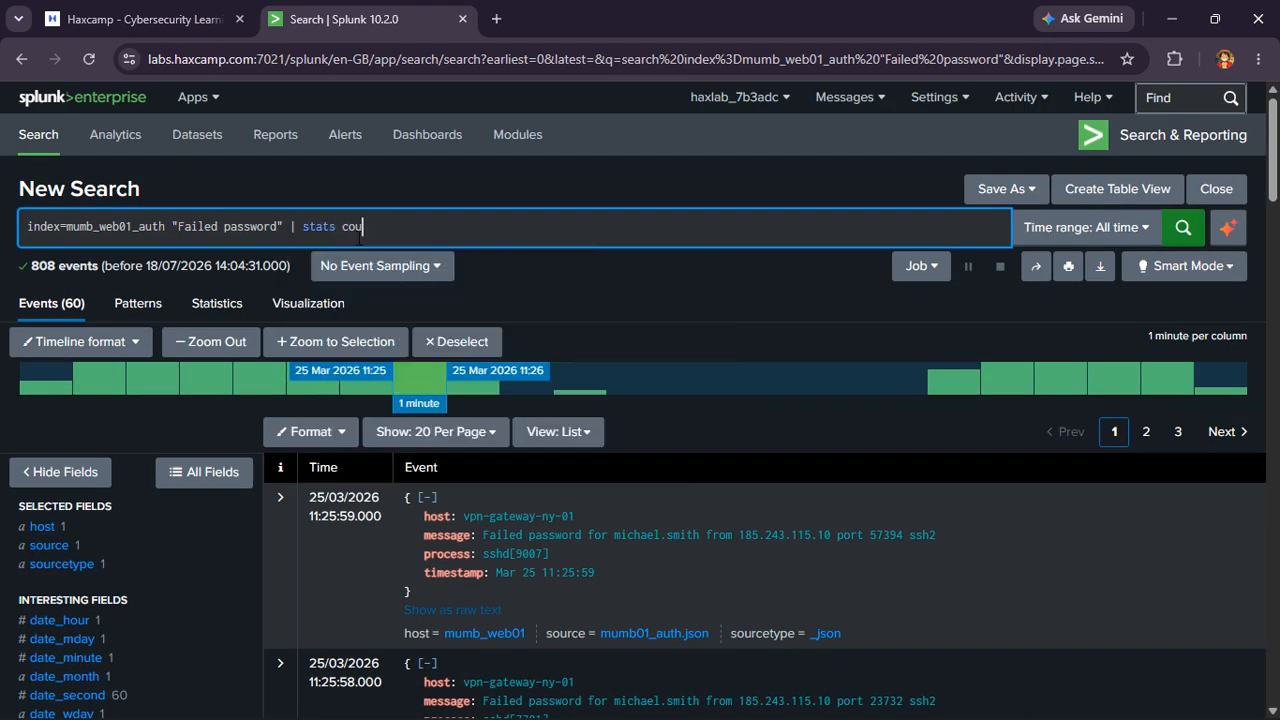
text(nt by src)
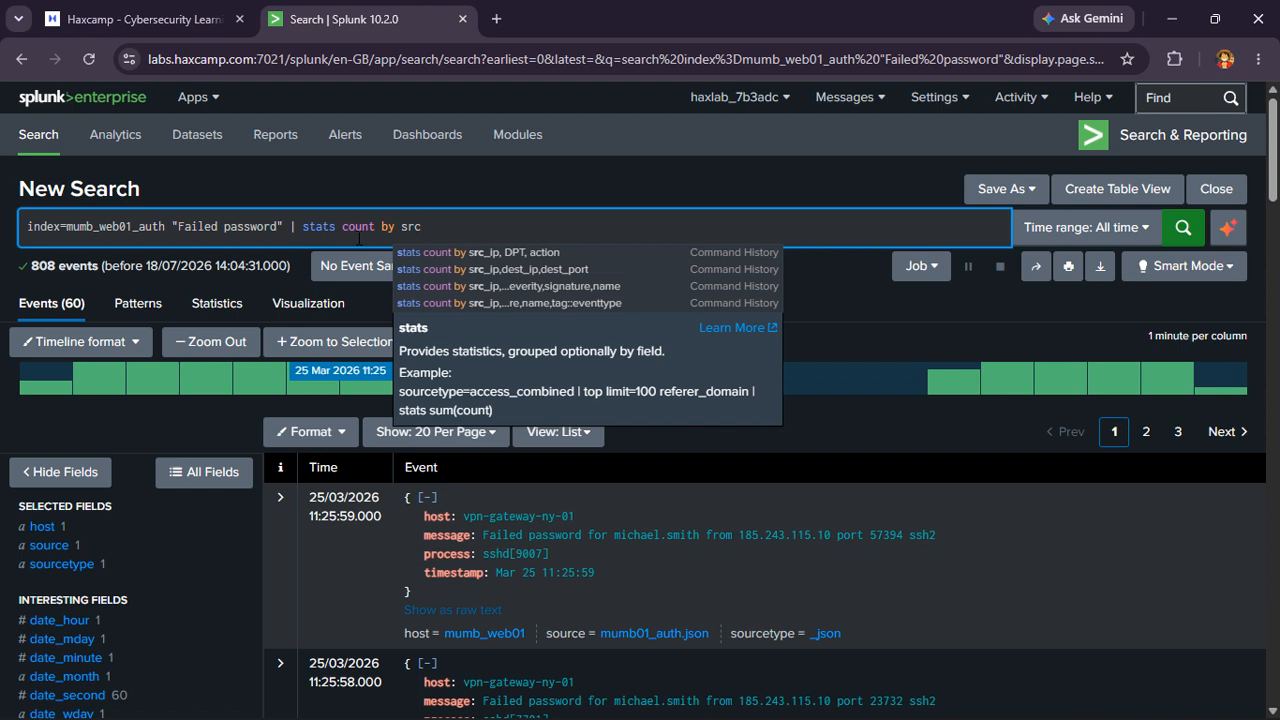
text(_ip)
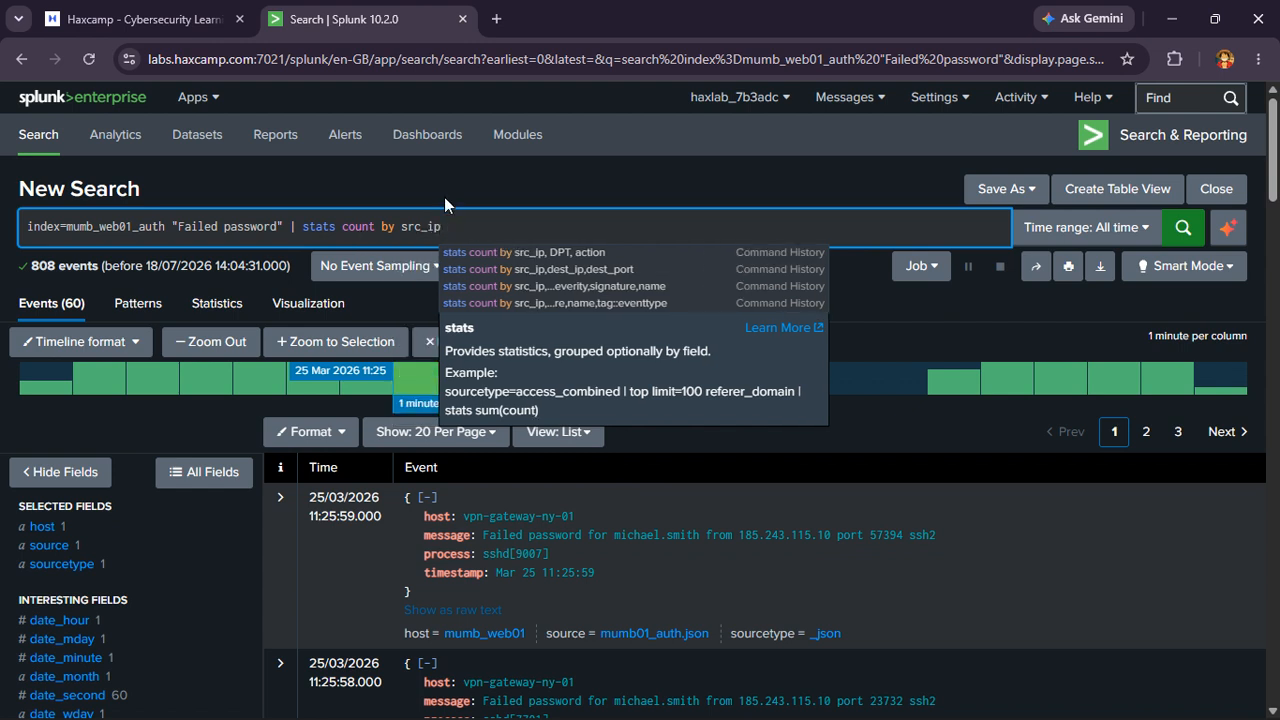
key(Return)
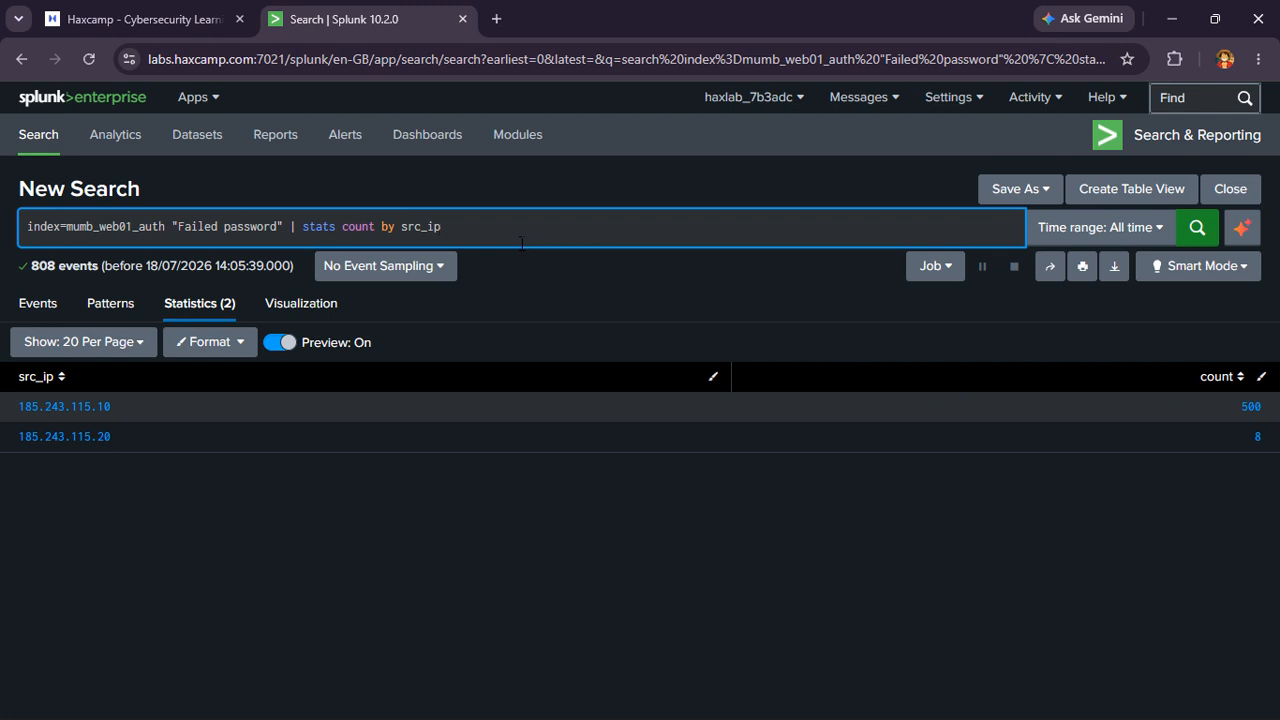
- Try grouping the failed-password count by src_ip and username, running the query once with a comma and once without
text(, username)
key(Return)
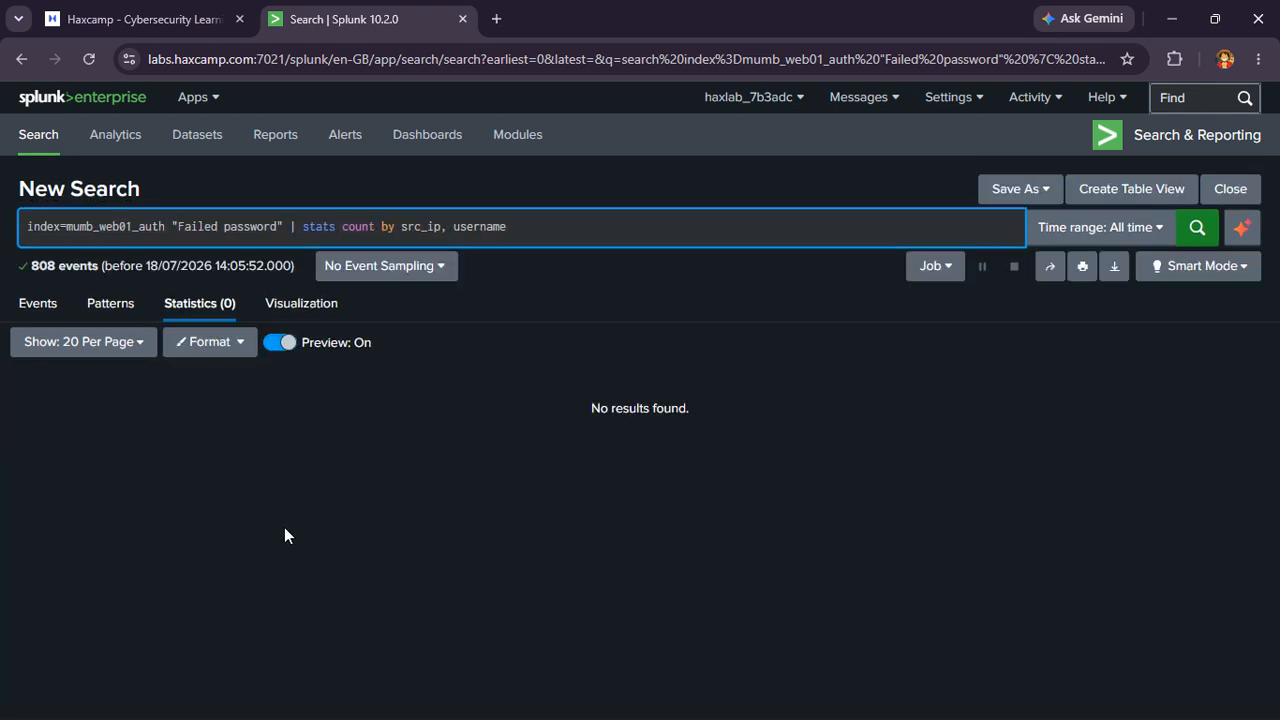
key(BackSpace)
key(BackSpace)
key(BackSpace)
key(BackSpace)
key(BackSpace)
key(BackSpace)
key(BackSpace)
key(BackSpace)
key(BackSpace)
key(BackSpace)
text(username)
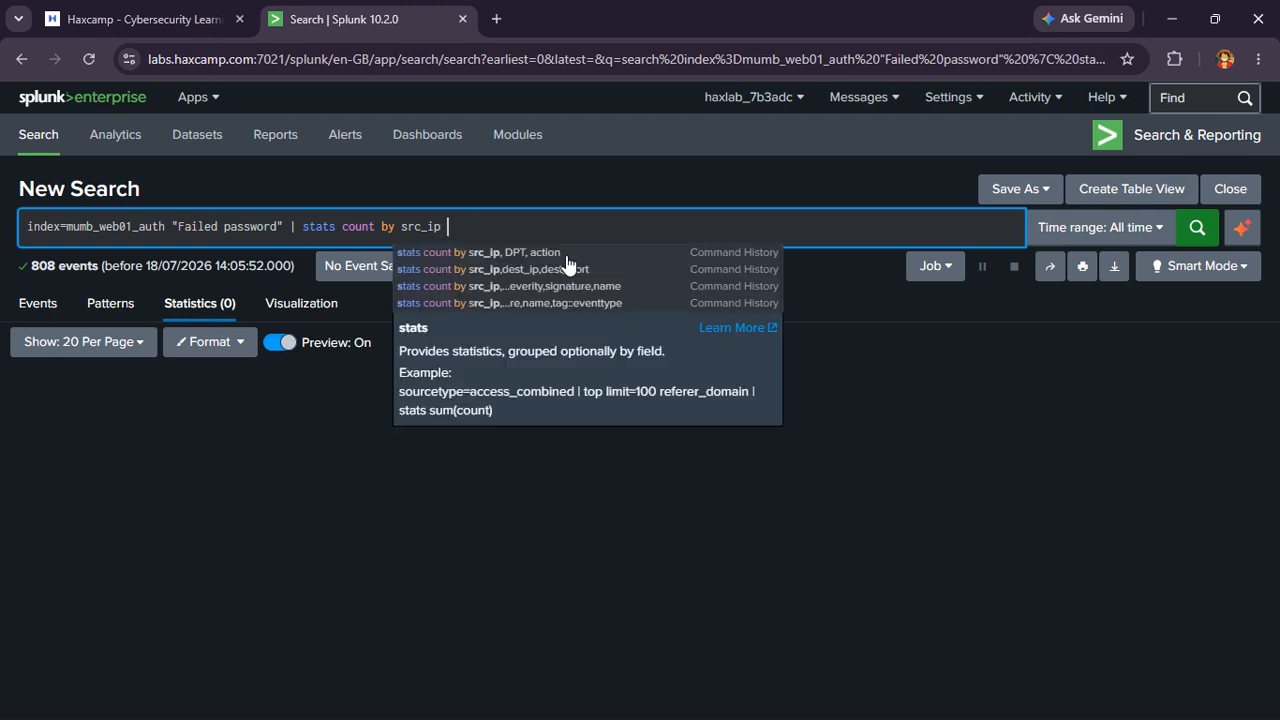
key(Return)
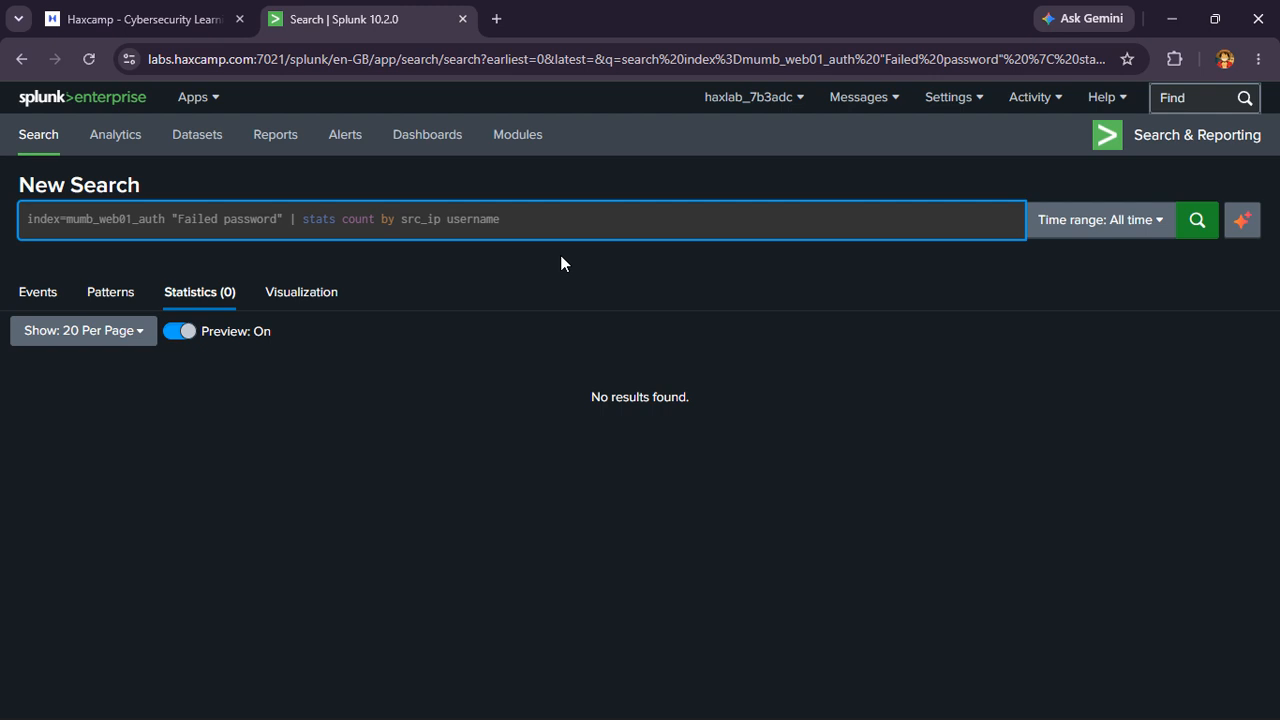
- Replace the username grouping with | sort -count after stats count by src_ip and run the query
key(BackSpace)
key(BackSpace)
key(BackSpace)
key(BackSpace)
key(BackSpace)
key(BackSpace)
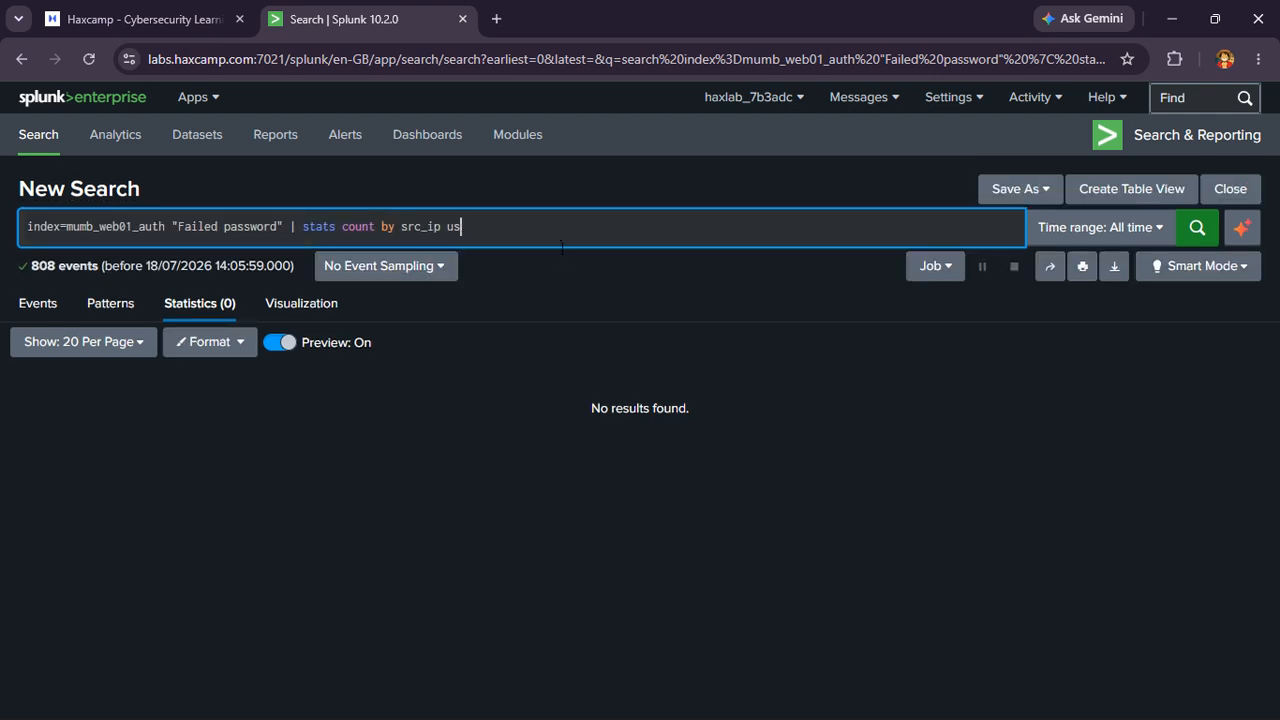
key(BackSpace)
key(BackSpace)
text(| )
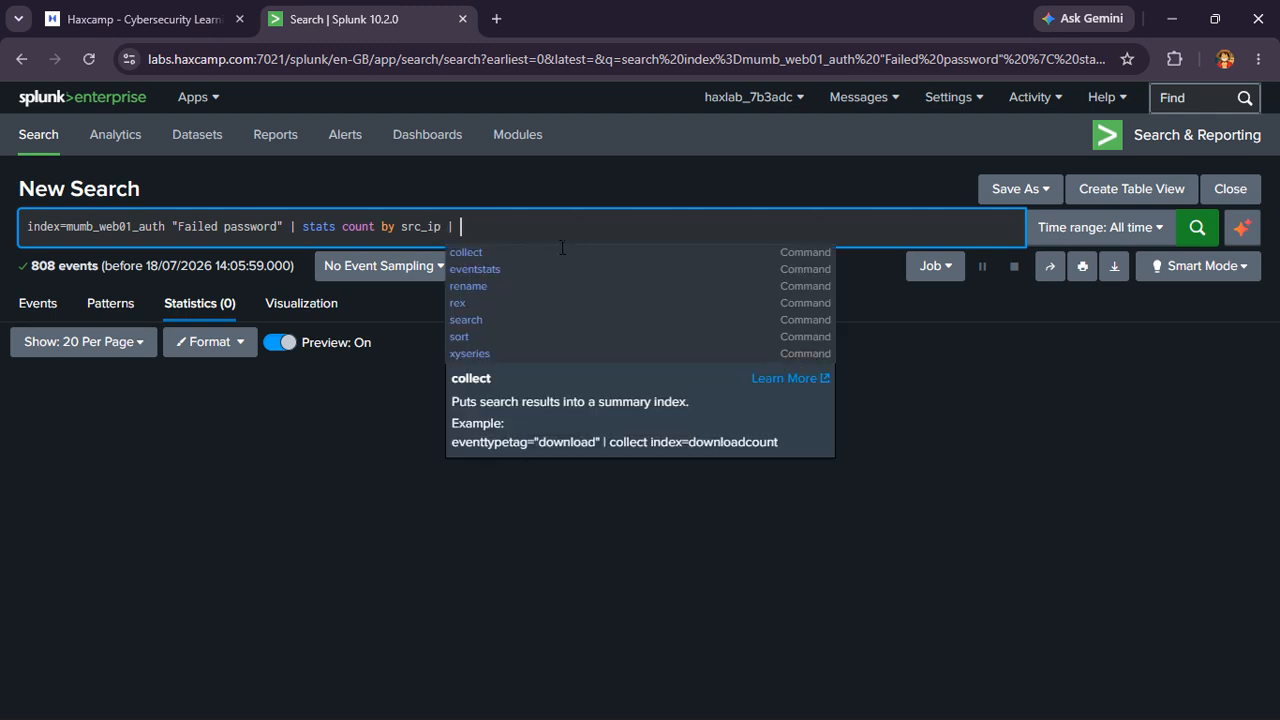
text(sort )
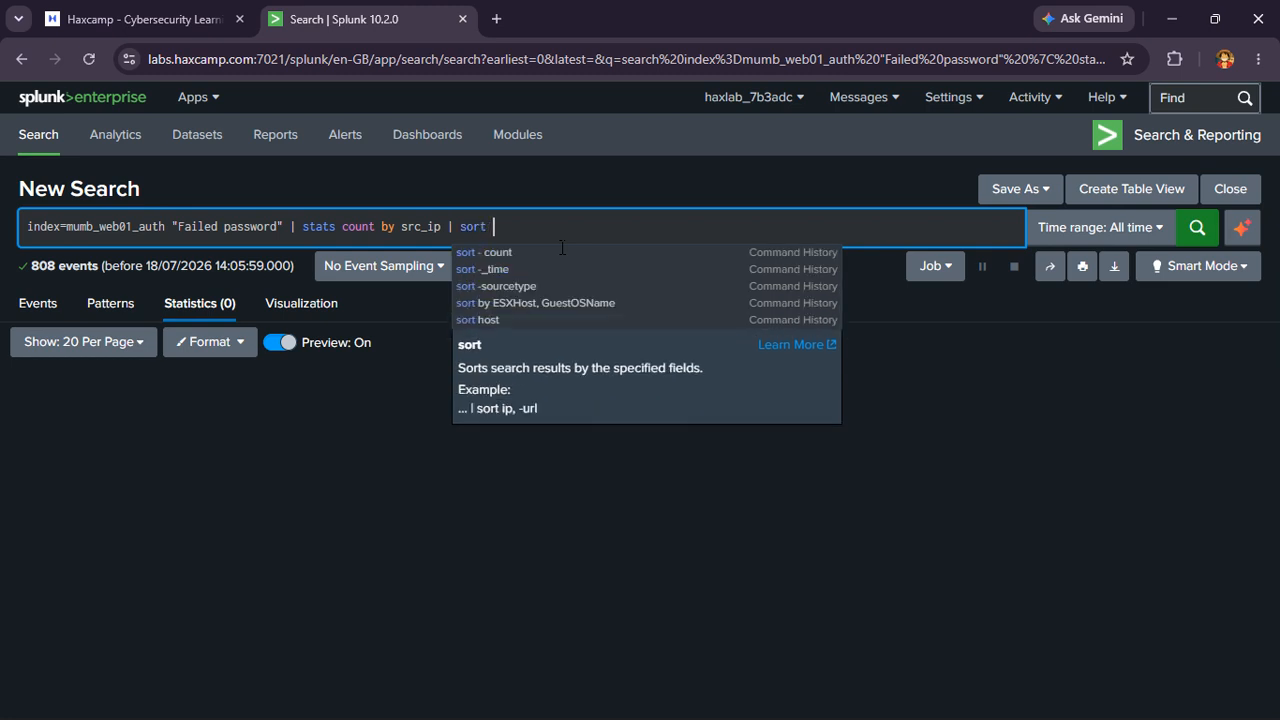
text(-count)
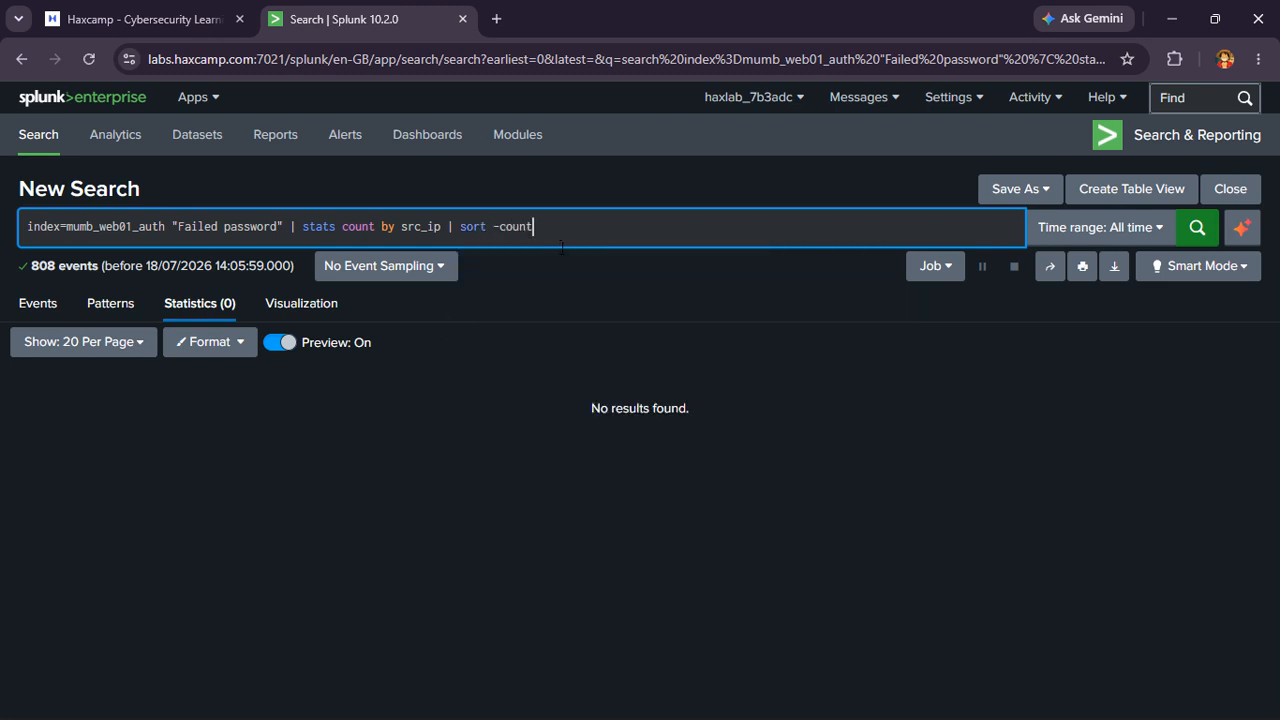
key(Return)
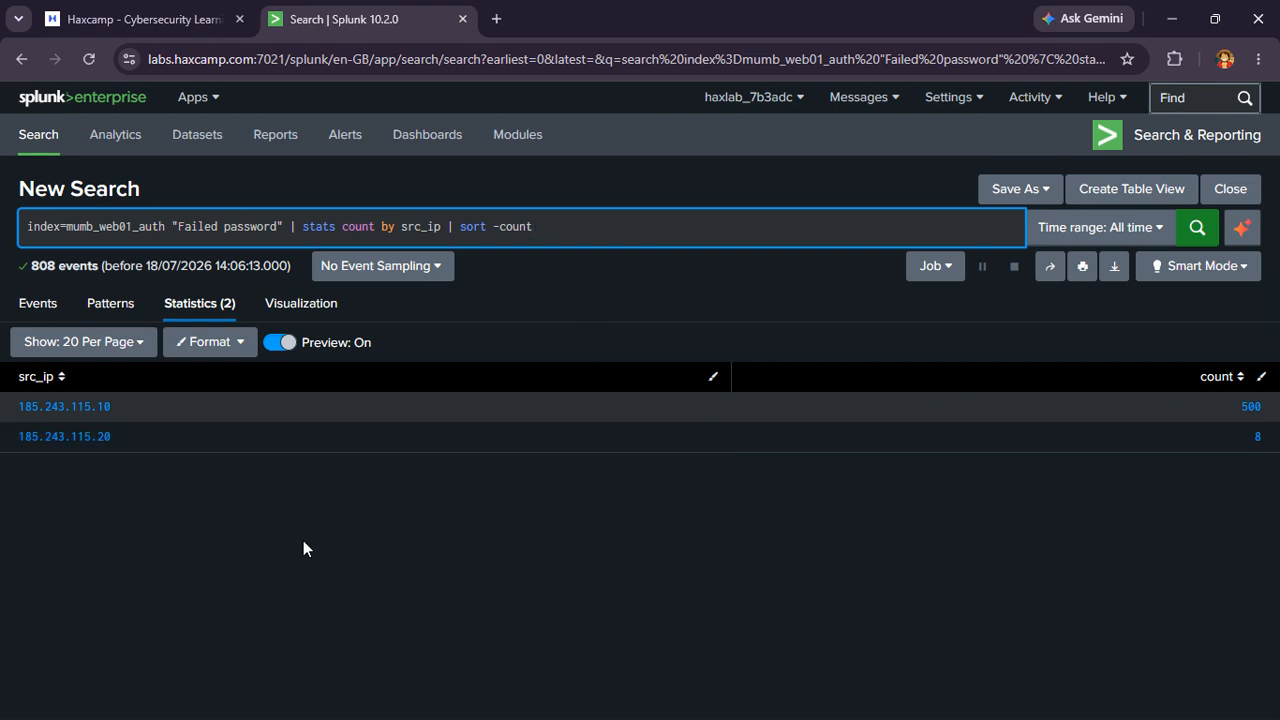
- Copy 185.243.115.10 from the results and submit it on Haxcamp as the source IP with the most failed login attempts
drag(135, 415, 18, 420)
key(ctrl+c)
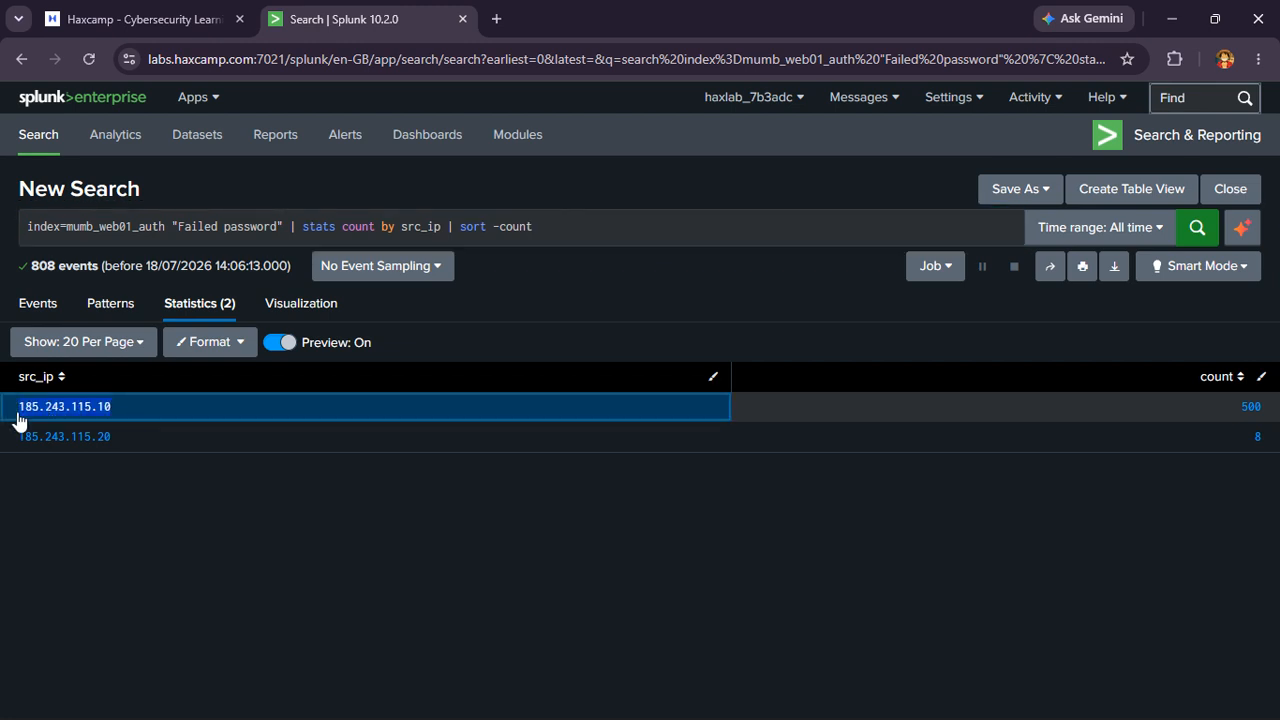
click(135, 19)
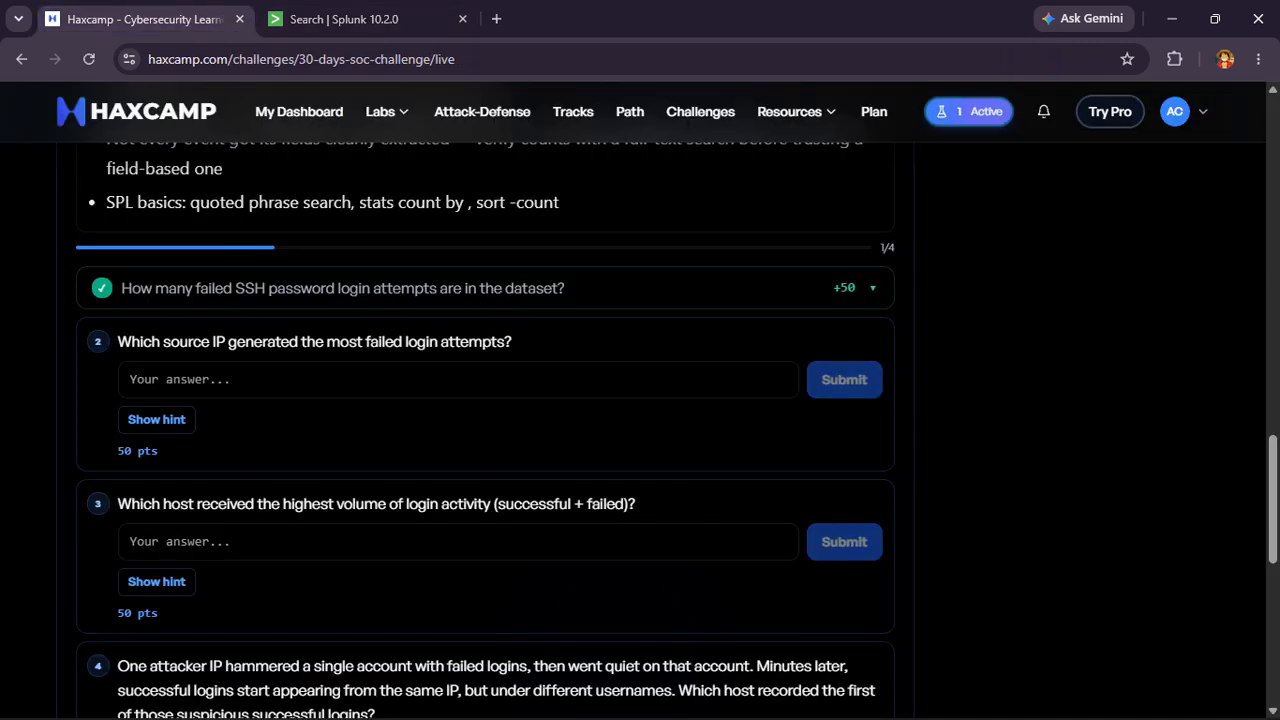
key(ctrl+v)
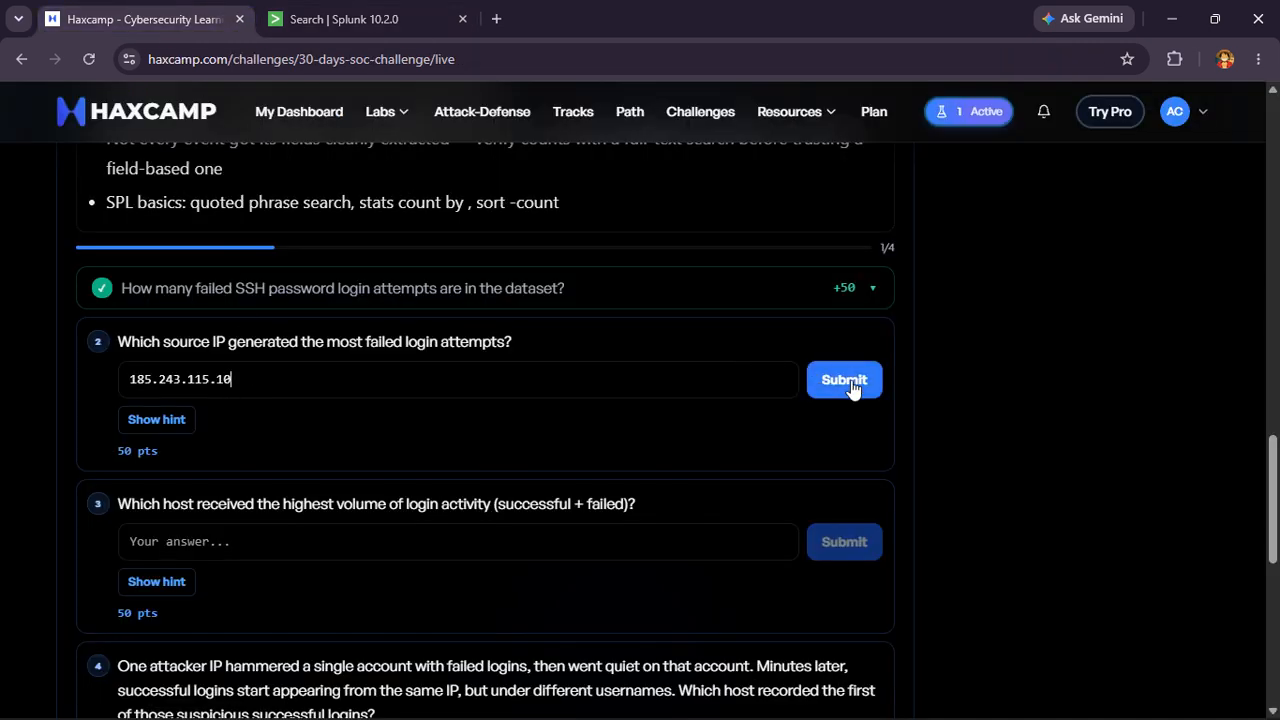
- Return to Splunk, copy the query part following the index name, remove it and run only index=mumb_web01_auth
click(340, 19)
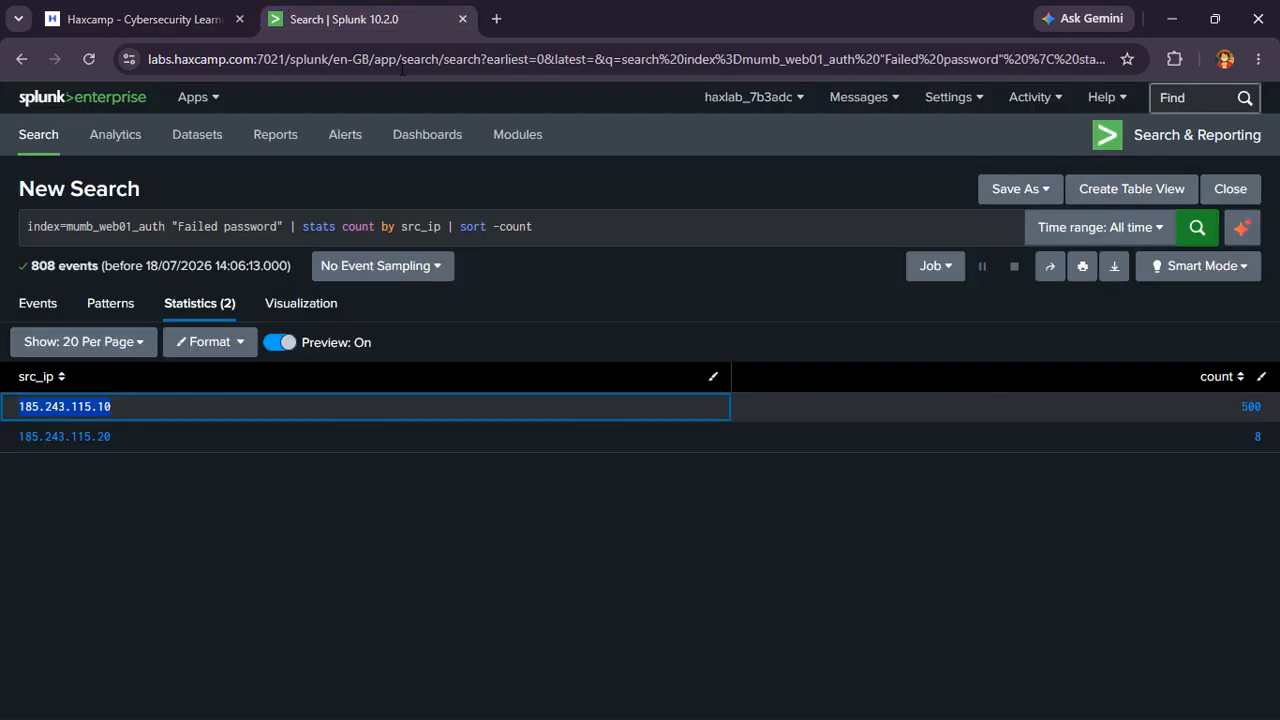
drag(533, 228, 452, 241)
key(BackSpace)
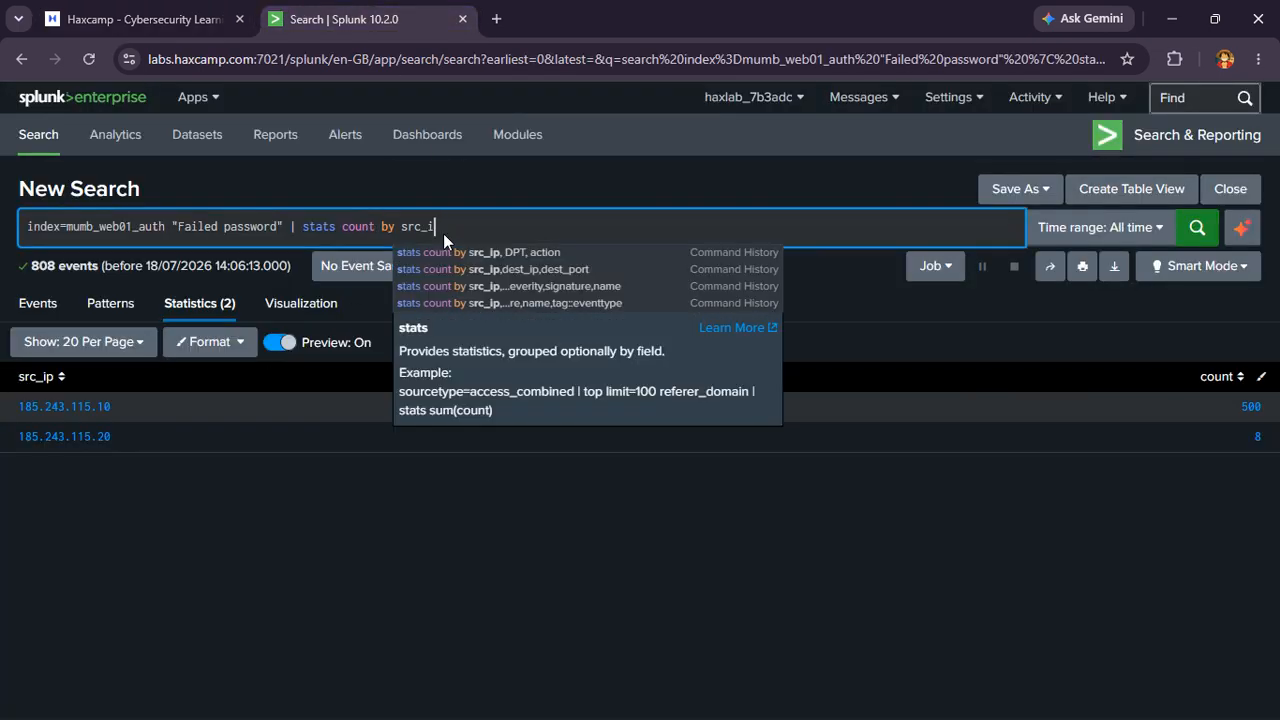
key(ctrl+z)
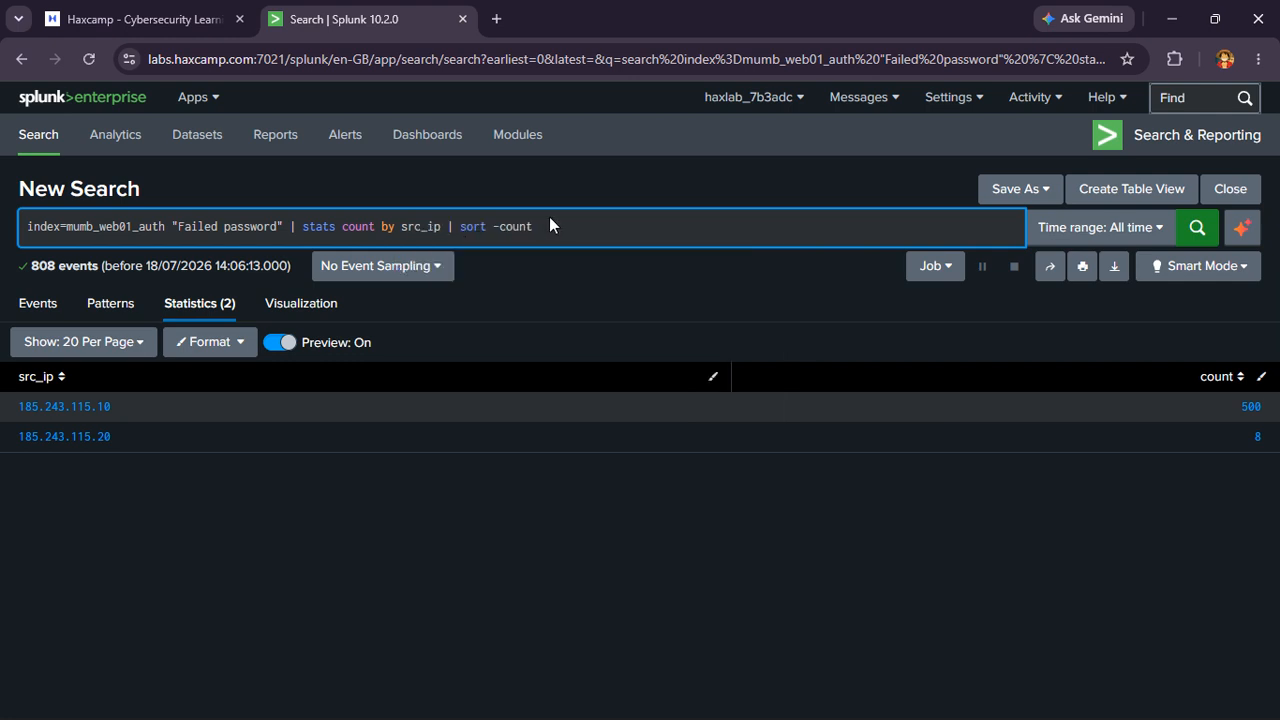
shift+click(322, 232)
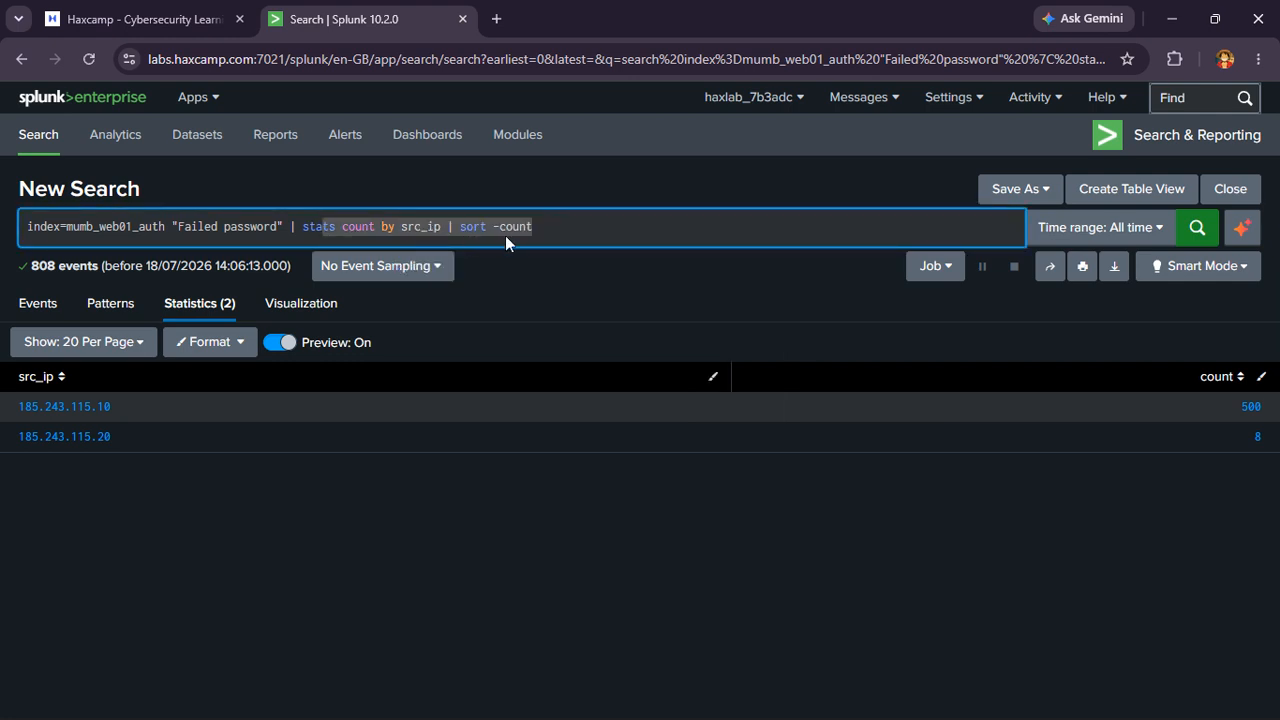
drag(555, 232, 170, 233)
key(ctrl+c)
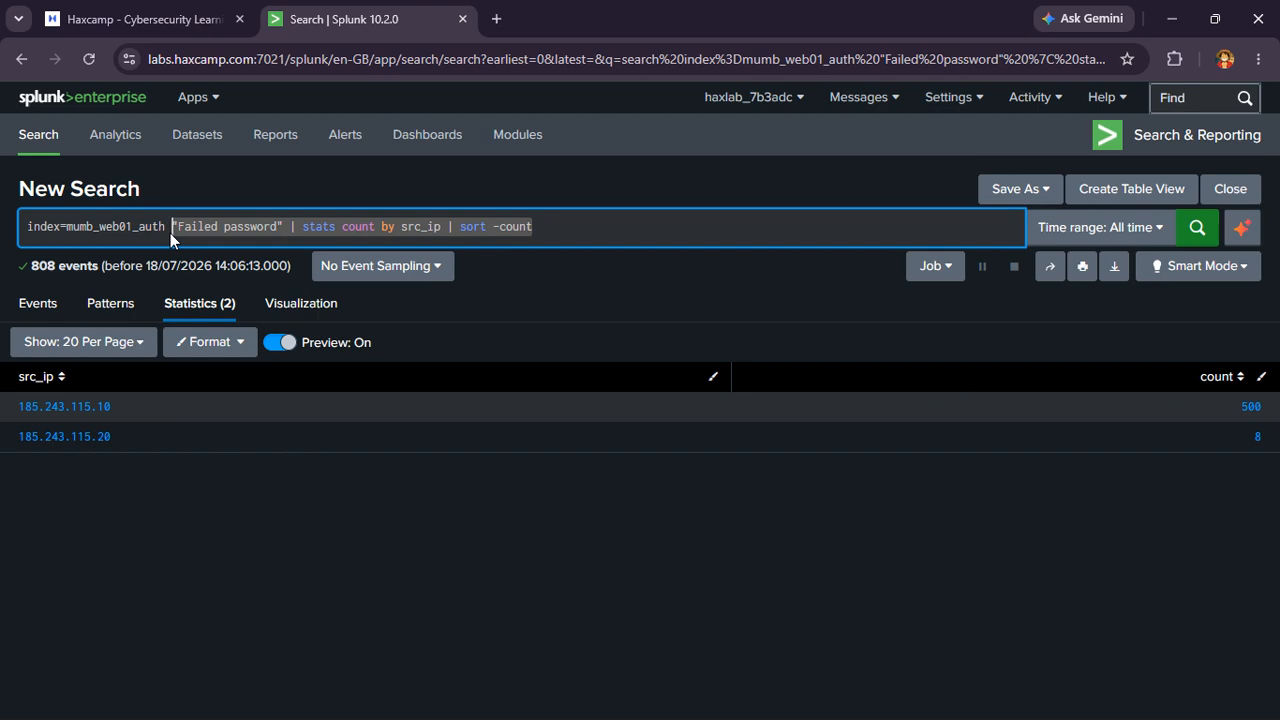
key(BackSpace)
key(Return)
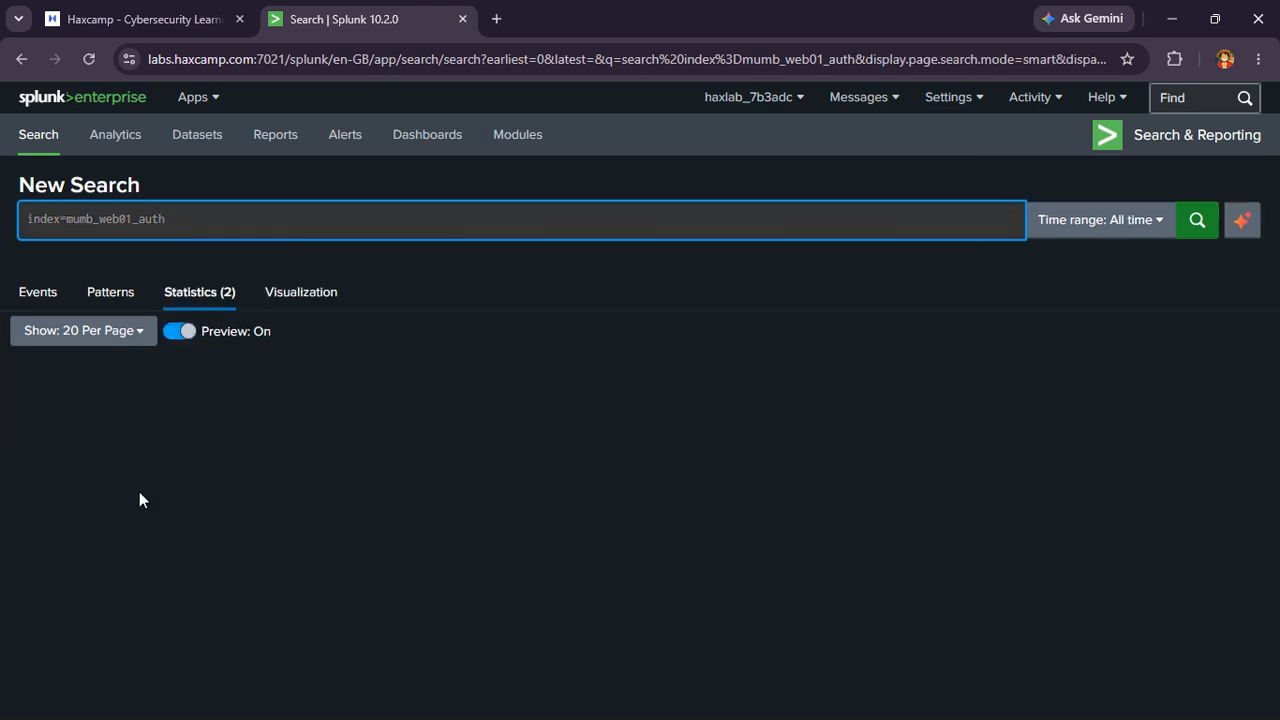
- Check the Username field's values and run the restored "Failed password" query with stats count by src_ip, Username | sort -count
scroll(140, 497, down, 5)
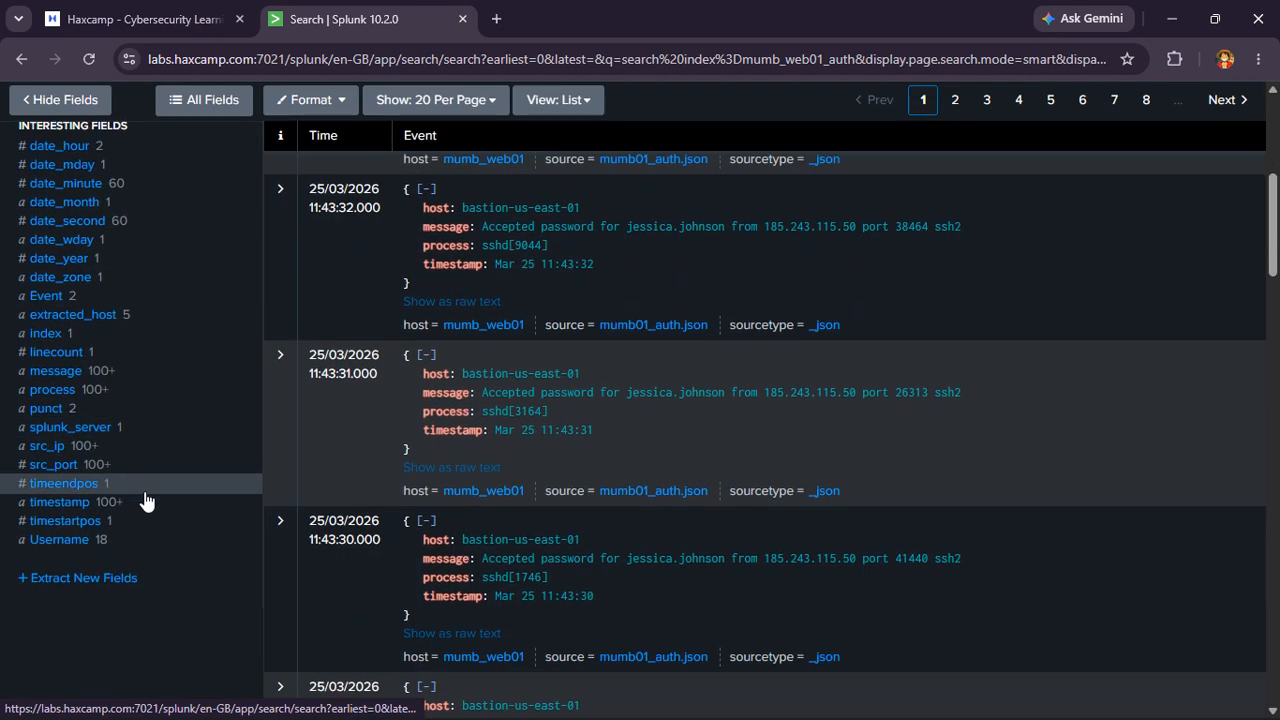
click(68, 540)
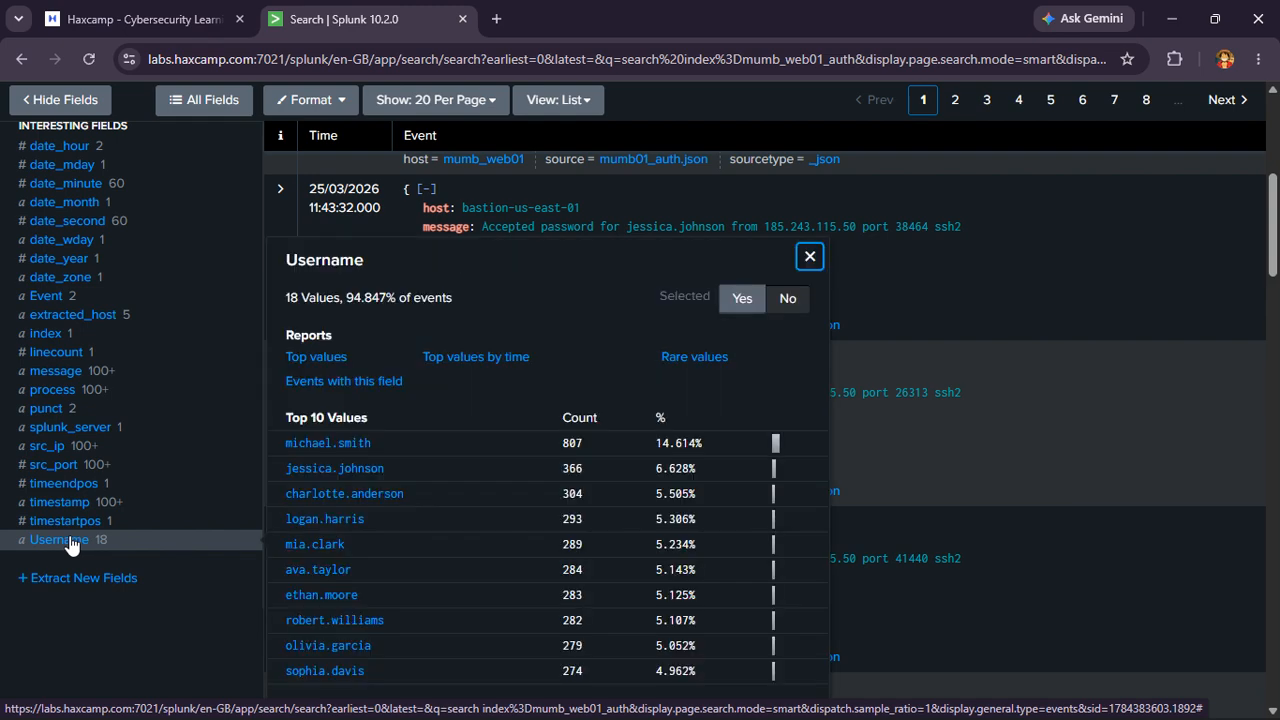
scroll(175, 415, up, 10)
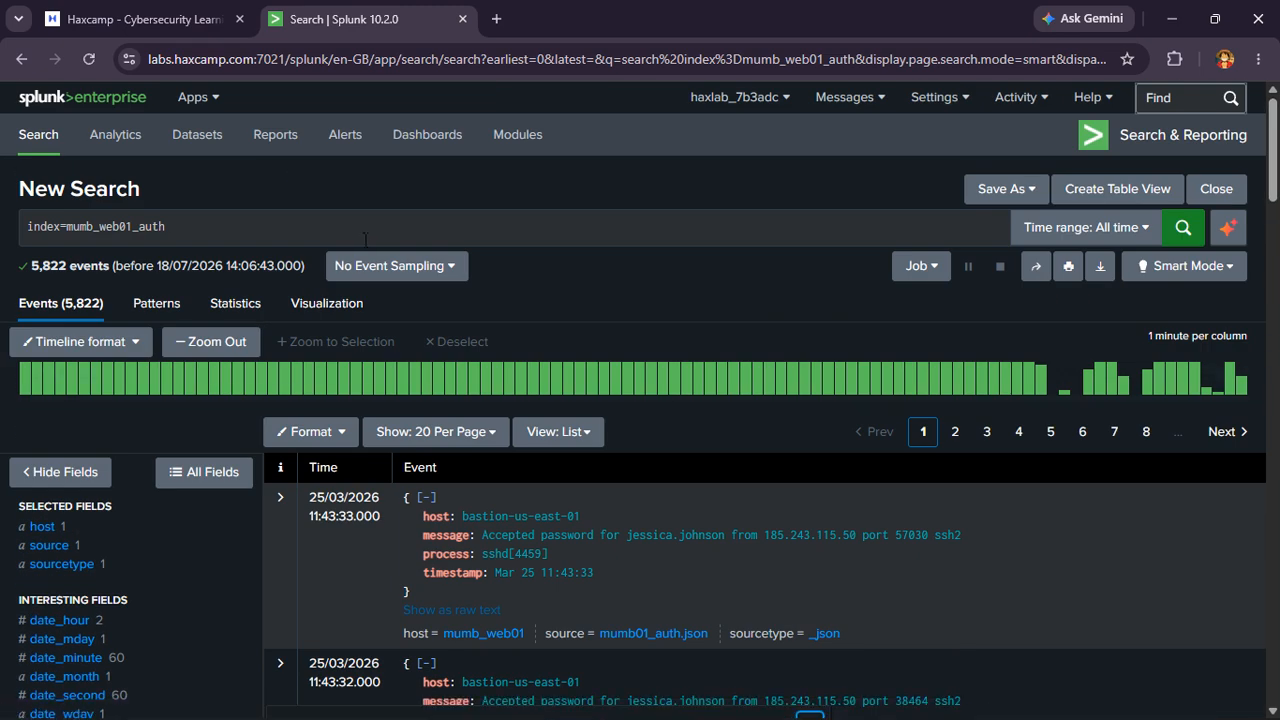
scroll(363, 240, down, 6)
scroll(363, 240, up, 6)
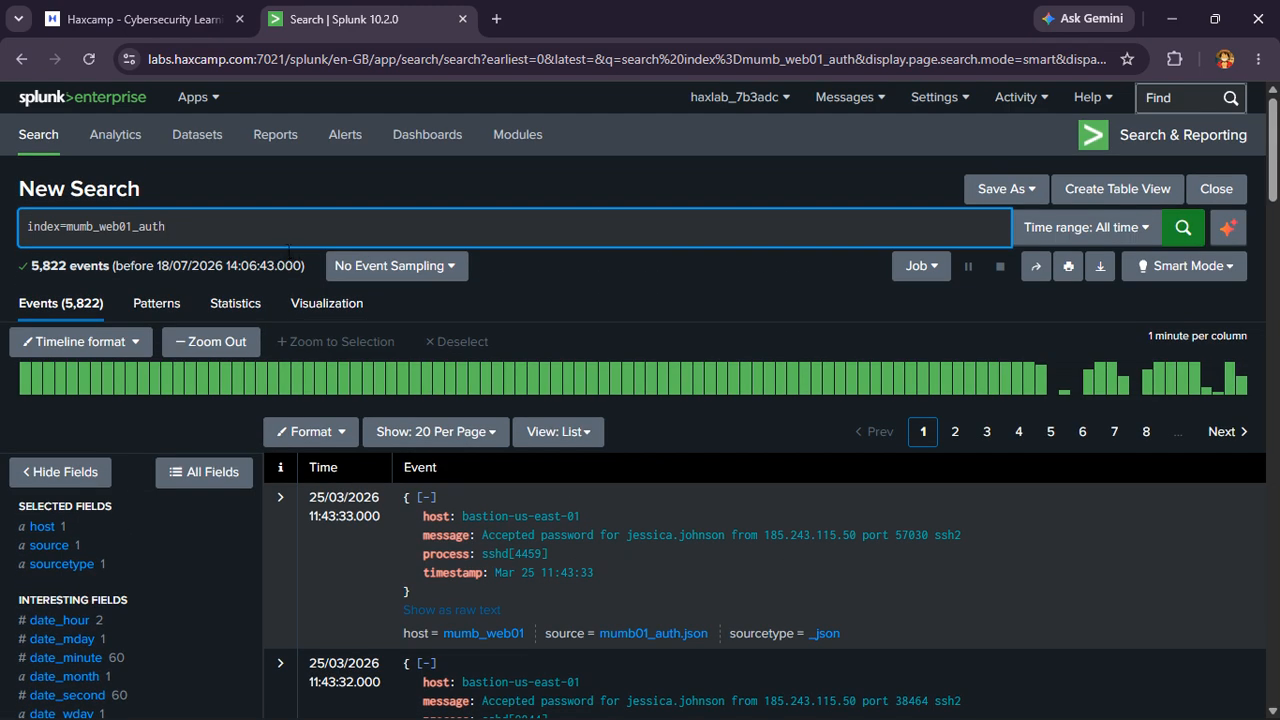
key(ctrl+v)
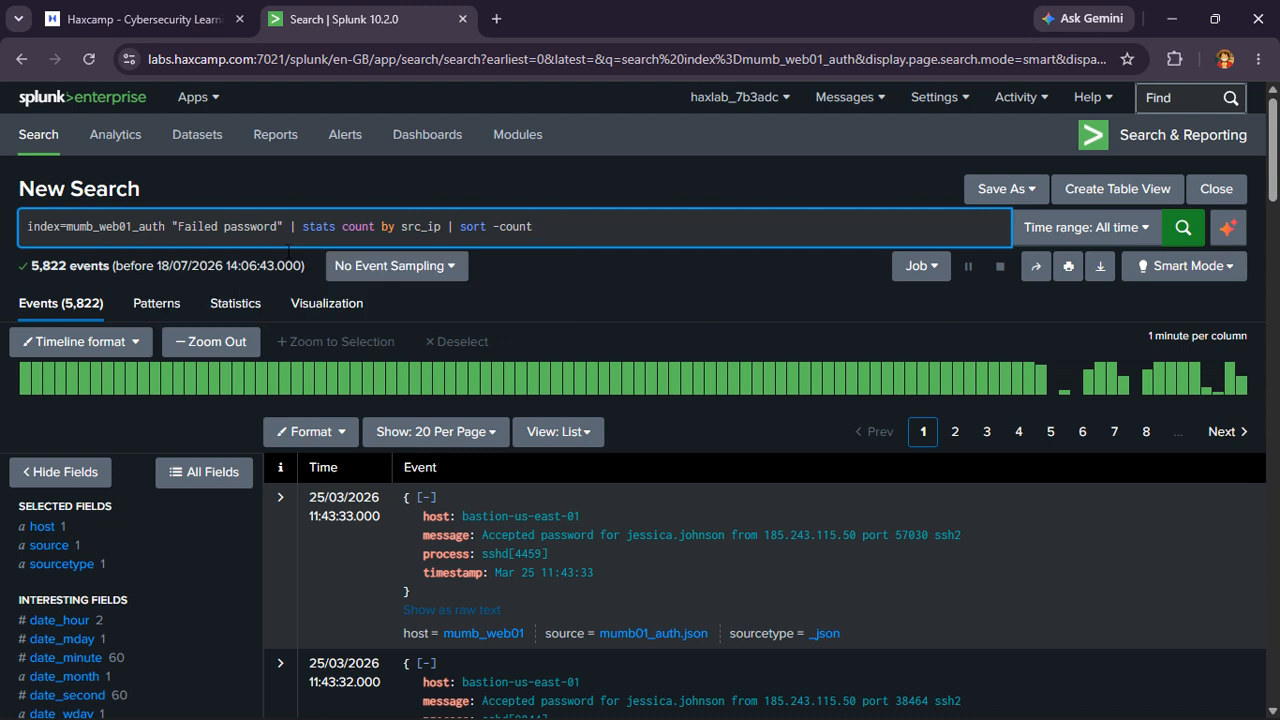
click(444, 227)
text(, User)
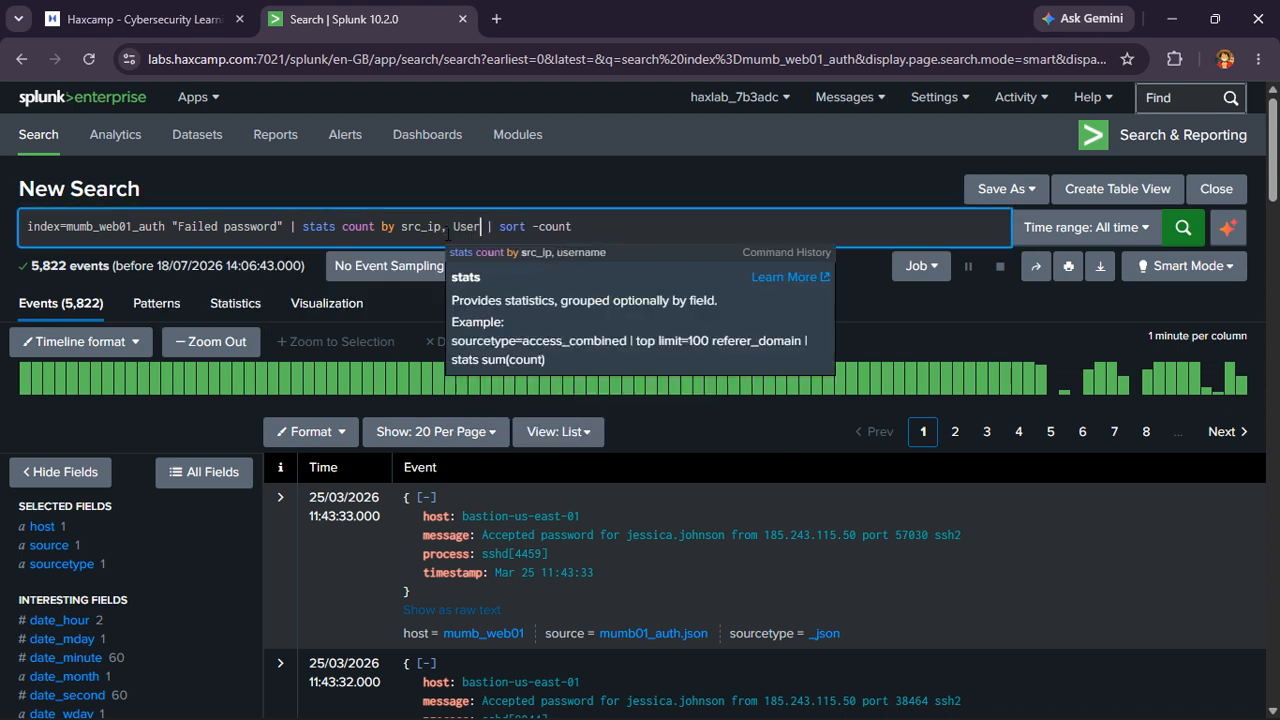
text(name)
key(Return)
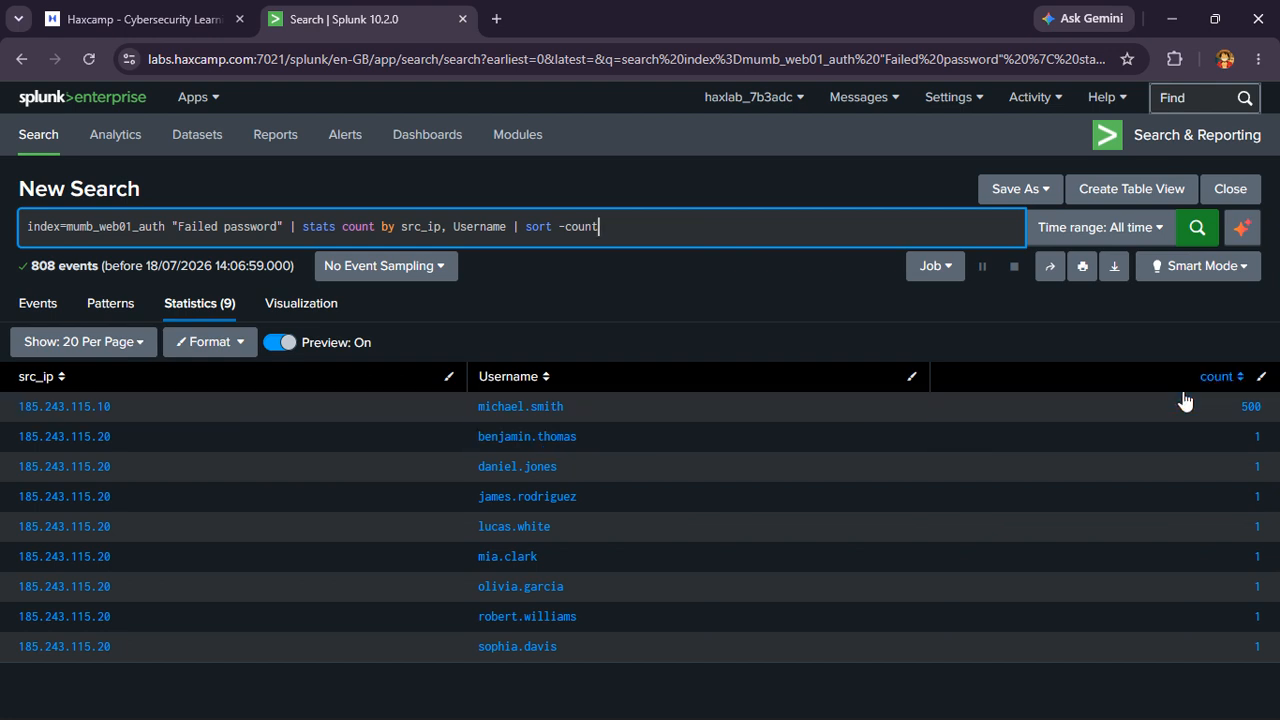
- Read the Haxcamp question about the host with the highest login activity, and rerun the Splunk search with only index=mumb_web01_auth
click(140, 19)
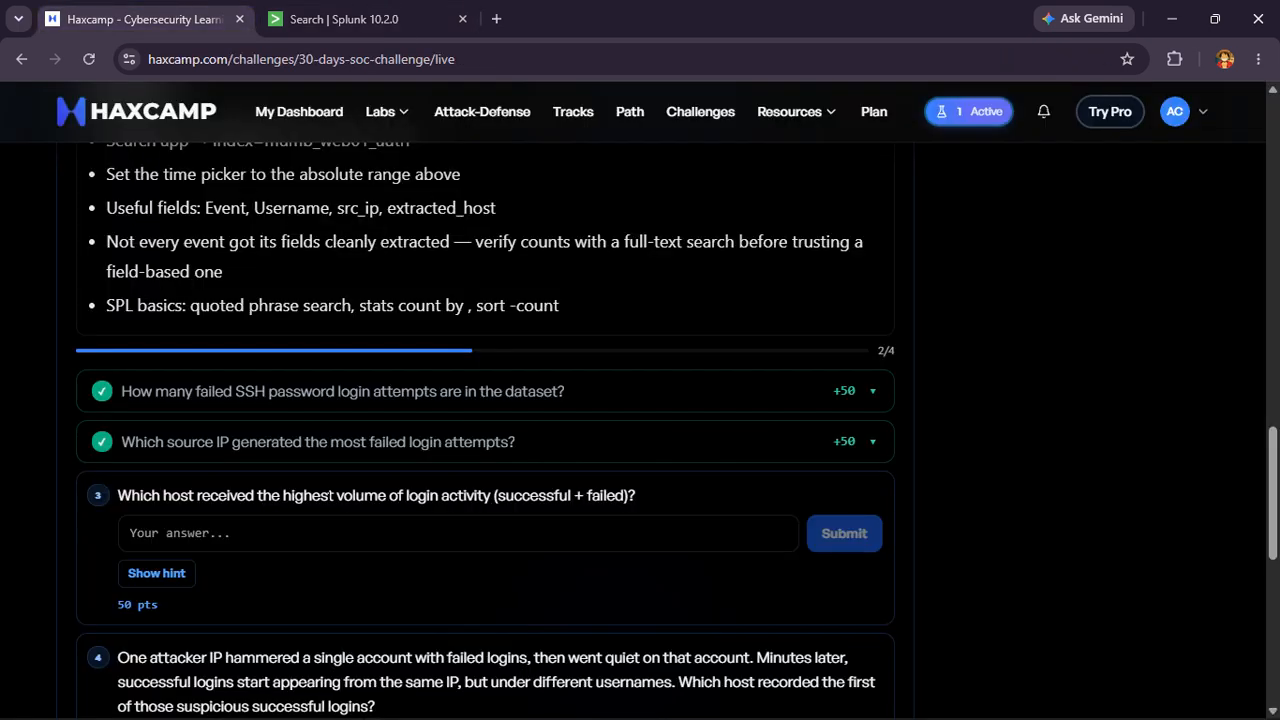
scroll(320, 497, down, 1)
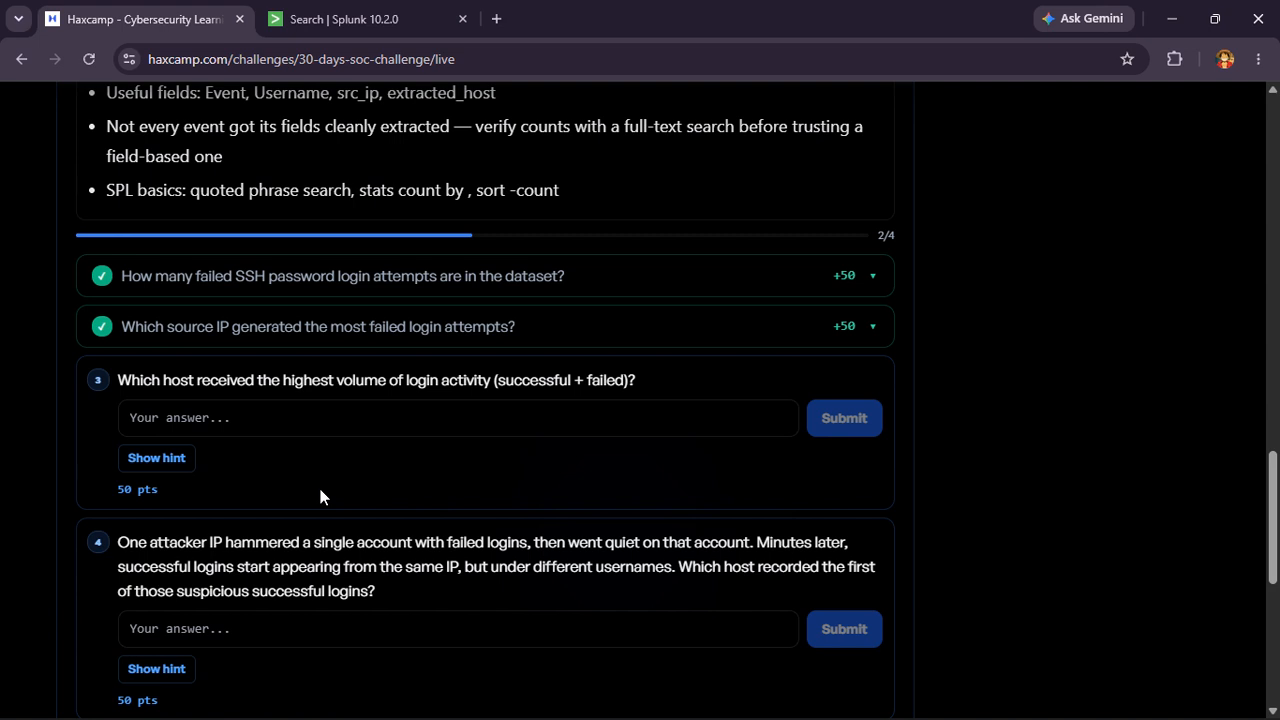
click(345, 19)
click(638, 262)
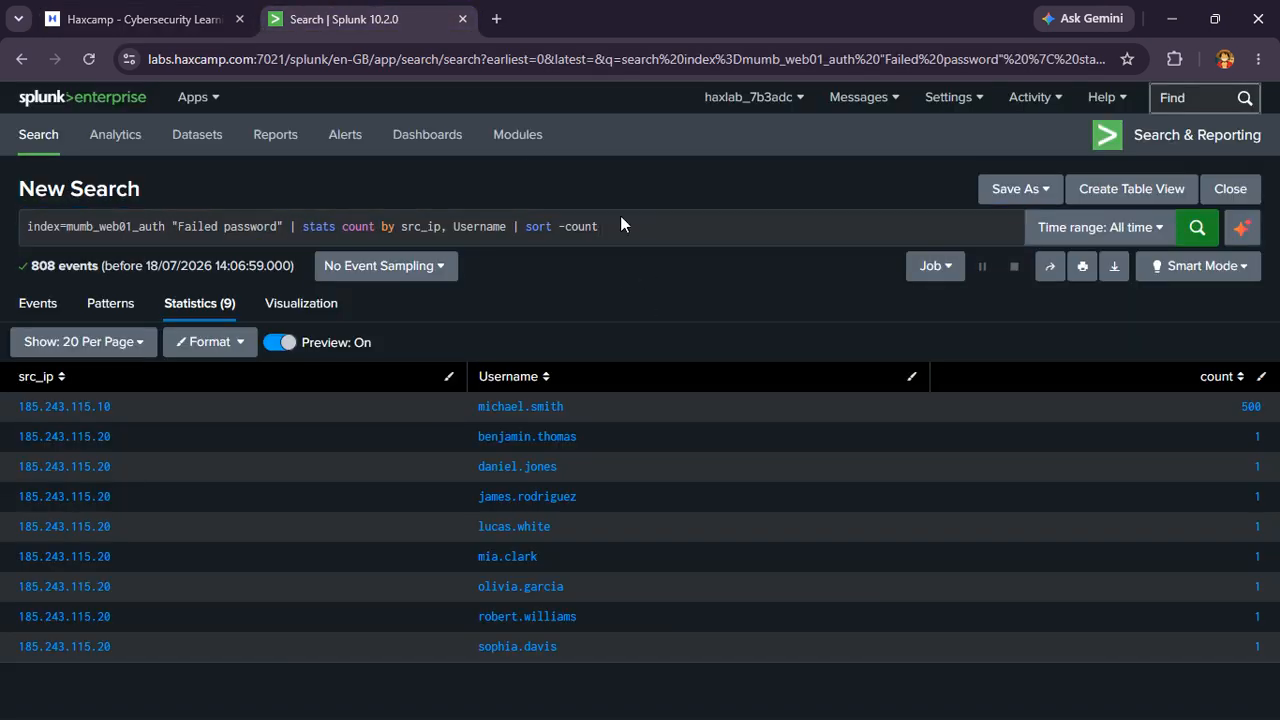
double_click(582, 226)
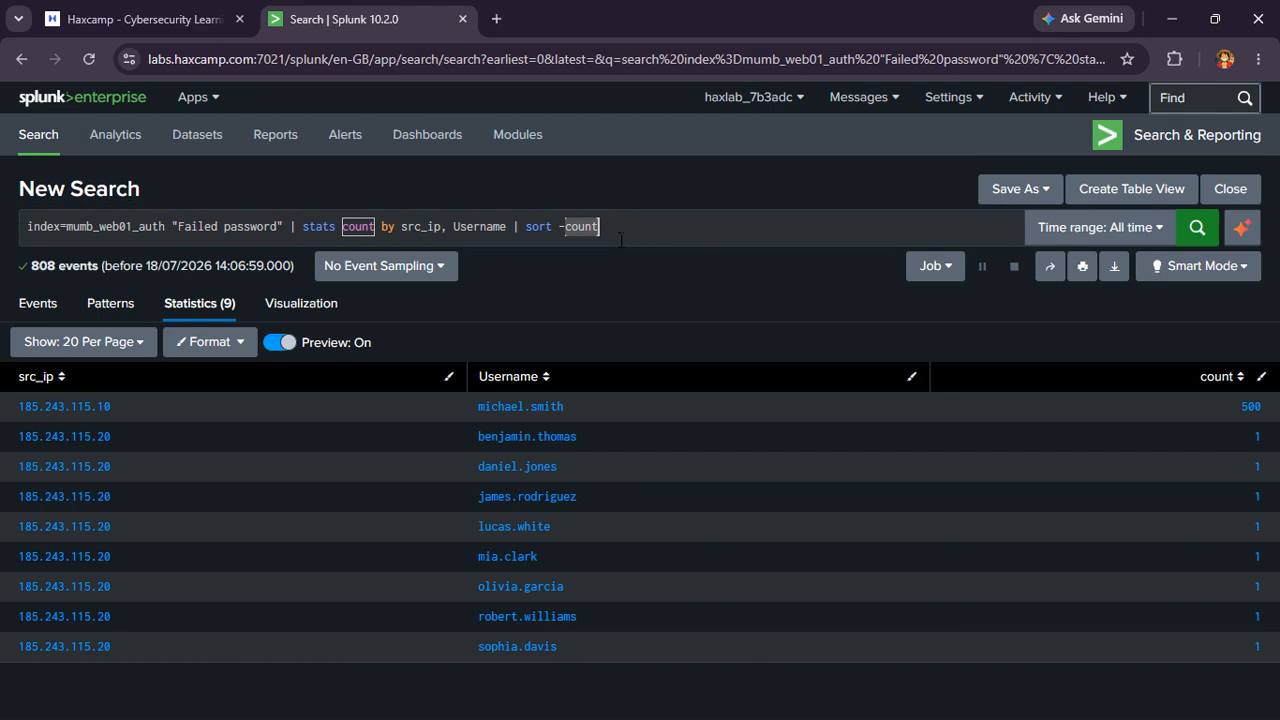
shift+click(178, 226)
shift+click(168, 226)
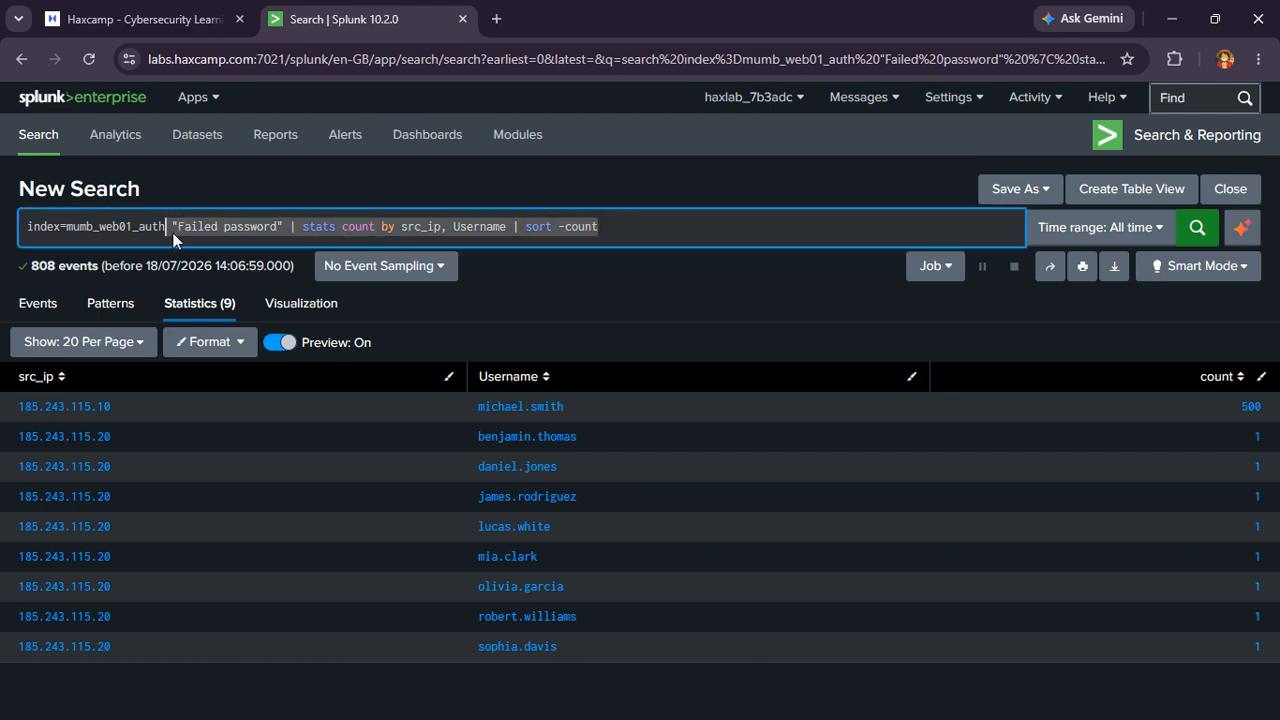
key(BackSpace)
key(Return)
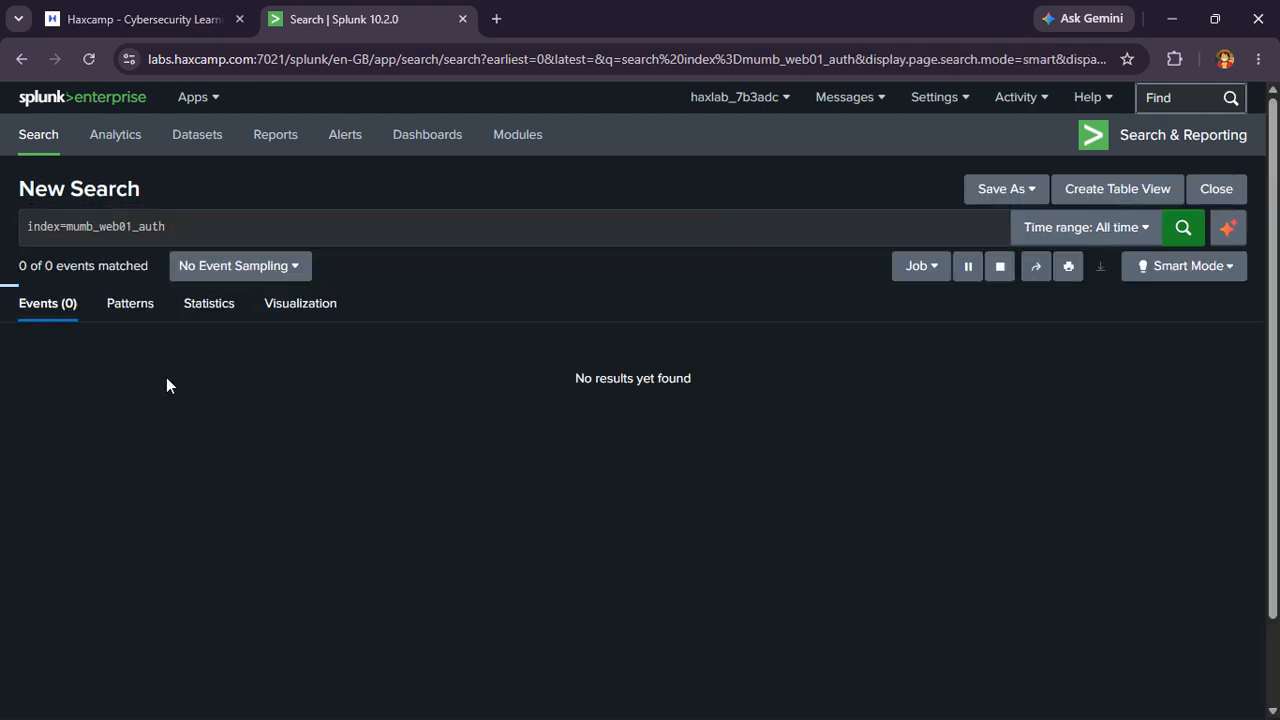
- Check the values of the extracted_host field and restrict the search to events that contain it
scroll(131, 547, down, 3)
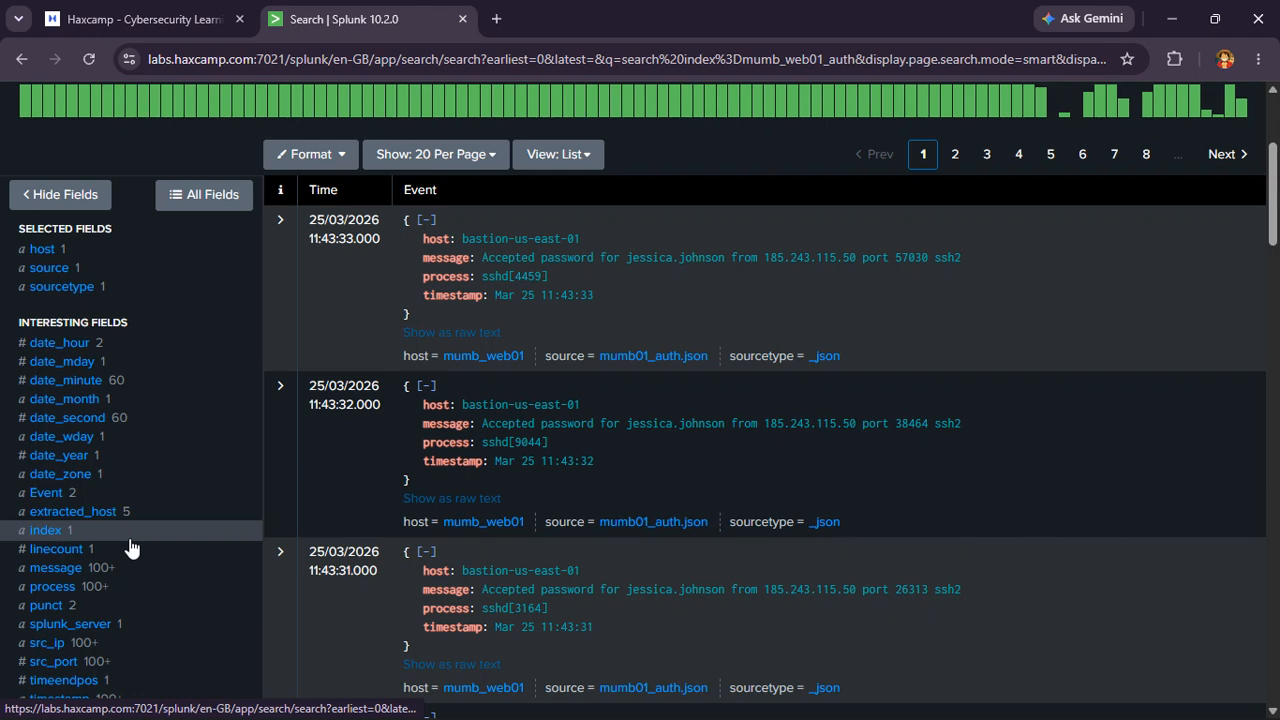
click(87, 513)
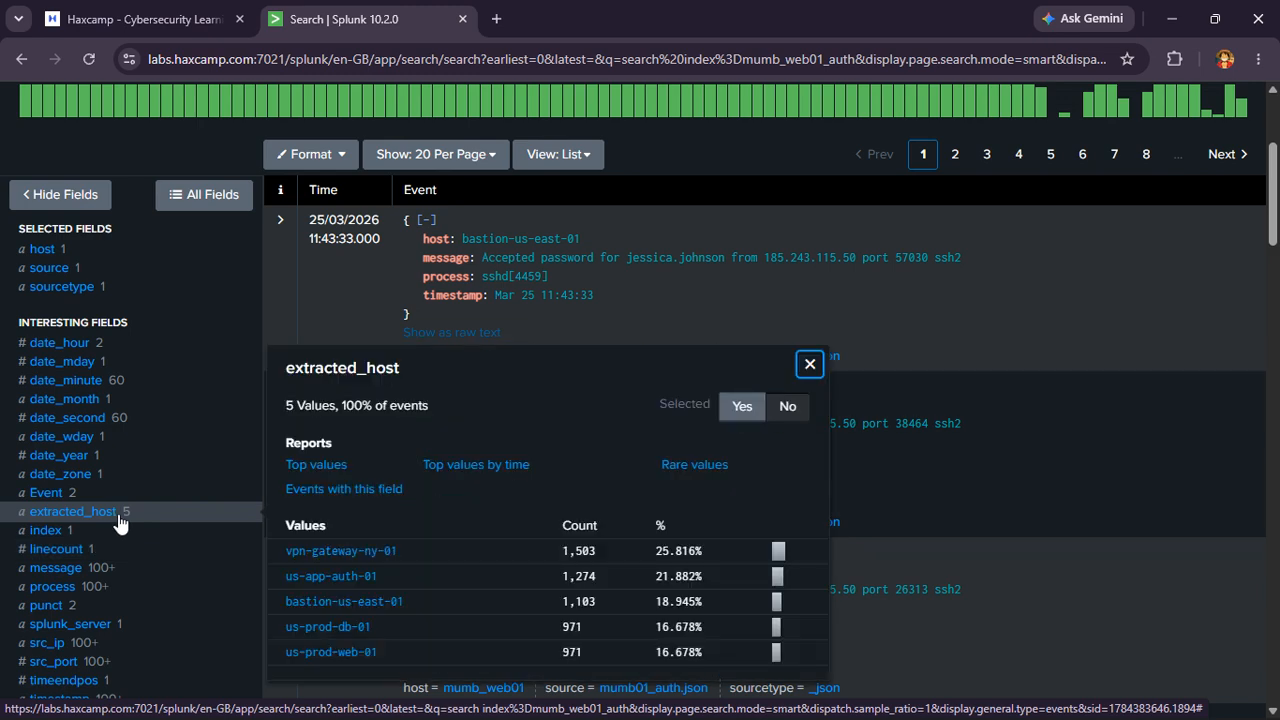
click(306, 488)
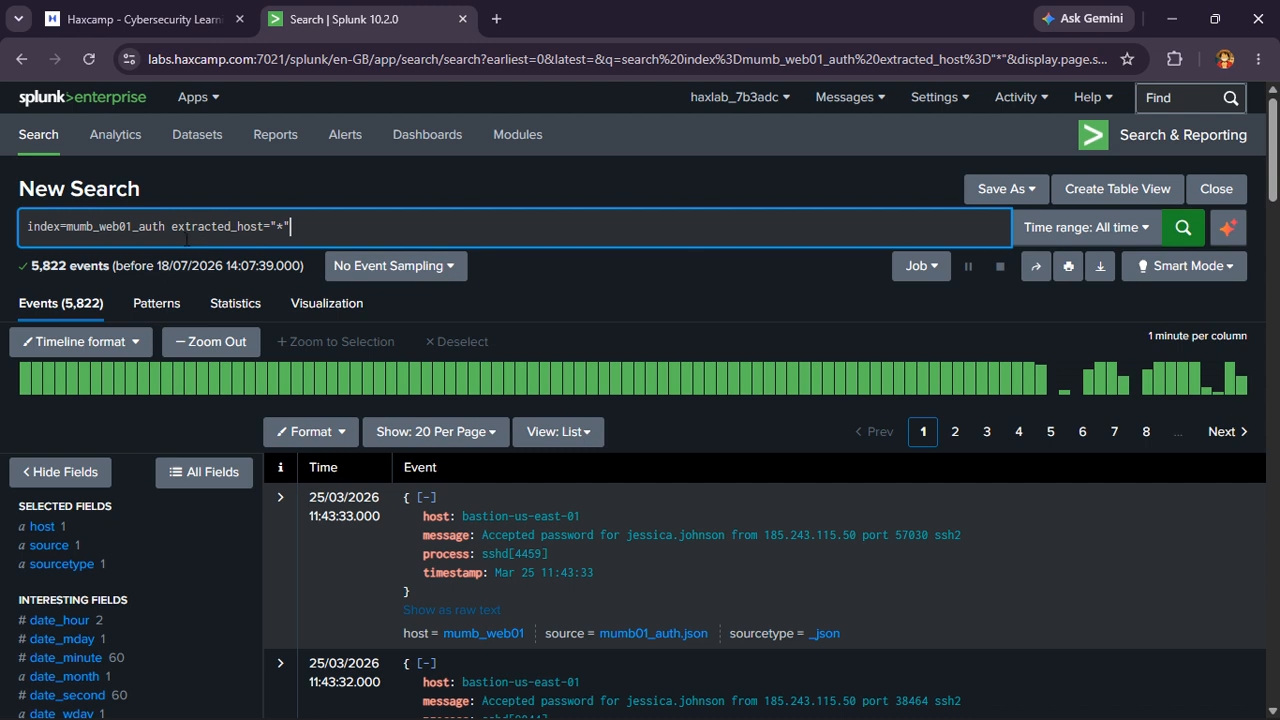
- Insert |stats count by before the extracted_host filter in the search query
click(176, 234)
text(|stast)
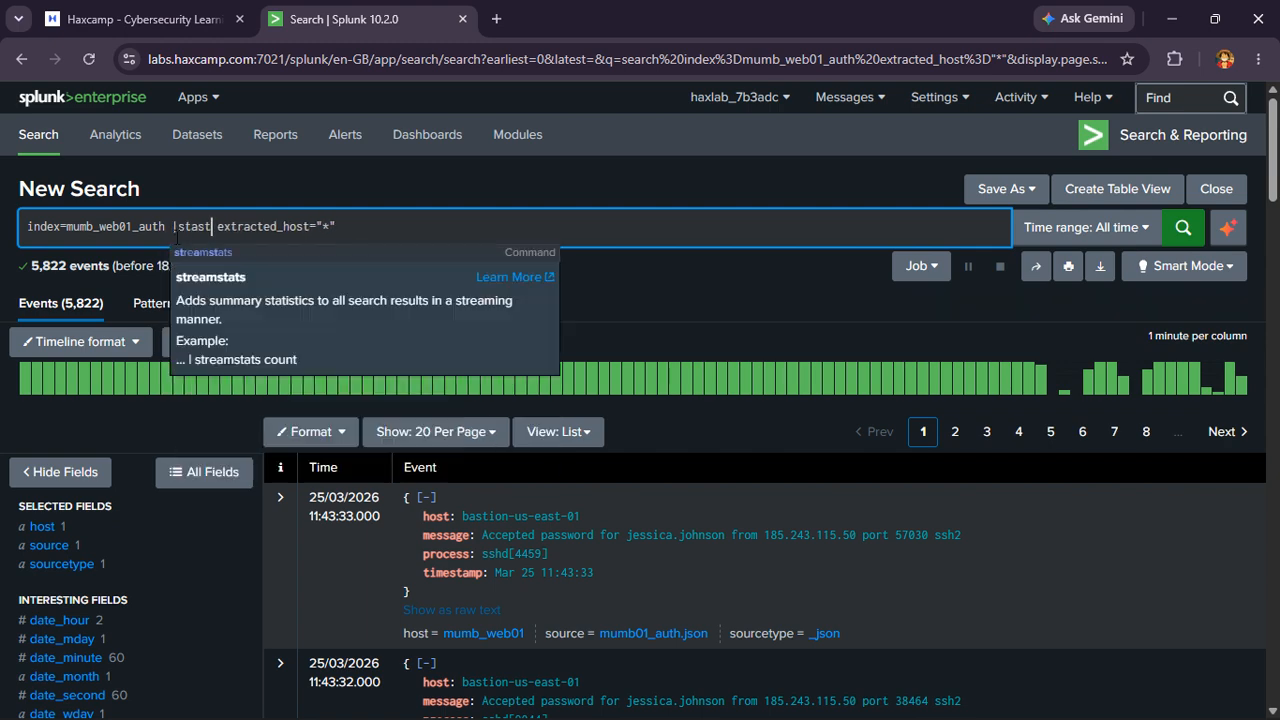
key(BackSpace)
key(BackSpace)
text(ts cou)
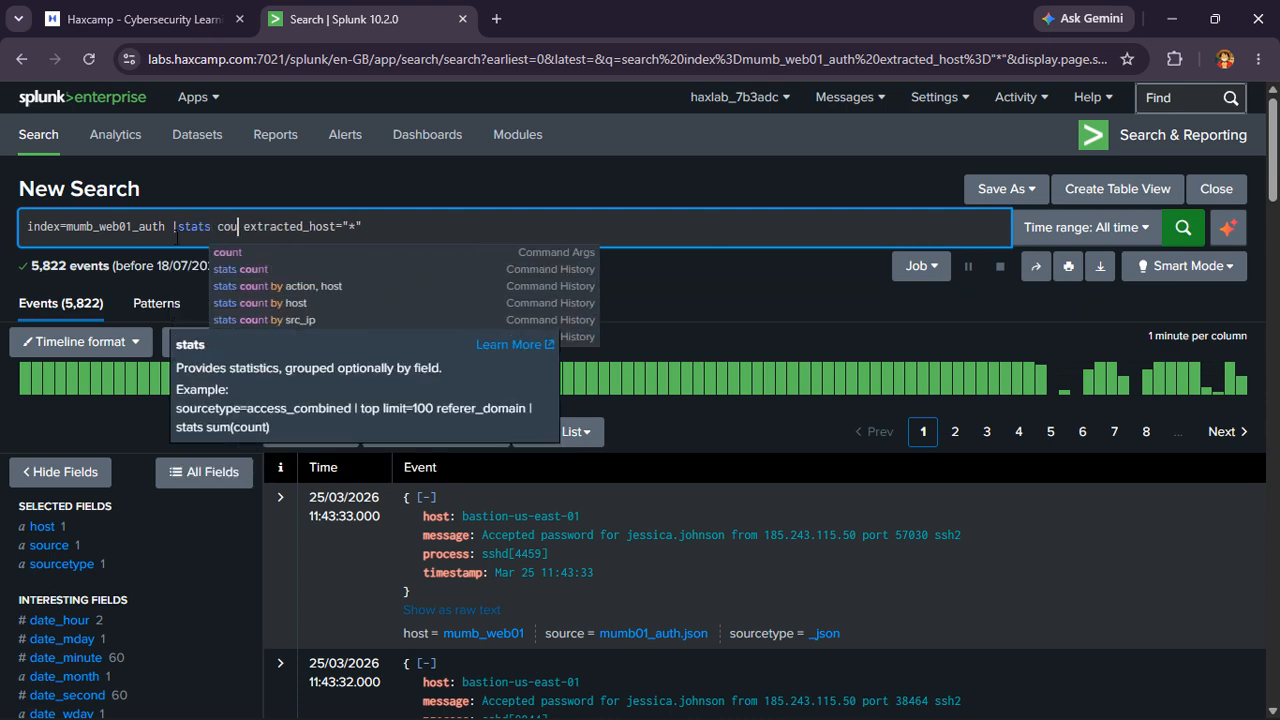
text(nt by)
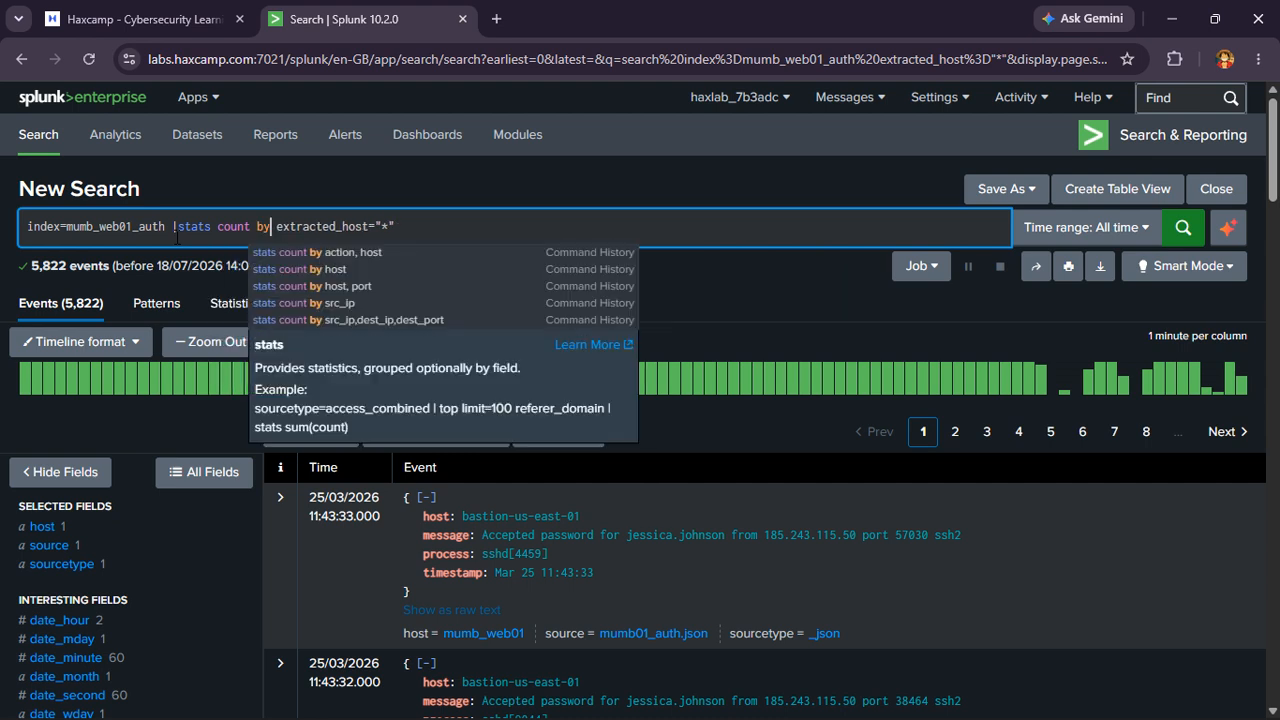
- Append | sort -count to the end of the search query
key(Right)
key(Right)
key(Right)
key(Right)
key(Right)
key(Right)
key(Right)
key(Right)
key(Right)
key(Right)
key(Right)
key(Right)
key(Right)
key(Right)
key(Right)
key(Right)
key(Right)
key(Right)
key(Right)
text(|)
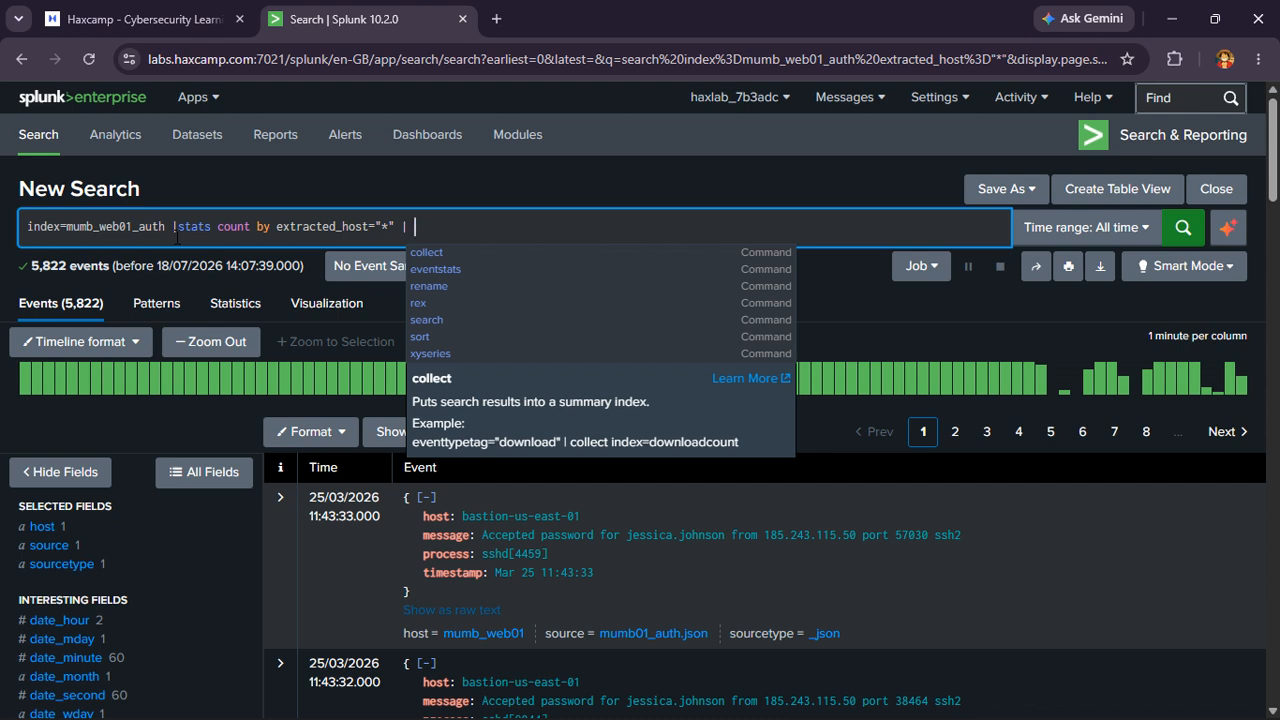
text(sort -c)
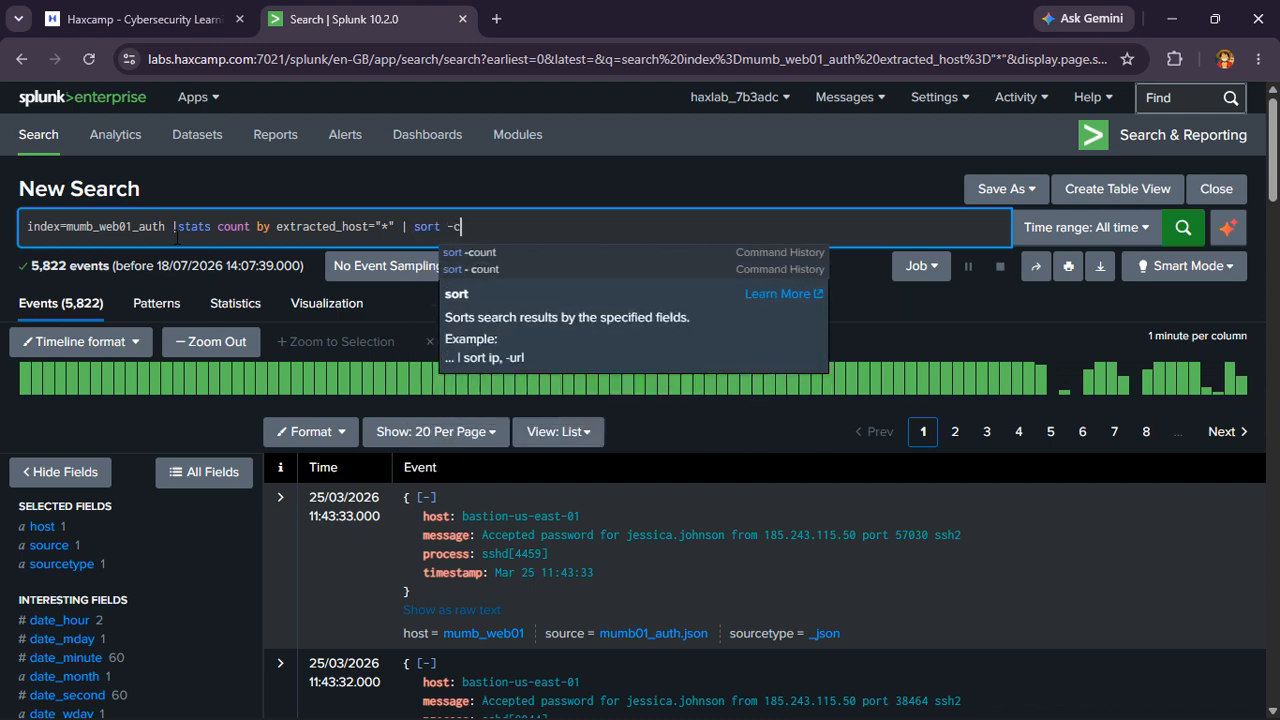
text(ount)
- Remove the ="*" part after extracted_host and run the query counting events per host
key(Left)
key(Left)
key(Left)
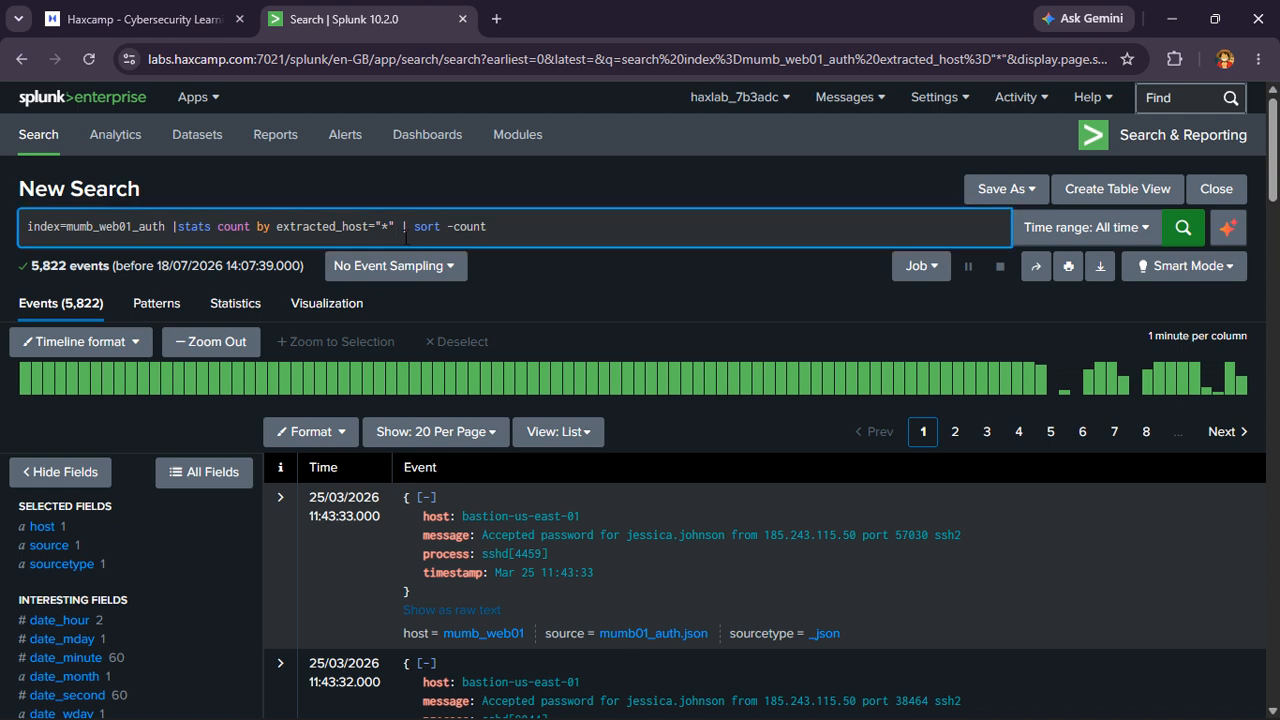
key(BackSpace)
key(BackSpace)
key(BackSpace)
key(BackSpace)
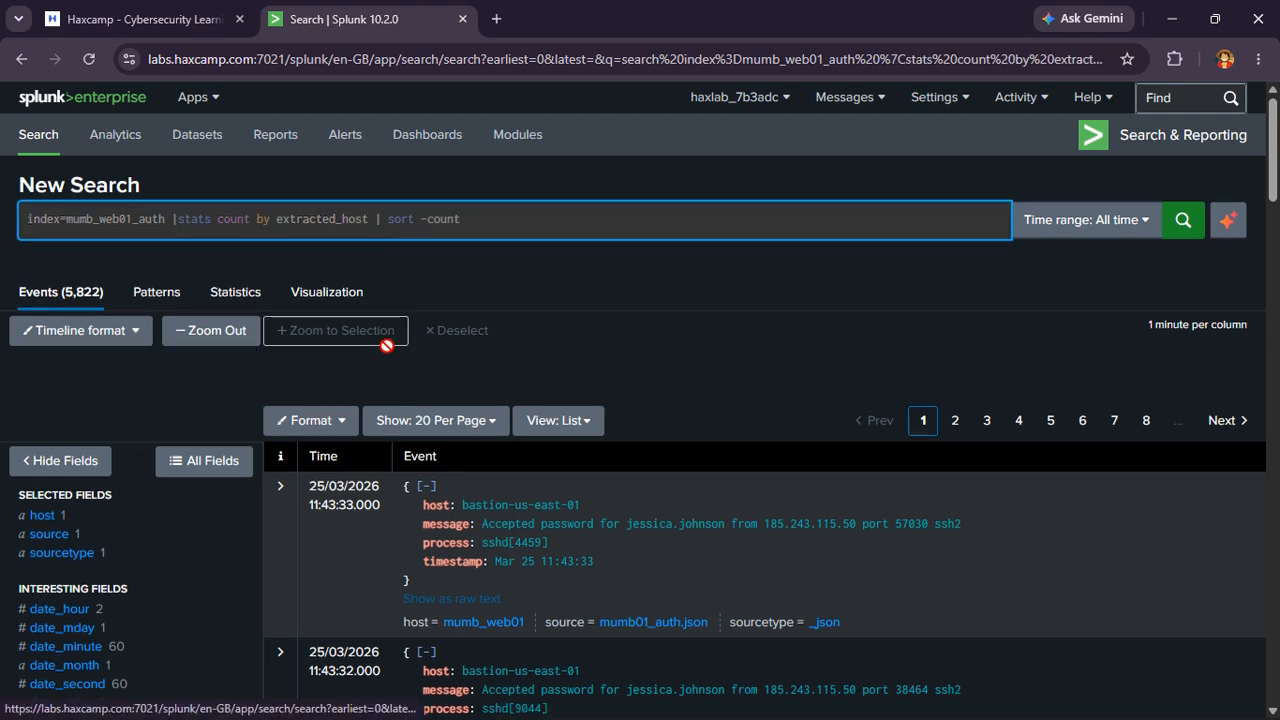
key(Return)
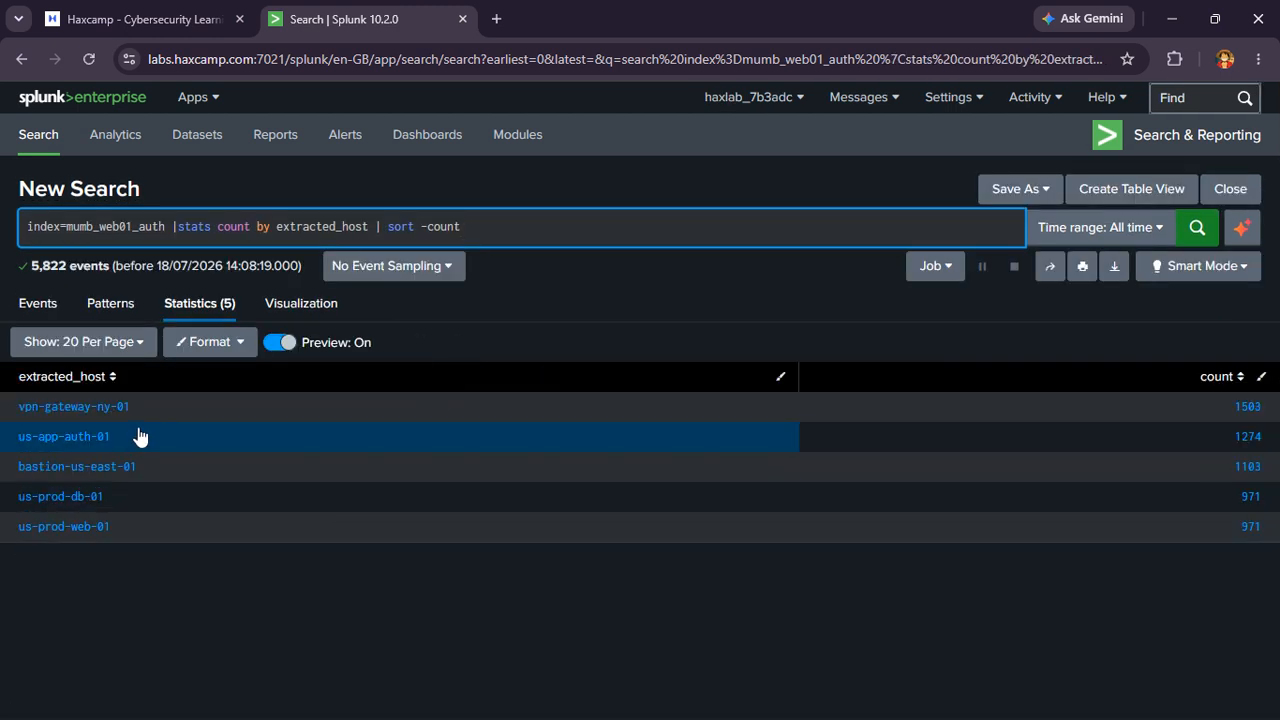
- Recheck the Haxcamp question about the host with the highest login activity and copy vpn-gateway-ny-01 from the Splunk results
click(145, 19)
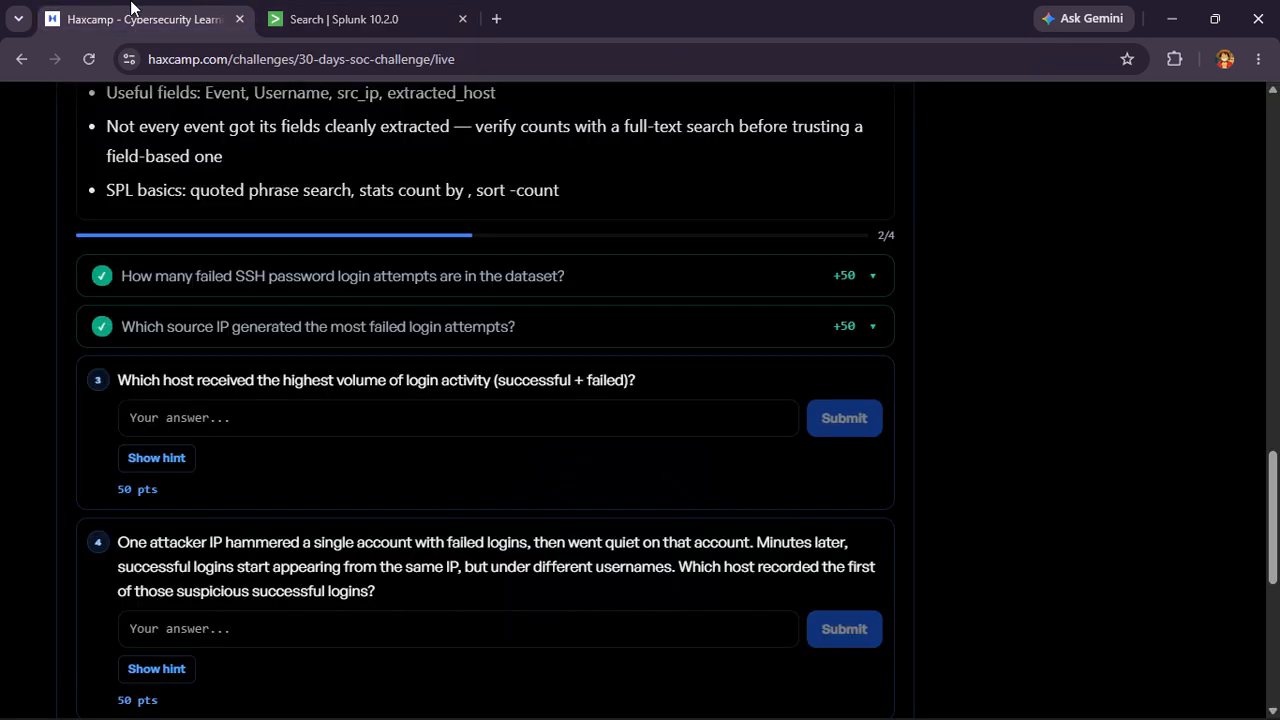
click(313, 10)
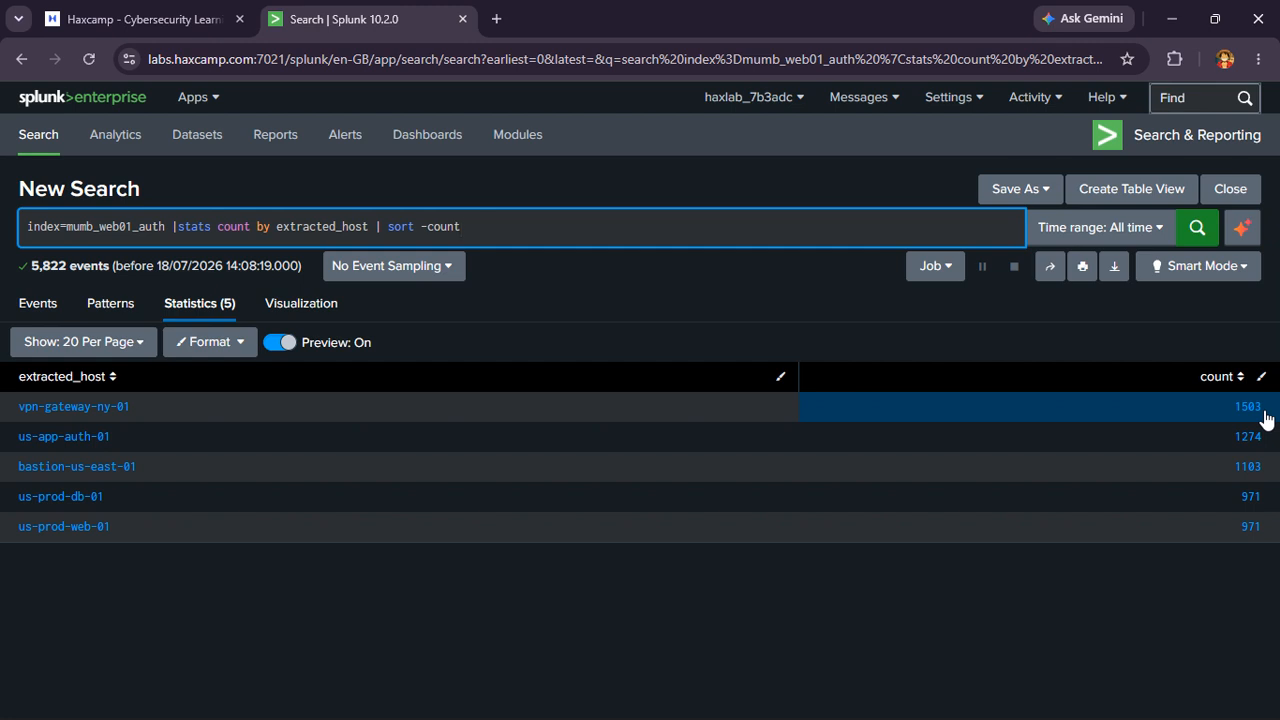
drag(191, 421, 58, 434)
click(171, 420)
drag(177, 420, 18, 410)
key(ctrl+c)
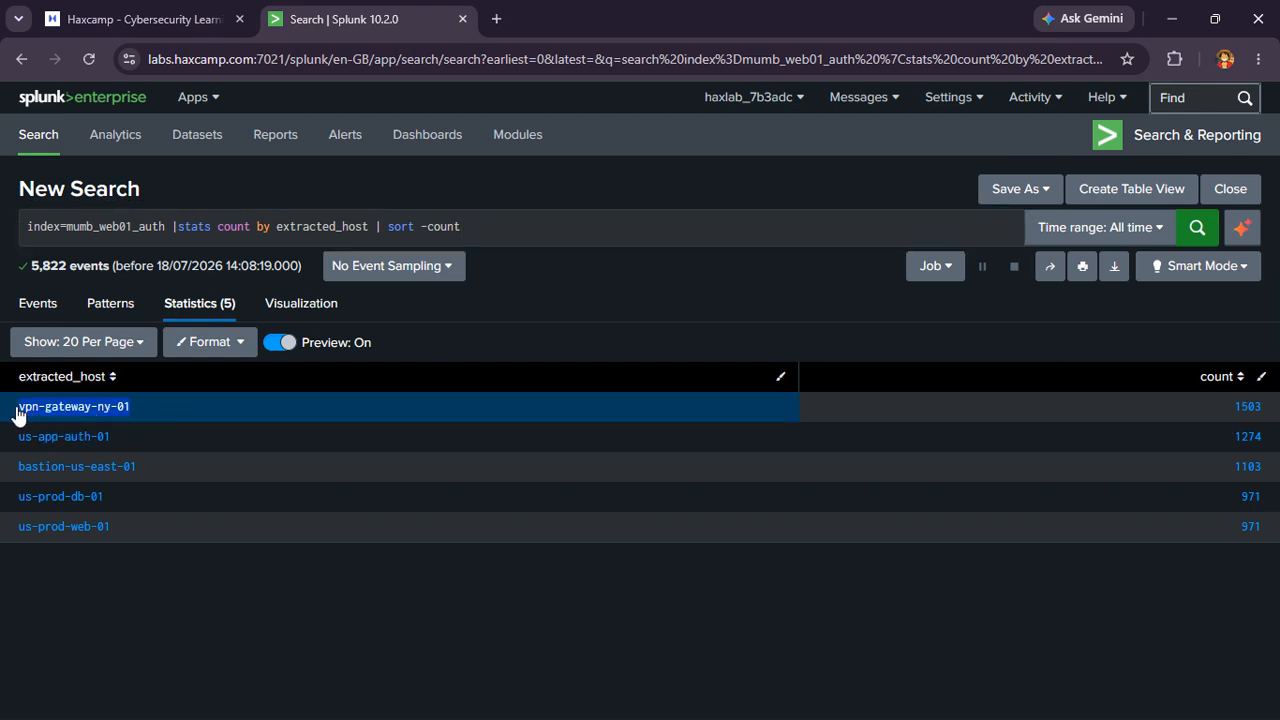
- Submit vpn-gateway-ny-01 on Haxcamp as the host with the highest volume of login activity
click(100, 14)
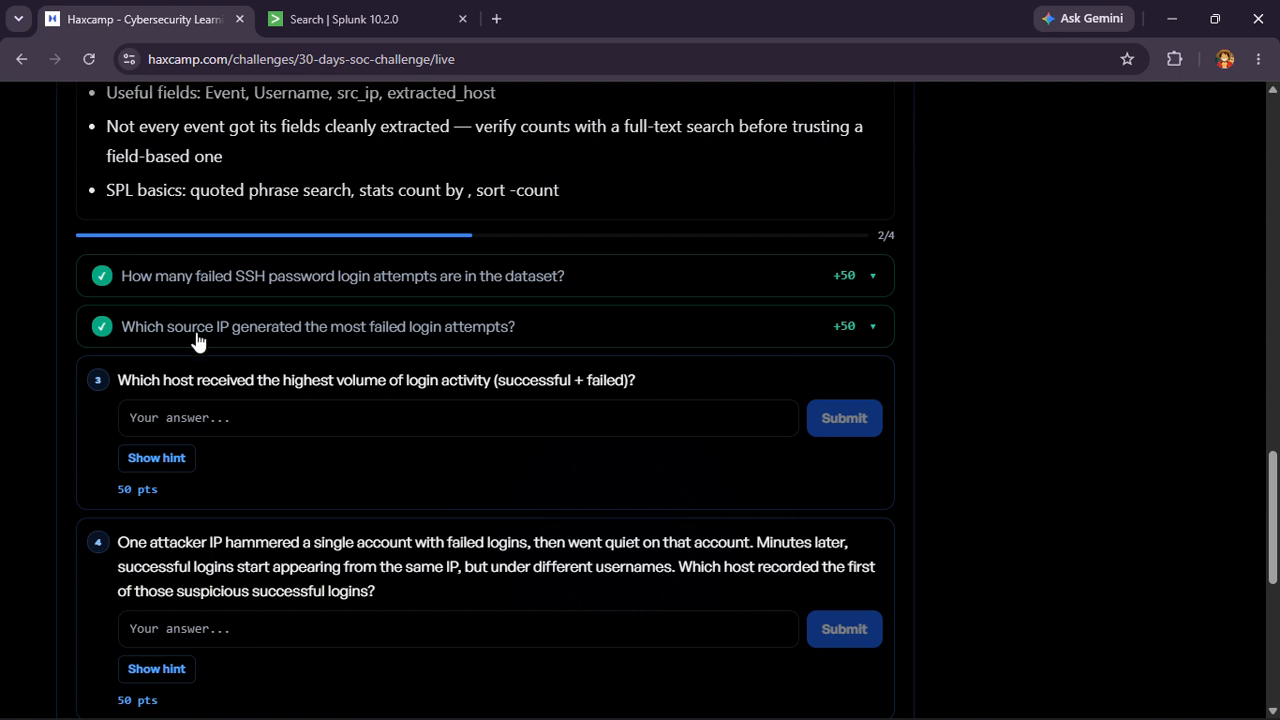
key(ctrl+v)
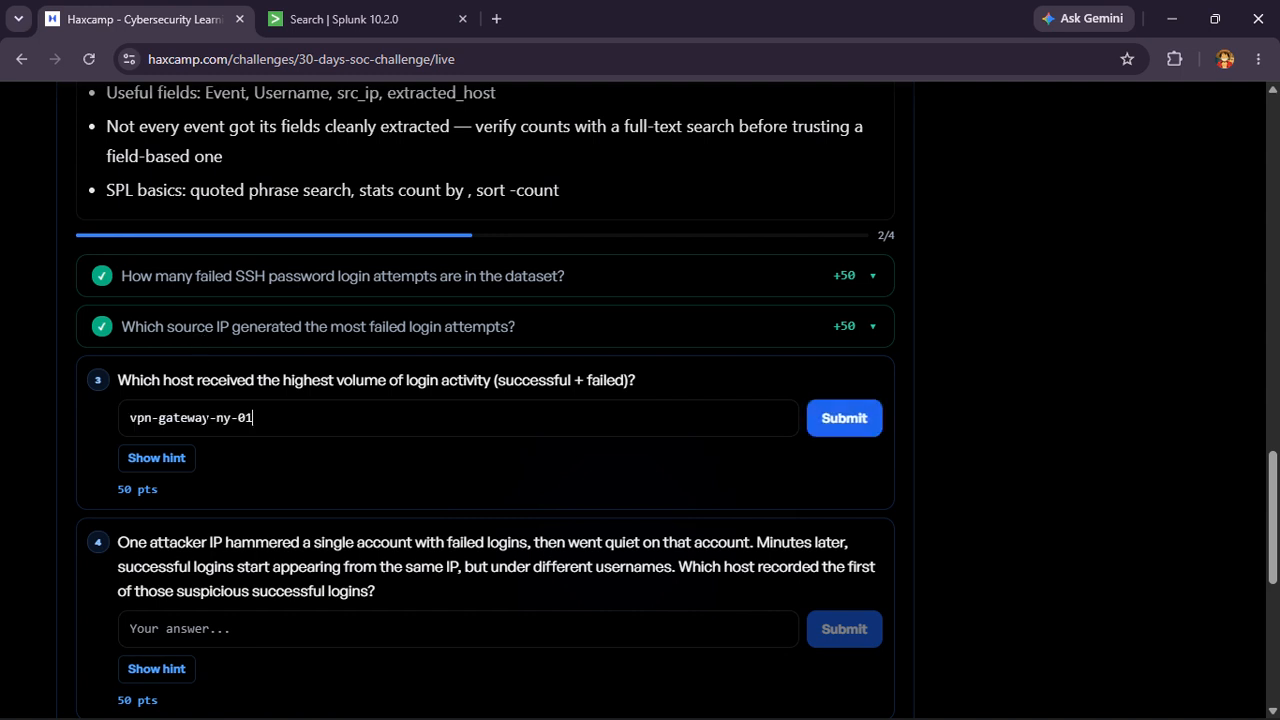
click(846, 420)
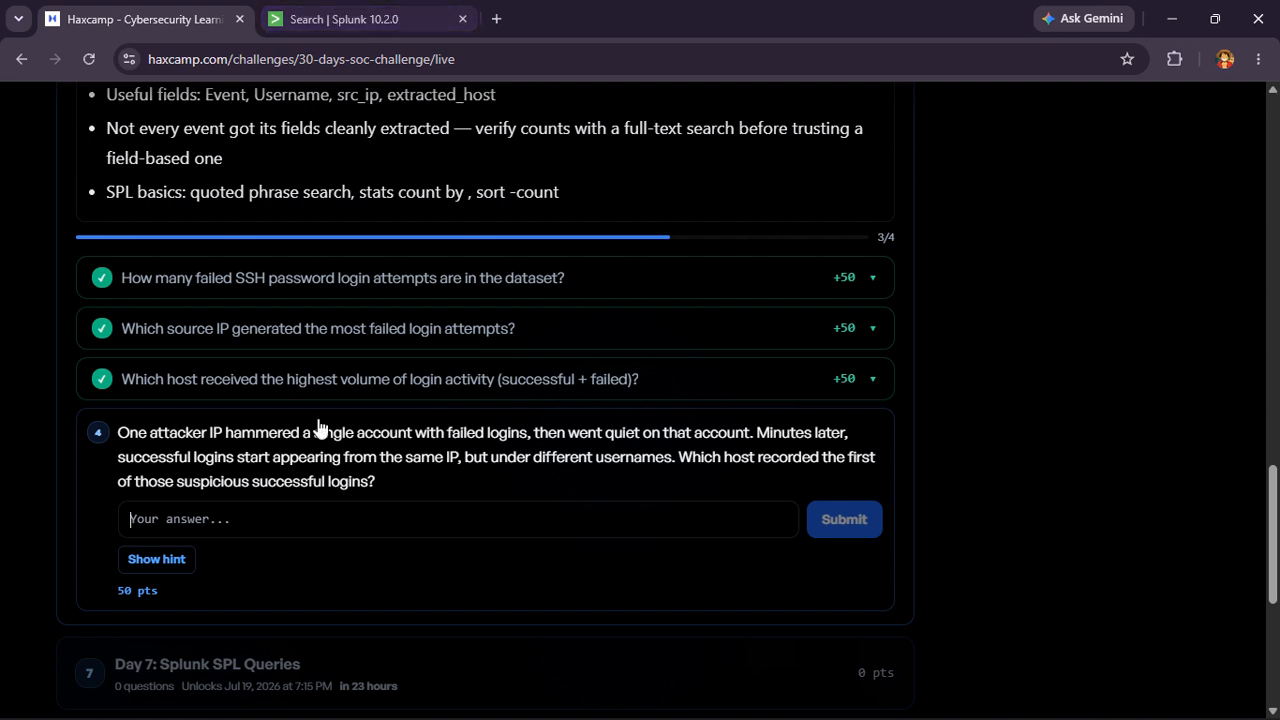
- Read question 4 about the suspicious successful logins and expand the first two answered questions to review their answers
scroll(320, 429, down, 1)
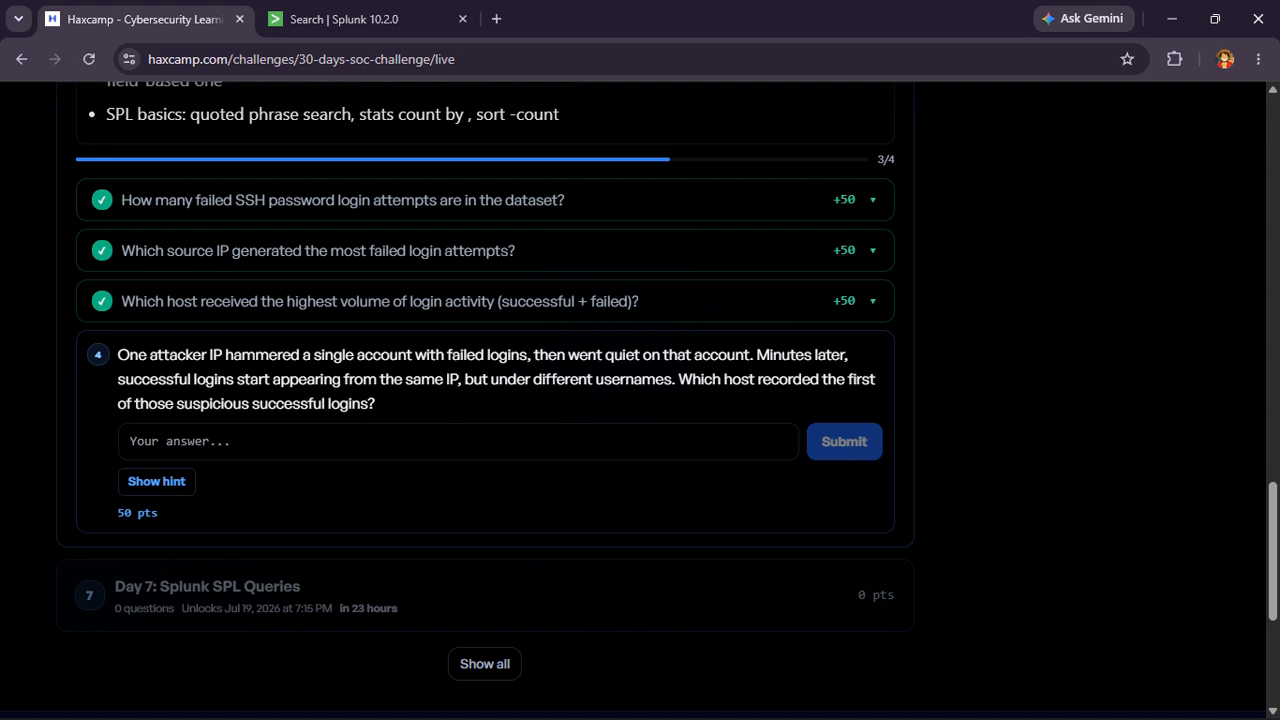
click(386, 217)
click(205, 275)
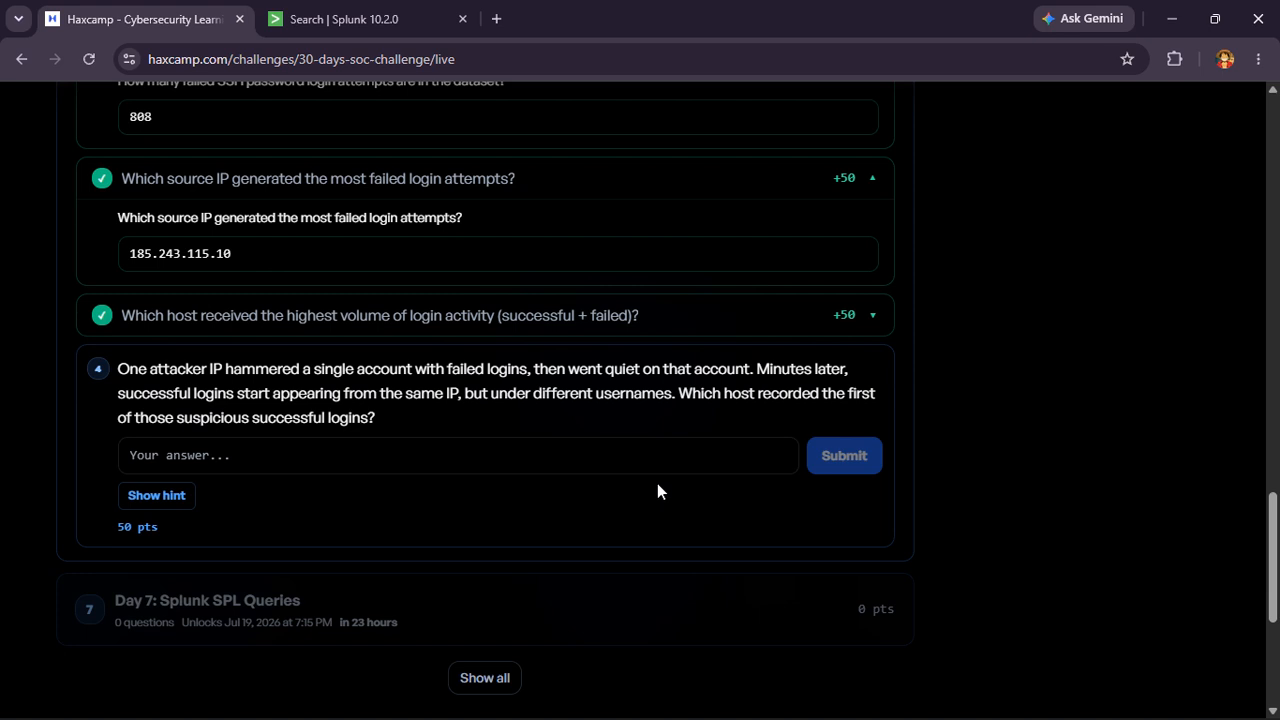
- Return to Splunk and strip the stats and sort commands from the query, leaving only index=mumb_web01_auth
click(394, 14)
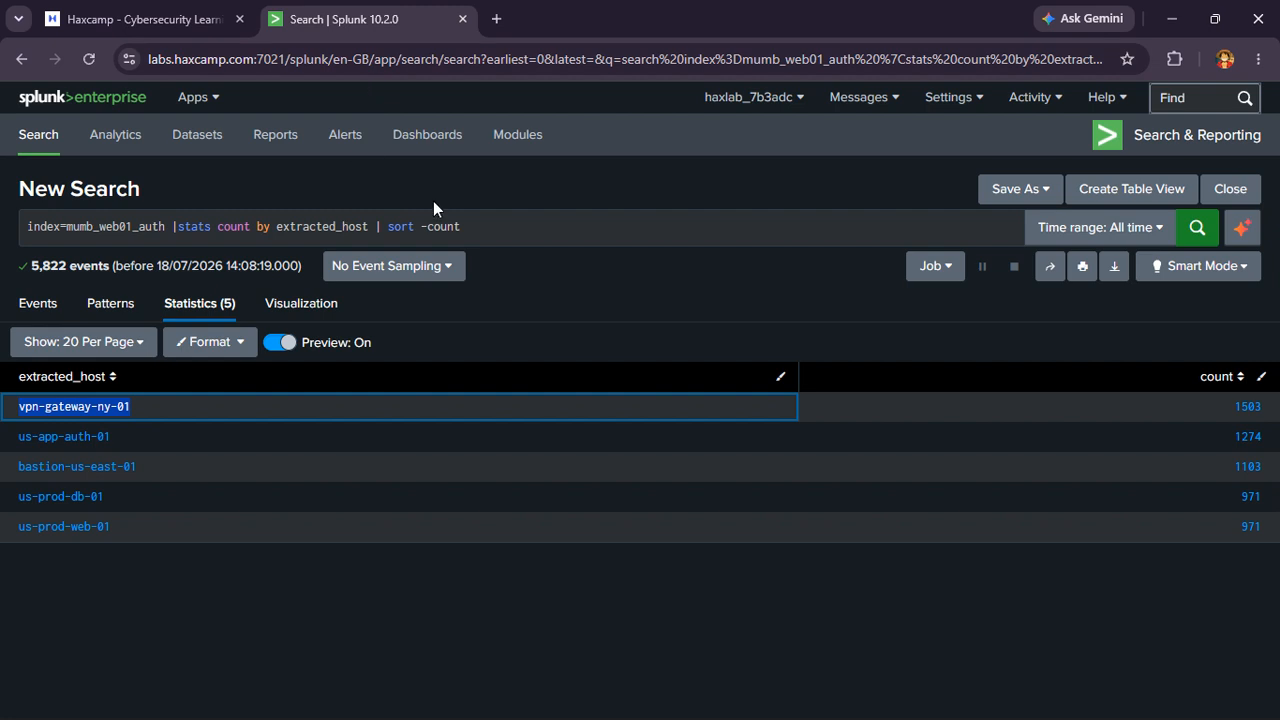
click(463, 213)
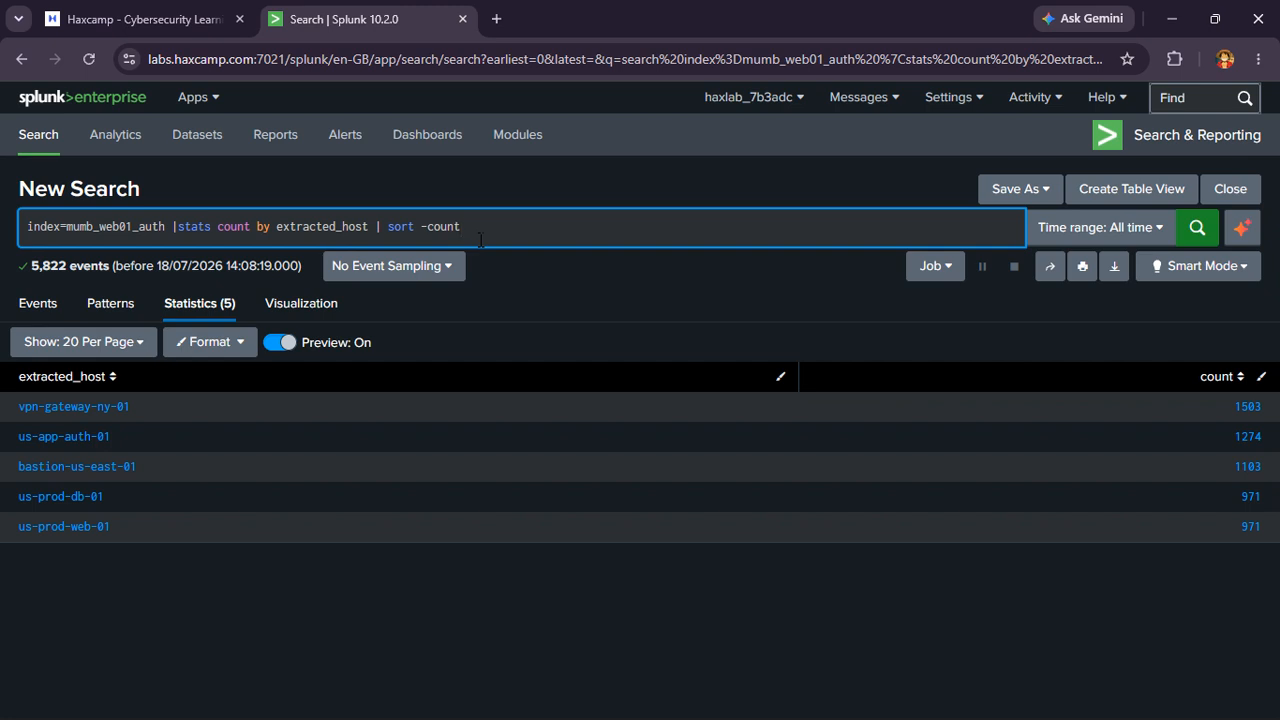
key(BackSpace)
key(BackSpace)
key(BackSpace)
key(BackSpace)
key(BackSpace)
key(BackSpace)
key(BackSpace)
key(BackSpace)
key(BackSpace)
key(BackSpace)
key(BackSpace)
key(BackSpace)
key(BackSpace)
key(BackSpace)
key(BackSpace)
key(BackSpace)
key(BackSpace)
key(BackSpace)
key(BackSpace)
key(BackSpace)
key(BackSpace)
key(BackSpace)
key(BackSpace)
key(BackSpace)
key(BackSpace)
key(BackSpace)
key(BackSpace)
key(BackSpace)
key(BackSpace)
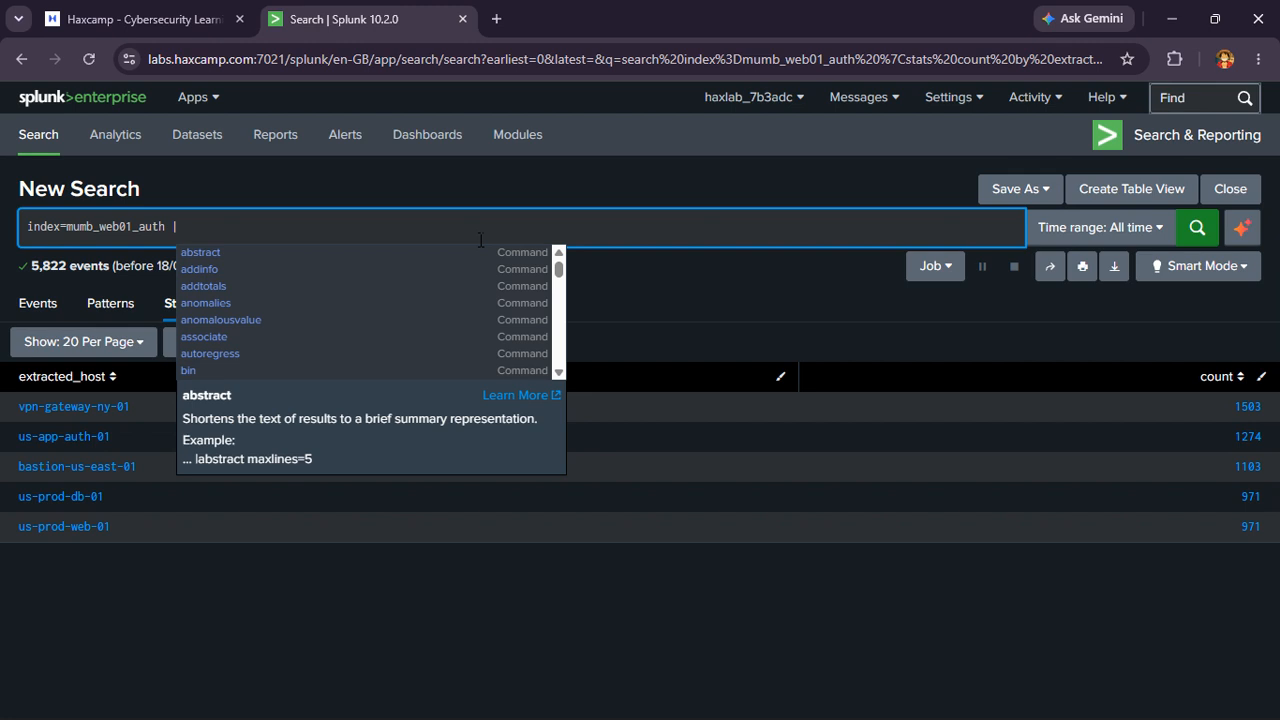
key(BackSpace)
key(BackSpace)
key(BackSpace)
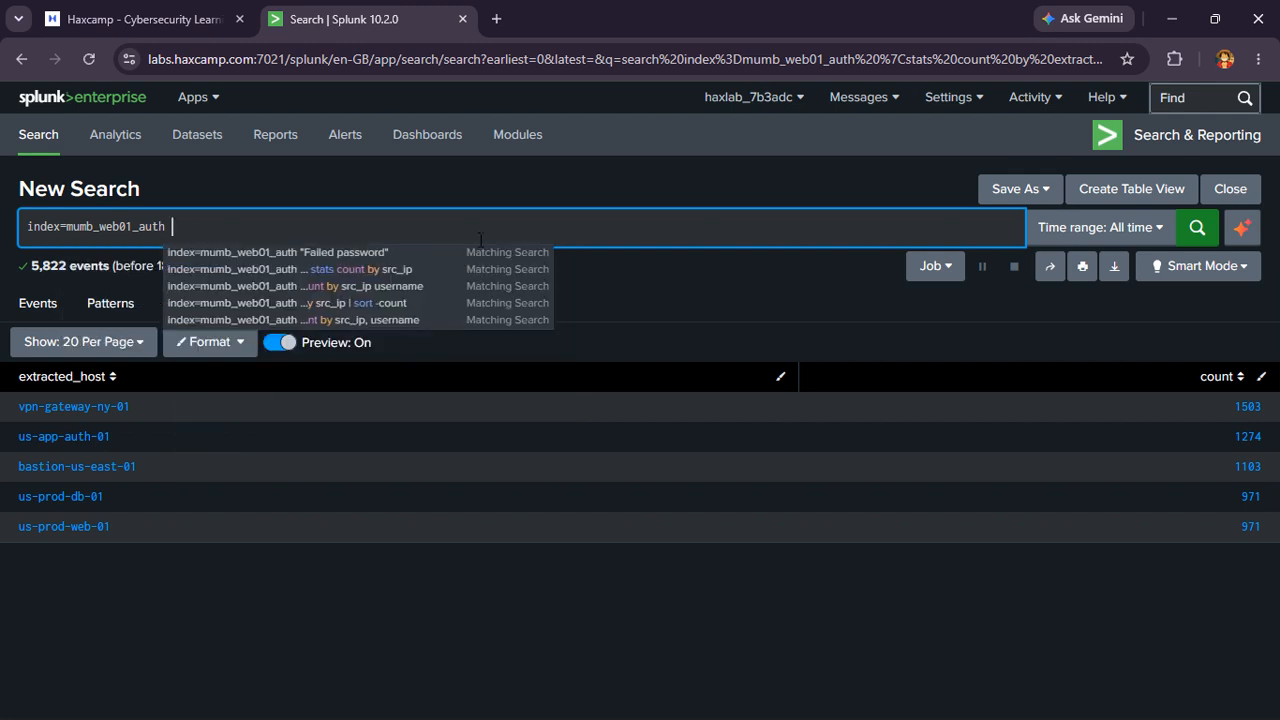
- Select the answered source IP 185.243.115.10 on Haxcamp and return to the Splunk search
click(186, 20)
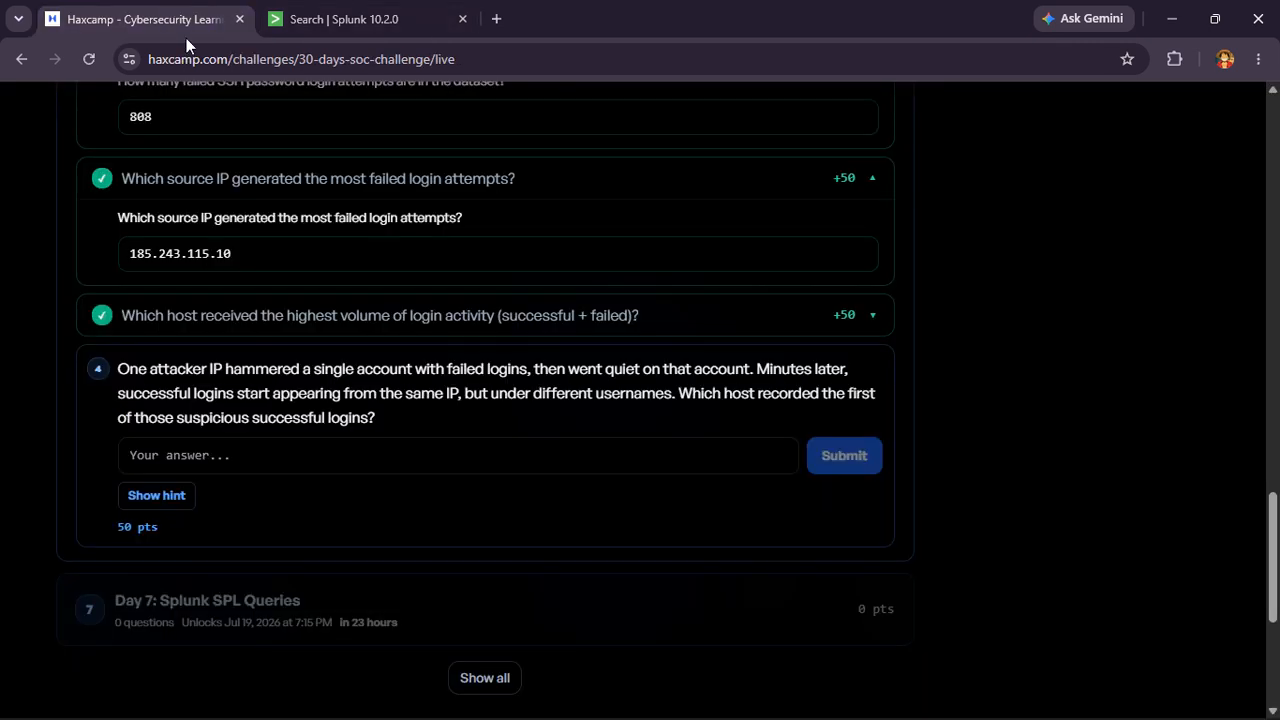
scroll(303, 371, up, 1)
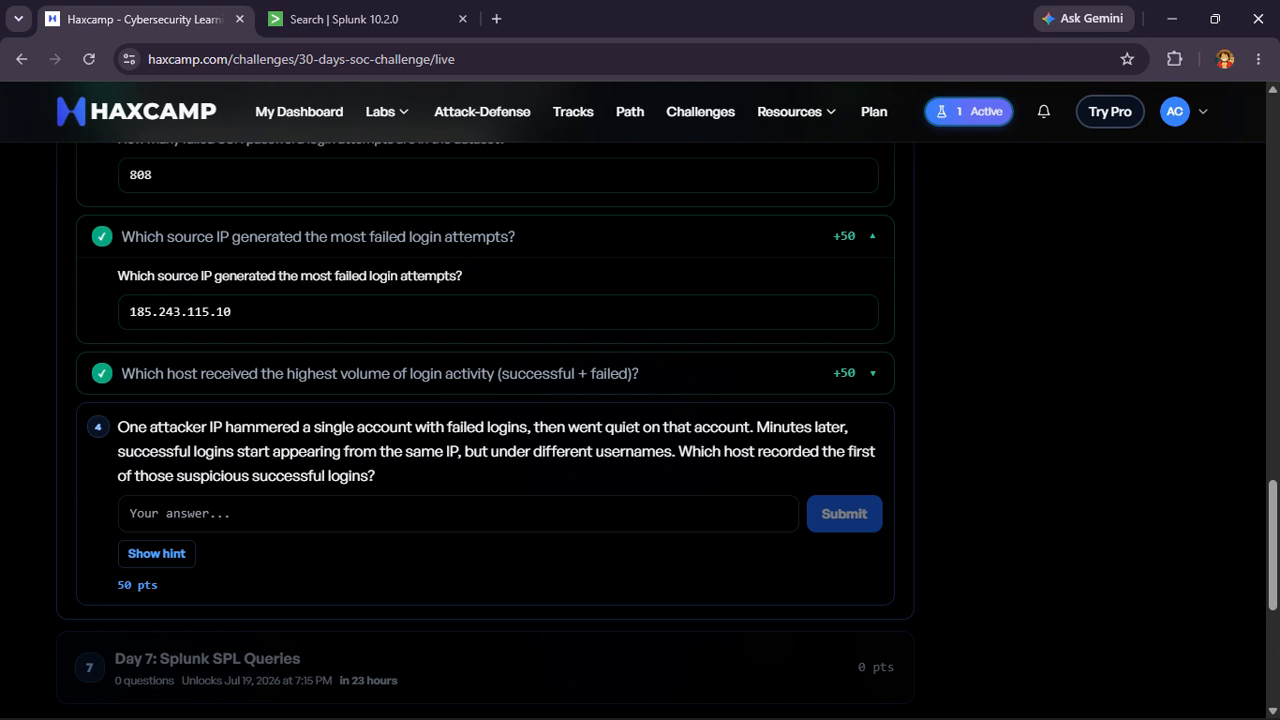
drag(231, 311, 130, 311)
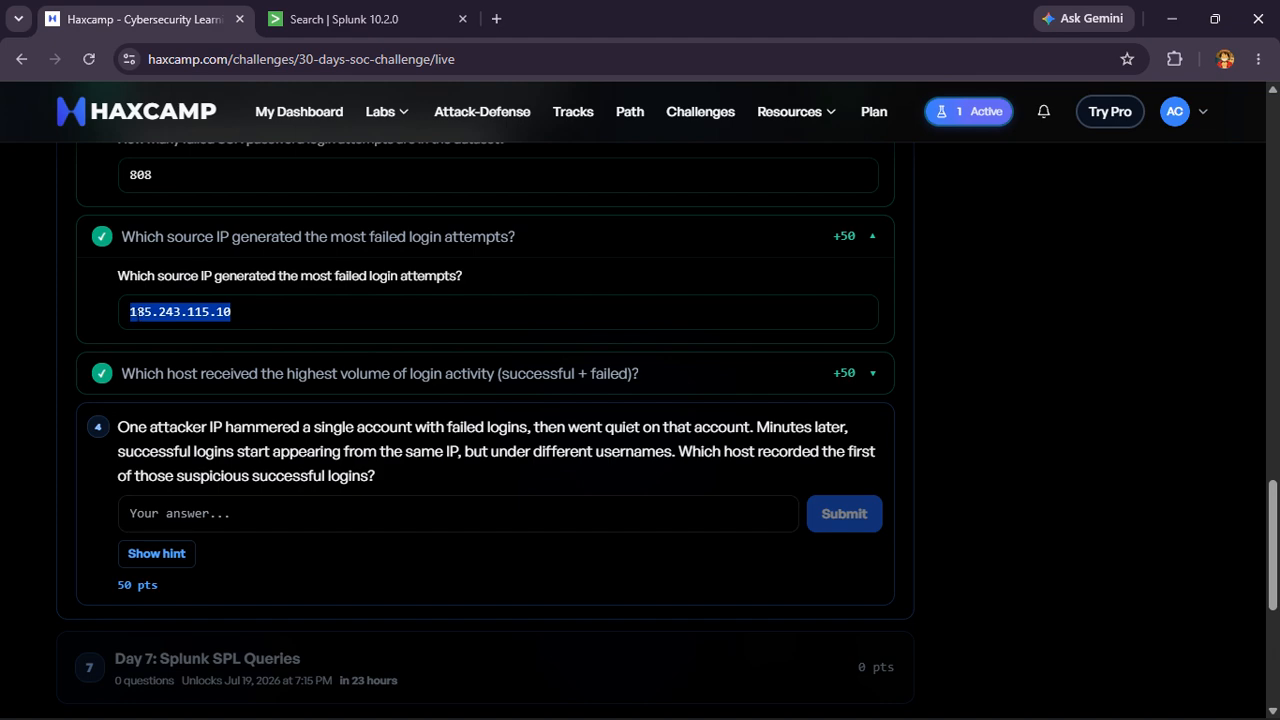
key(ctrl+Tab)
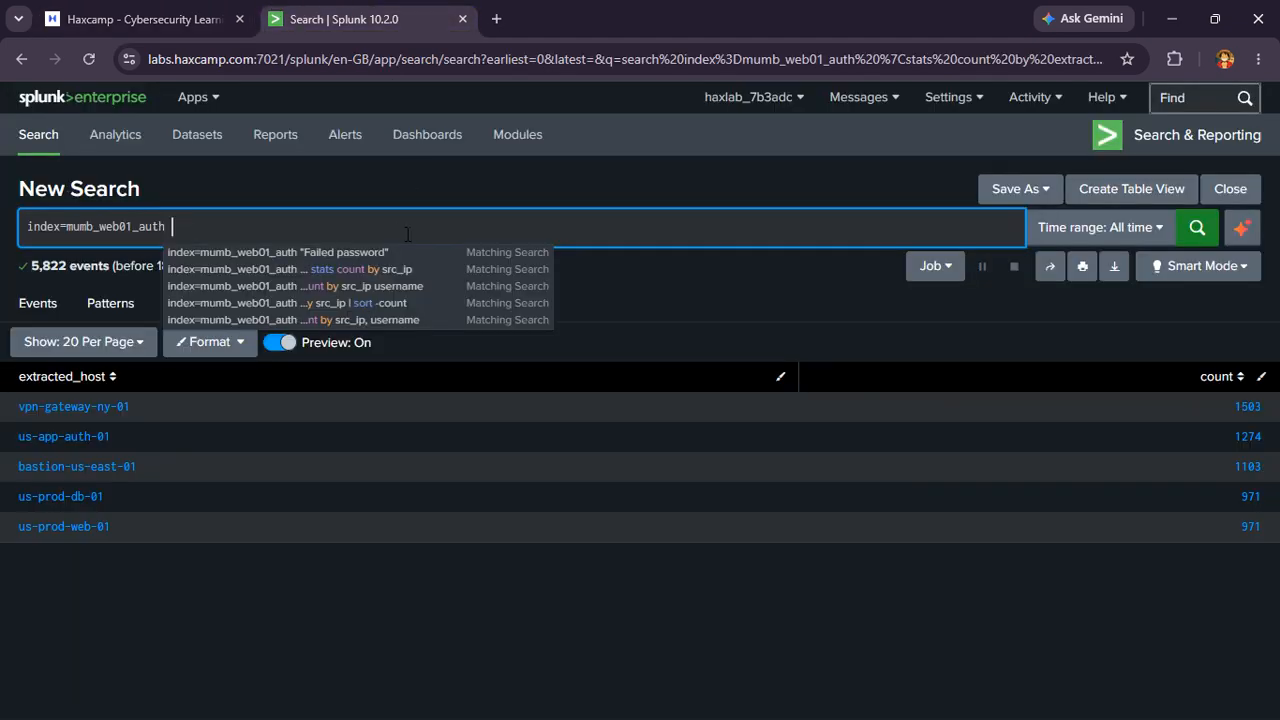
text(src_ip)
key(BackSpace)
key(BackSpace)
key(BackSpace)
key(BackSpace)
key(BackSpace)
key(BackSpace)
key(BackSpace)
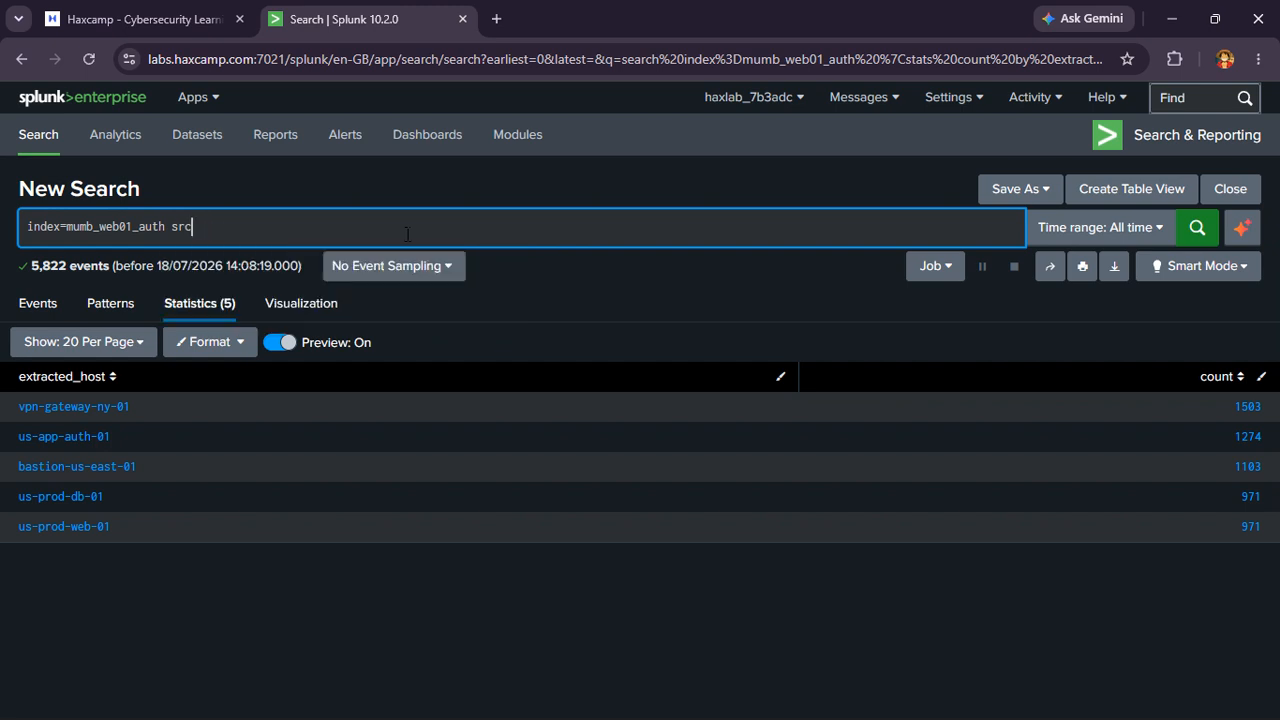
- Run index=mumb_web01_auth and filter its events to the src_ip value 185.243.115.10
key(Return)
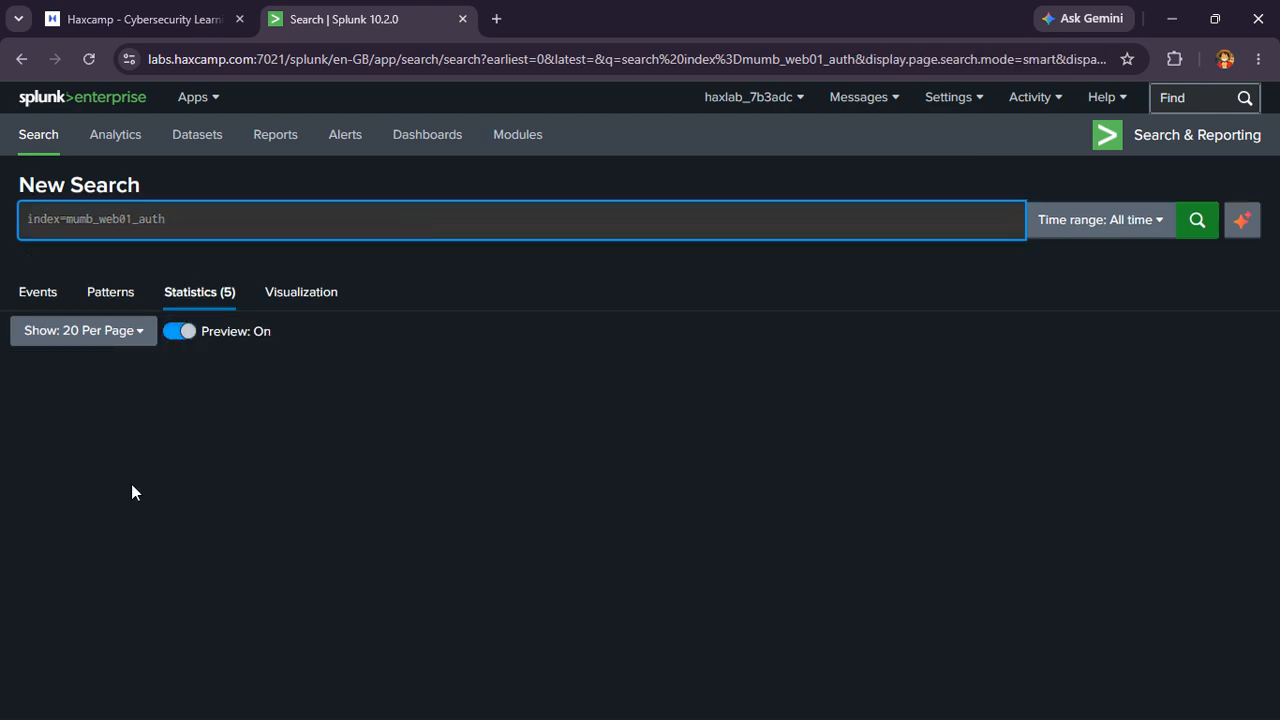
scroll(97, 543, down, 5)
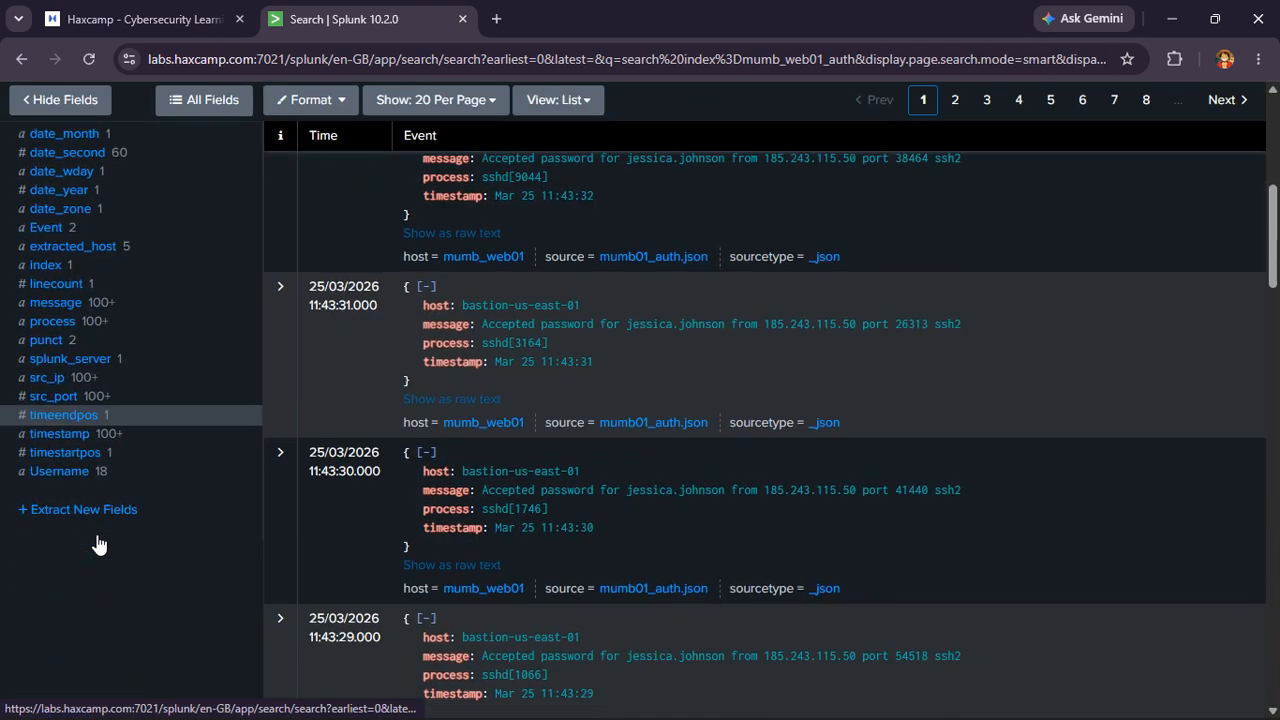
click(47, 377)
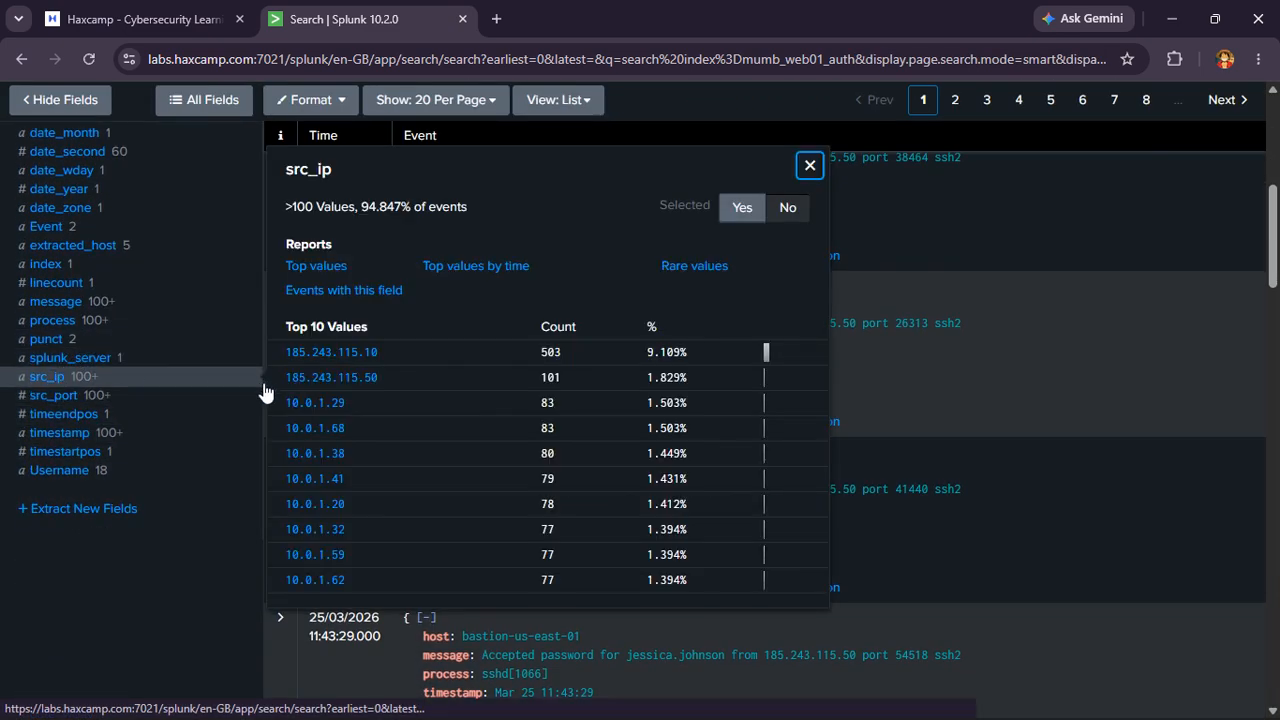
click(341, 355)
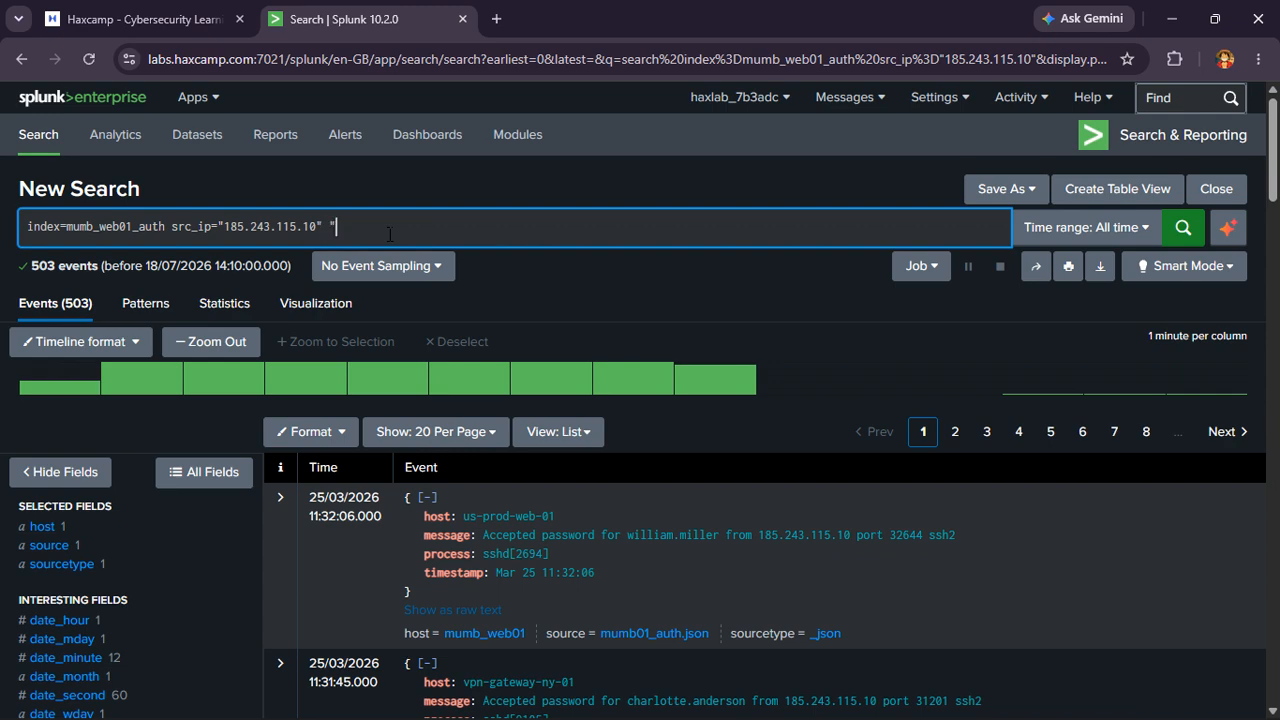
- Check the Event field's values and filter the attacker IP's events to Accepted password
scroll(87, 570, down, 3)
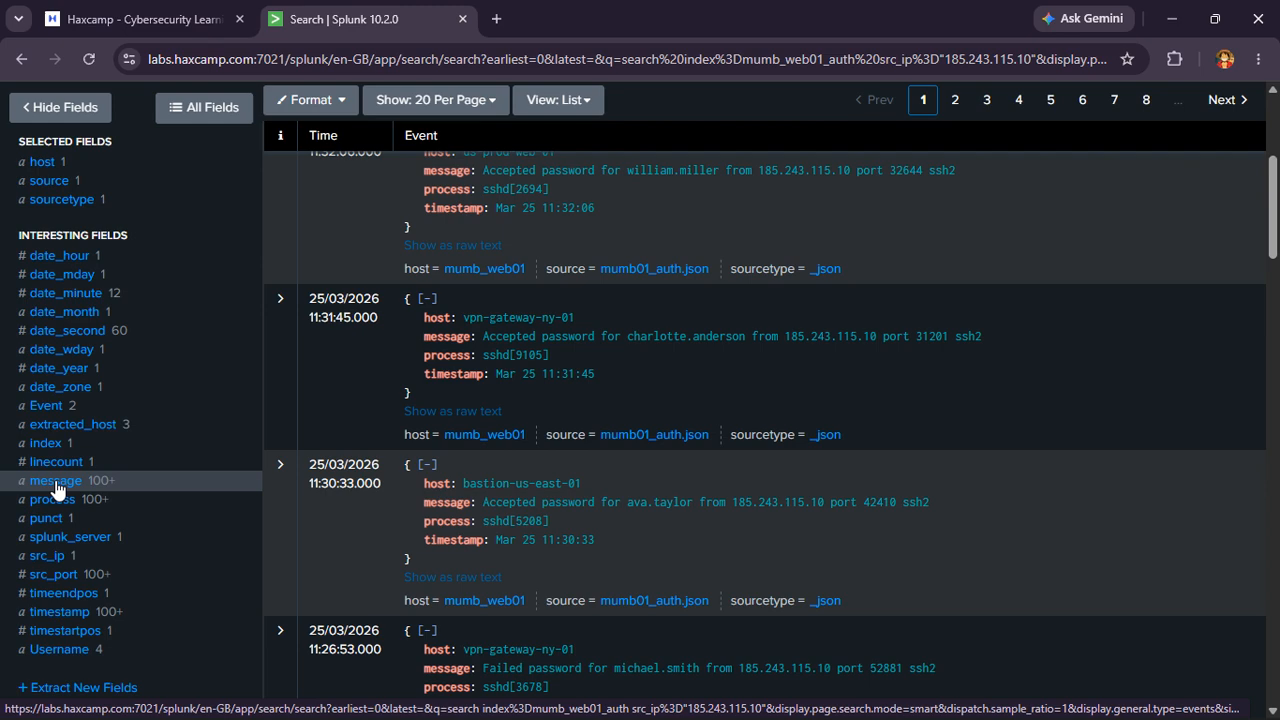
click(50, 406)
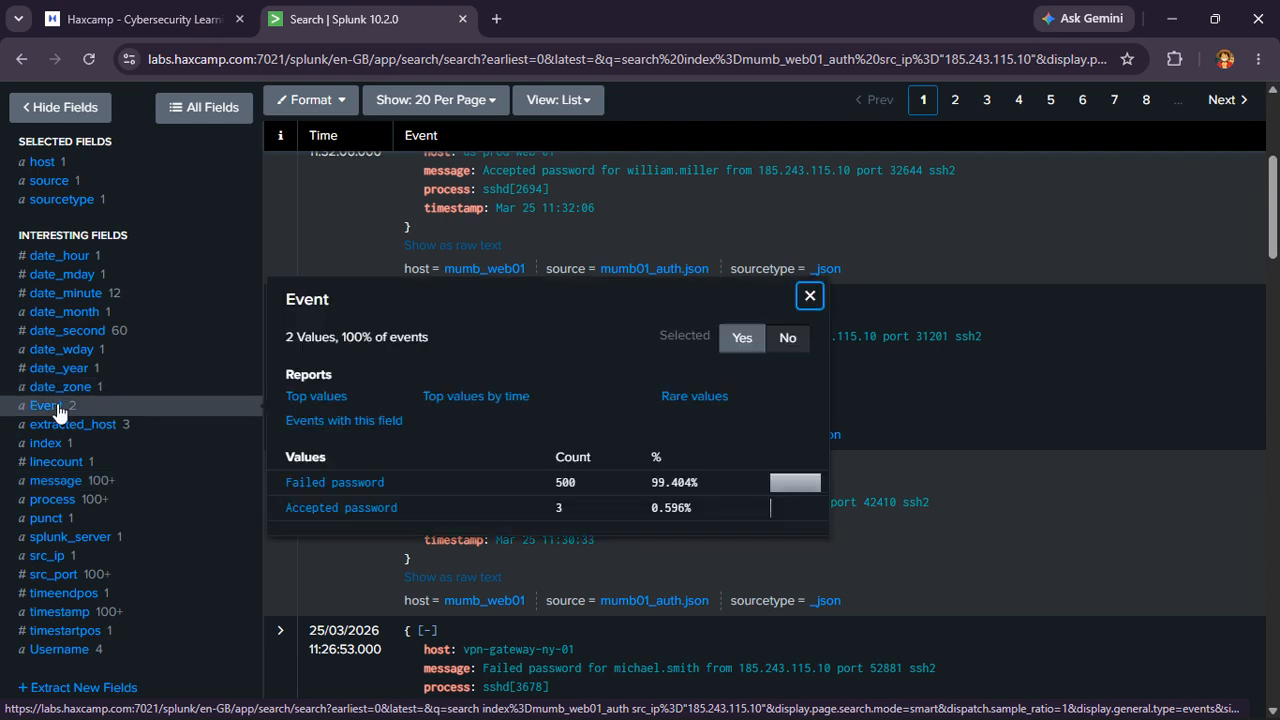
click(343, 507)
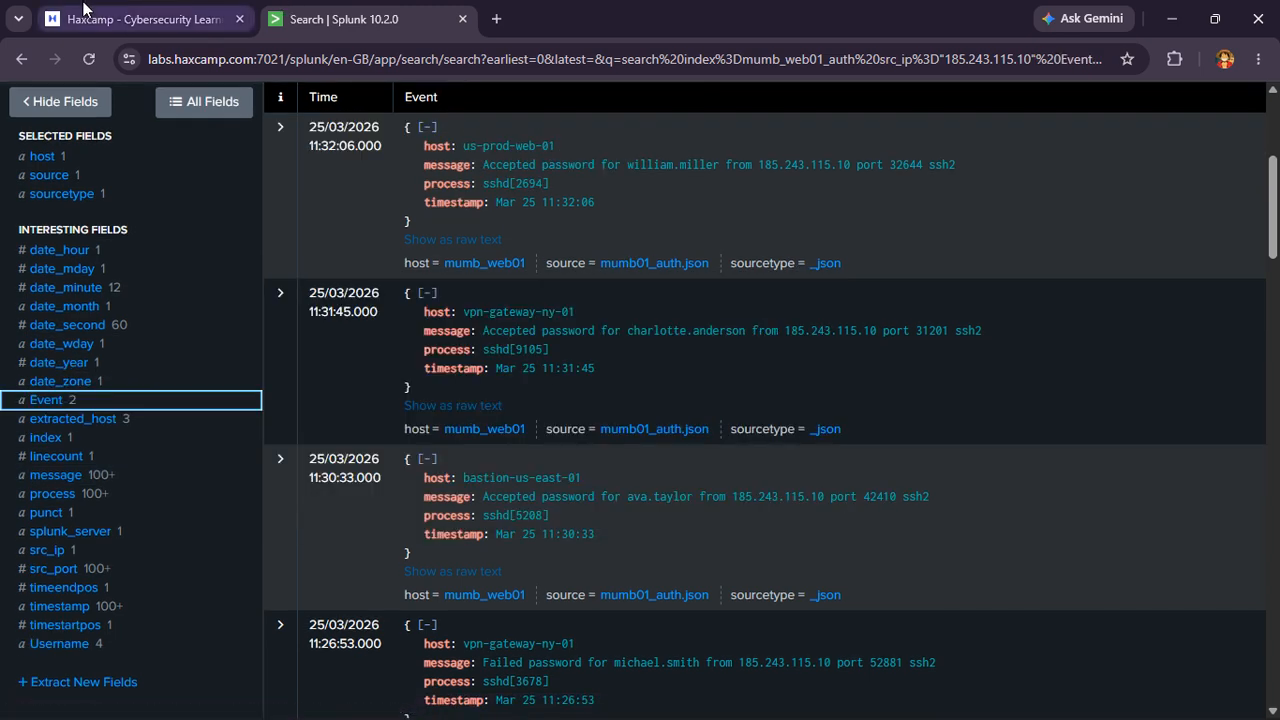
- Reduce the Event filter in the Splunk query to the plain quoted phrase "Accepted password"
click(83, 8)
click(300, 8)
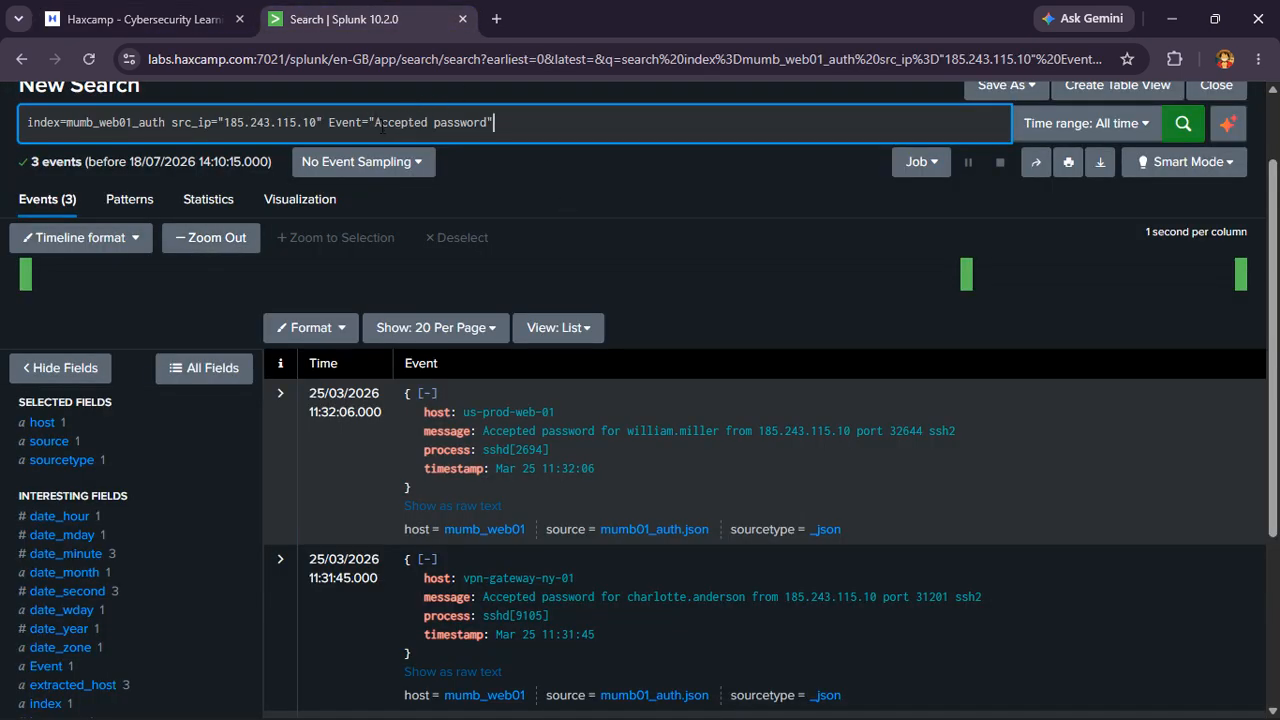
click(376, 128)
key(BackSpace)
key(BackSpace)
key(BackSpace)
key(BackSpace)
key(BackSpace)
key(BackSpace)
click(490, 133)
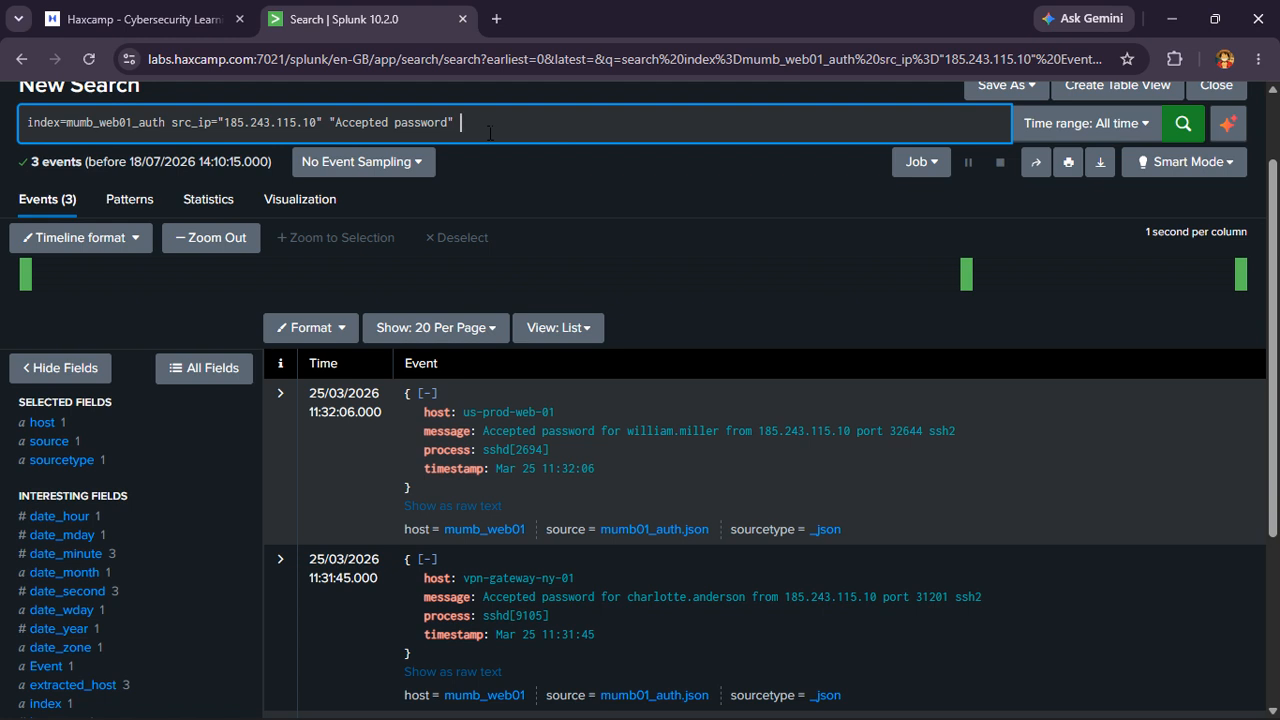
- Append sort -_time to the query and run it on the attacker IP's accepted logins
text(| sort)
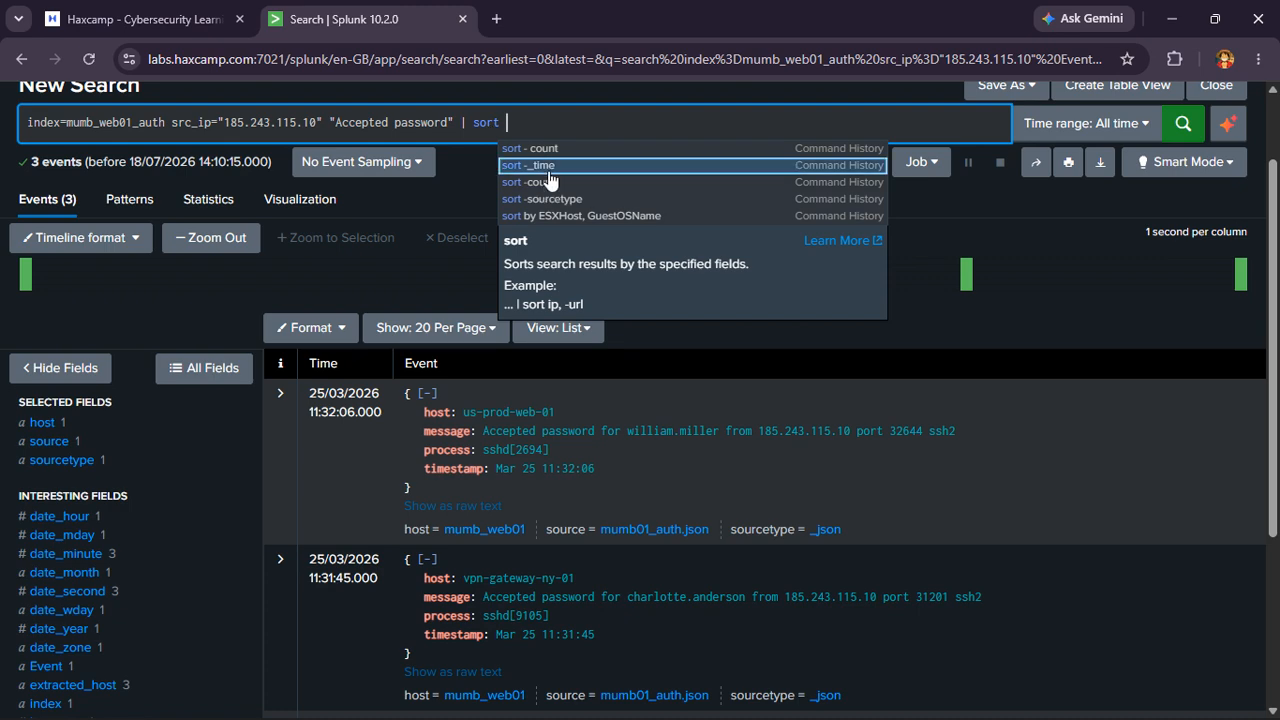
click(543, 166)
scroll(200, 457, down, 3)
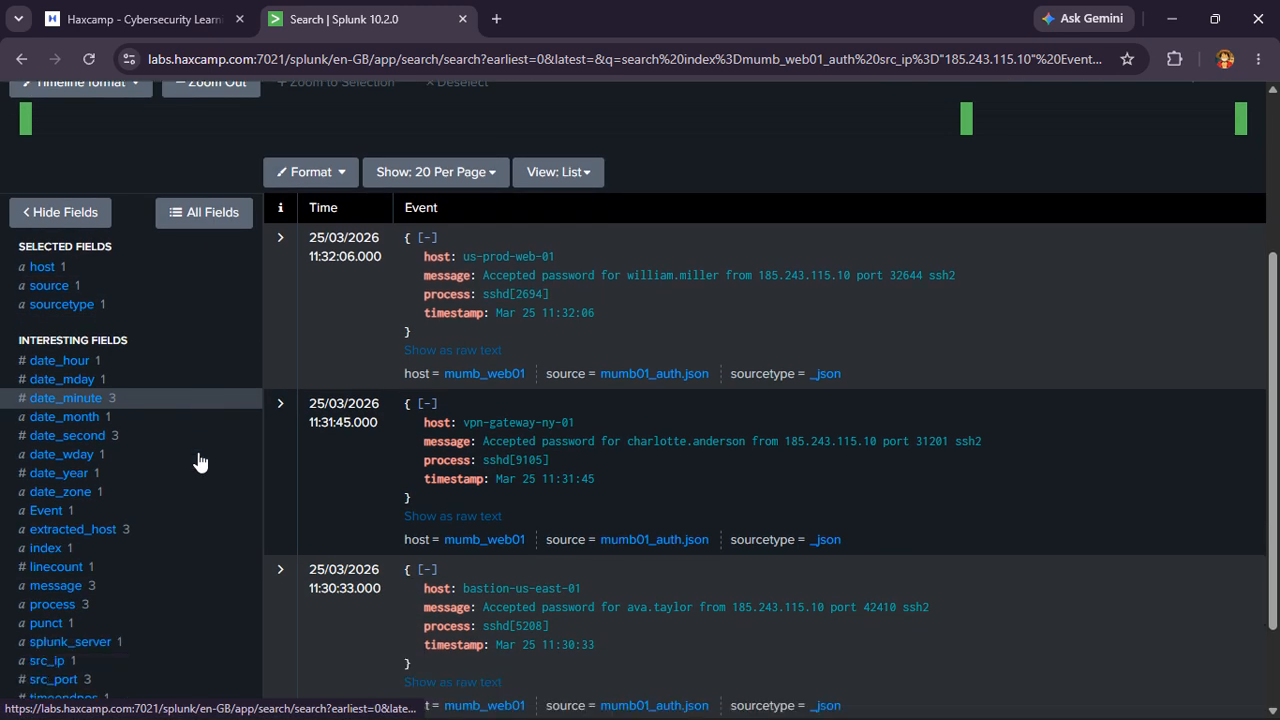
scroll(200, 460, up, 4)
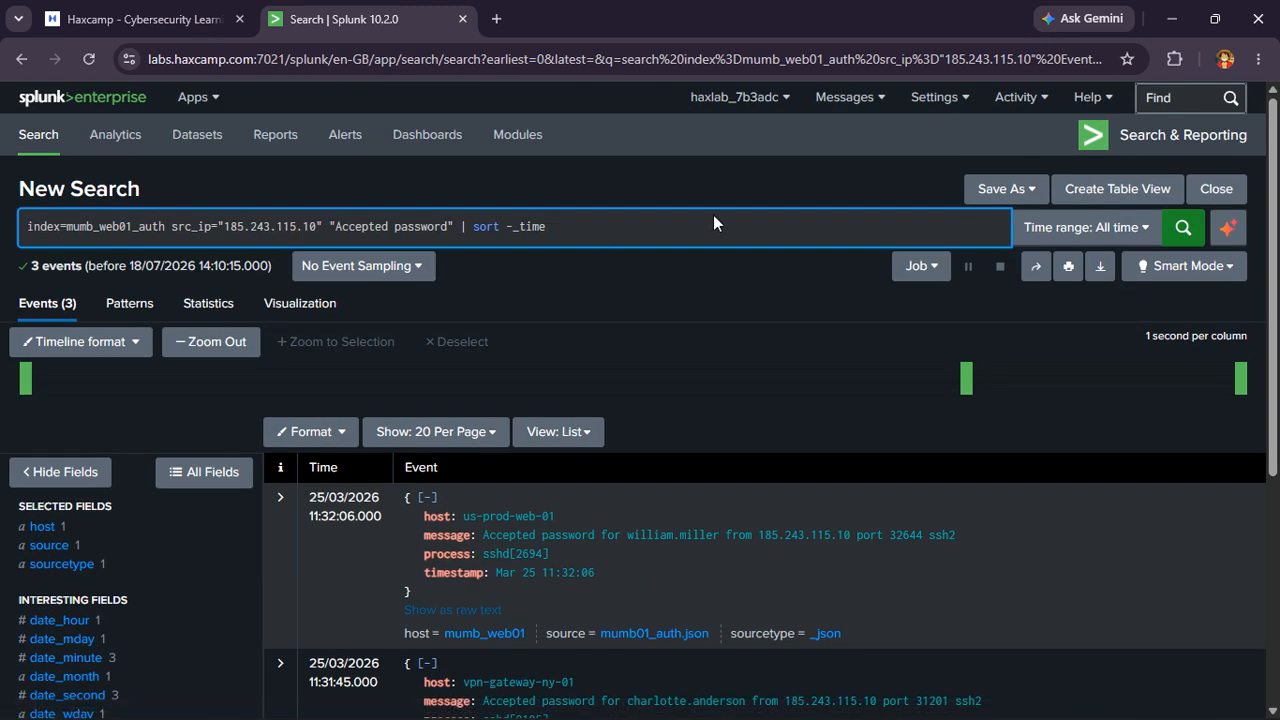
key(Return)
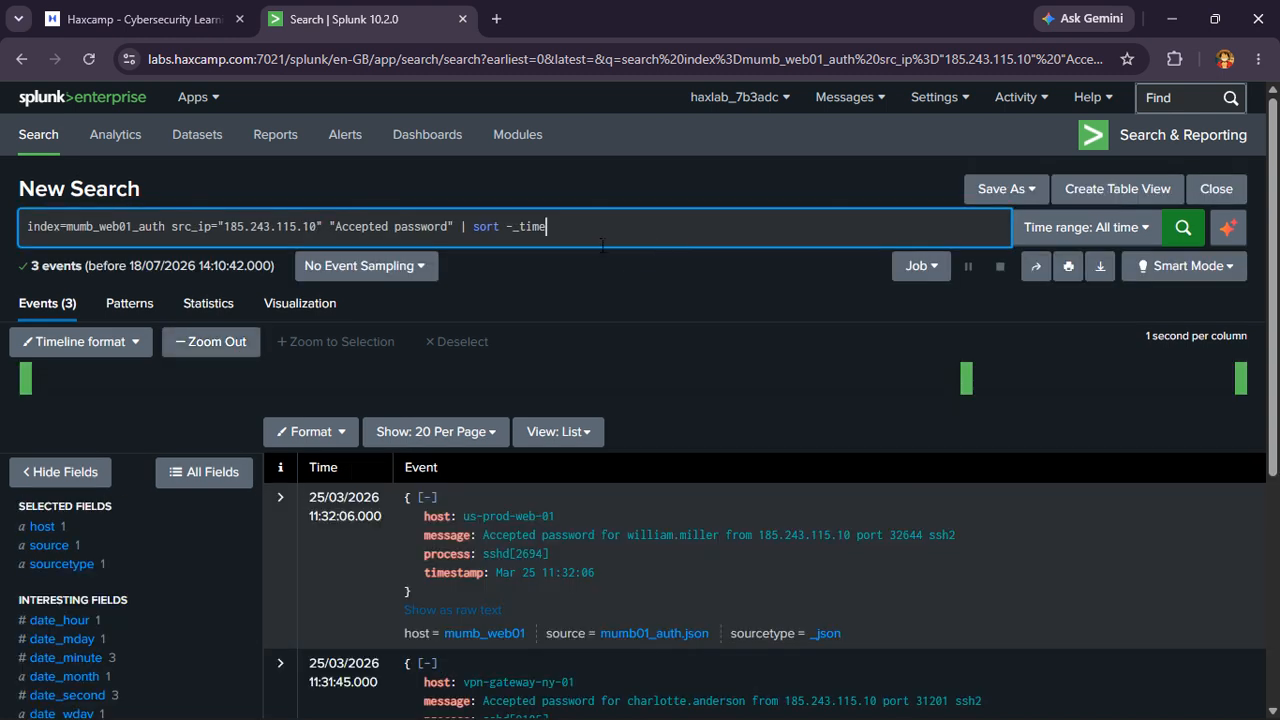
- Add a table command to the query with the _time, Event and Username fields
text(| stats)
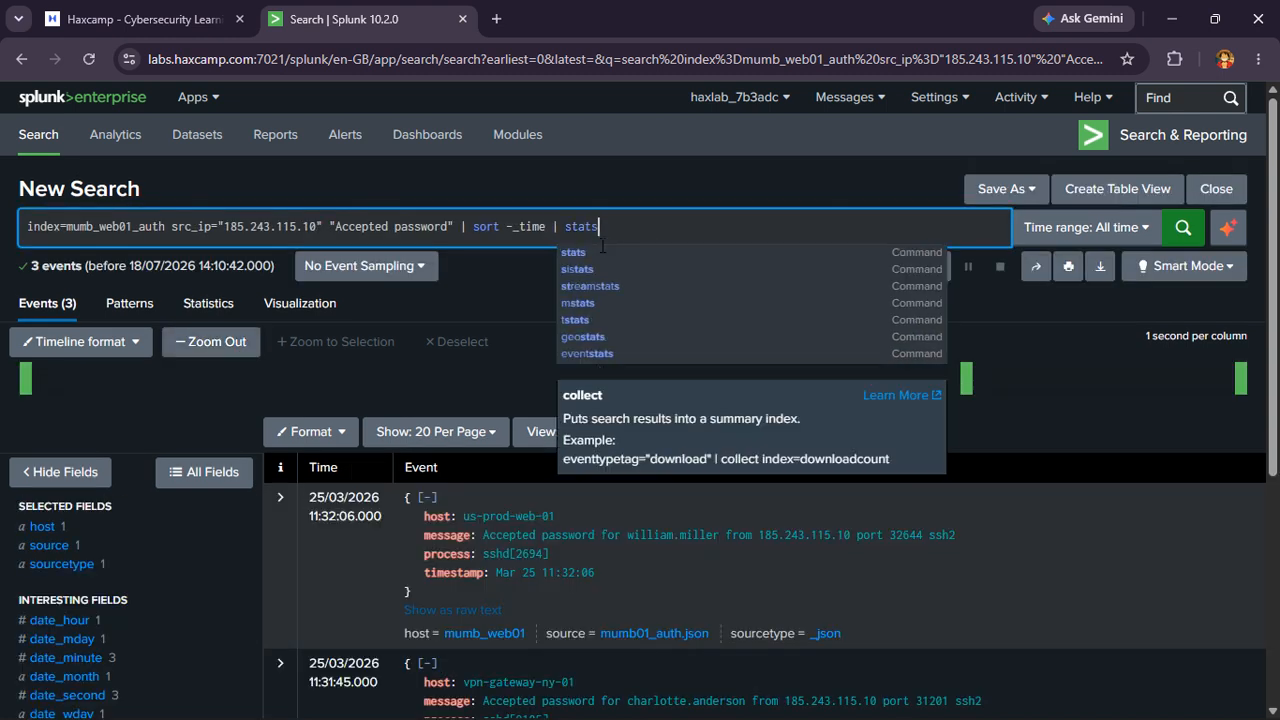
key(BackSpace)
key(BackSpace)
key(BackSpace)
key(BackSpace)
key(BackSpace)
text(ta)
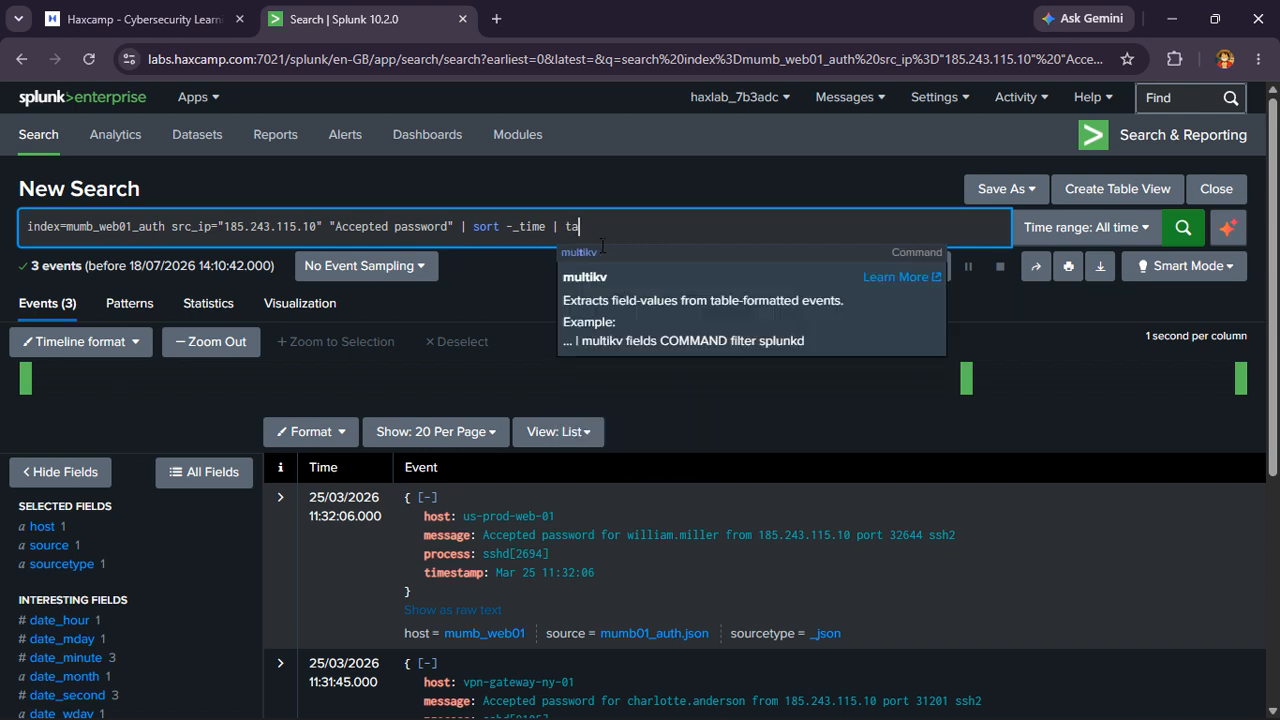
text(ble )
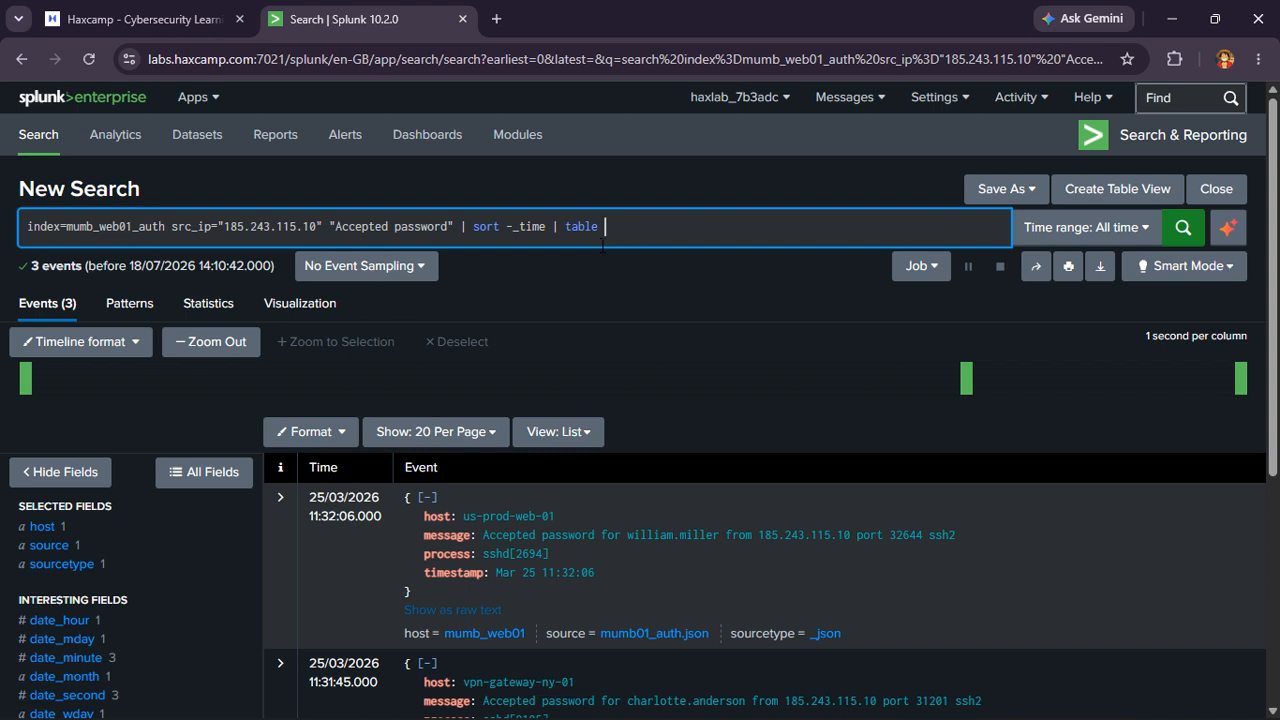
text(_time Event Username)
- Check the available field names and add extracted_host to the table's fields
scroll(190, 593, down, 3)
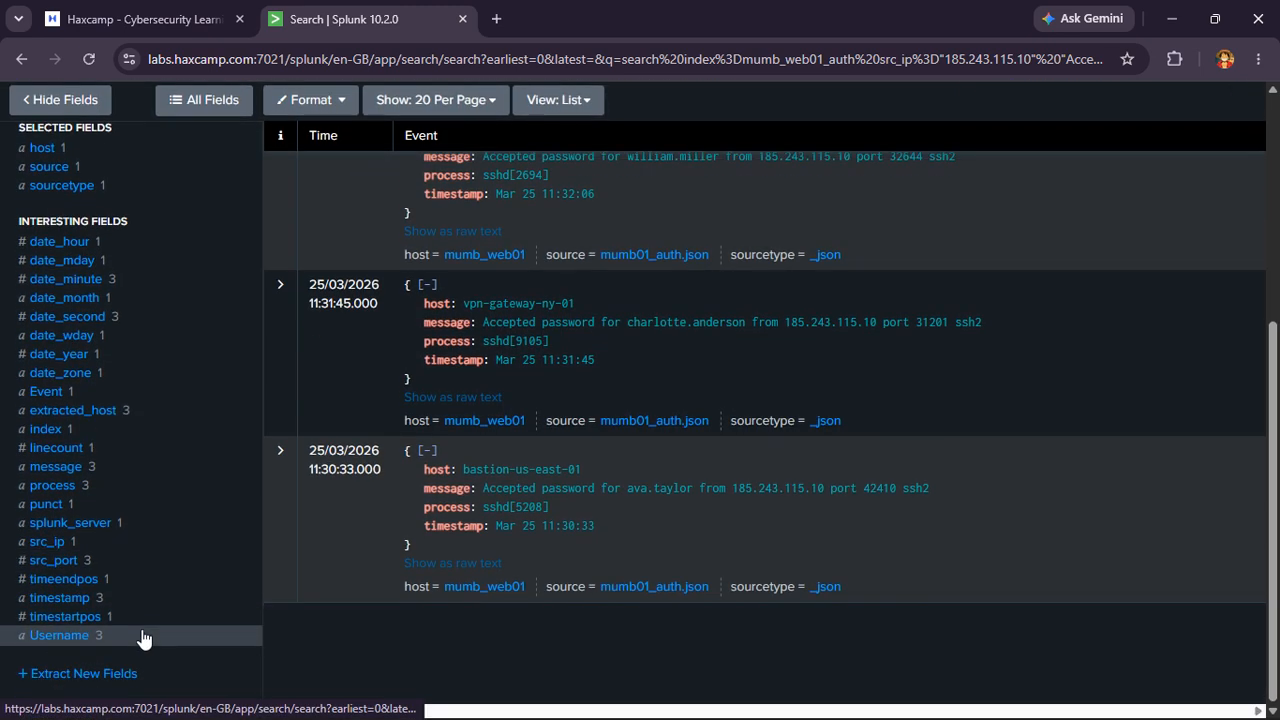
scroll(103, 440, up, 3)
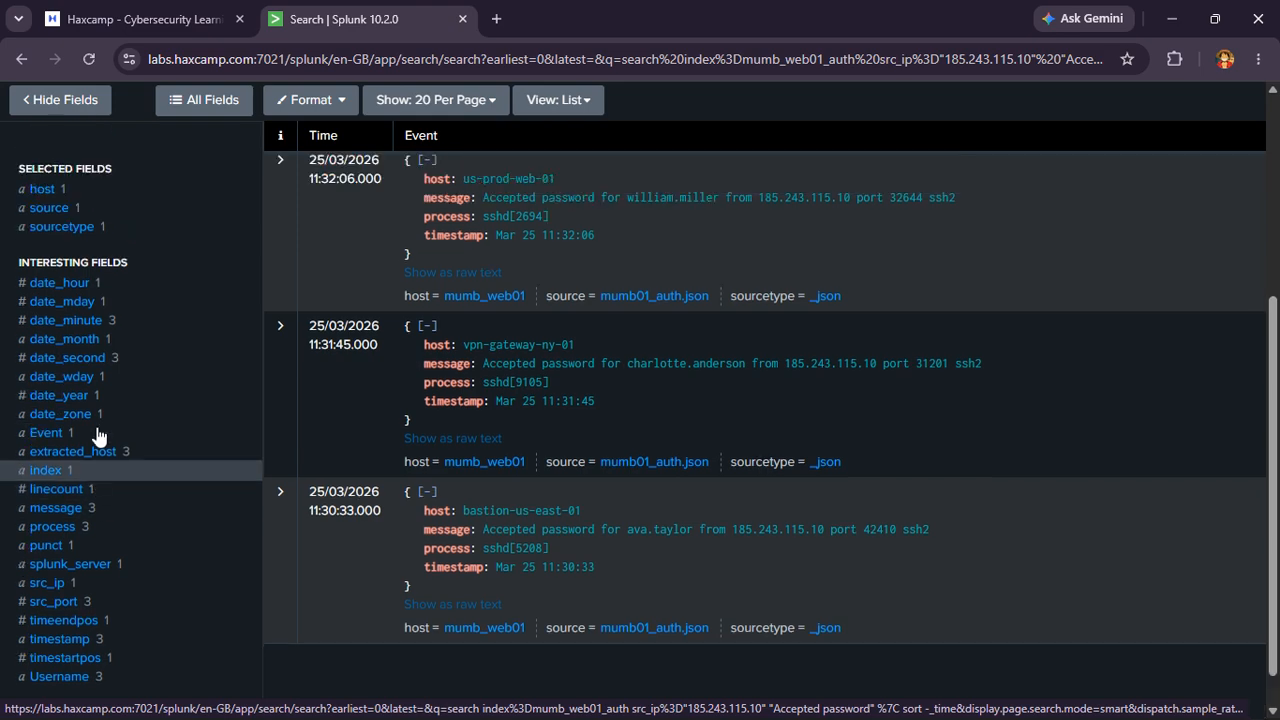
text(extr)
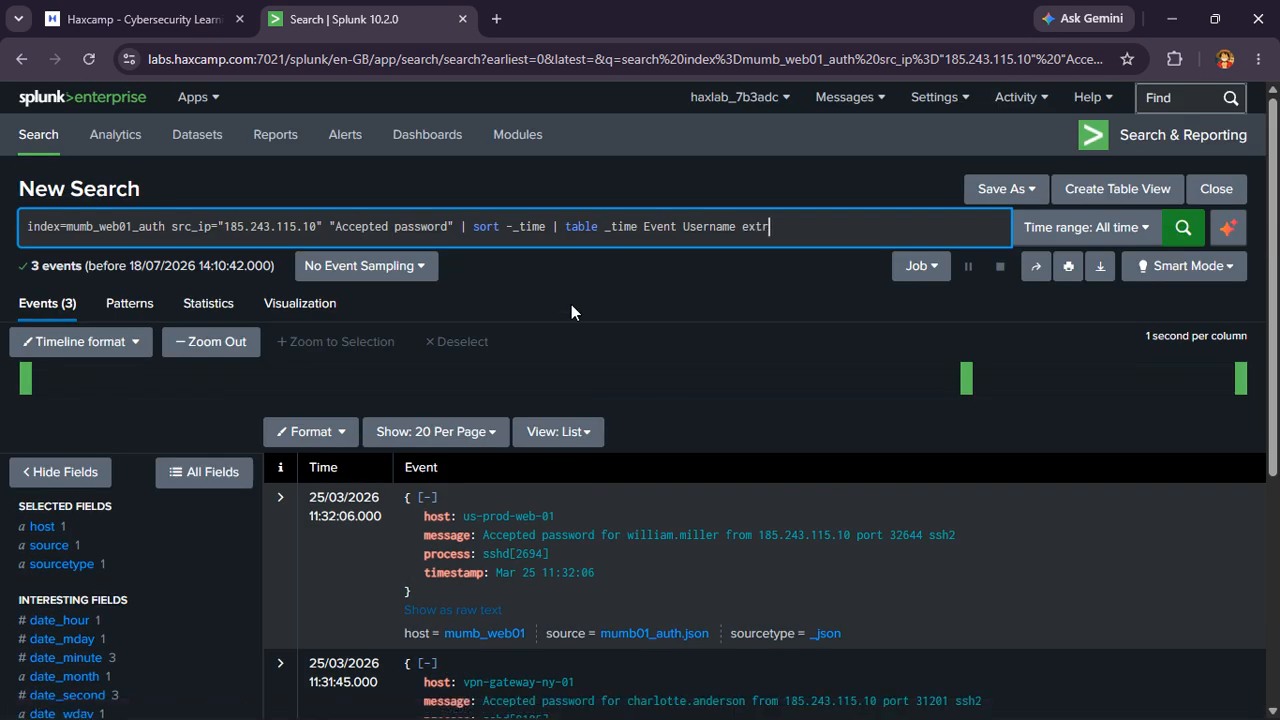
text(acted)
scroll(193, 392, down, 4)
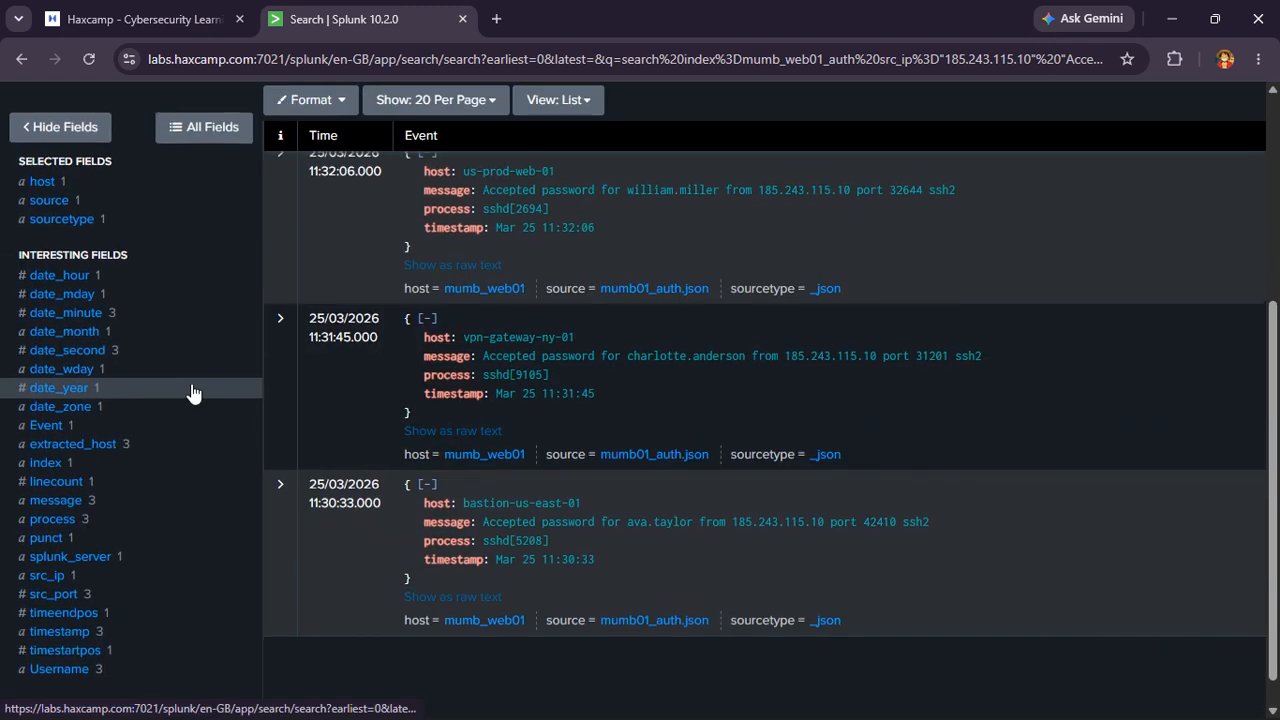
scroll(193, 392, up, 4)
text(_host)
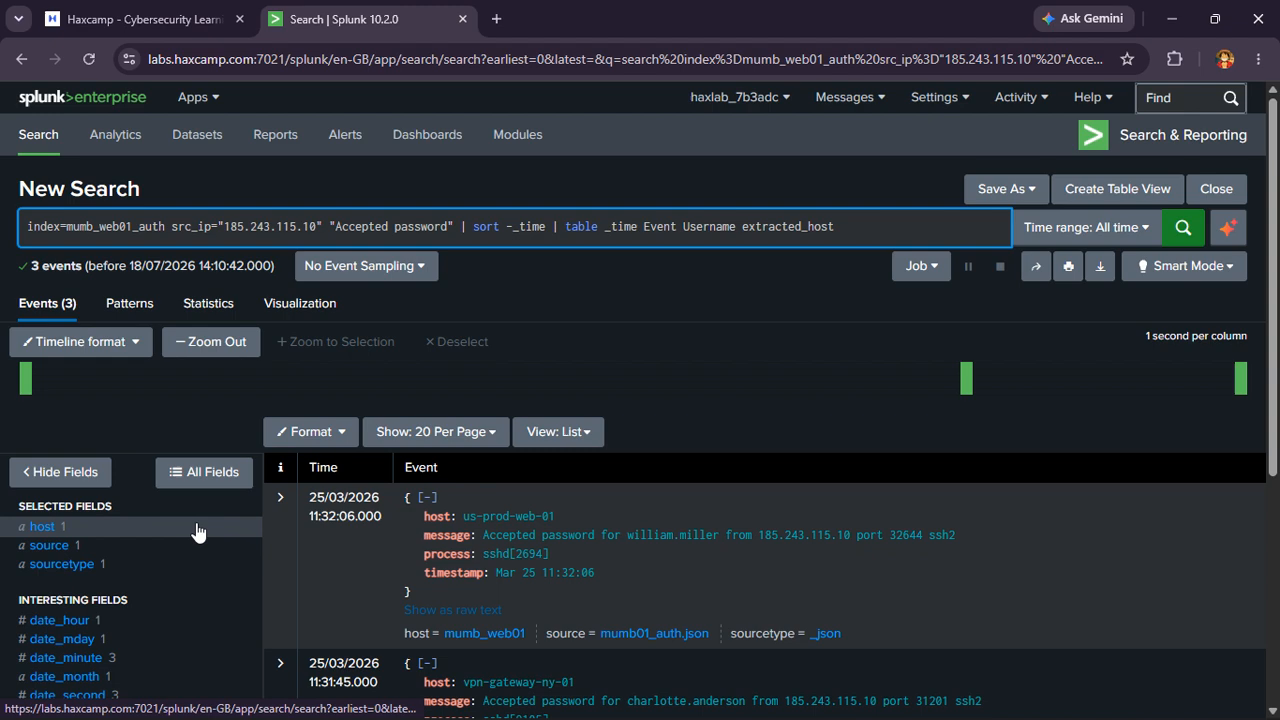
- Check the message field's values, add message to the table's fields and run the query
scroll(194, 528, down, 4)
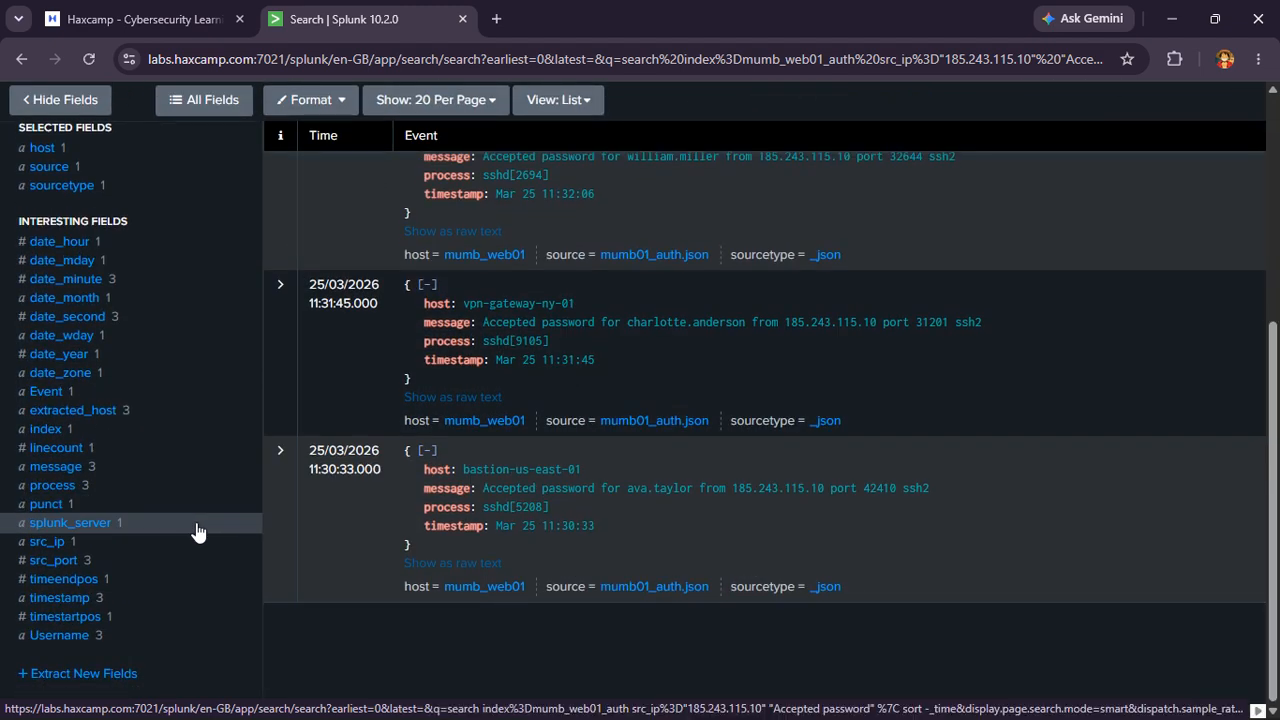
click(80, 469)
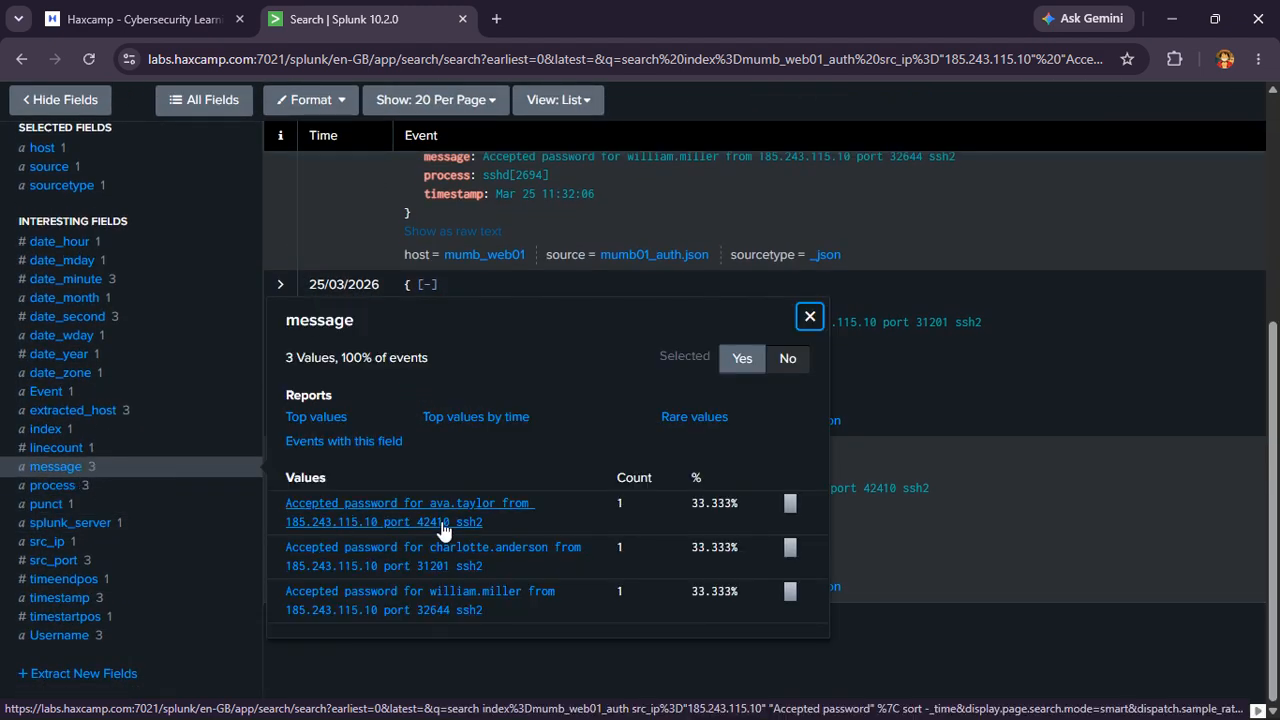
scroll(879, 336, up, 4)
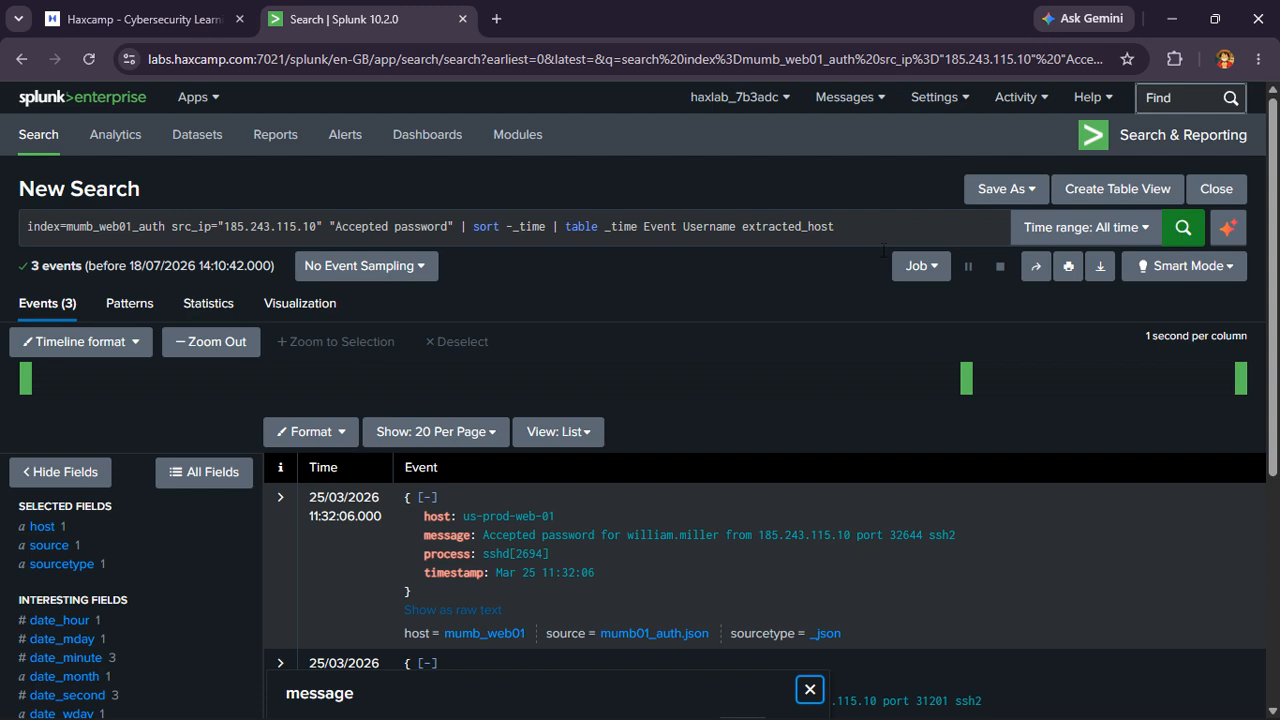
click(882, 245)
text(message)
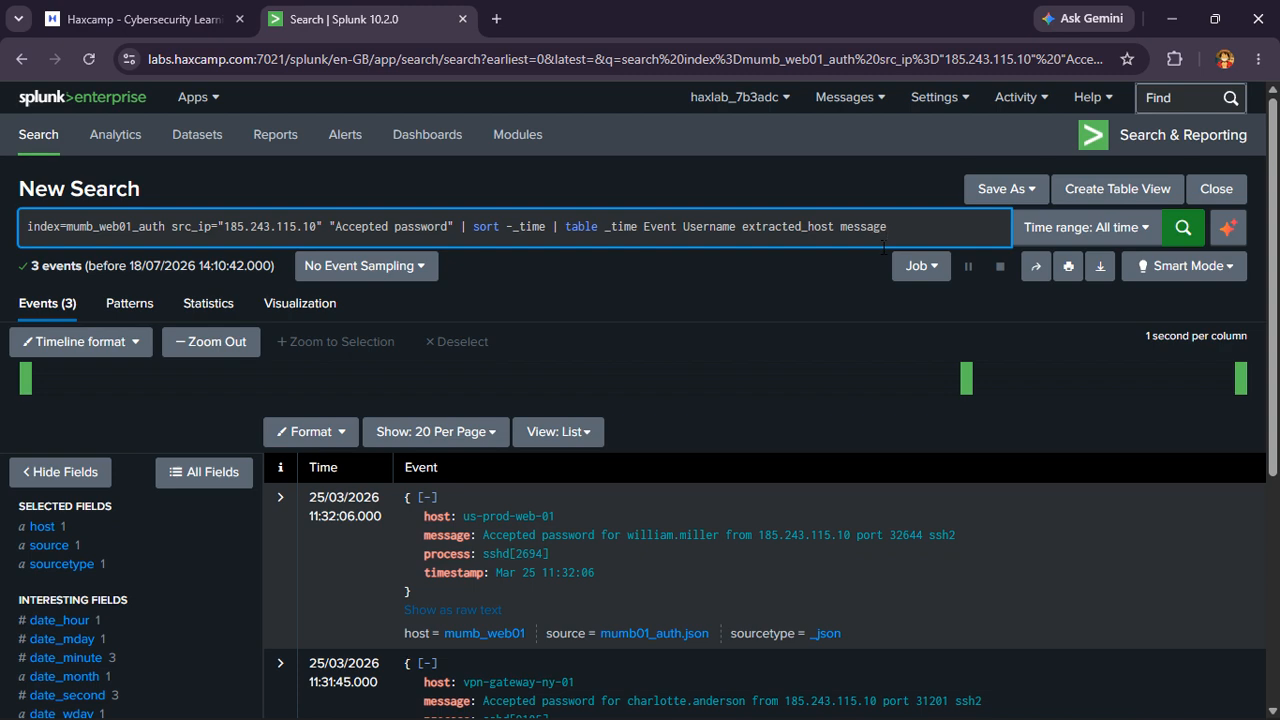
key(Return)
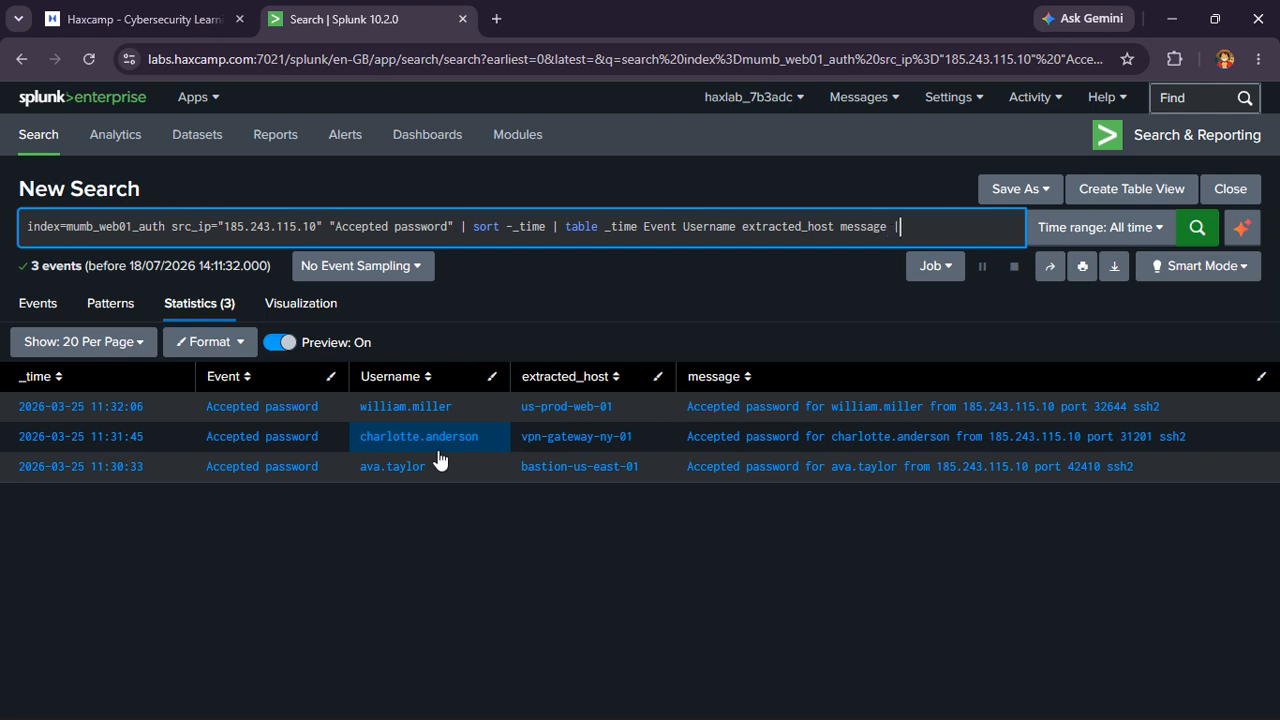
- Try sorting the accepted-login table with sort -count and remove that command again
text(rt)
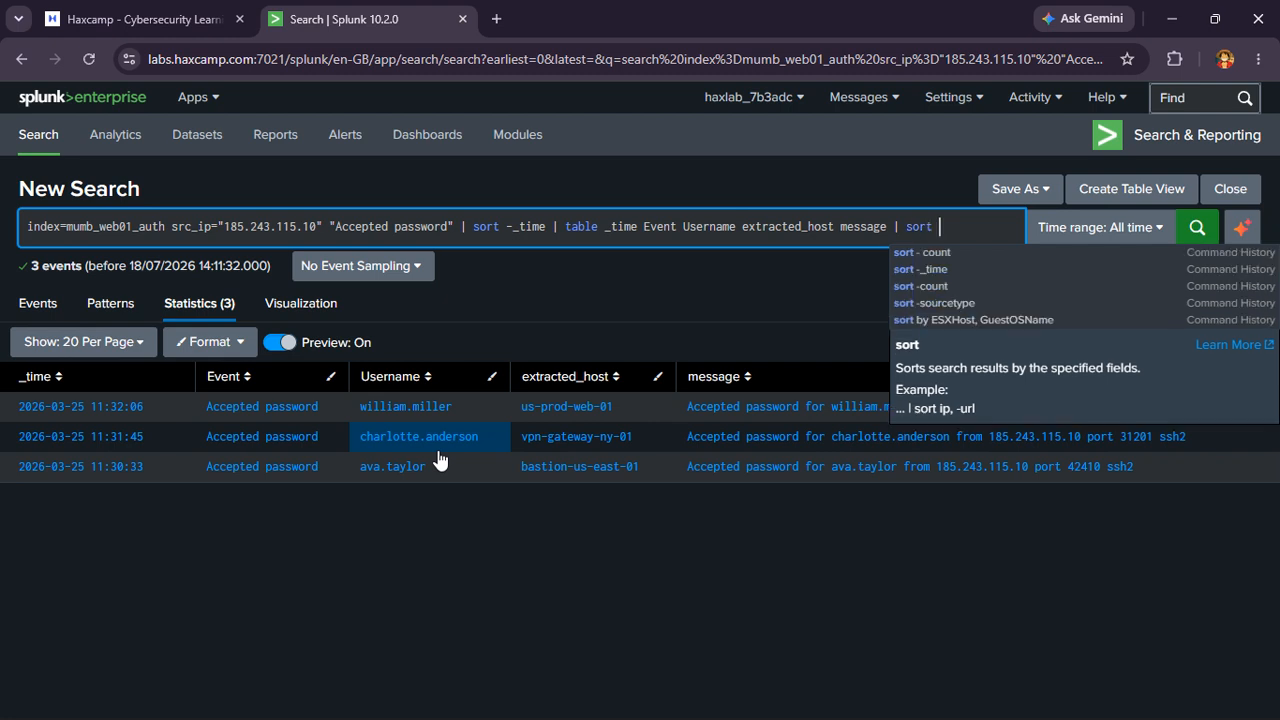
text( -count)
key(Return)
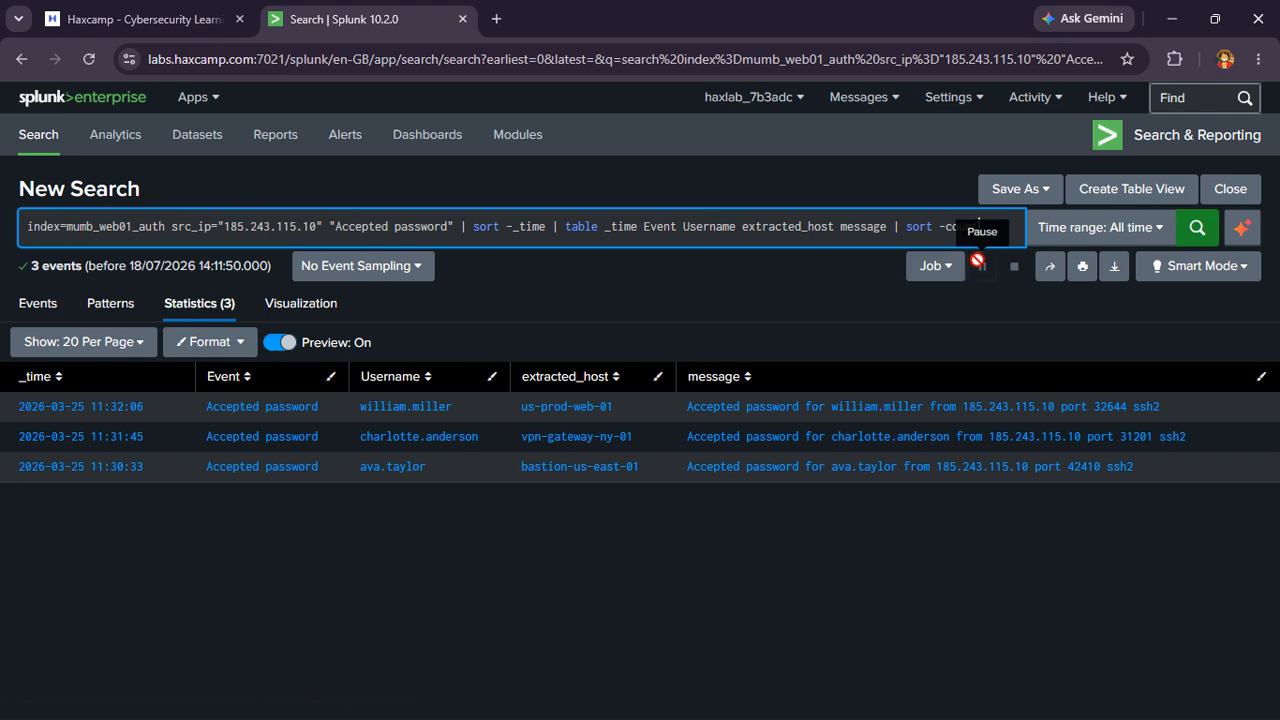
key(BackSpace)
key(BackSpace)
key(BackSpace)
key(BackSpace)
key(BackSpace)
key(BackSpace)
key(BackSpace)
key(BackSpace)
key(BackSpace)
key(BackSpace)
key(BackSpace)
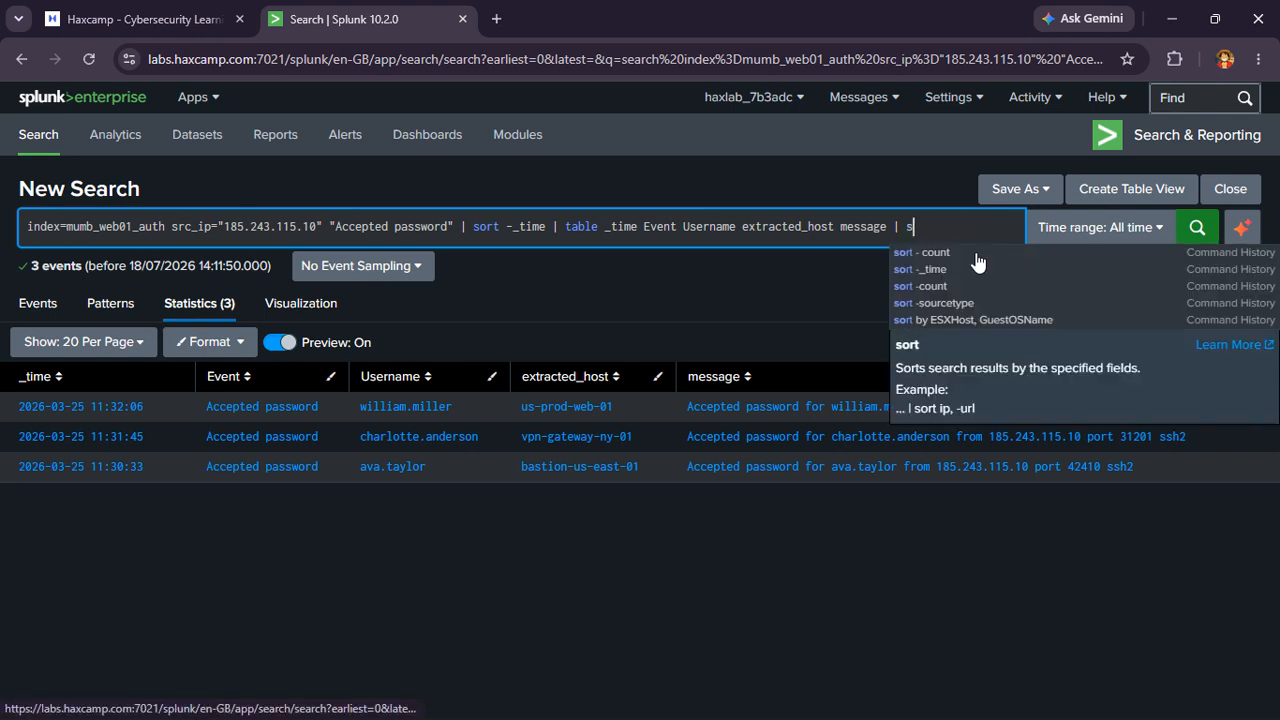
- Try the head command on the login table, remove it and rerun the query without it
text(head)
key(Return)
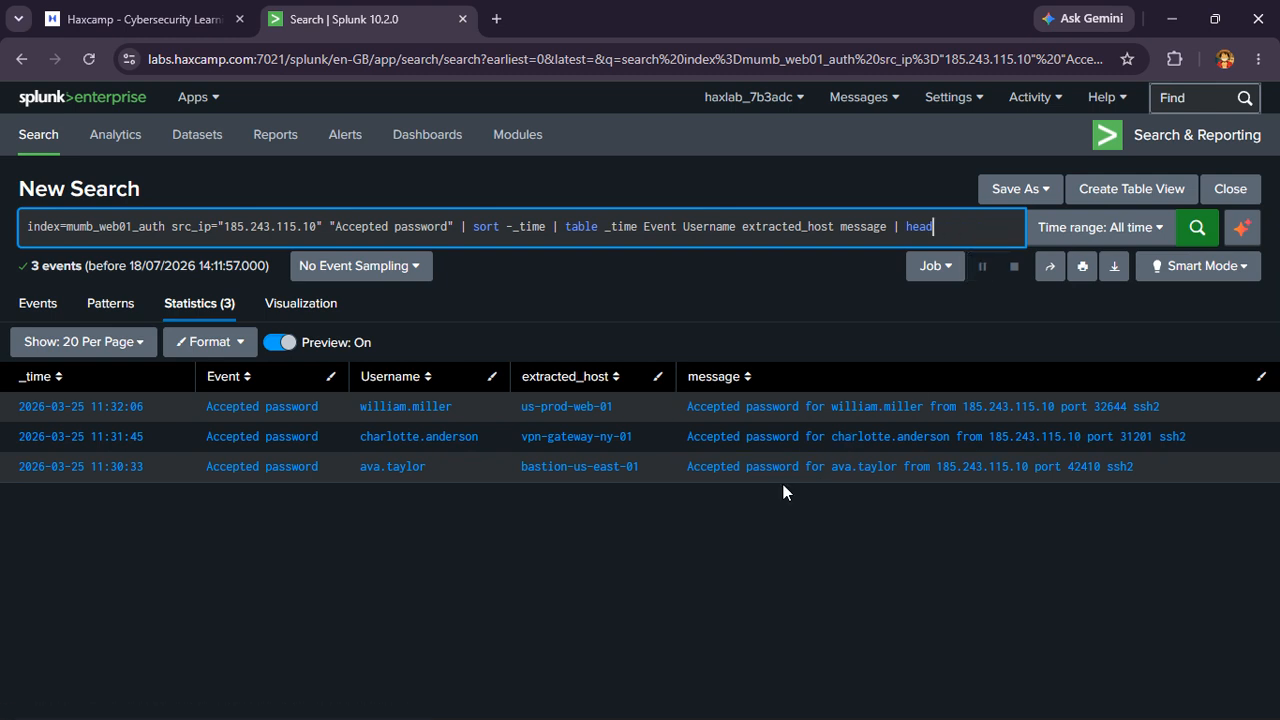
key(BackSpace)
key(BackSpace)
key(BackSpace)
key(BackSpace)
key(BackSpace)
key(BackSpace)
key(BackSpace)
key(Return)
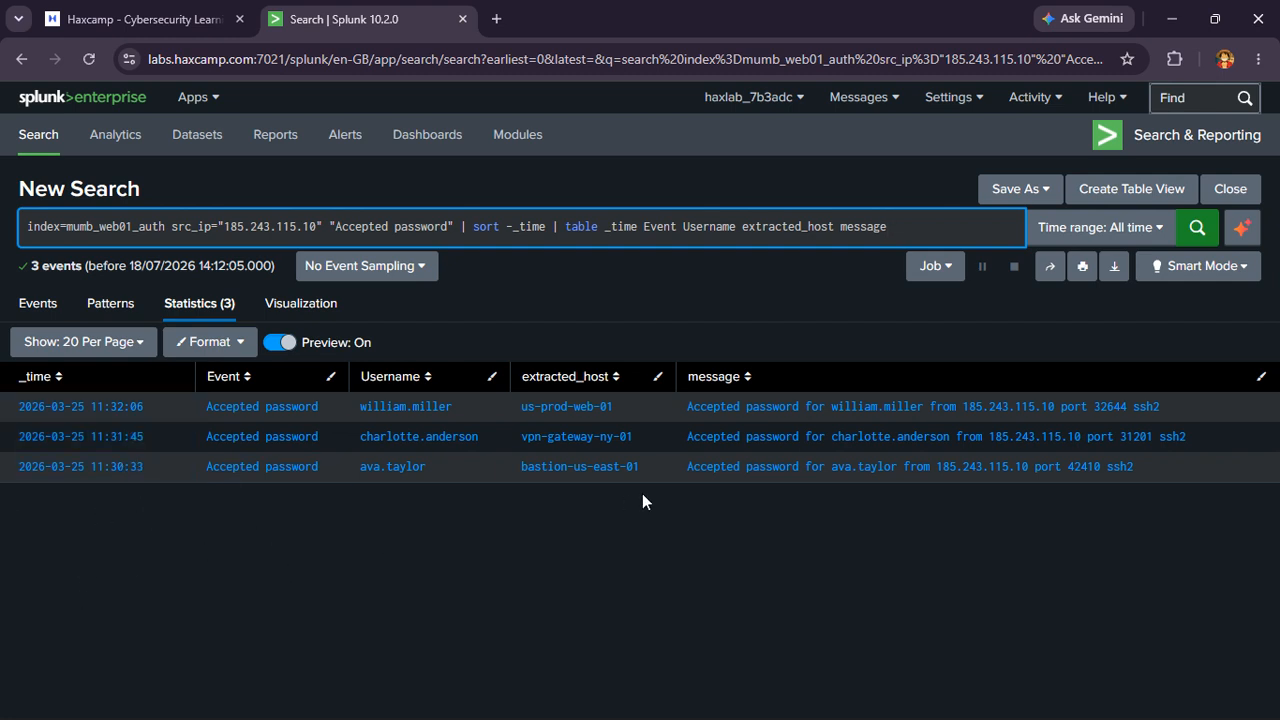
- Copy the earliest login's host, bastion-us-east-01, submit it as Haxcamp's question 4 answer and dismiss the completion dialog
click(160, 19)
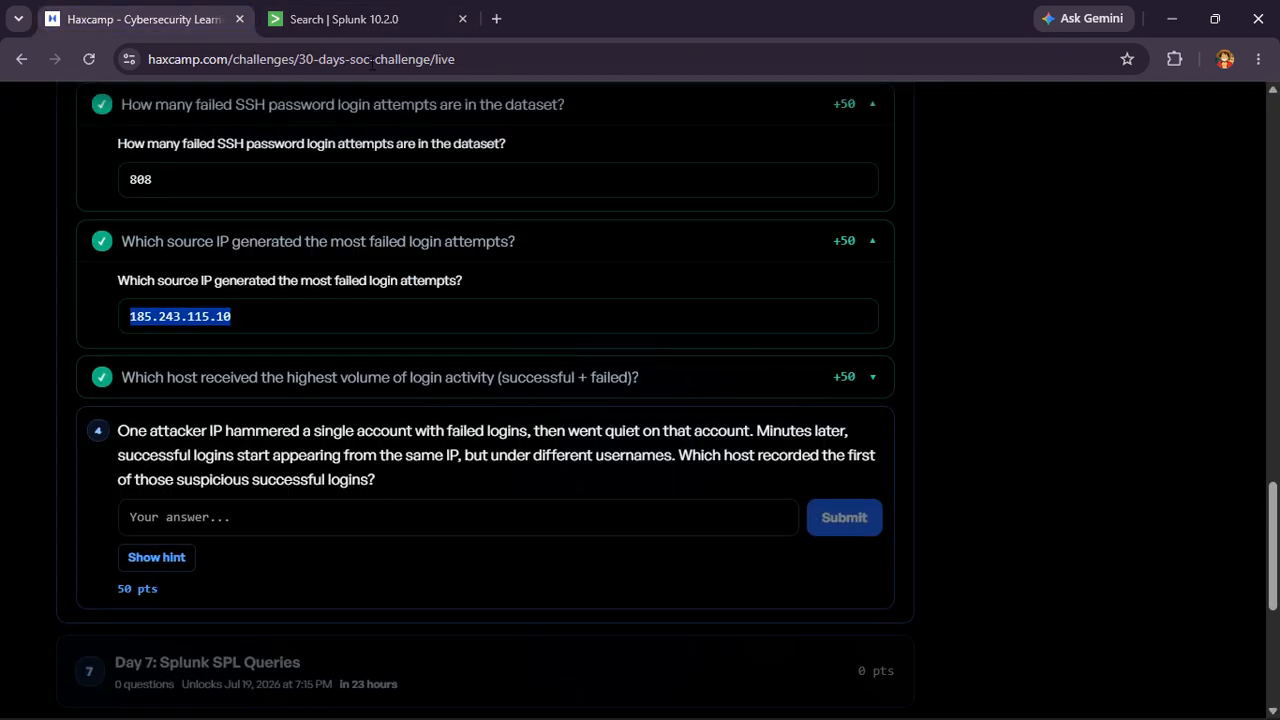
click(325, 19)
drag(663, 474, 529, 474)
key(ctrl+c)
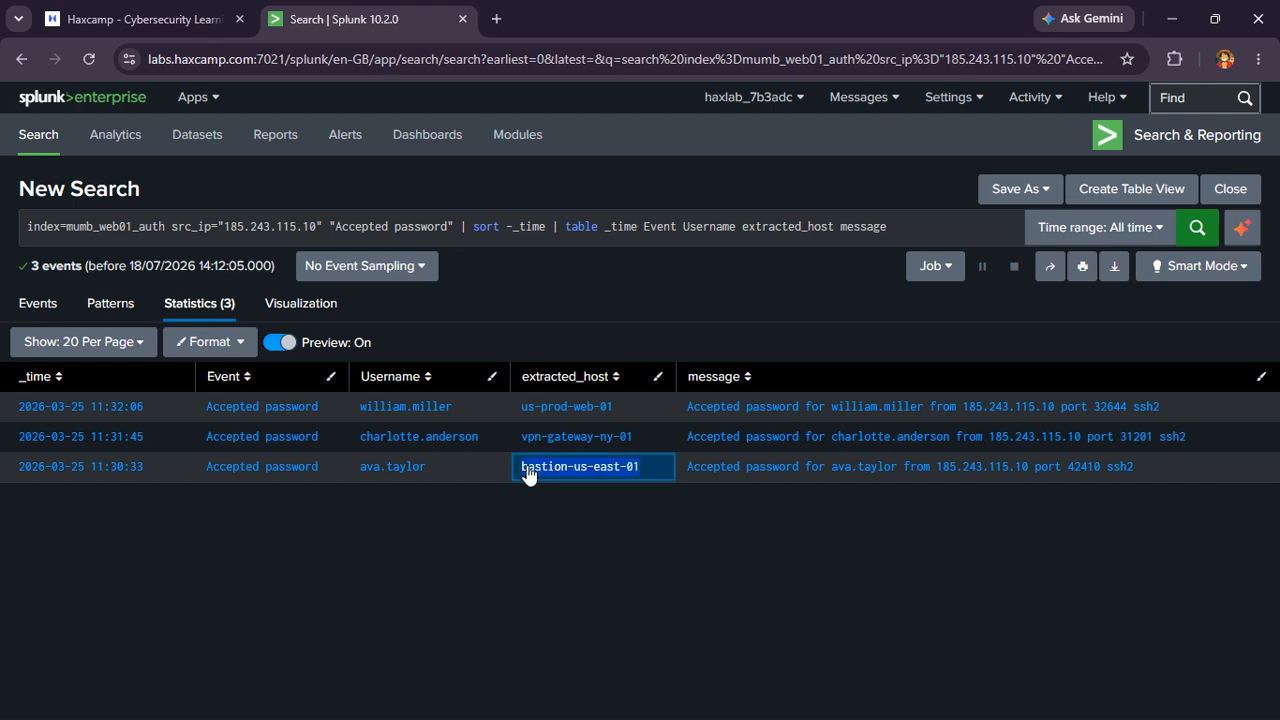
click(79, 8)
click(295, 518)
key(ctrl+v)
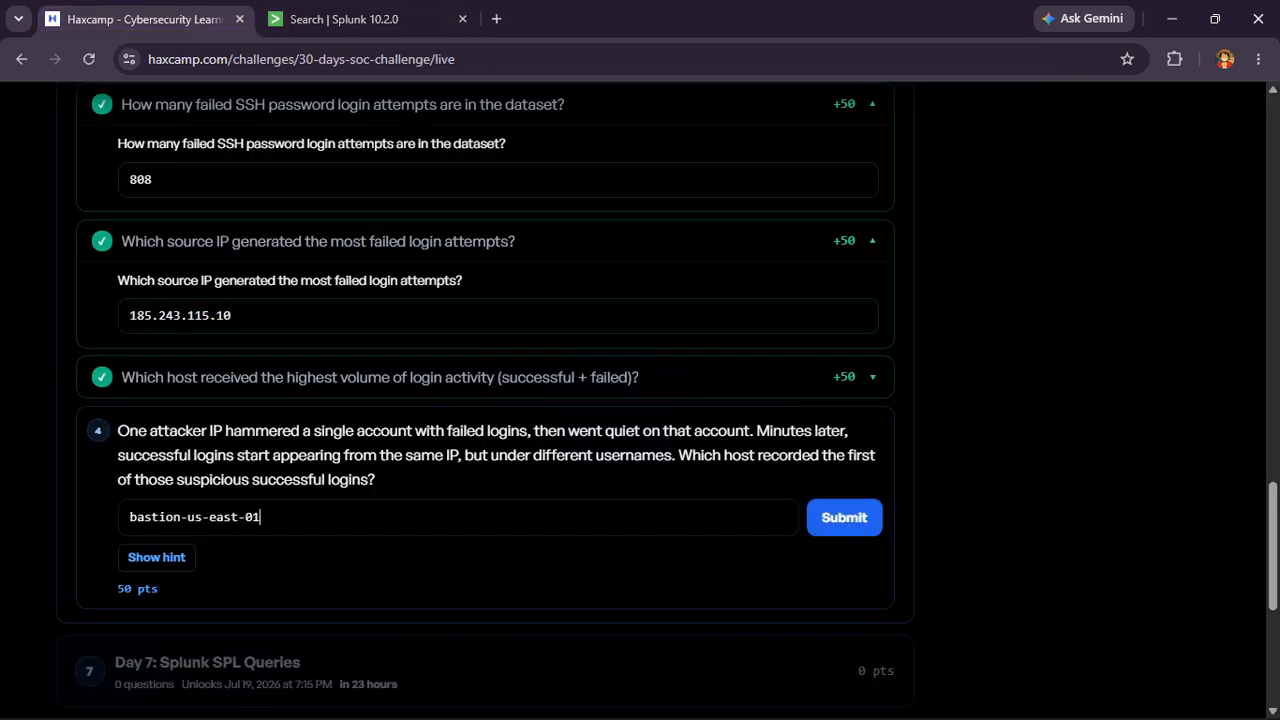
key(Return)
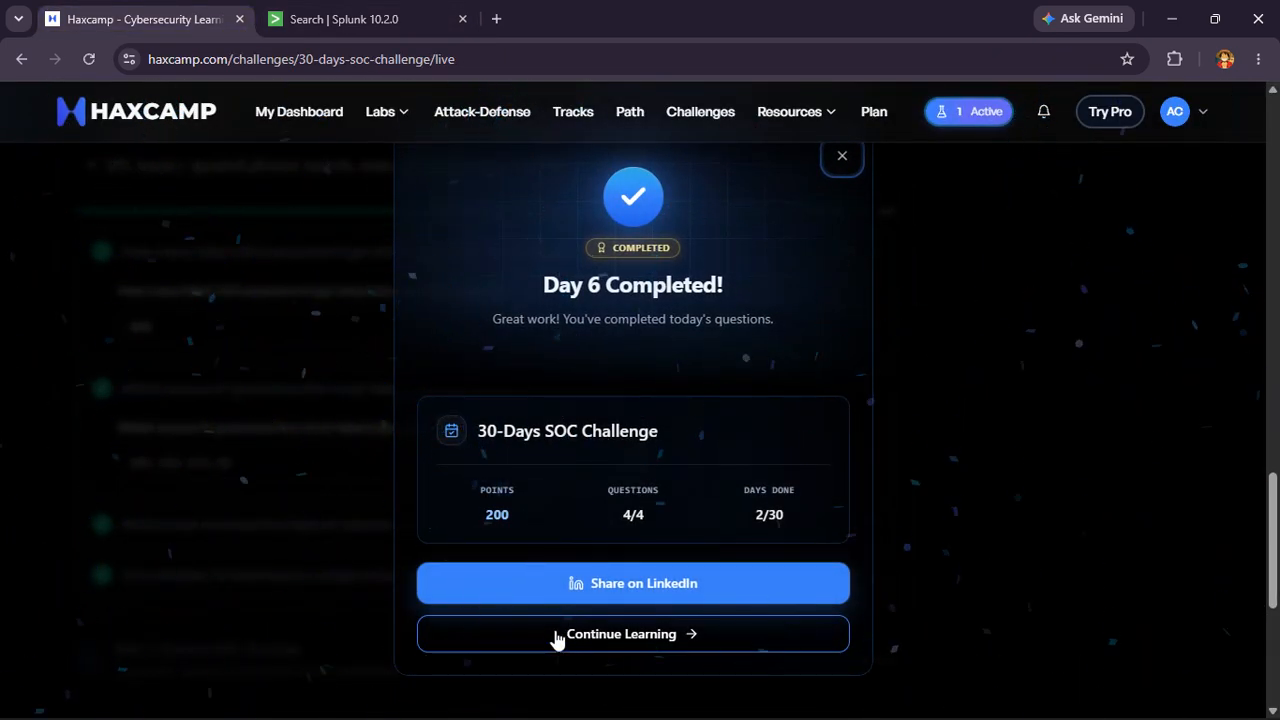
click(557, 638)
- Collapse the answered questions about failed SSH login attempts and the top source IP
scroll(497, 503, up, 1)
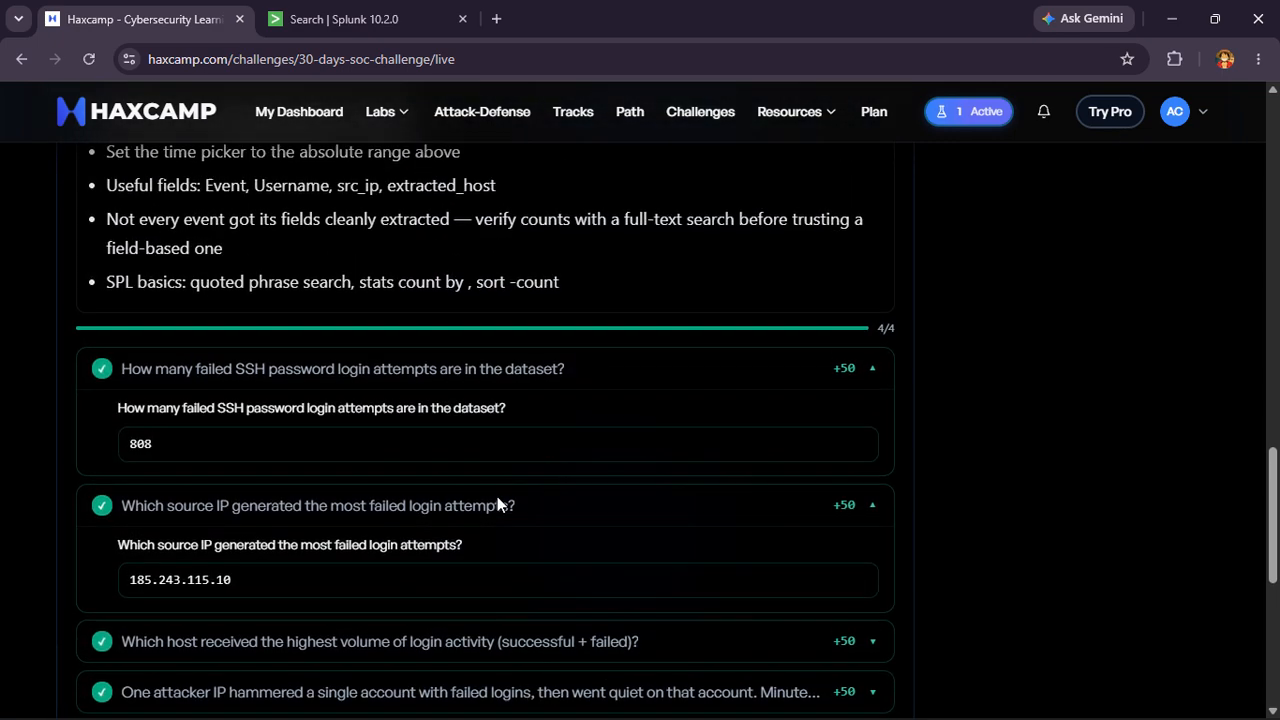
click(546, 377)
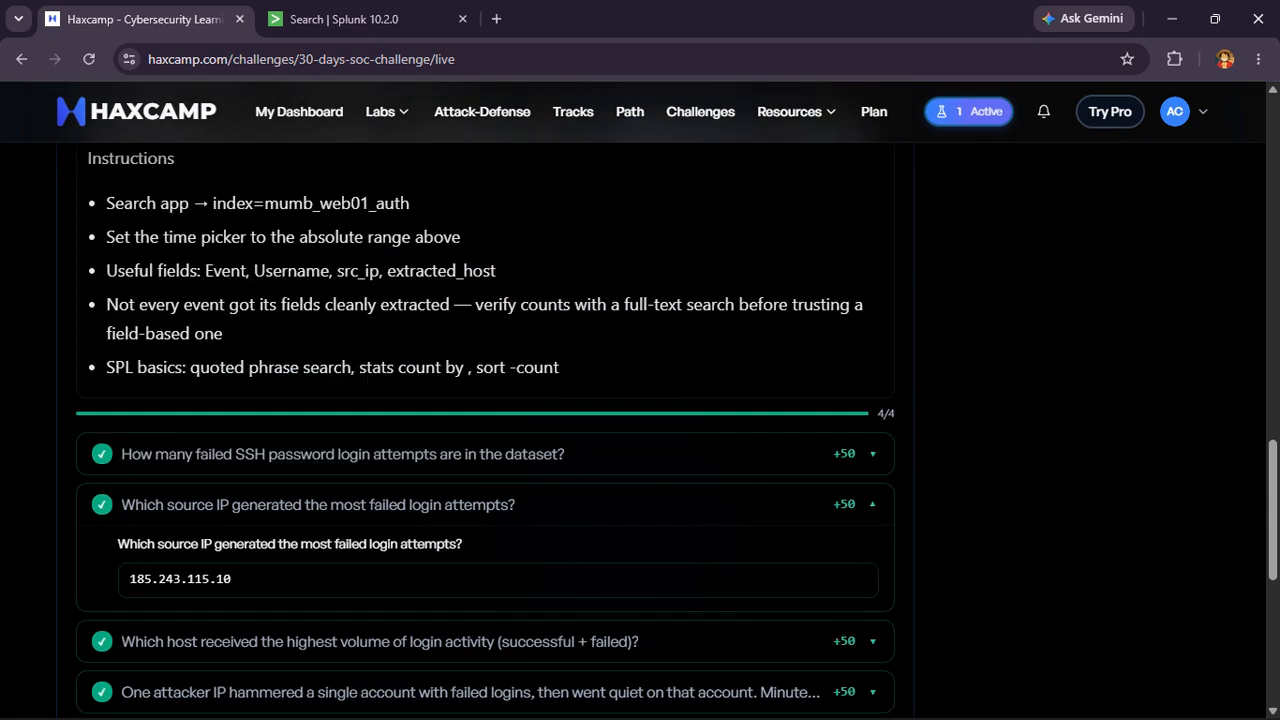
click(430, 490)
scroll(430, 489, down, 2)
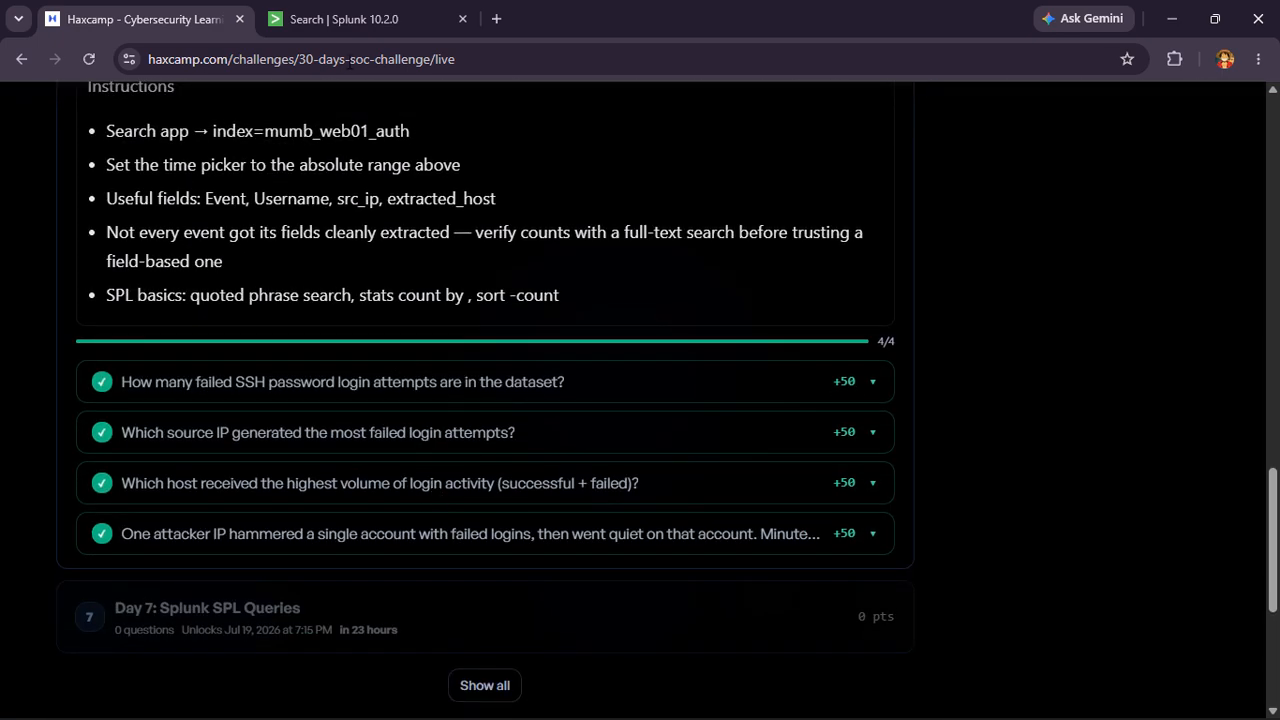
- Return to Splunk, reduce the query to index=mumb_web01_auth and run it
click(342, 20)
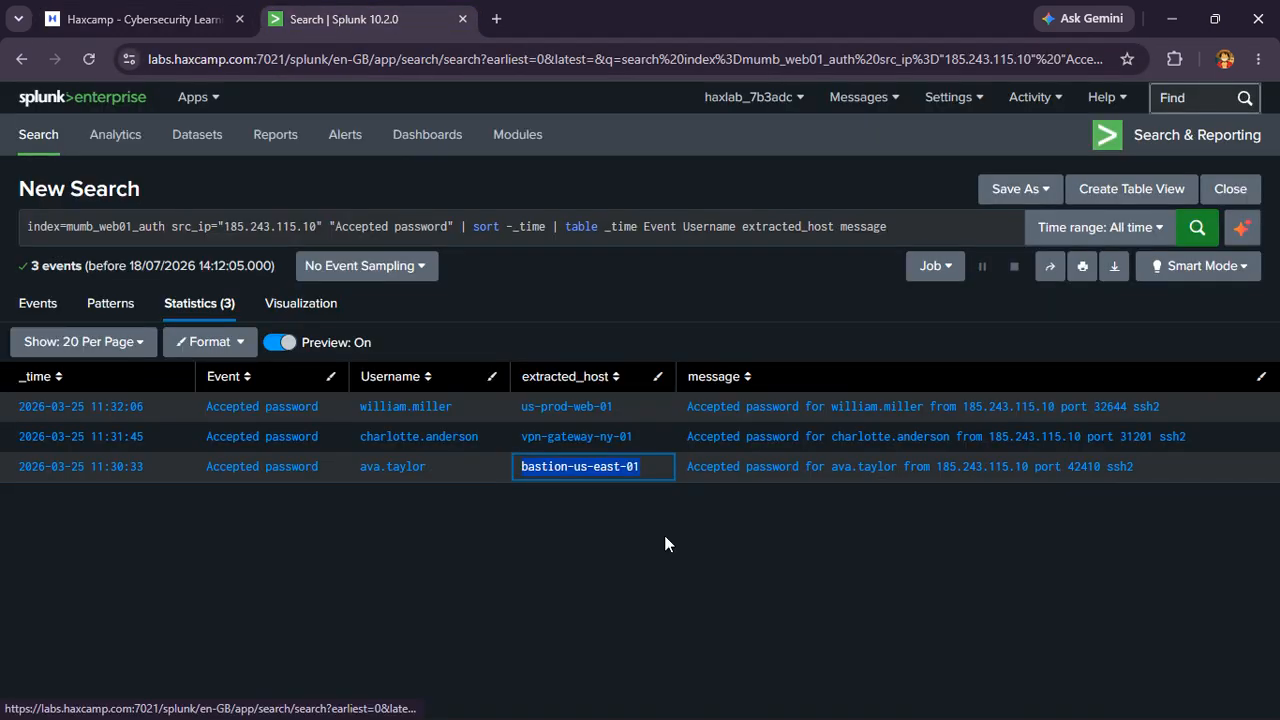
click(663, 592)
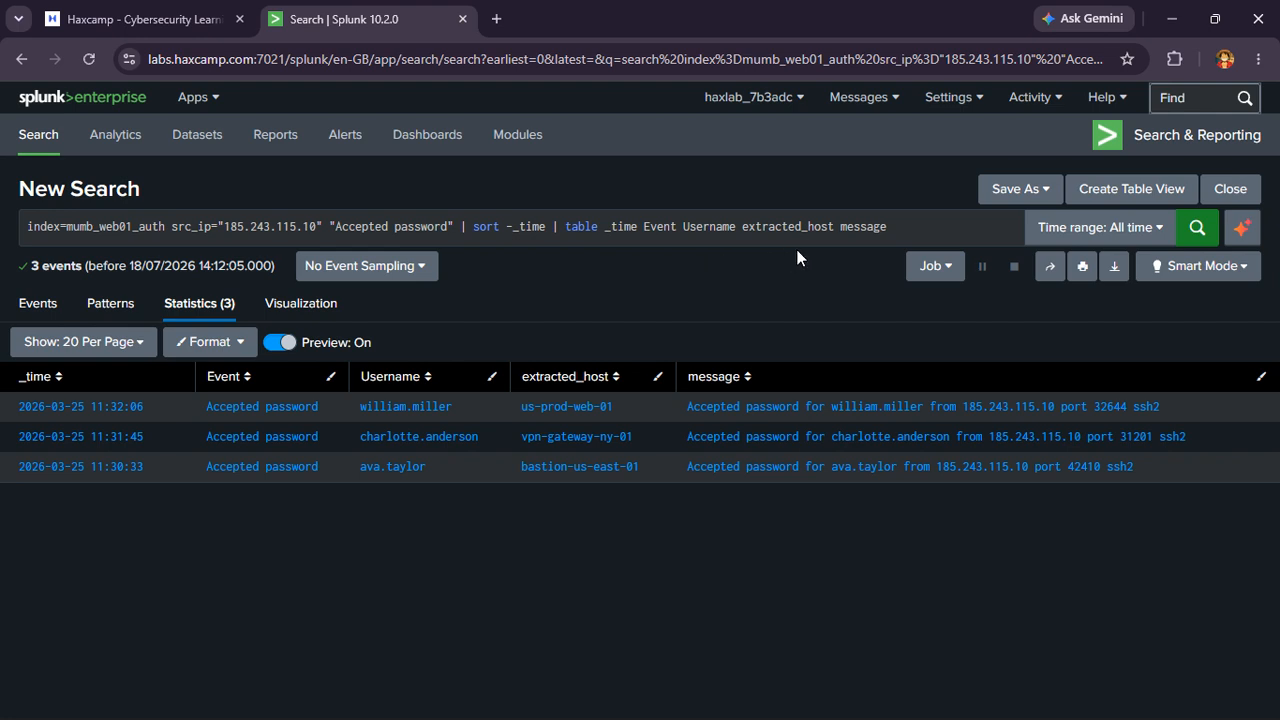
drag(906, 233, 185, 233)
key(BackSpace)
key(Return)
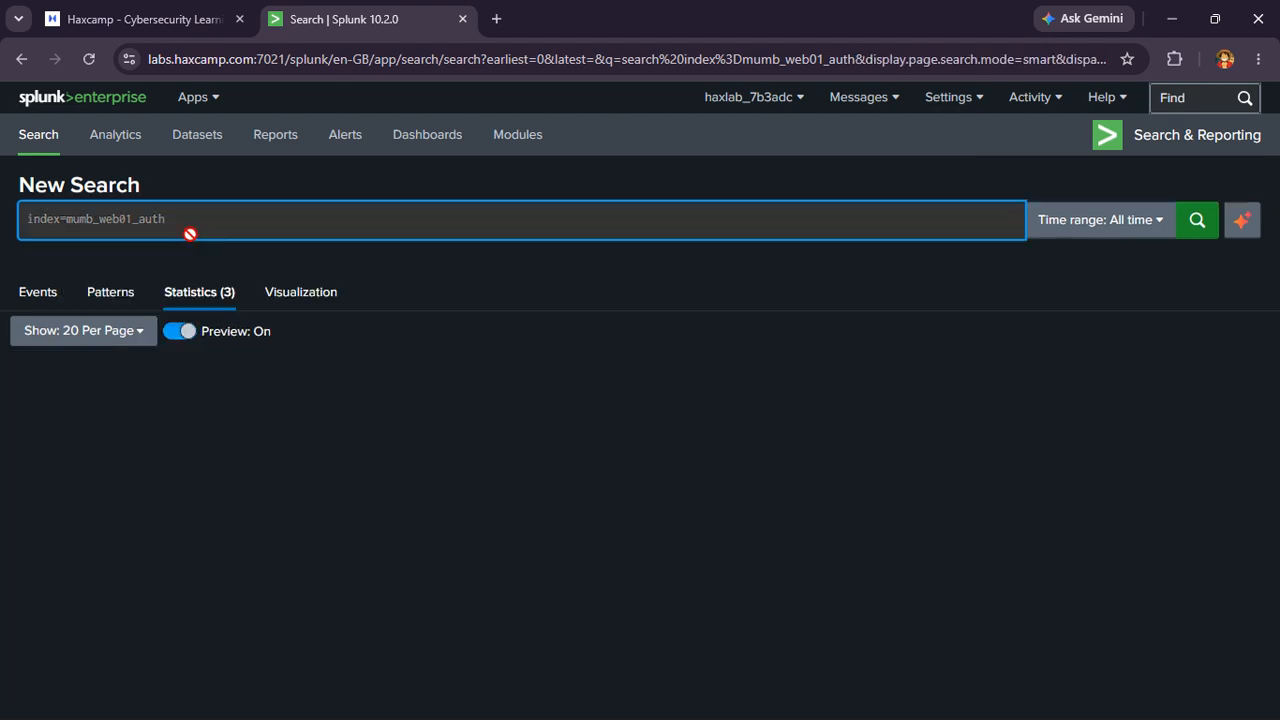
scroll(212, 428, down, 4)
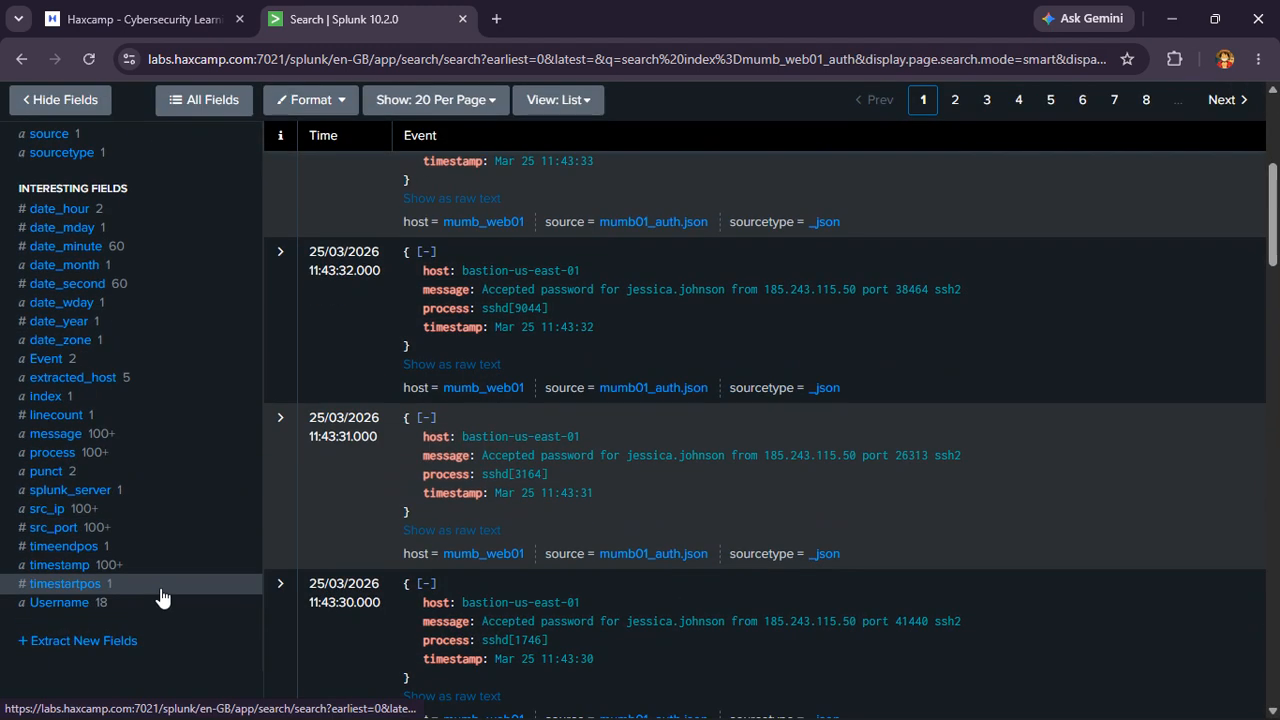
- Examine the top values of the message field in the mumb_web01_auth events
click(60, 440)
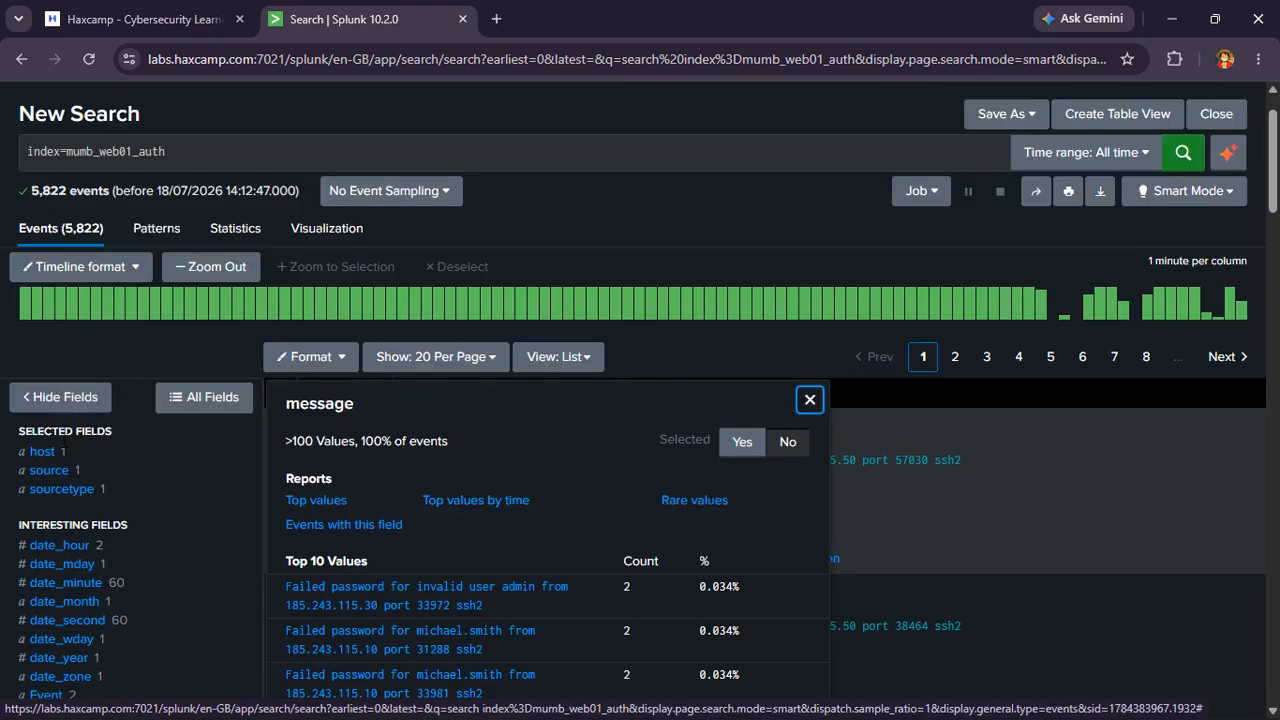
scroll(473, 660, down, 2)
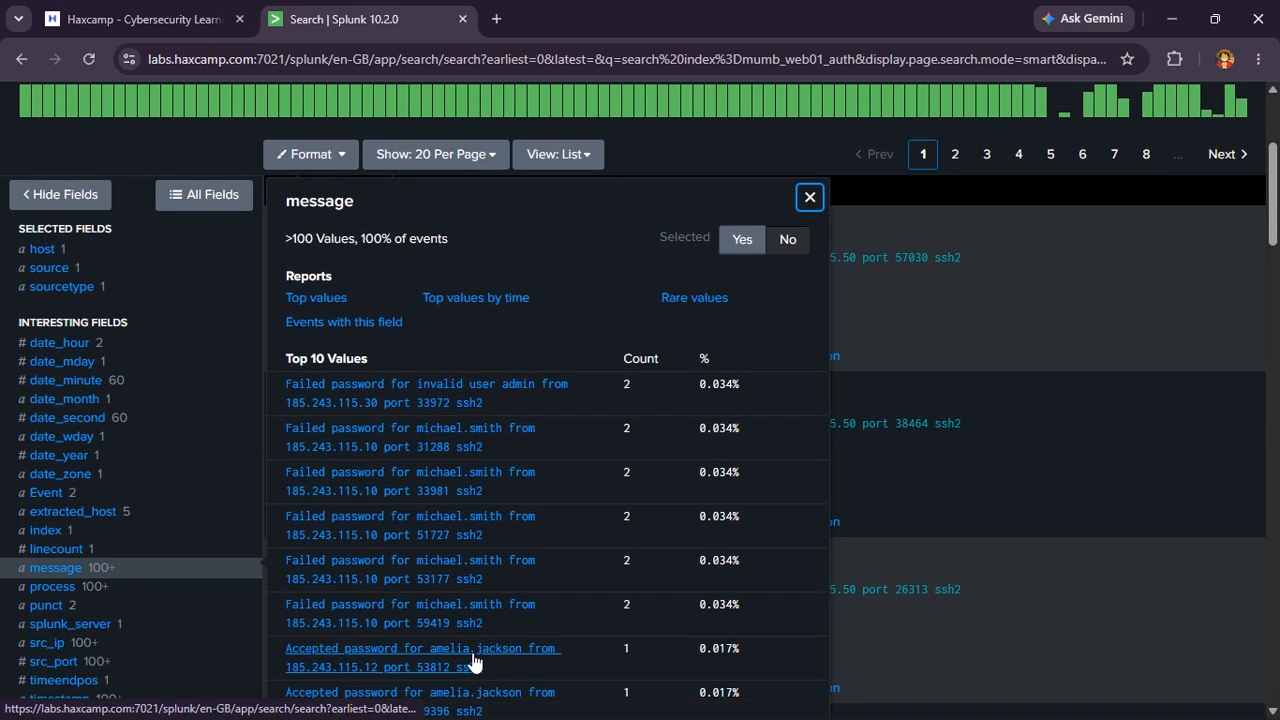
scroll(468, 657, up, 3)
scroll(370, 240, down, 3)
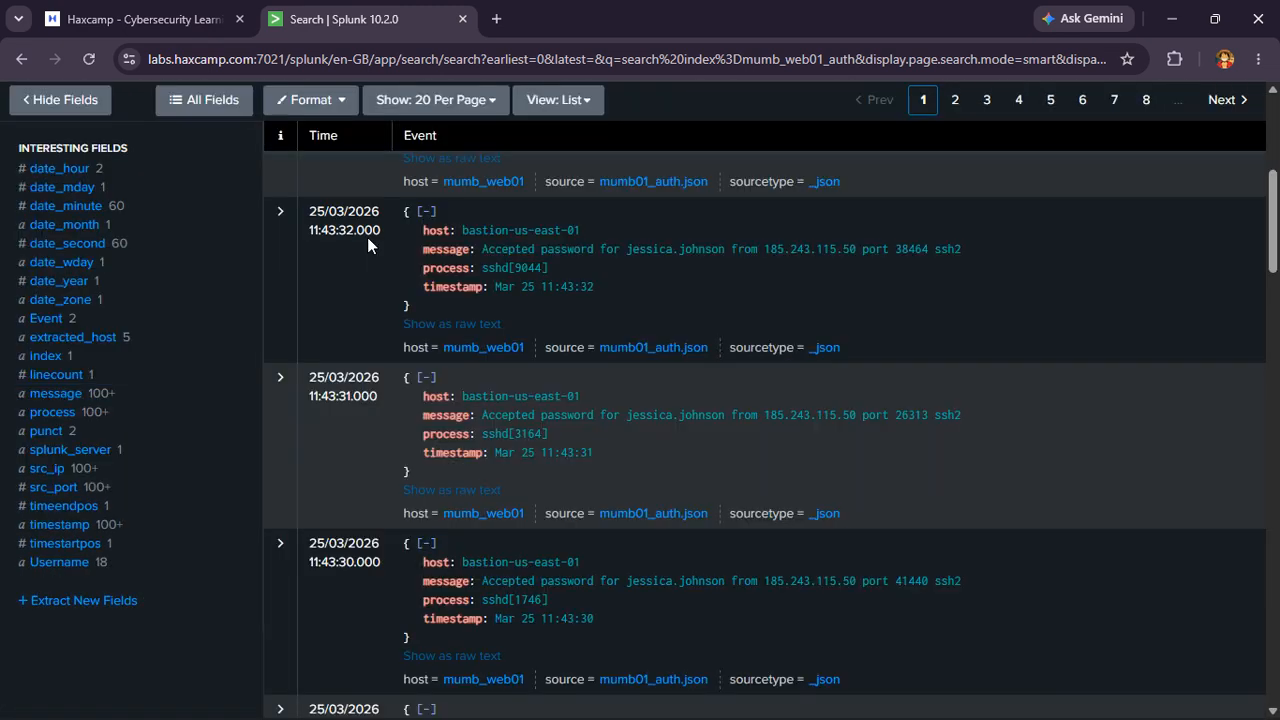
scroll(367, 237, up, 3)
- Add the quoted phrase "Accepted password" to the index=mumb_web01_auth query, using the Event field's values for the wording, and run it
click(328, 238)
text("Accepted)
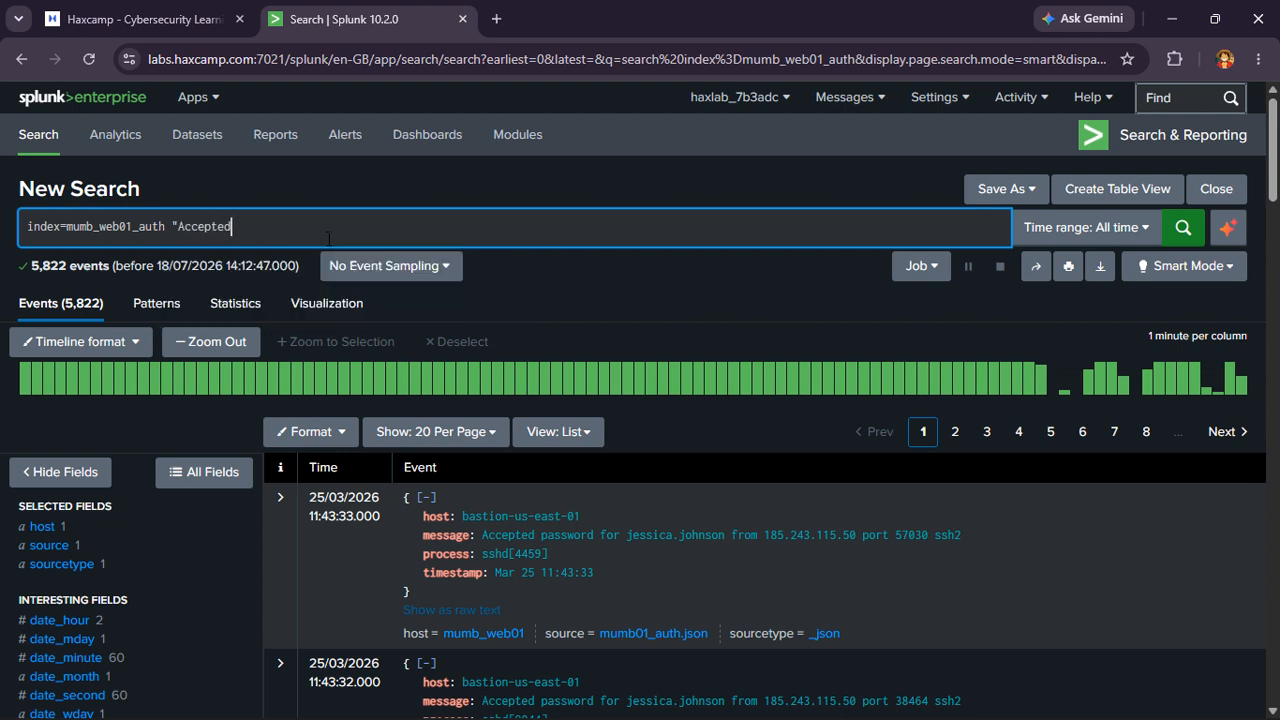
scroll(92, 684, down, 3)
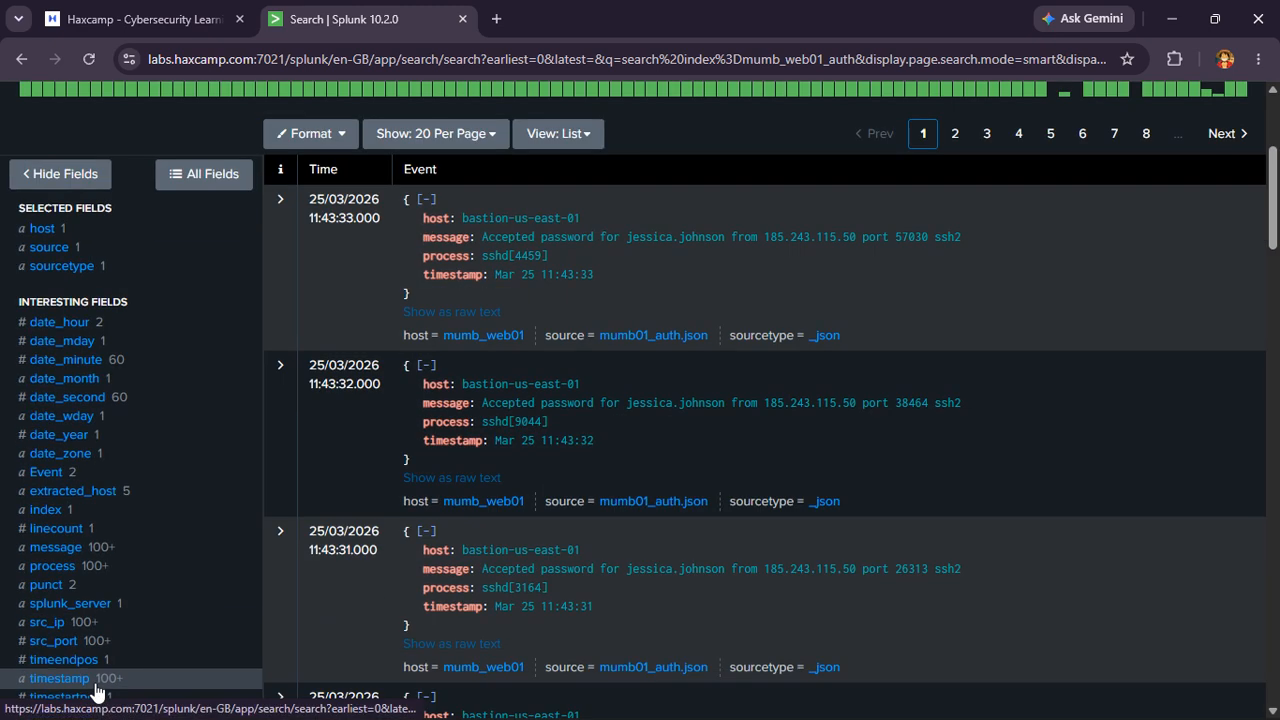
click(62, 478)
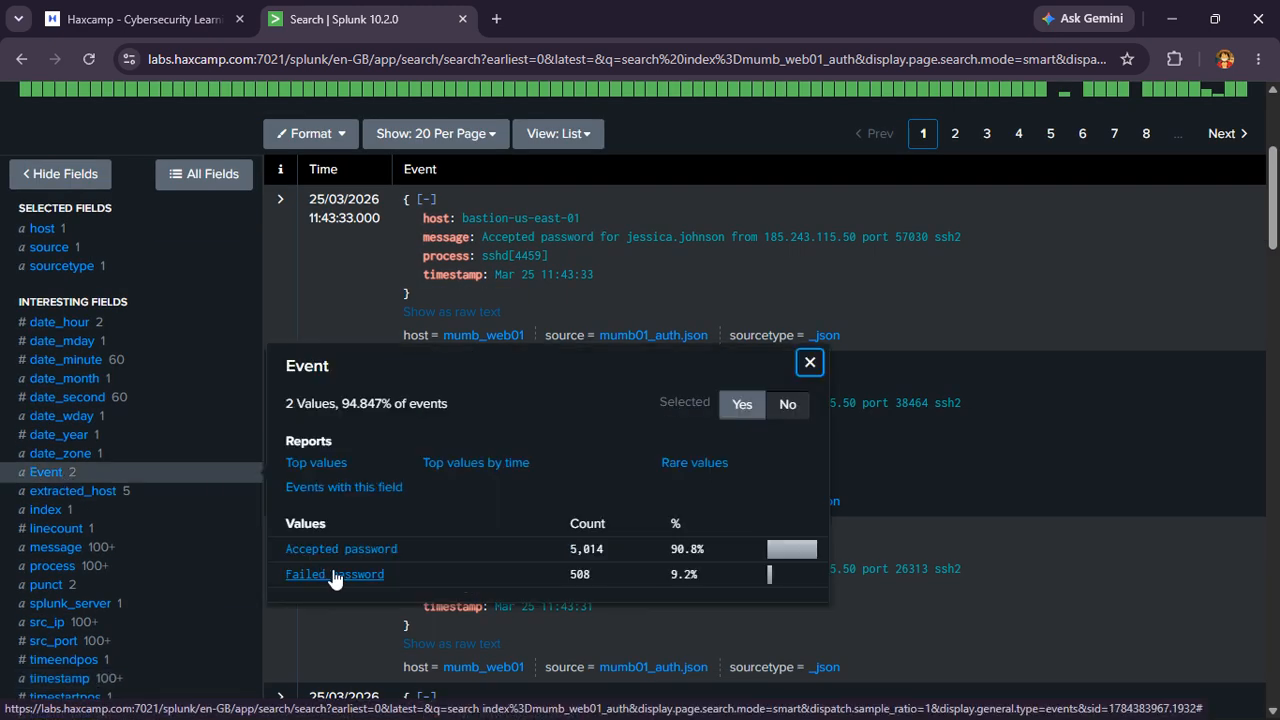
scroll(335, 559, up, 3)
scroll(363, 249, down, 3)
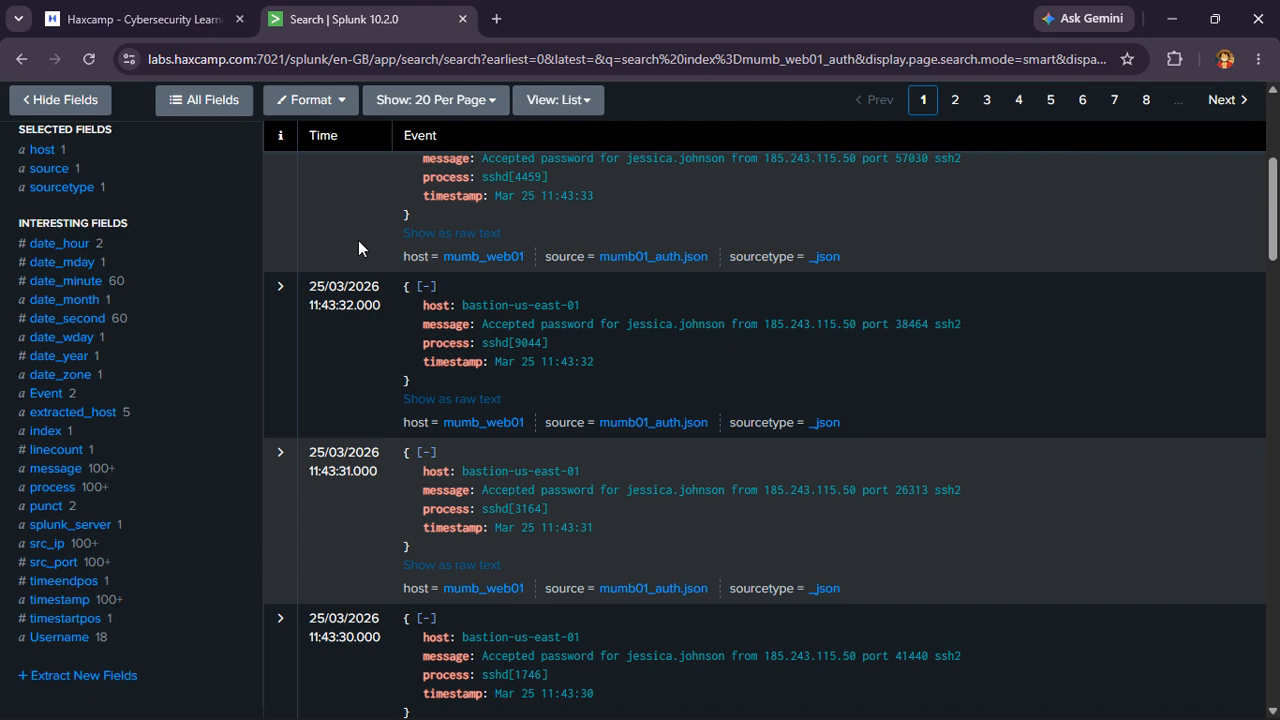
scroll(358, 240, up, 3)
text(password)
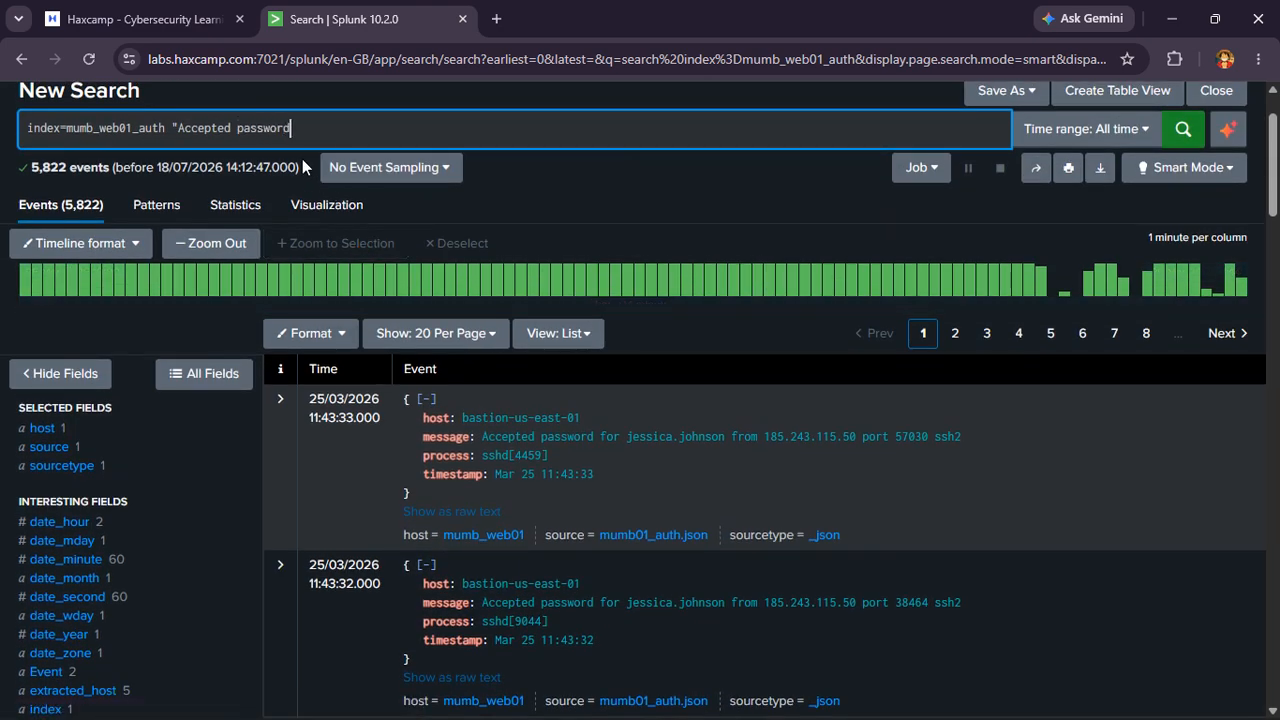
text(")
key(Return)
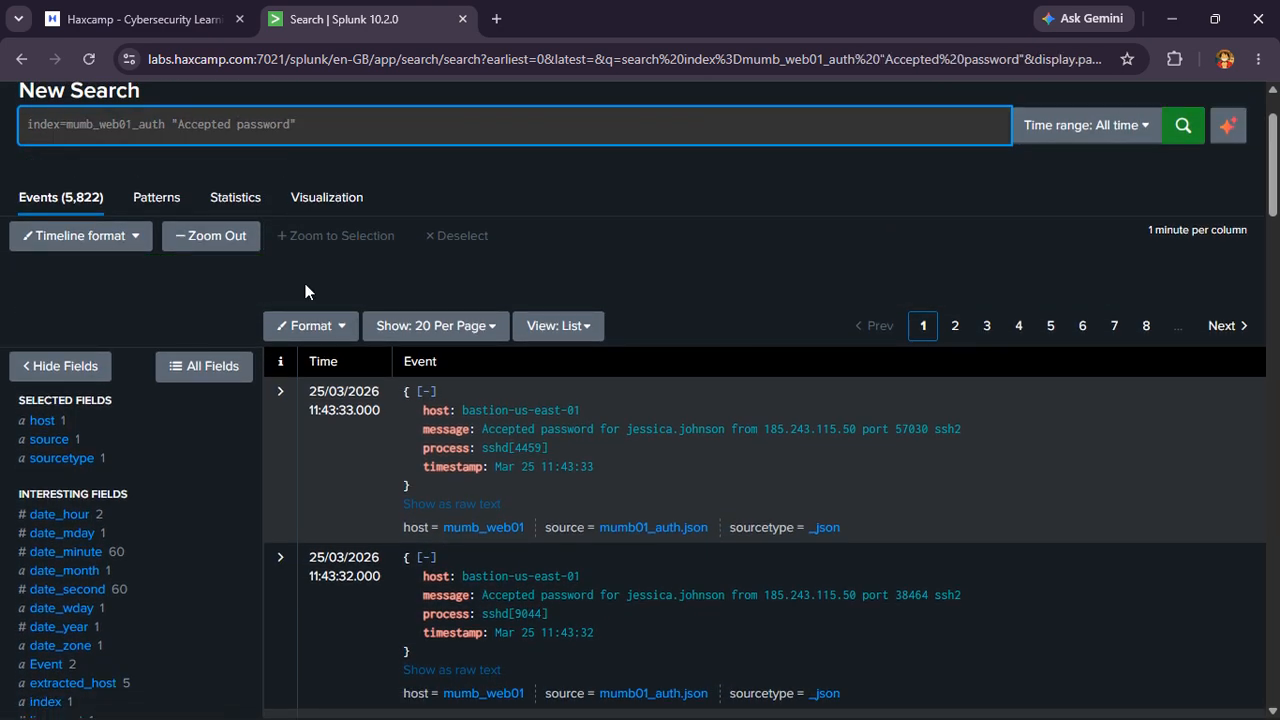
- Narrow the search to events that contain the Event field and whose Event value is "Accepted password"
scroll(157, 528, down, 3)
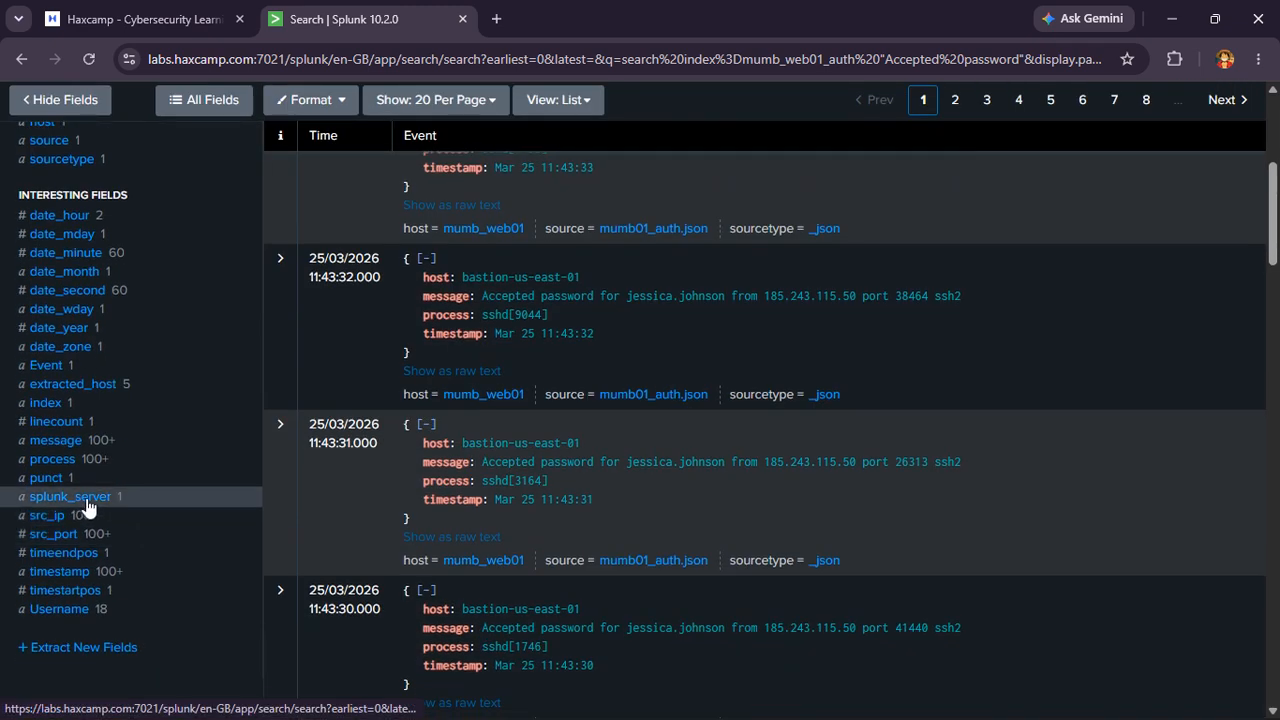
scroll(57, 444, up, 3)
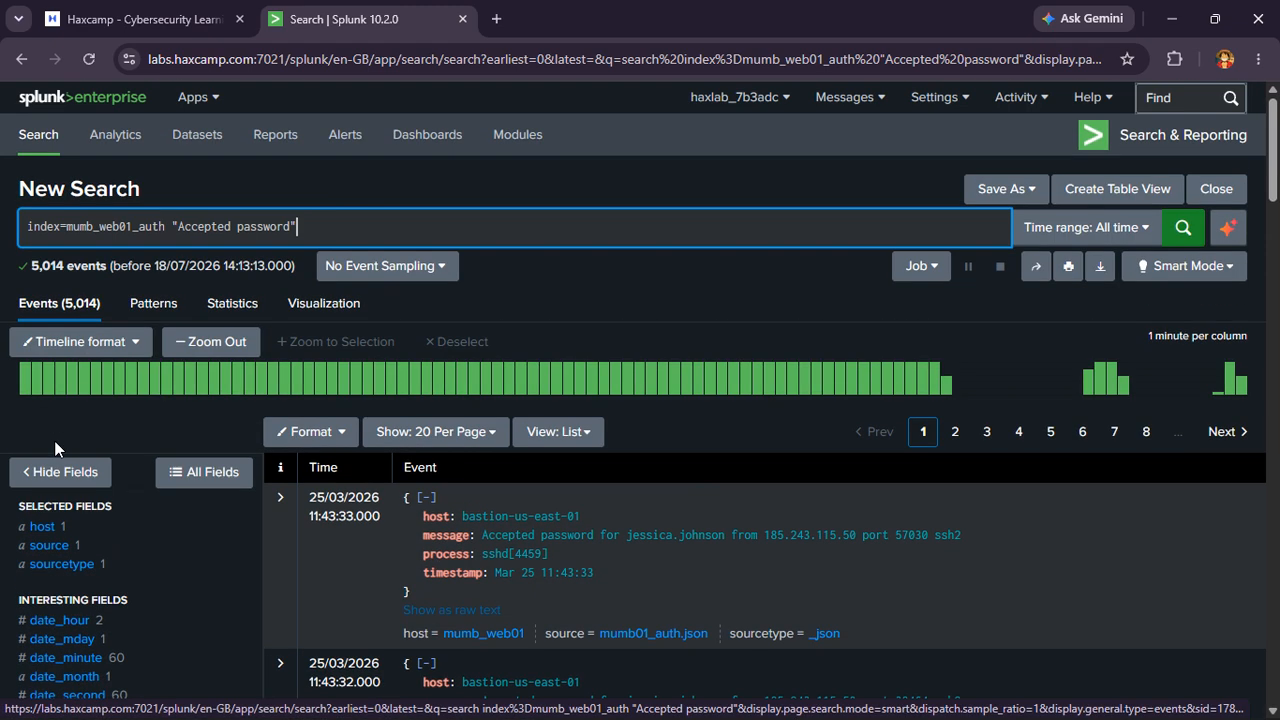
scroll(57, 444, down, 3)
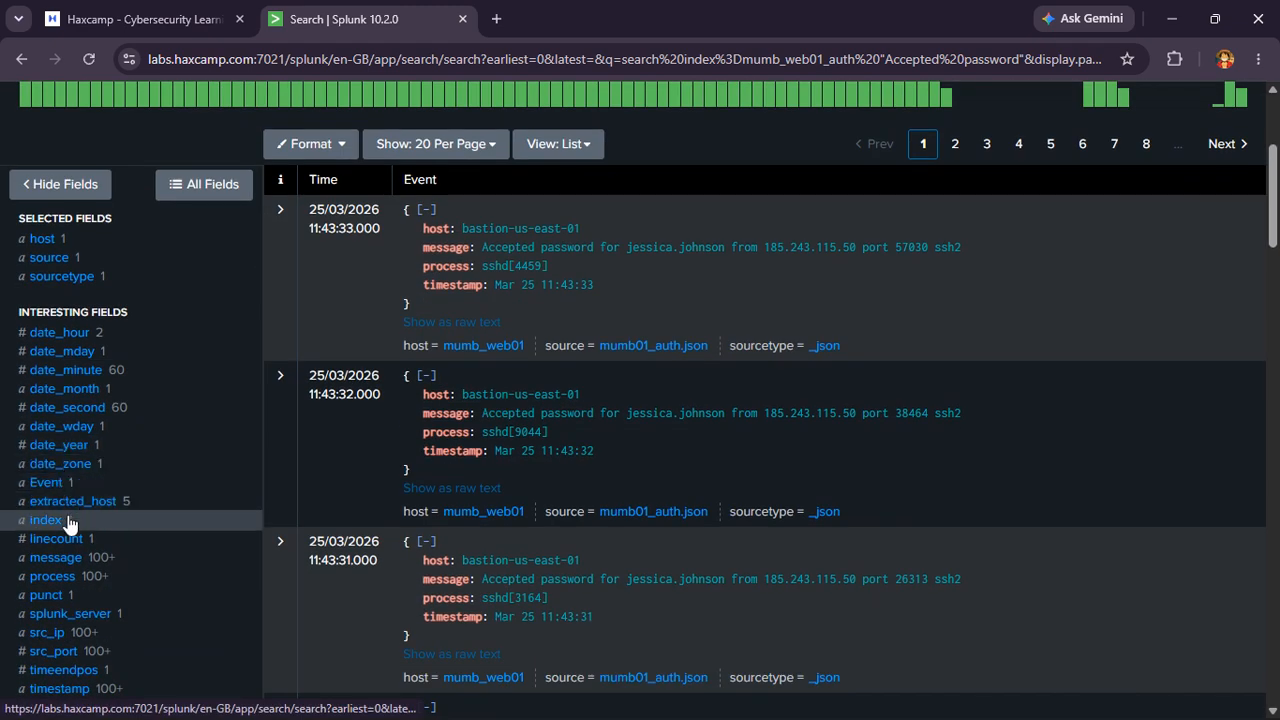
click(50, 483)
click(313, 511)
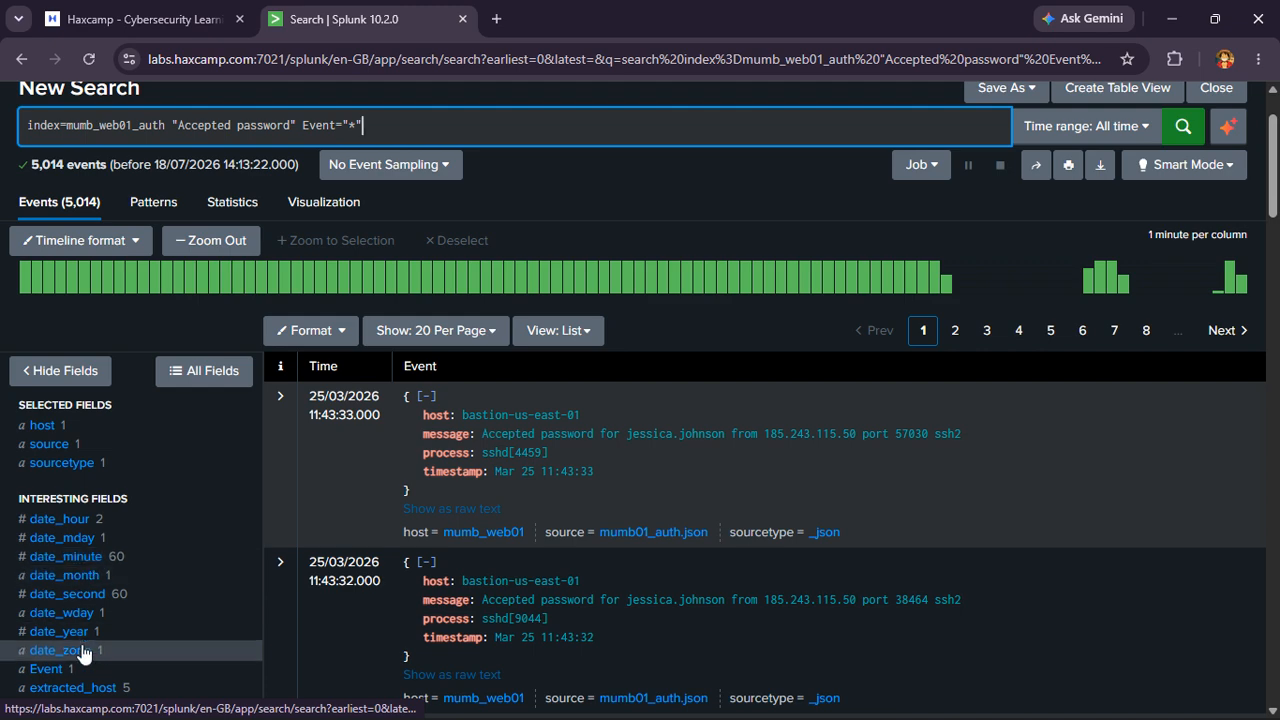
scroll(80, 640, down, 2)
click(68, 547)
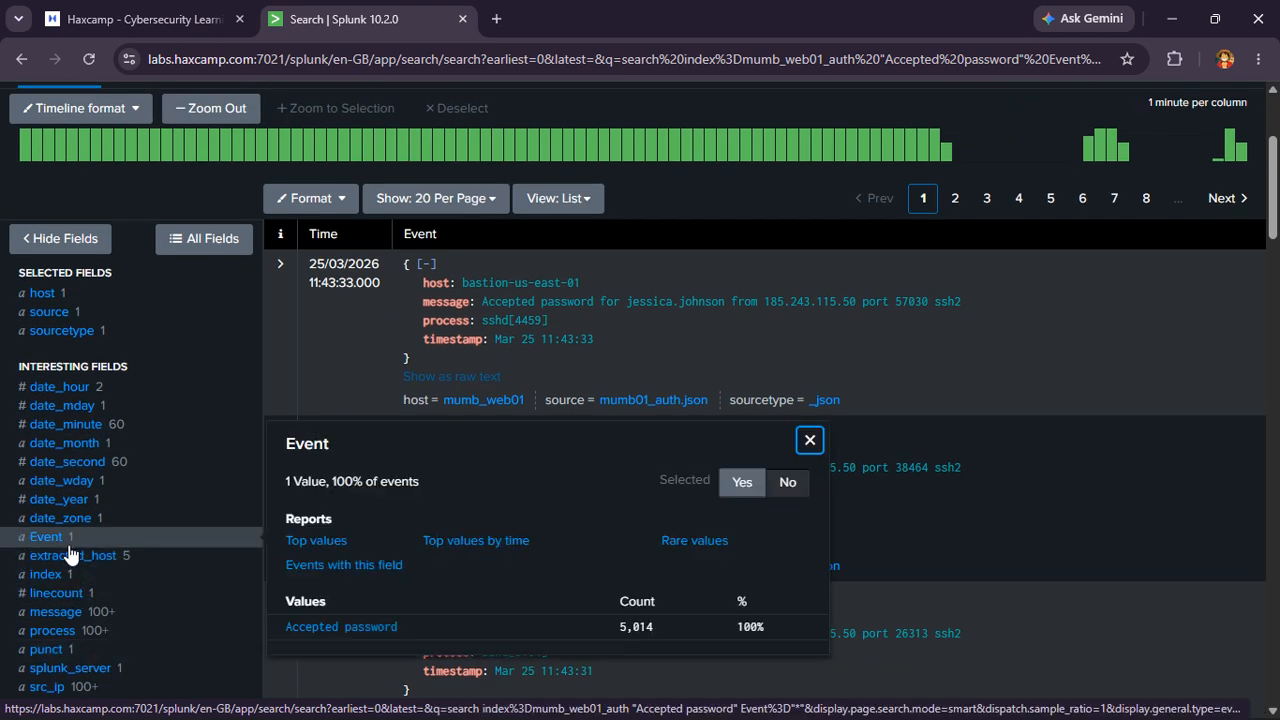
click(330, 628)
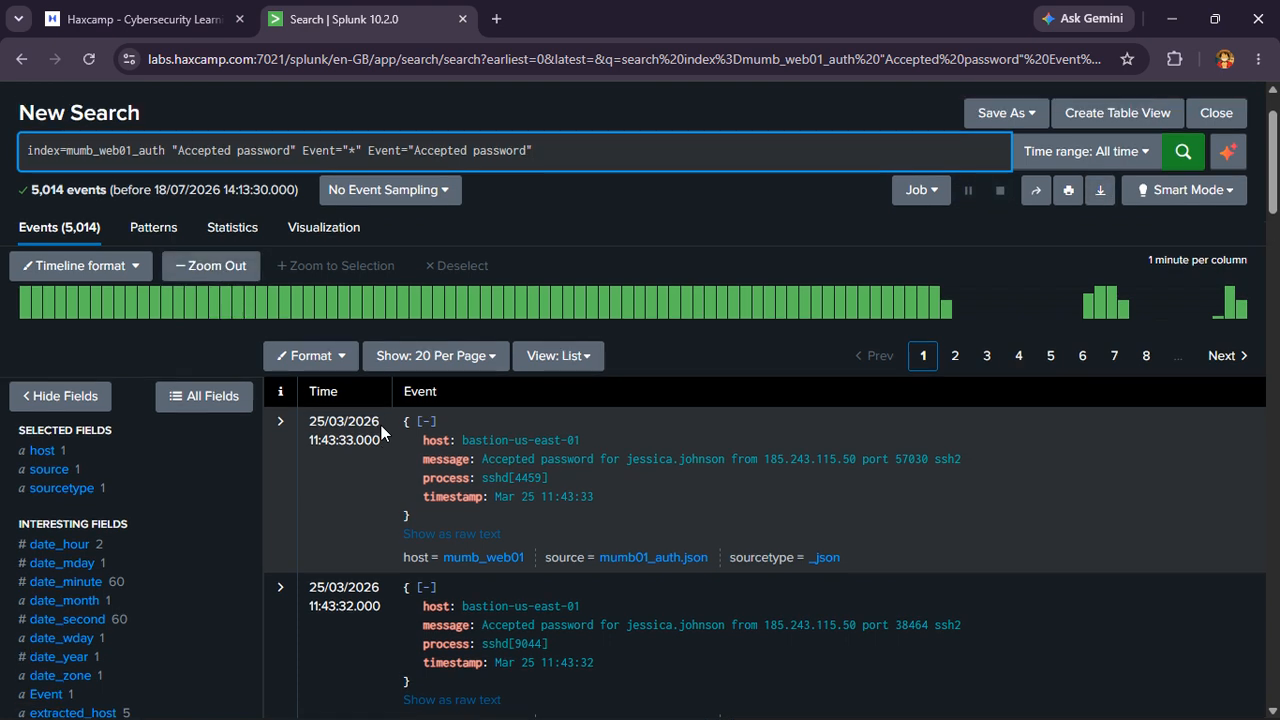
- Try to remove the standalone "Accepted password" phrase from the query and begin adding a source filter
drag(301, 150, 174, 152)
key(BackSpace)
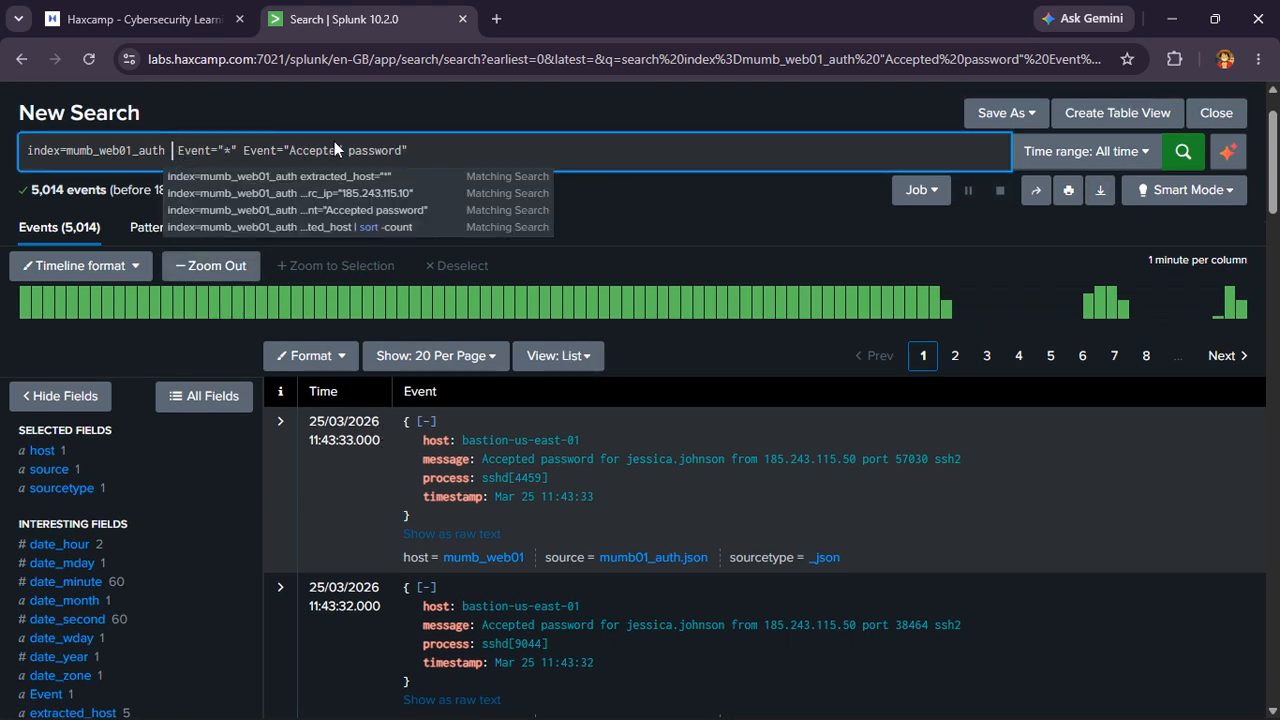
key(Delete)
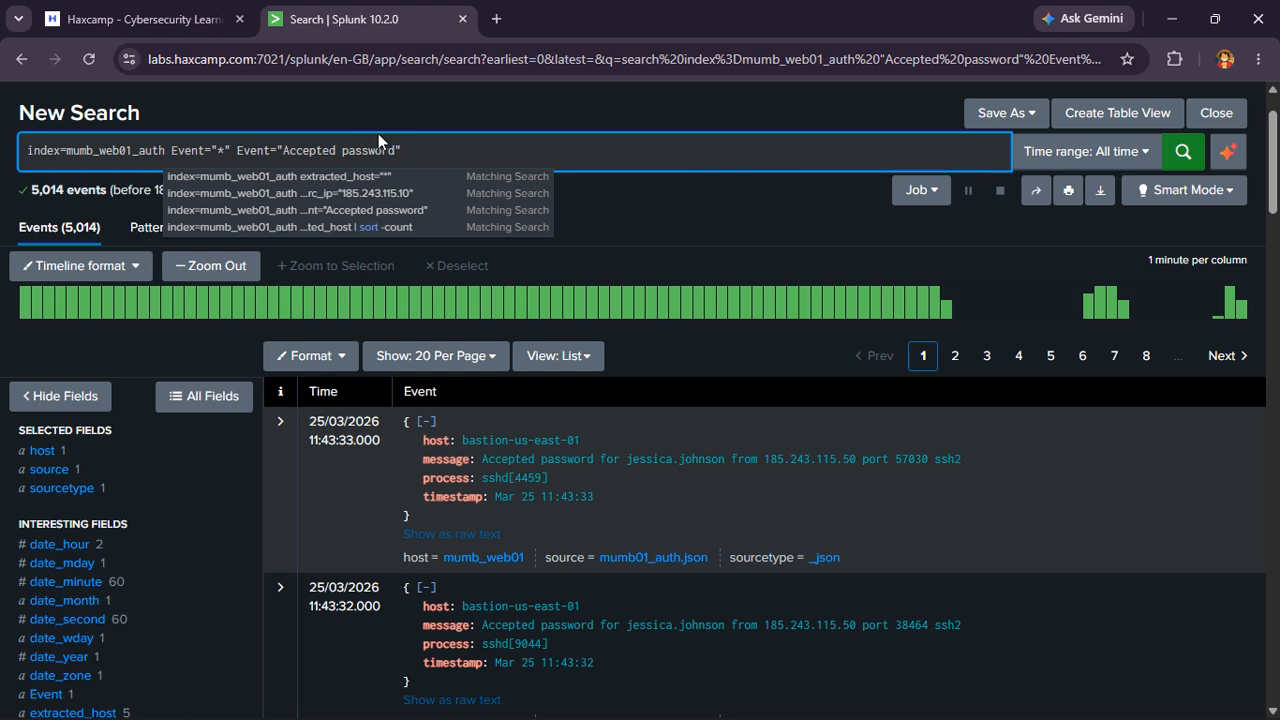
click(422, 152)
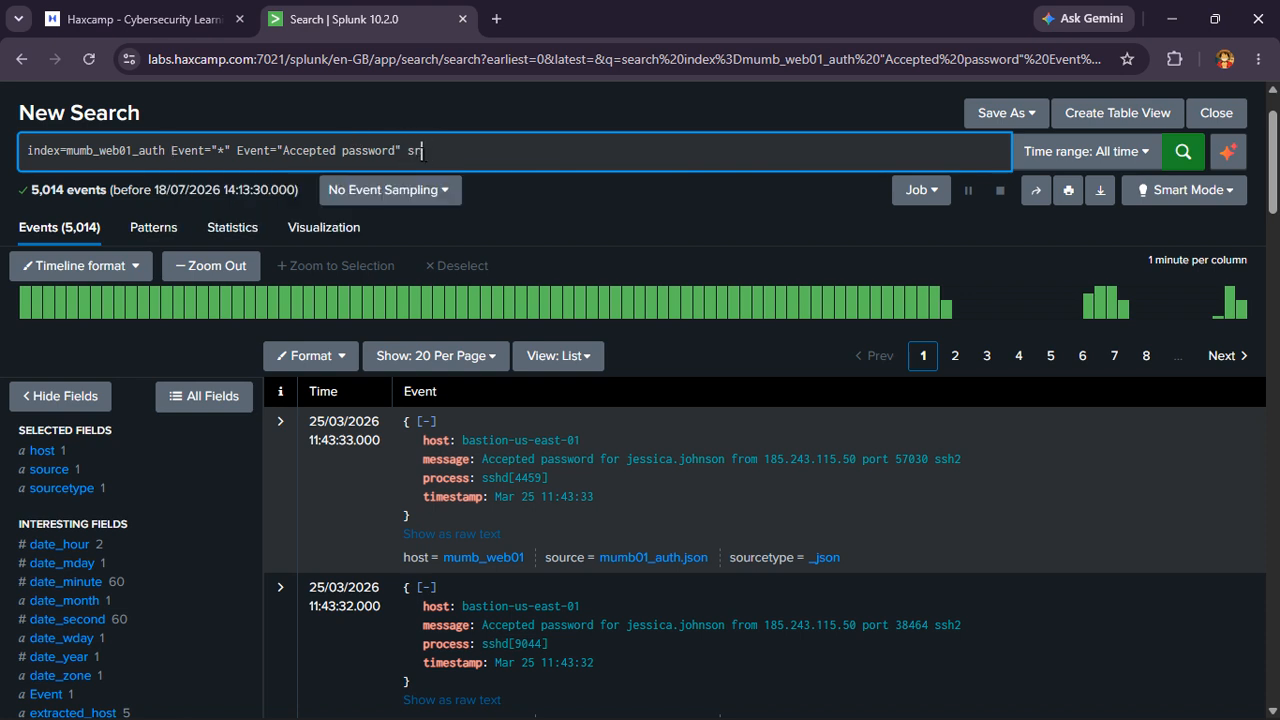
- Filter the accepted logins by the most frequent src_ip value, 185.243.115.50
scroll(40, 614, down, 2)
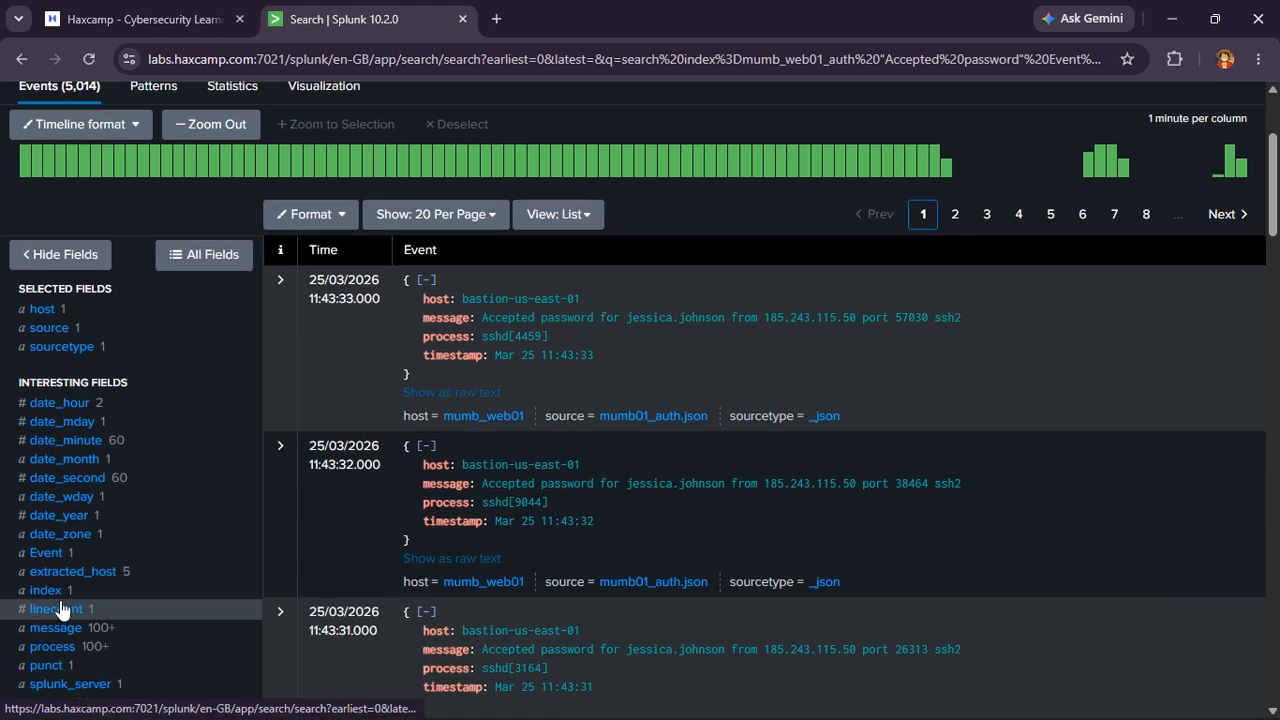
scroll(62, 557, down, 2)
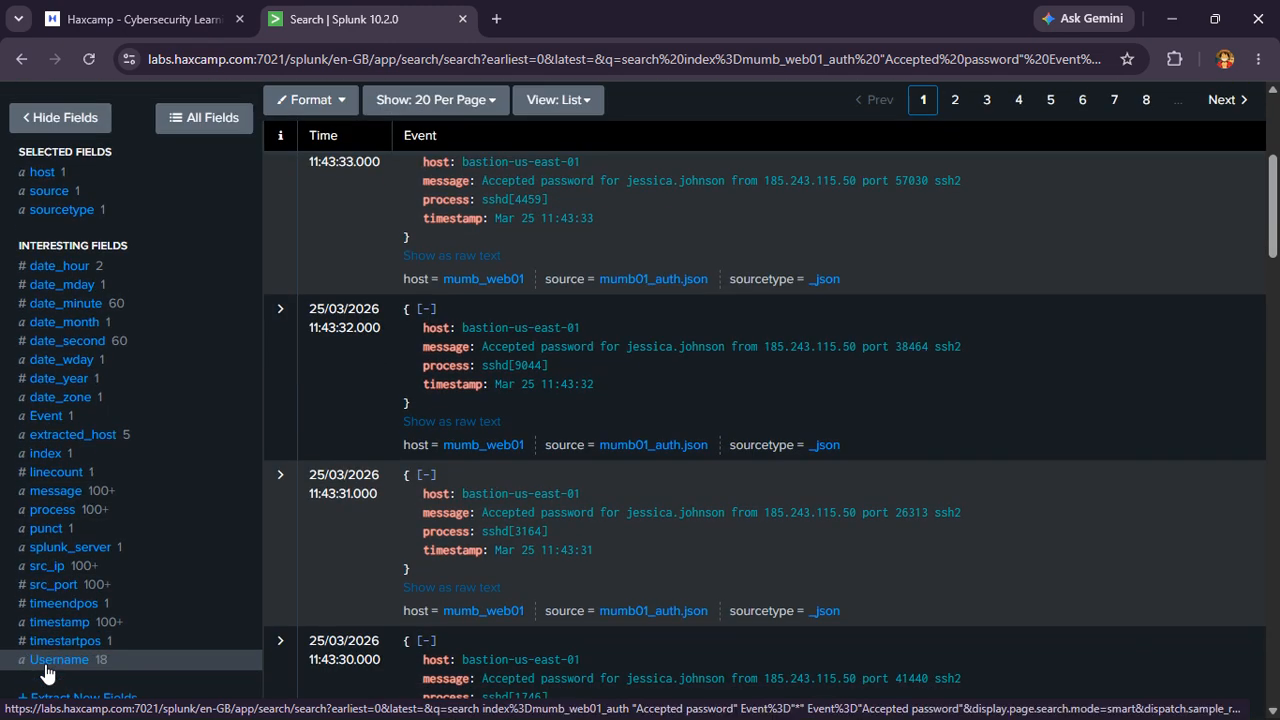
click(62, 568)
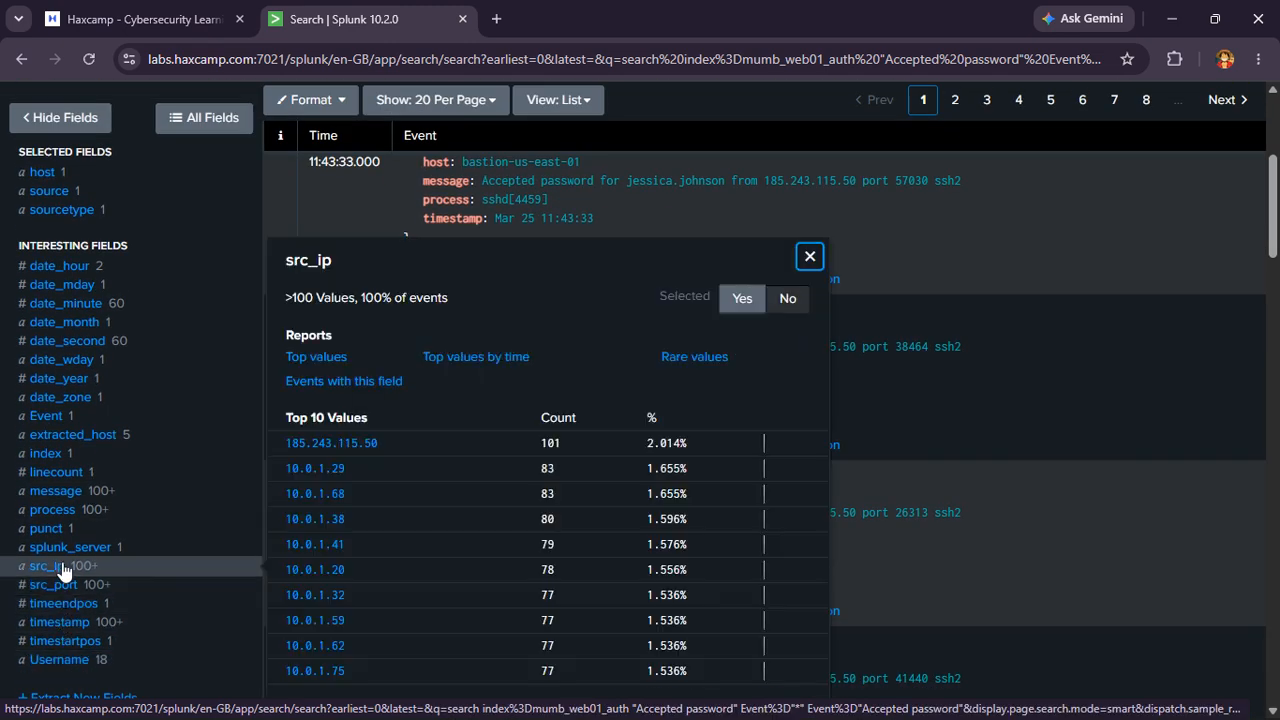
click(332, 444)
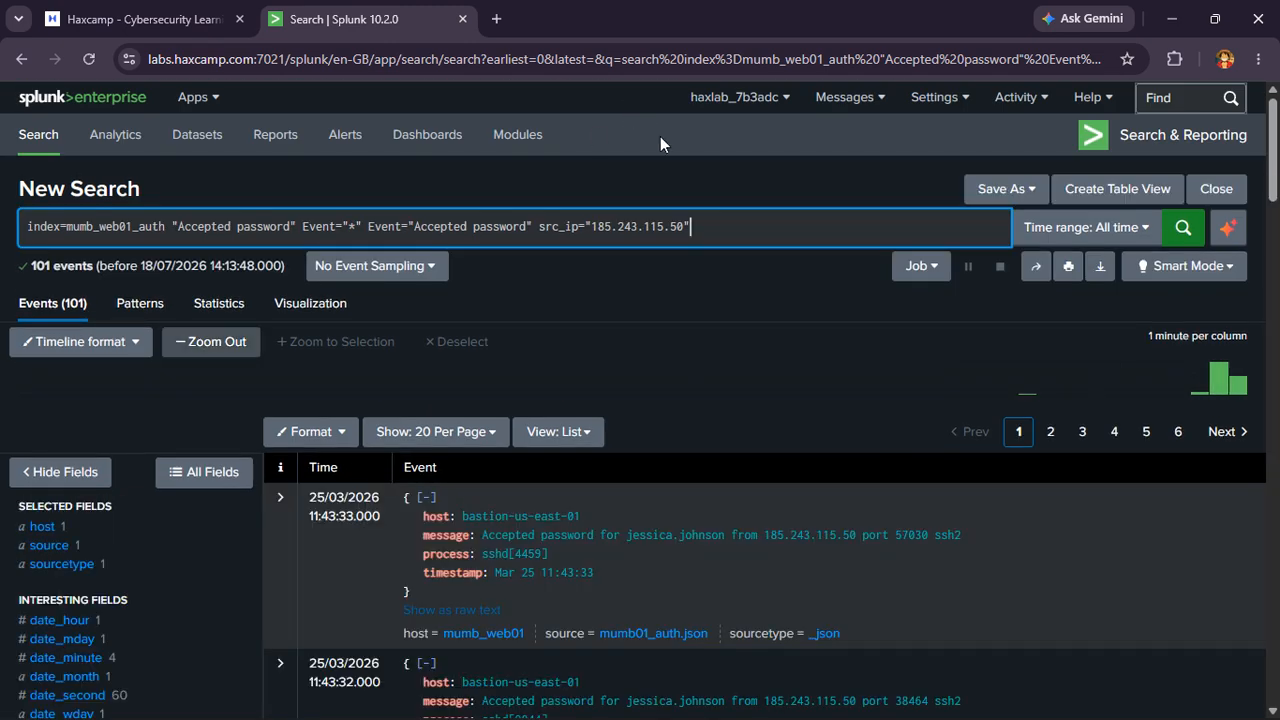
- Examine the message field's top values for the accepted logins from 185.243.115.50
scroll(295, 558, down, 7)
scroll(100, 600, up, 4)
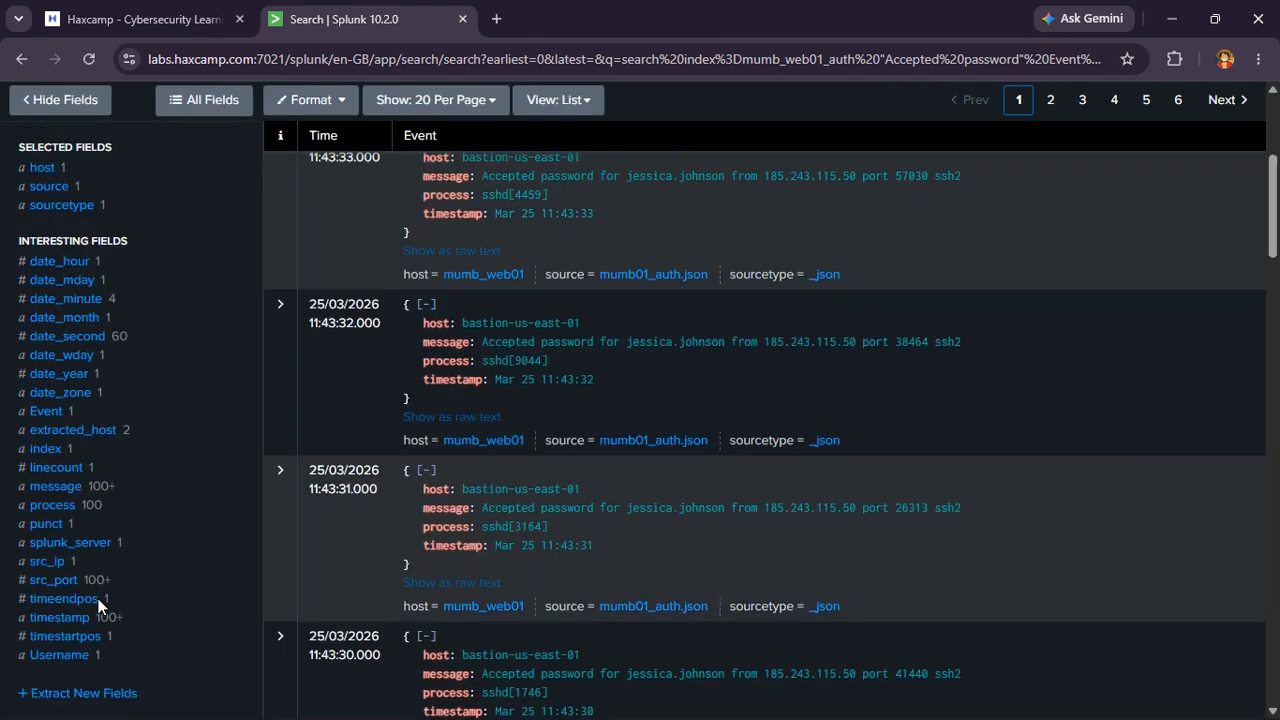
scroll(79, 593, down, 1)
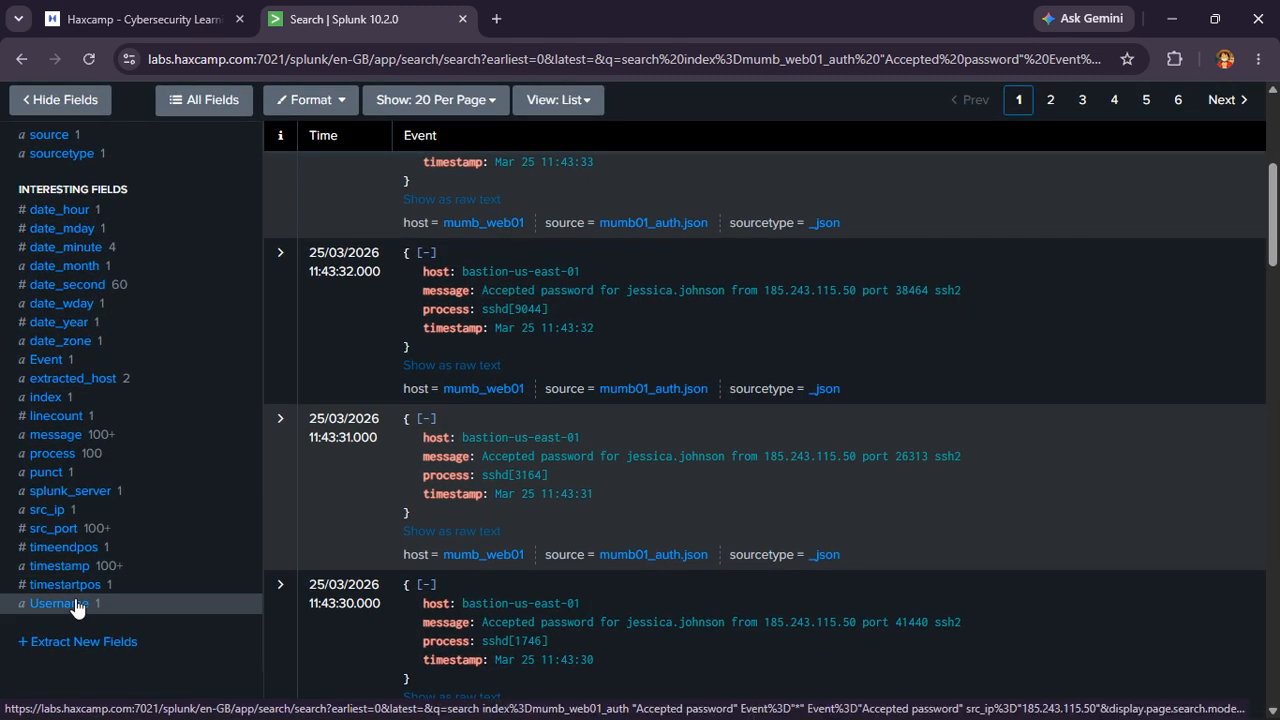
click(56, 435)
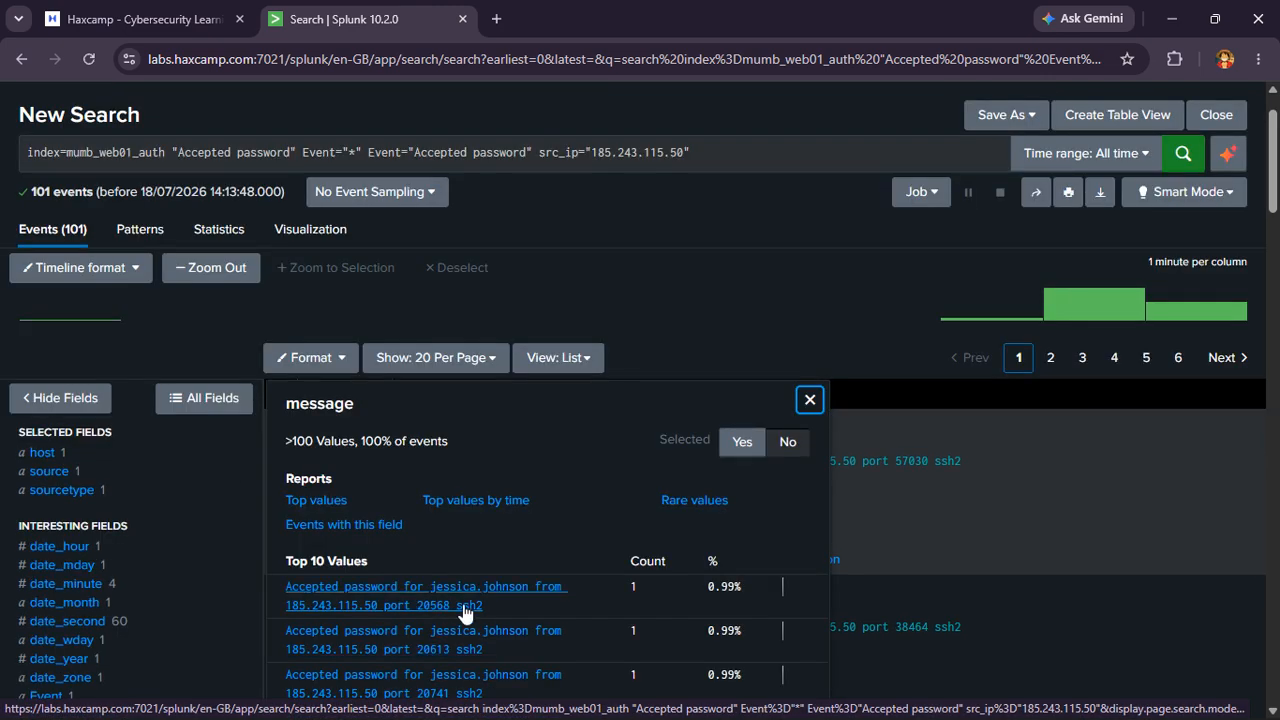
scroll(458, 598, down, 1)
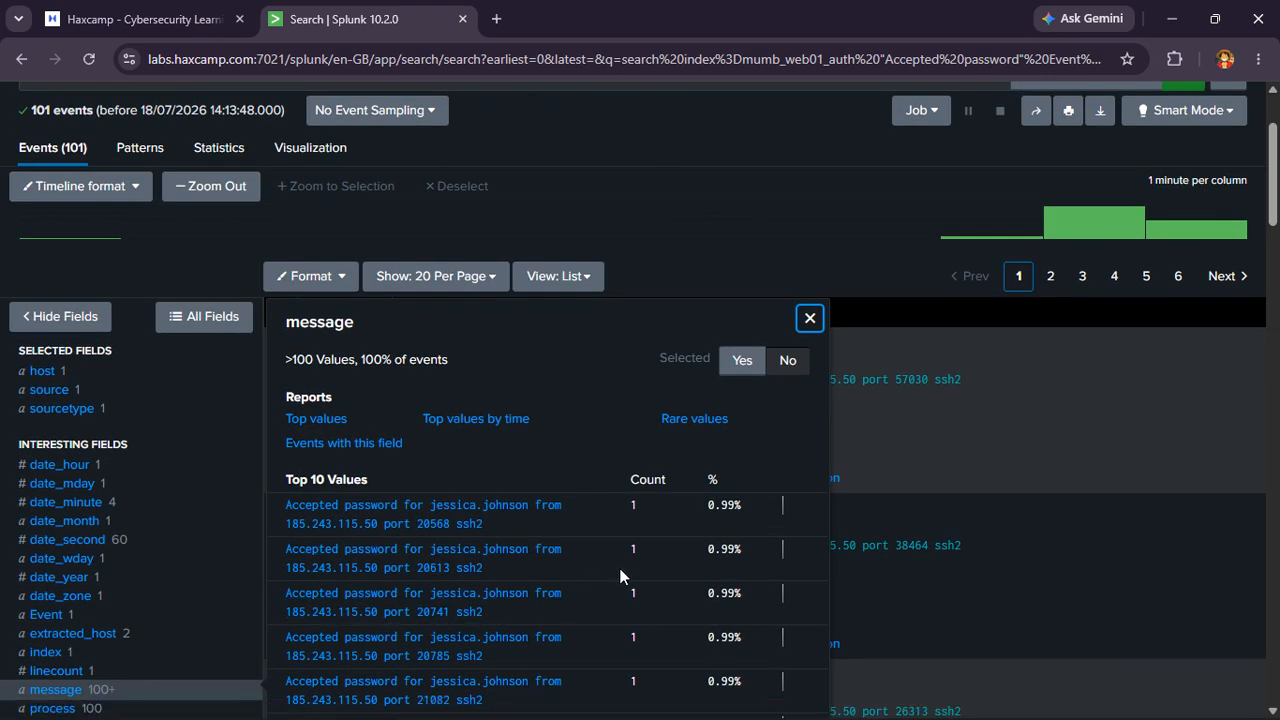
scroll(485, 576, down, 3)
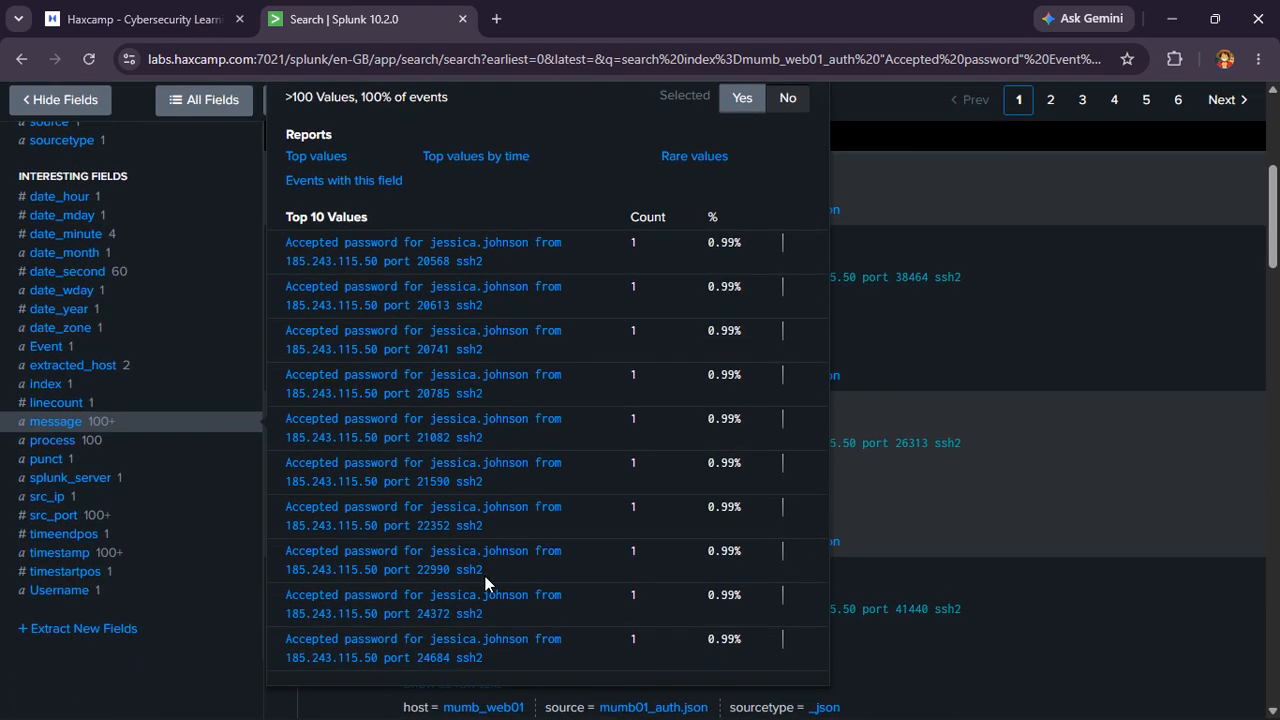
scroll(485, 576, down, 3)
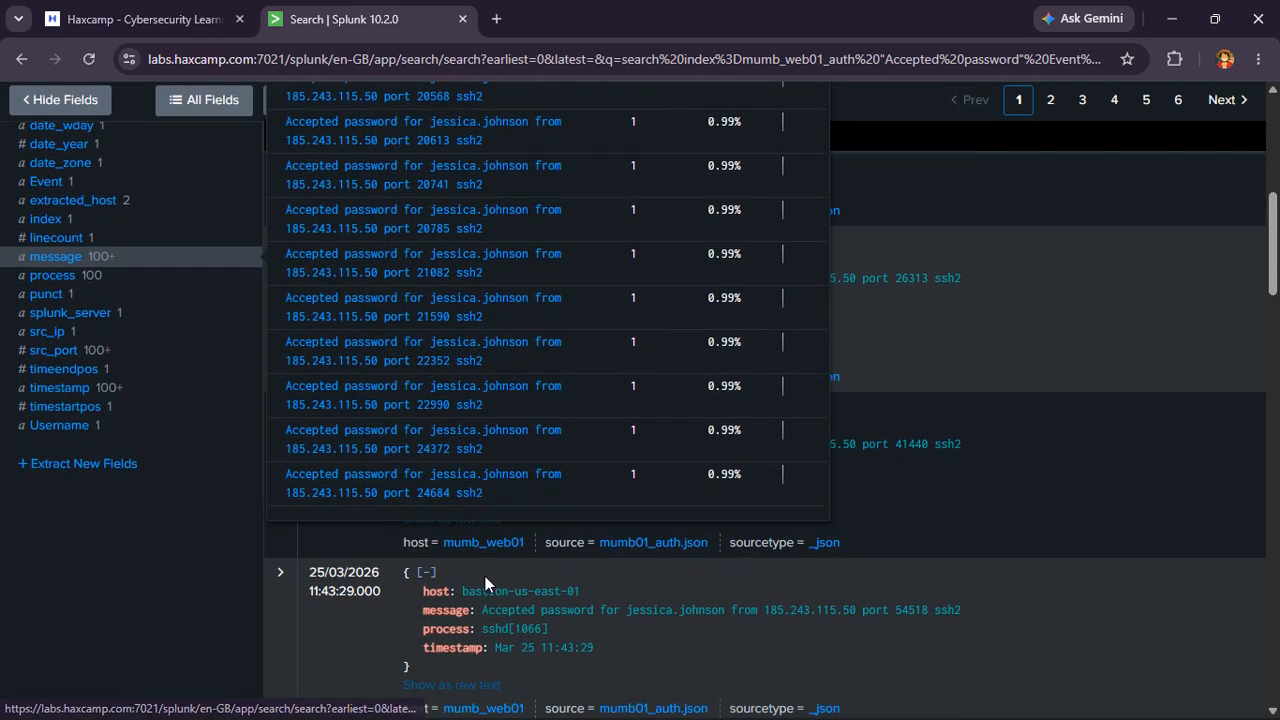
- Append |sort -time to the accepted-login query and run it
scroll(485, 576, up, 7)
click(720, 232)
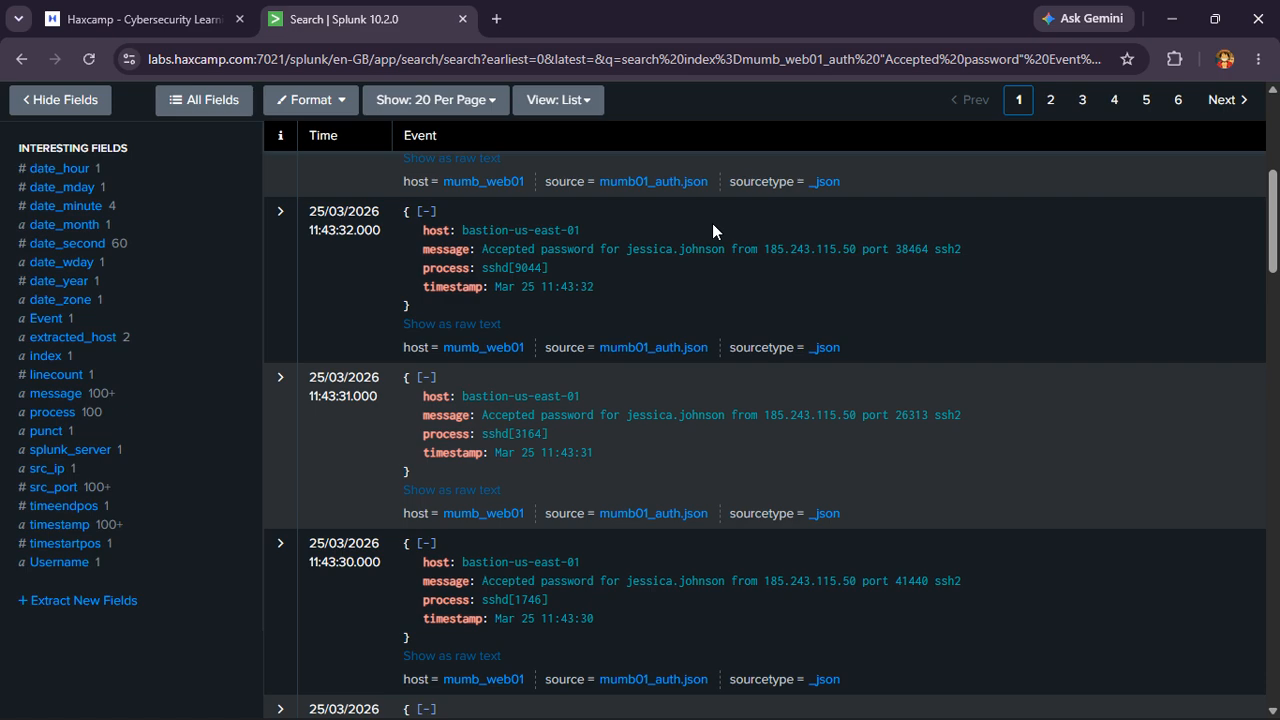
text(|s)
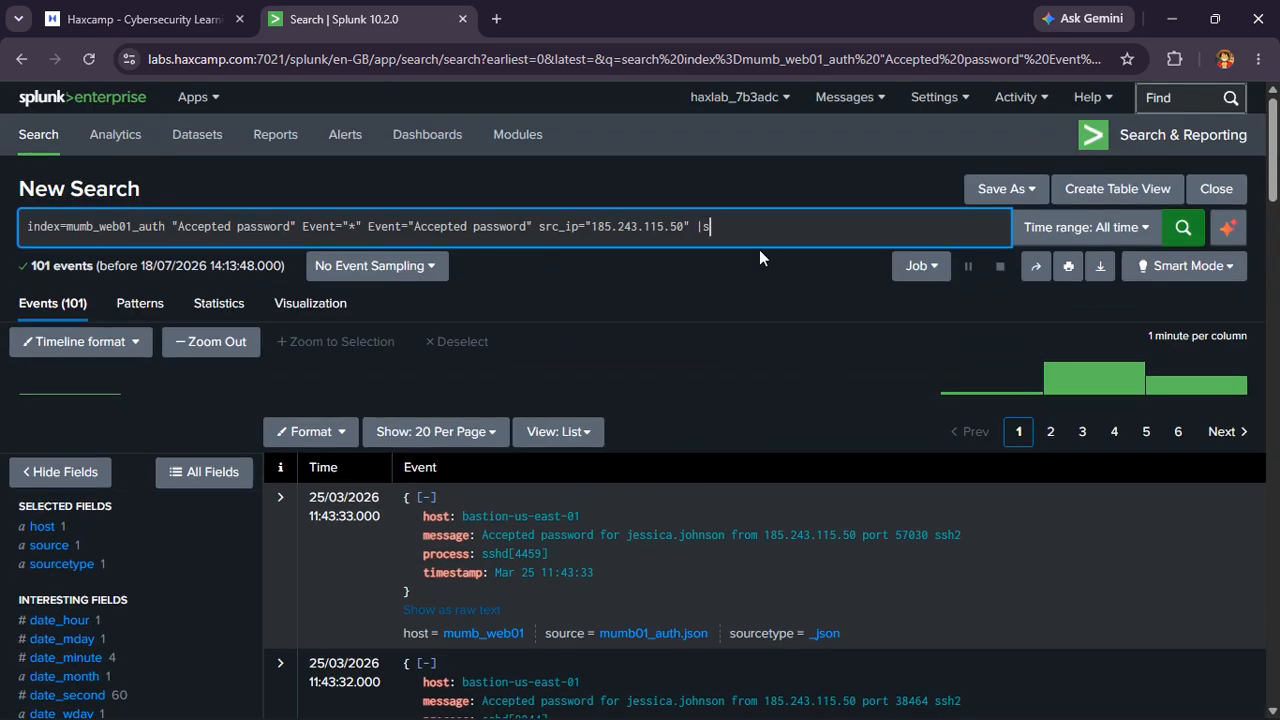
text(ort tim)
text( -_tim)
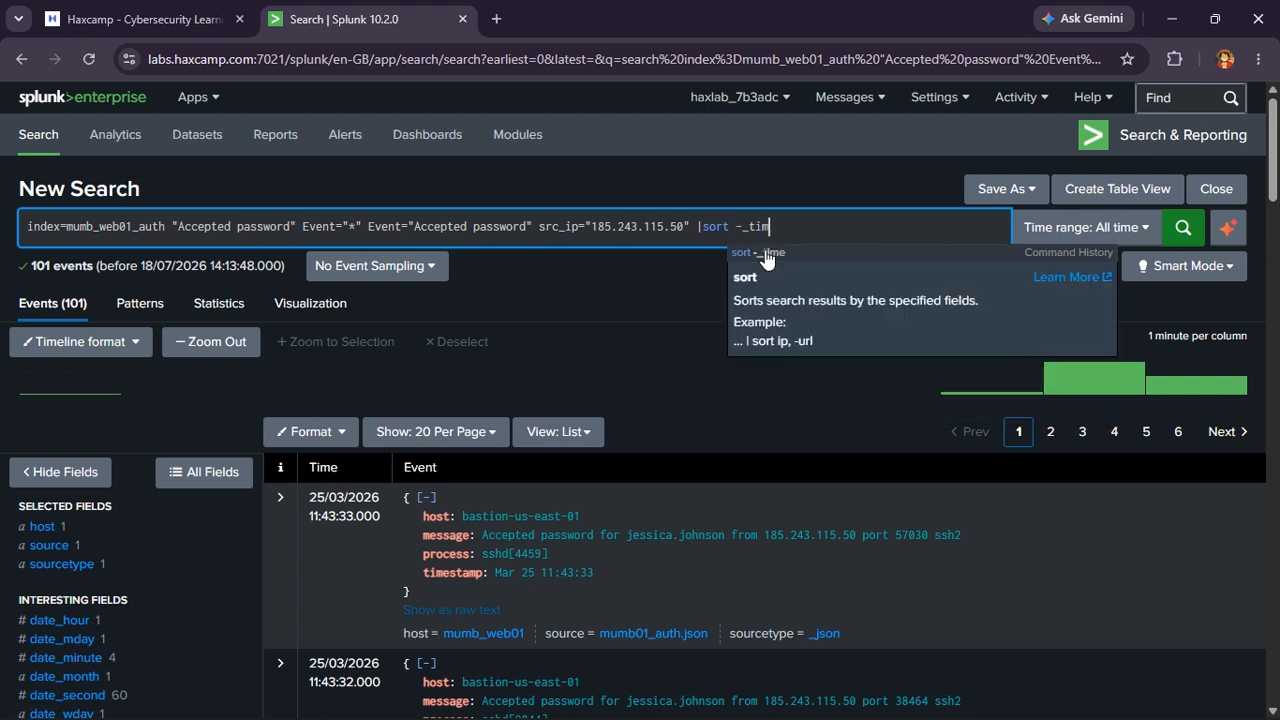
key(BackSpace)
key(BackSpace)
key(BackSpace)
key(BackSpace)
text(time)
key(Return)
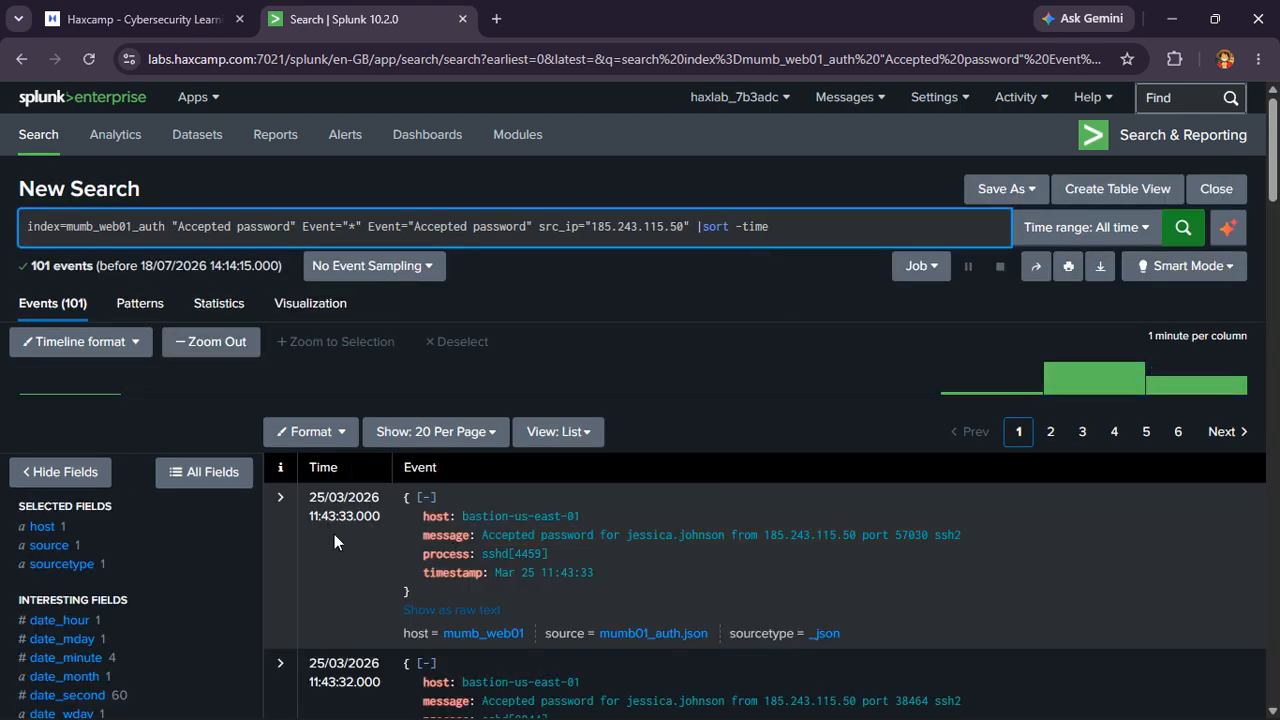
- Look through the individual accepted-password events returned by the sorted query and the list of available fields
scroll(374, 558, down, 1)
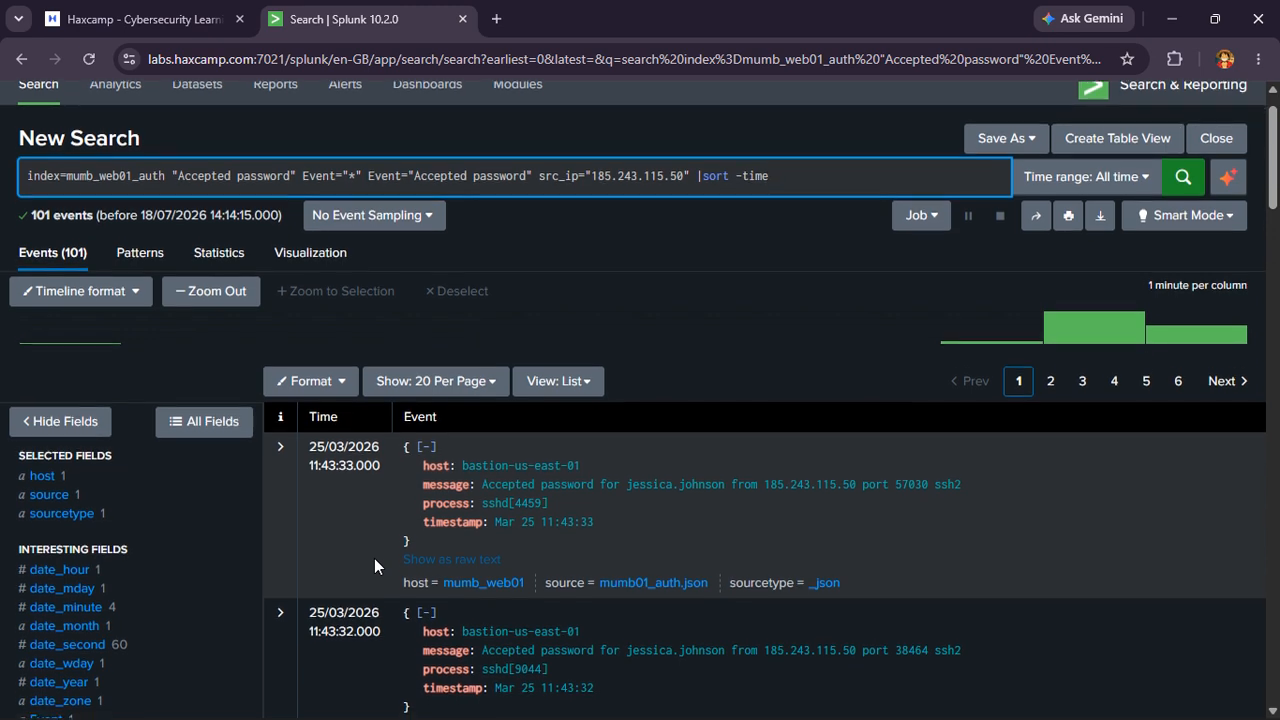
scroll(374, 558, down, 3)
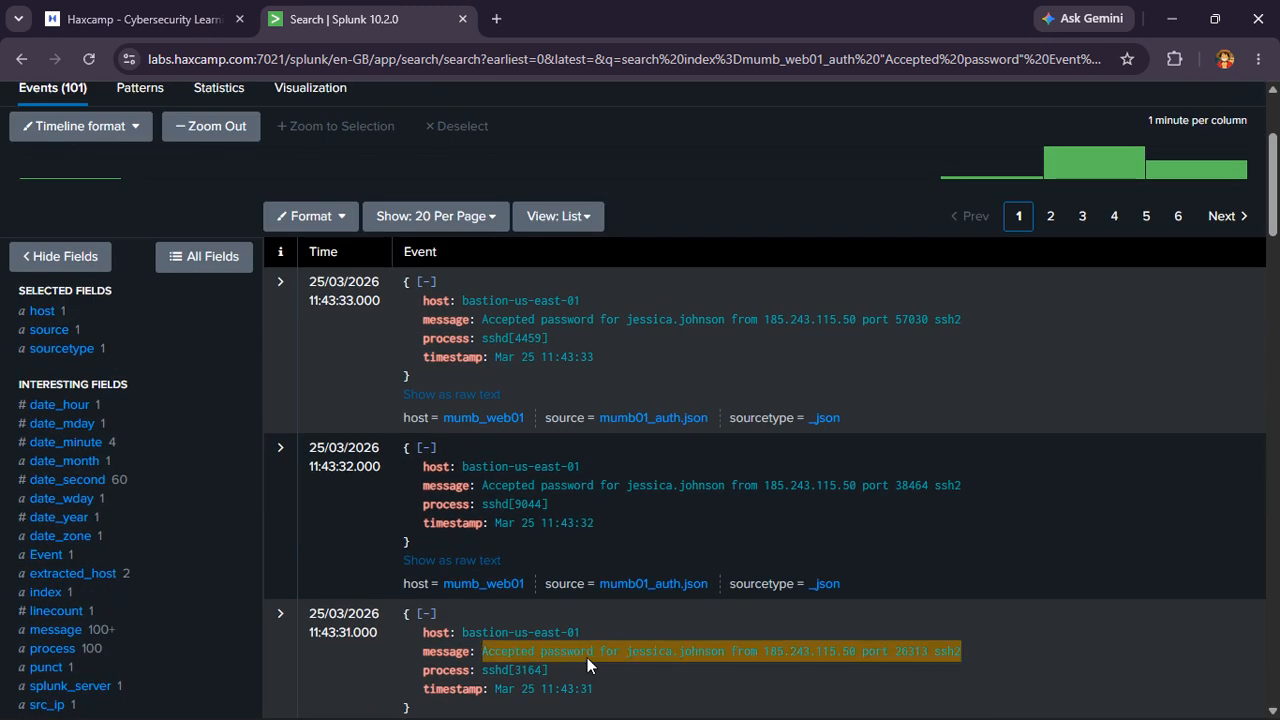
scroll(530, 636, down, 5)
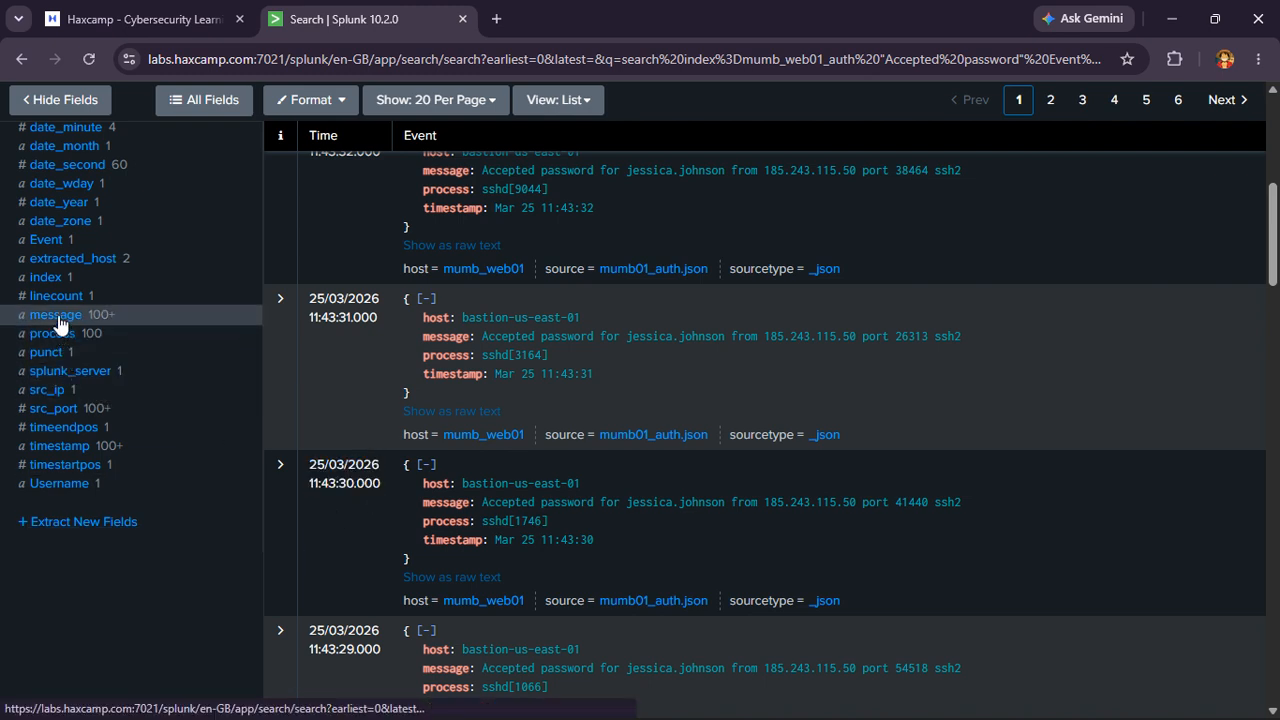
- Try to append |table -time to the sorted accepted-login query and run it
scroll(535, 545, up, 3)
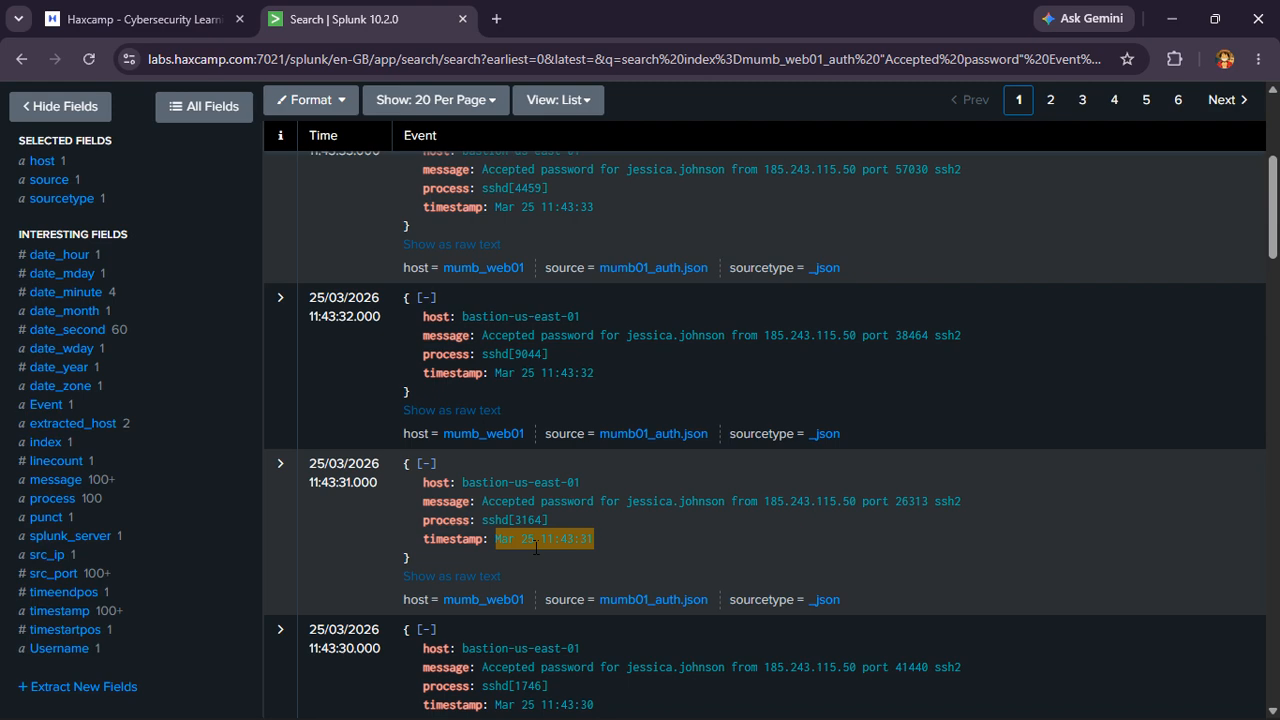
scroll(535, 545, up, 6)
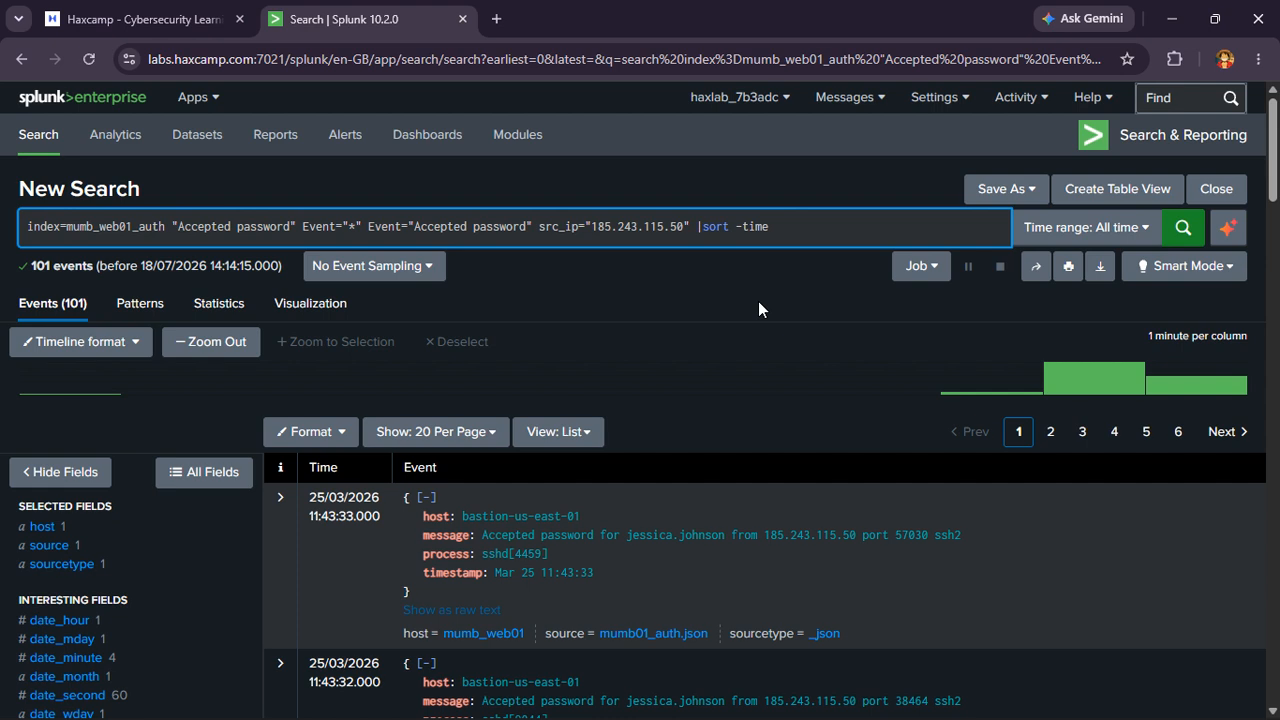
text(|table )
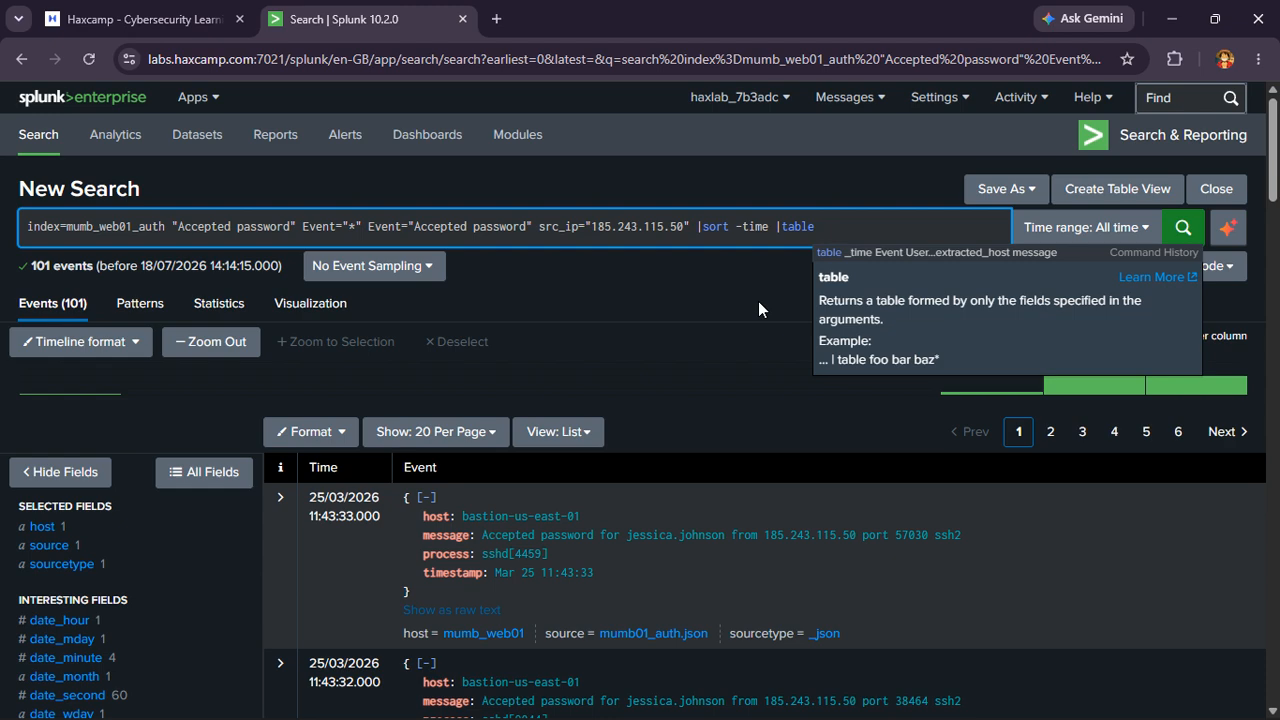
text(-time)
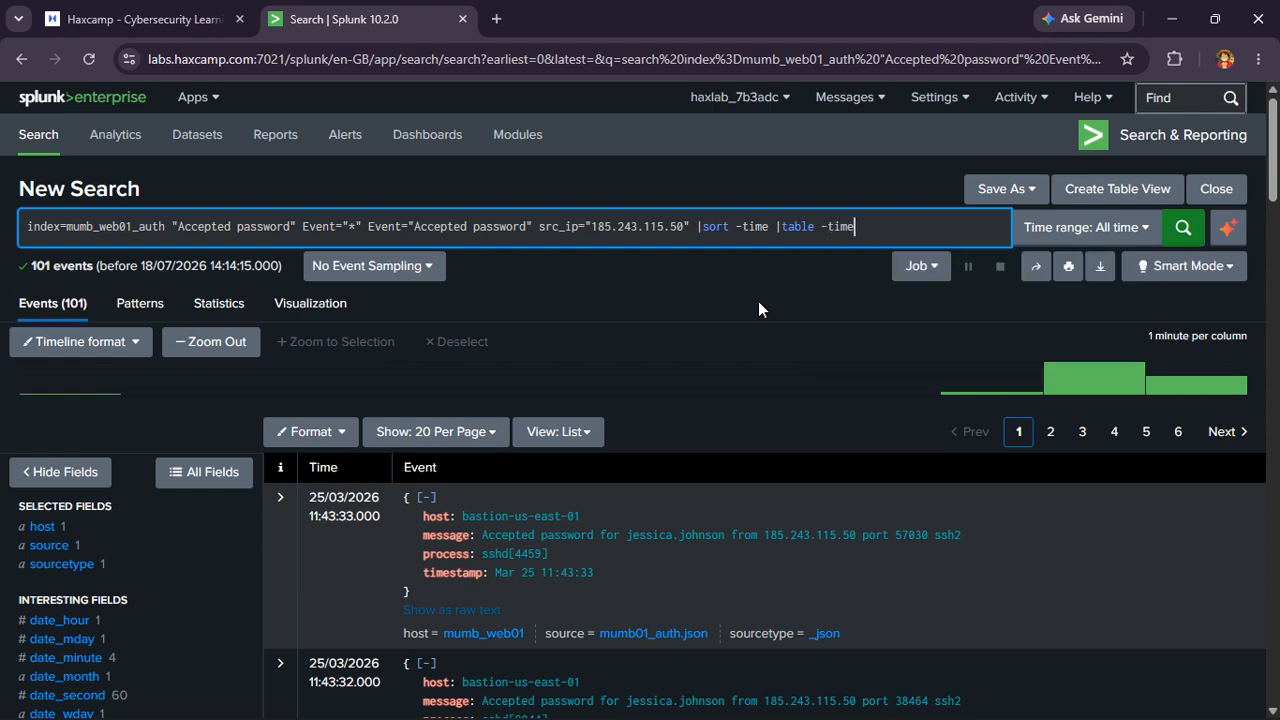
key(Return)
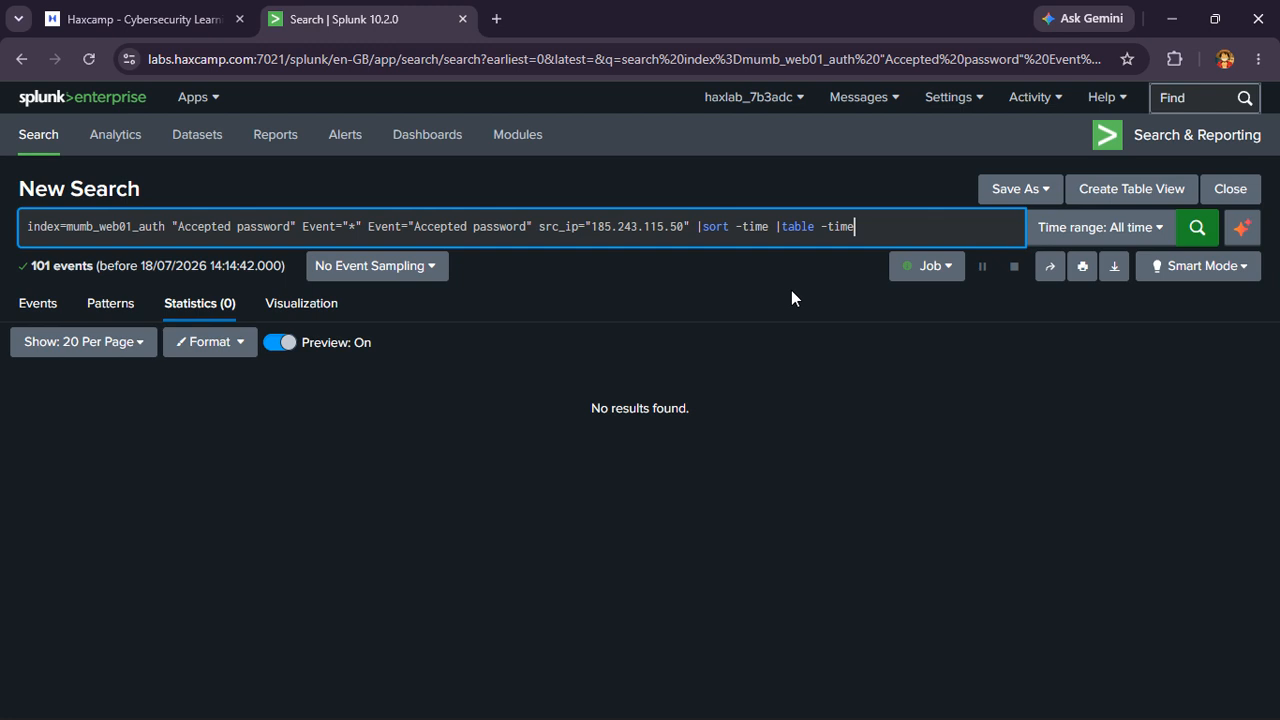
- Change the table field to _time in the accepted-login query, rerun it and look through the listed login times
click(827, 240)
key(BackSpace)
text(_)
key(Return)
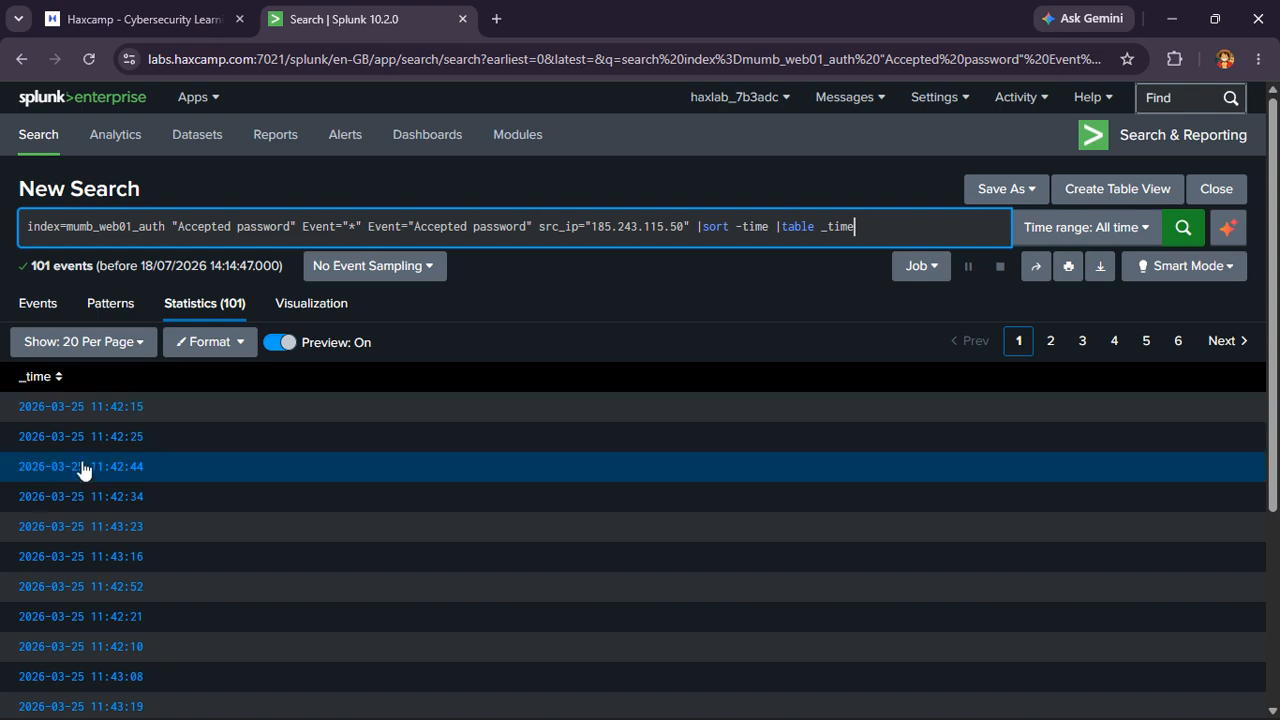
scroll(125, 580, down, 2)
scroll(126, 623, down, 1)
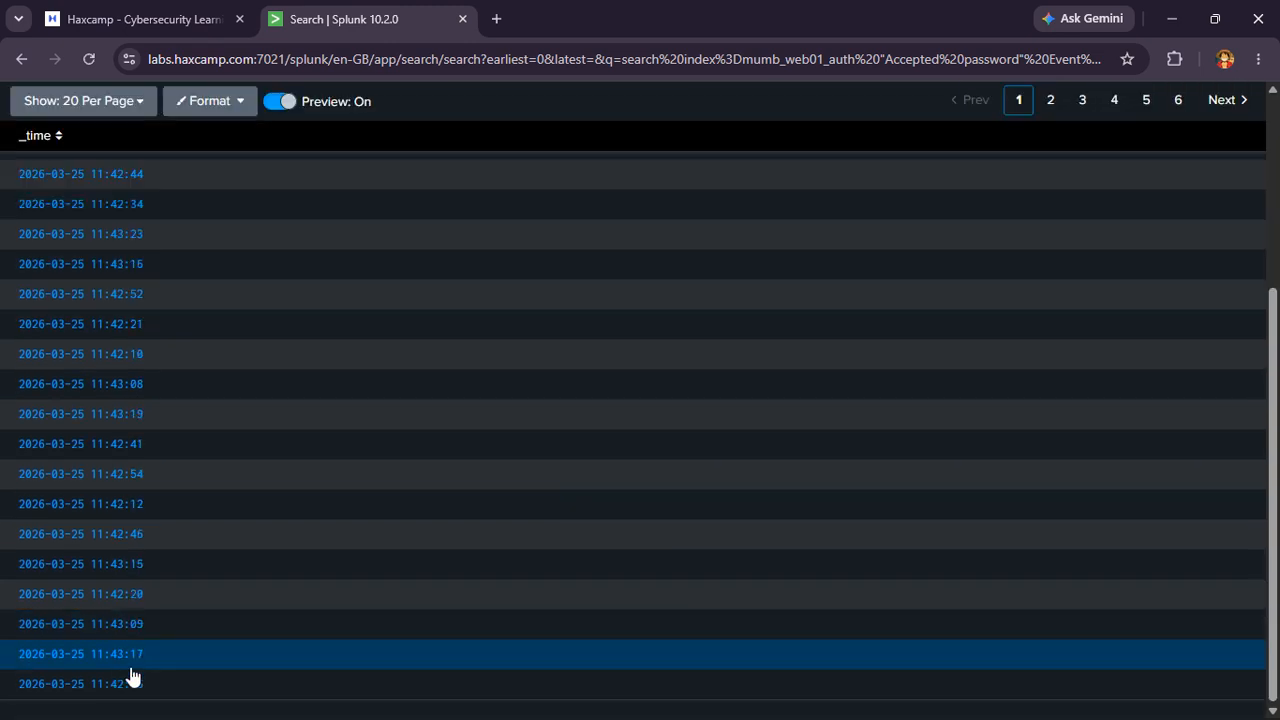
scroll(131, 677, up, 1)
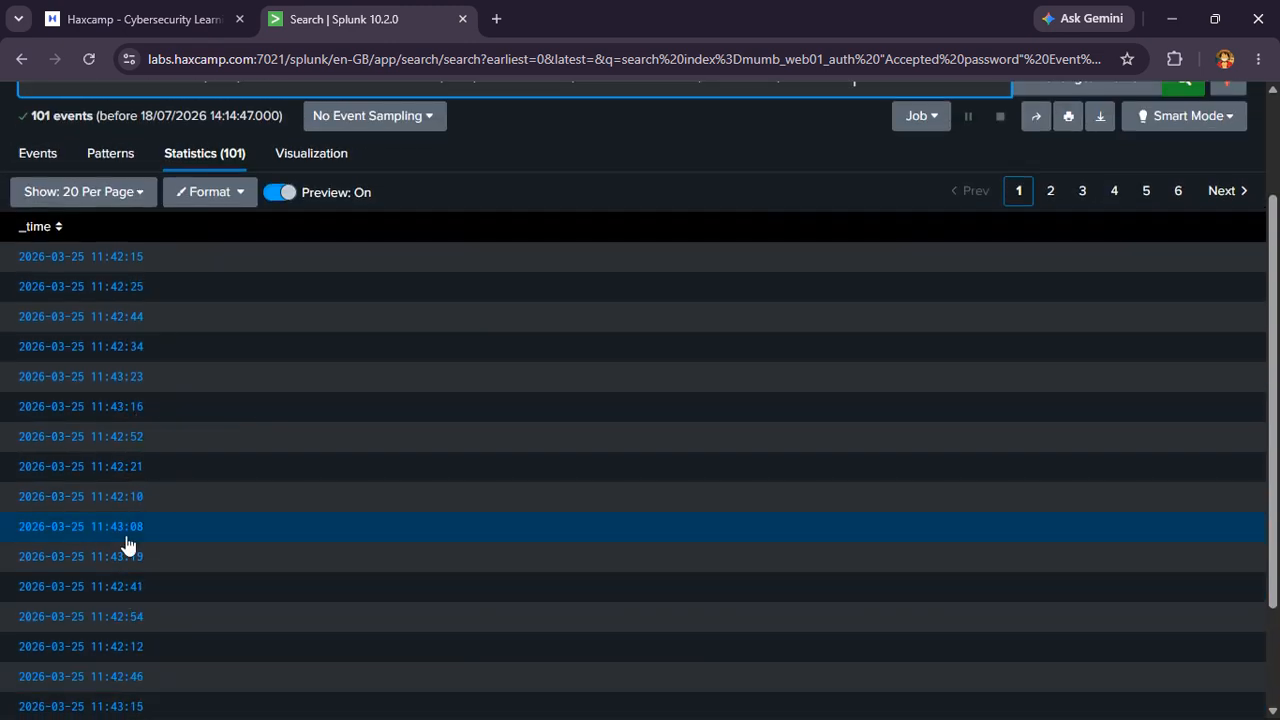
scroll(126, 543, up, 2)
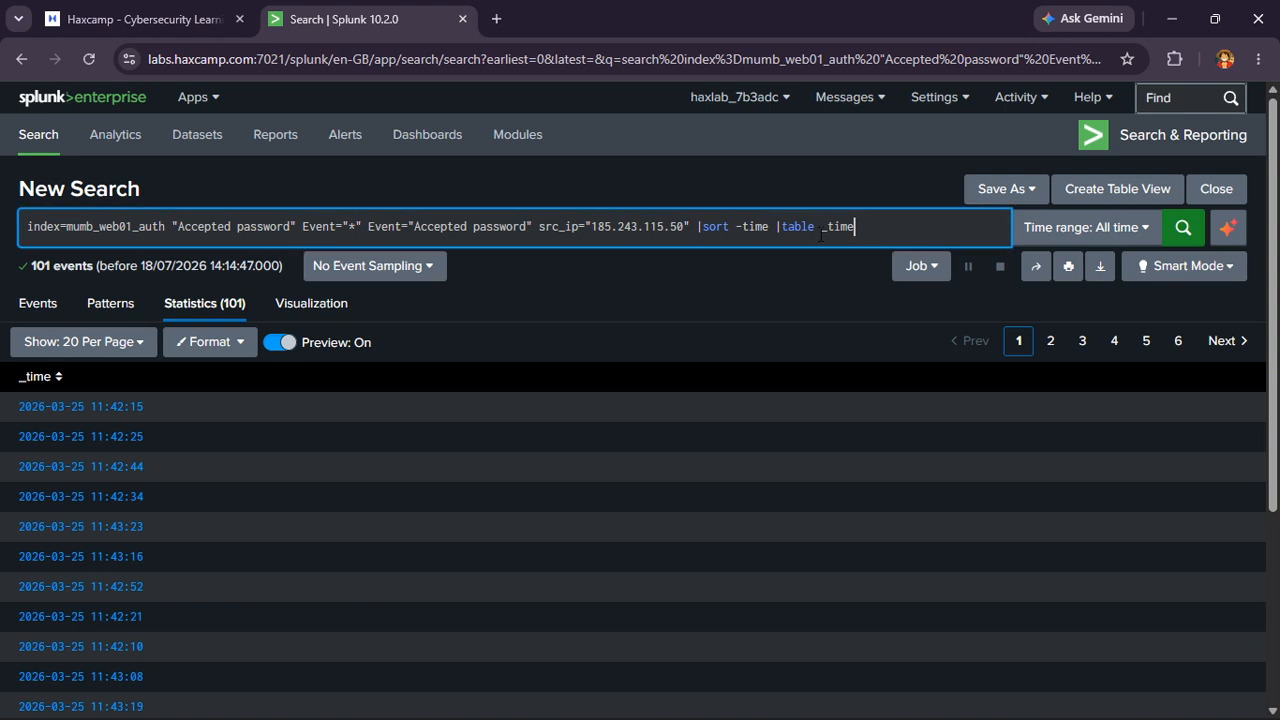
click(782, 228)
key(Return)
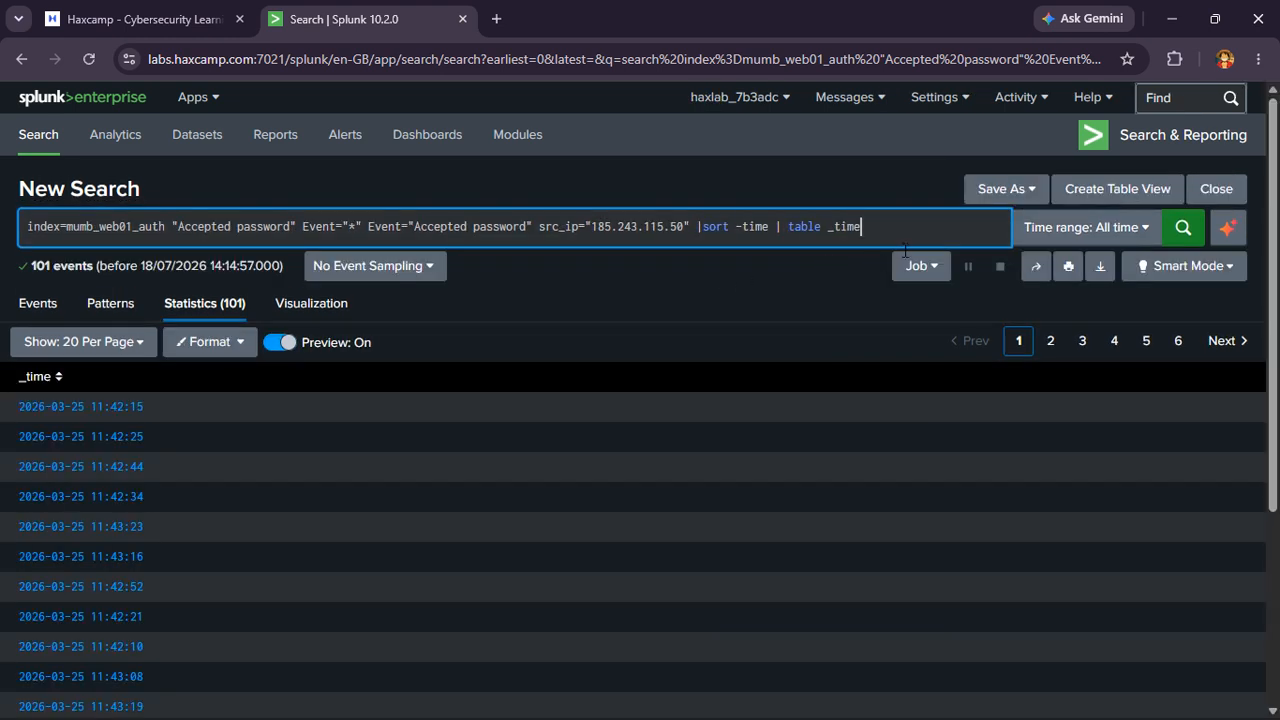
- Remove the table command so the query ends with |sort -time, and rerun it to list the accepted-login events
drag(862, 228, 777, 229)
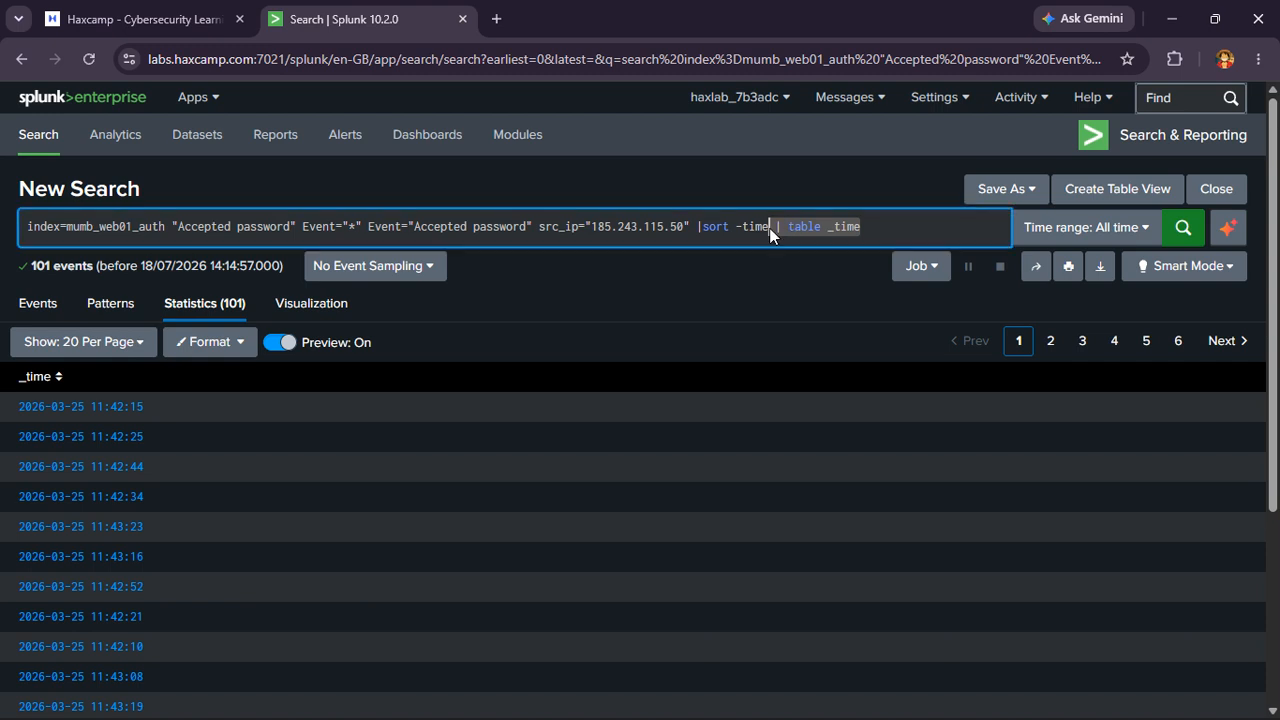
key(BackSpace)
key(Return)
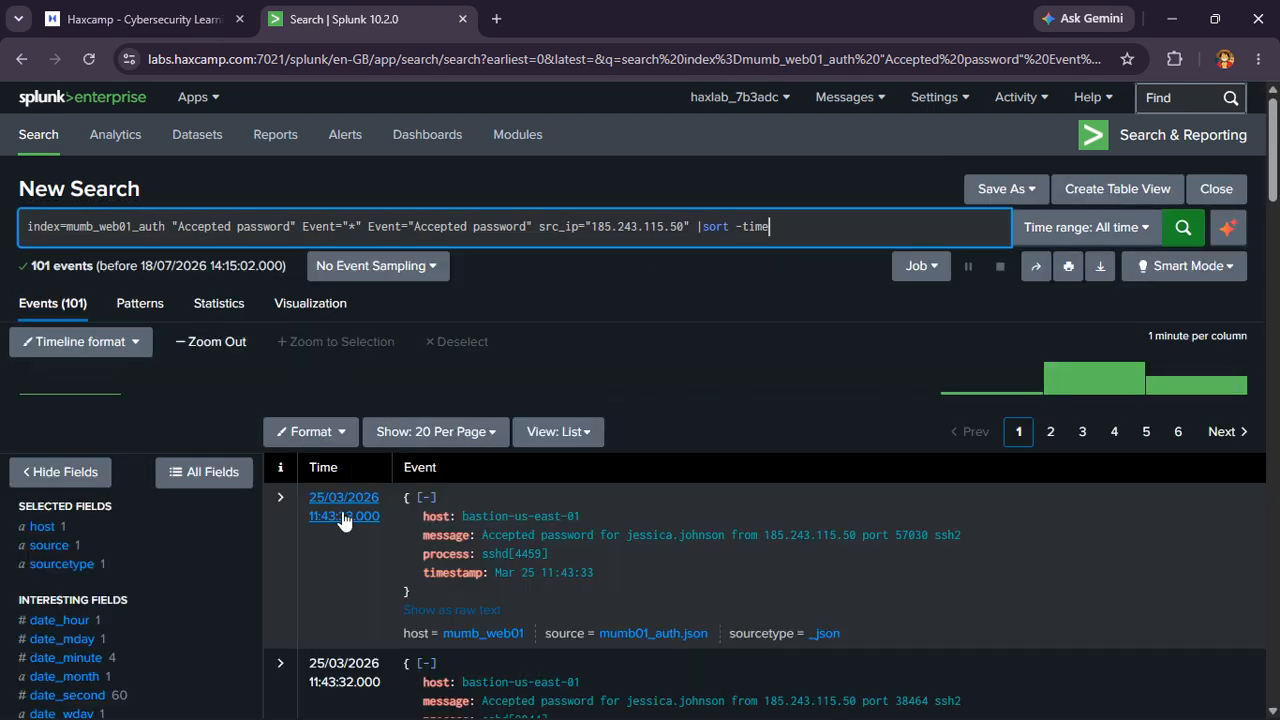
scroll(337, 515, down, 2)
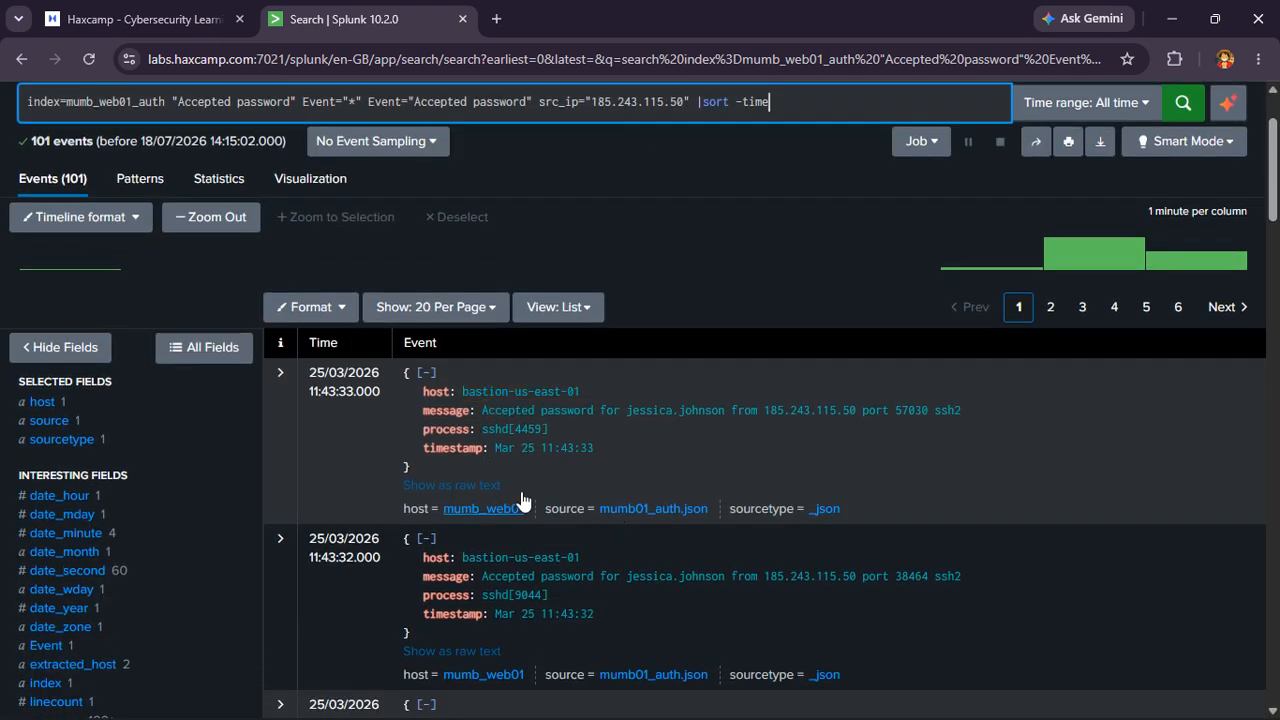
scroll(548, 511, up, 2)
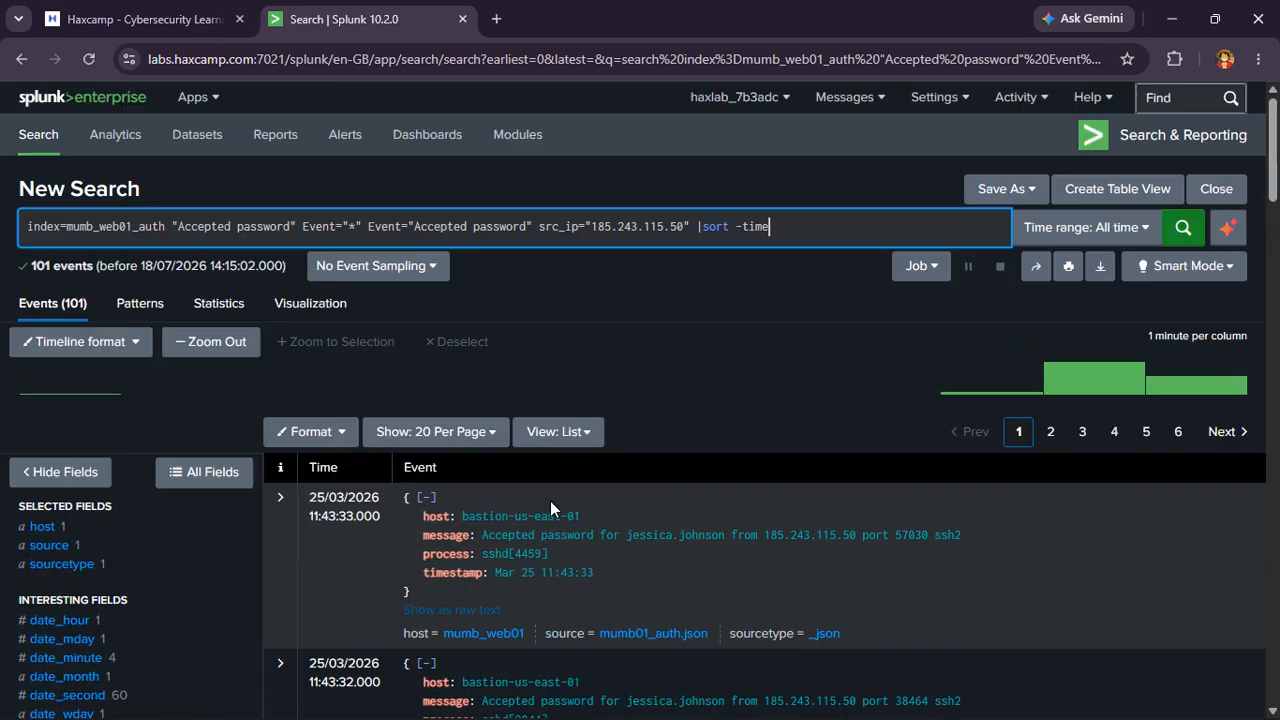
click(633, 172)
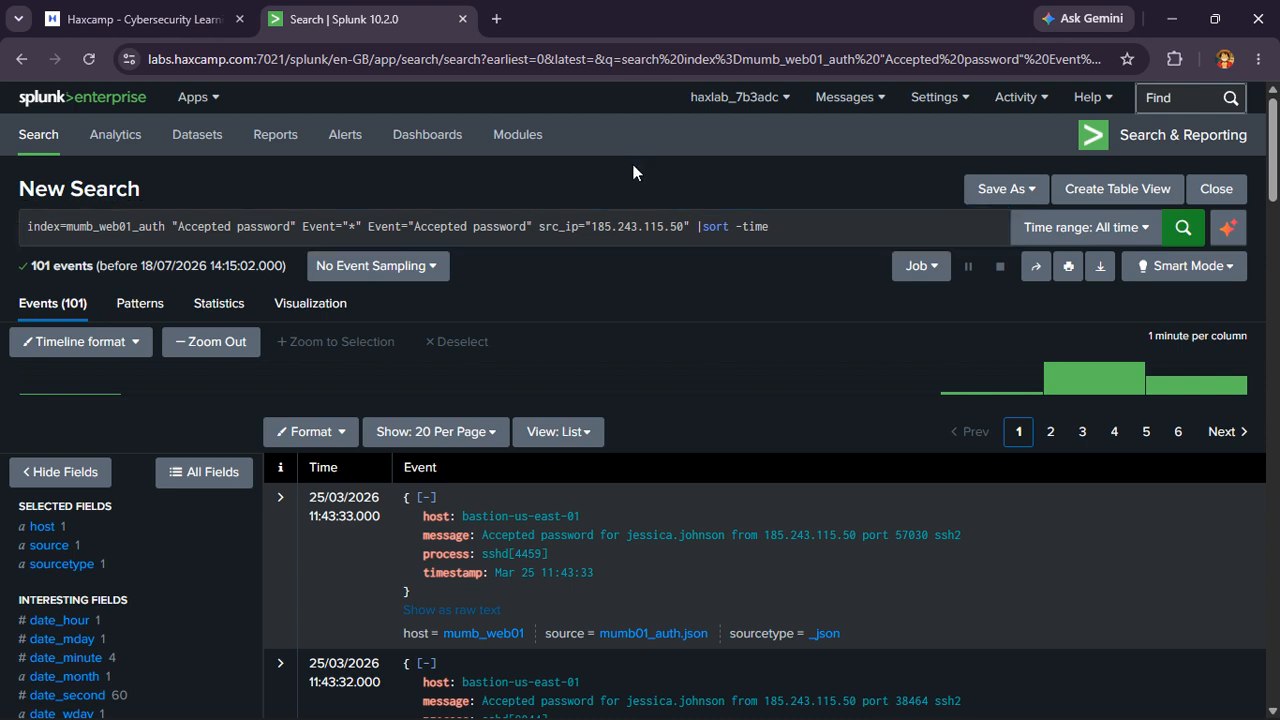